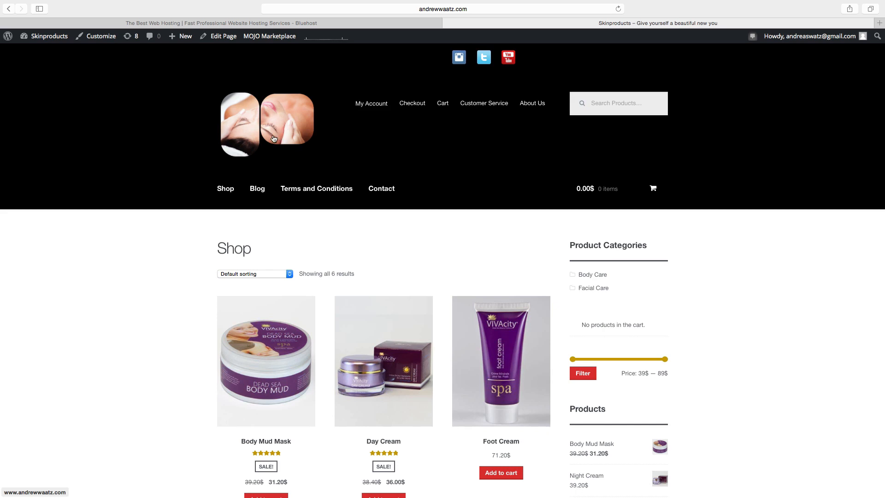
Open the Body Mud Mask product page and scroll through its details.
scroll(265, 321, "down", 3)
left_click(264, 329)
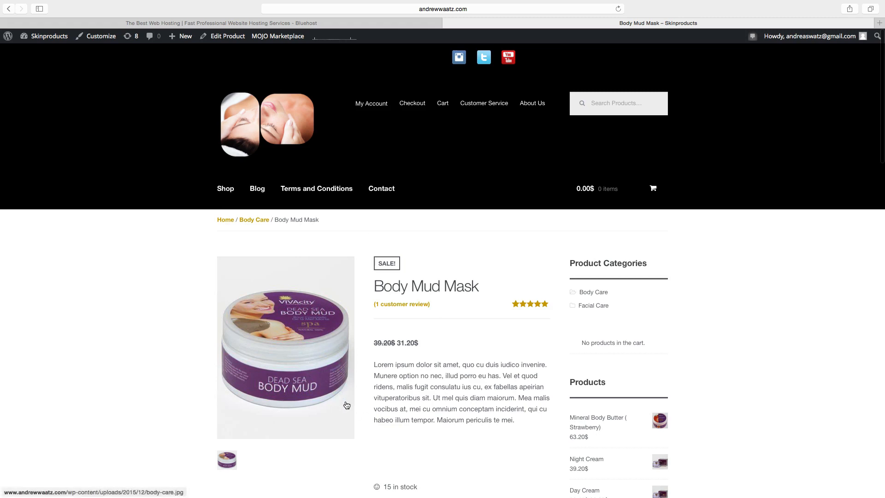
scroll(399, 401, "down", 10)
scroll(399, 403, "down", 15)
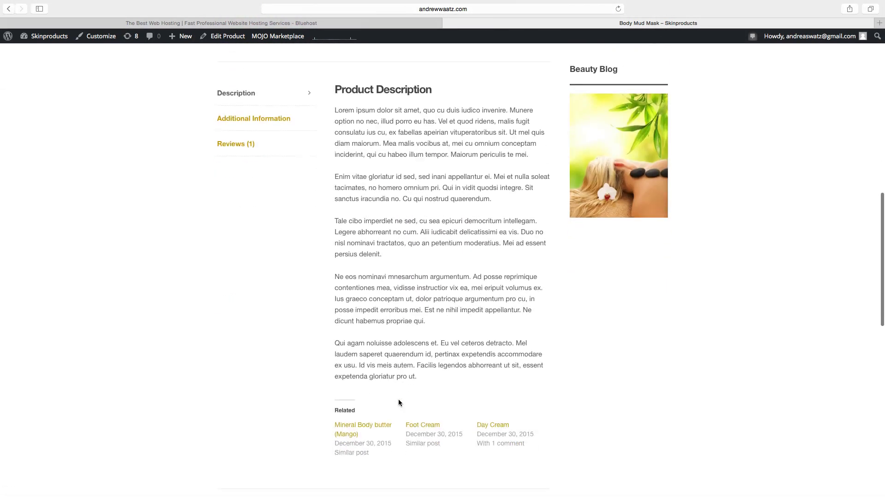
scroll(399, 402, "up", 5)
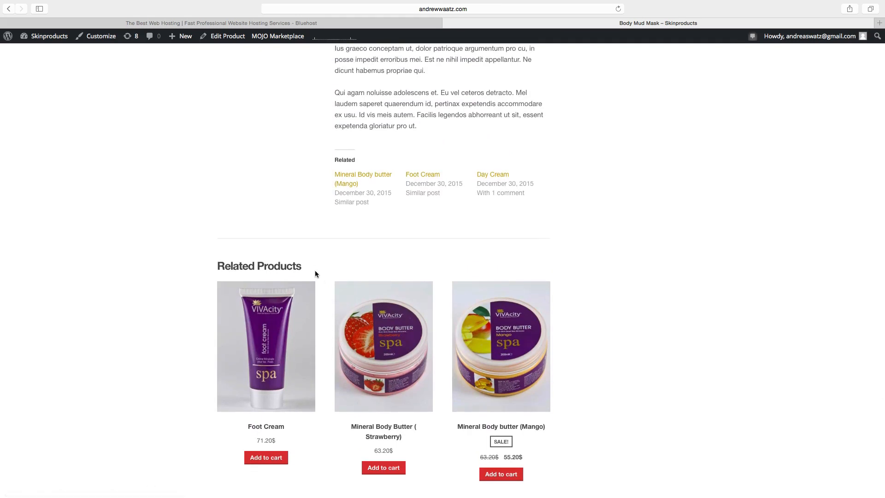
scroll(315, 272, "up", 10)
scroll(315, 275, "up", 10)
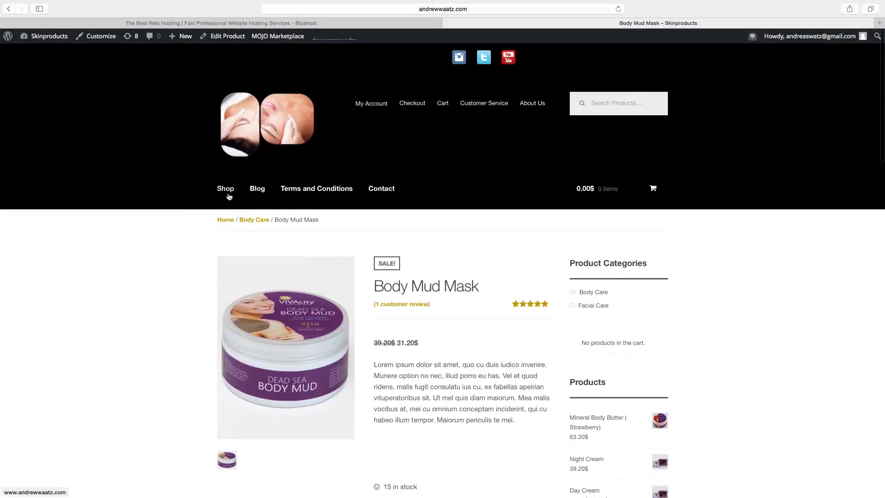
Return to the shop's product listing and scroll through the products.
left_click(226, 193)
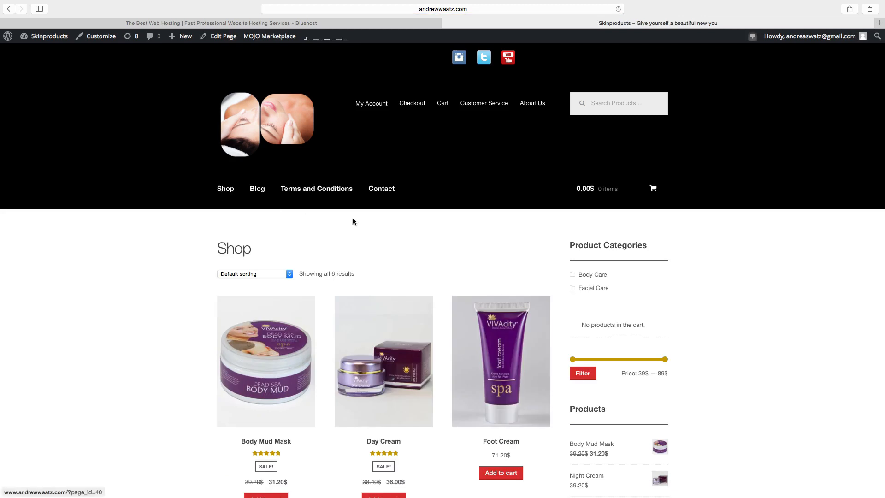
scroll(454, 265, "down", 5)
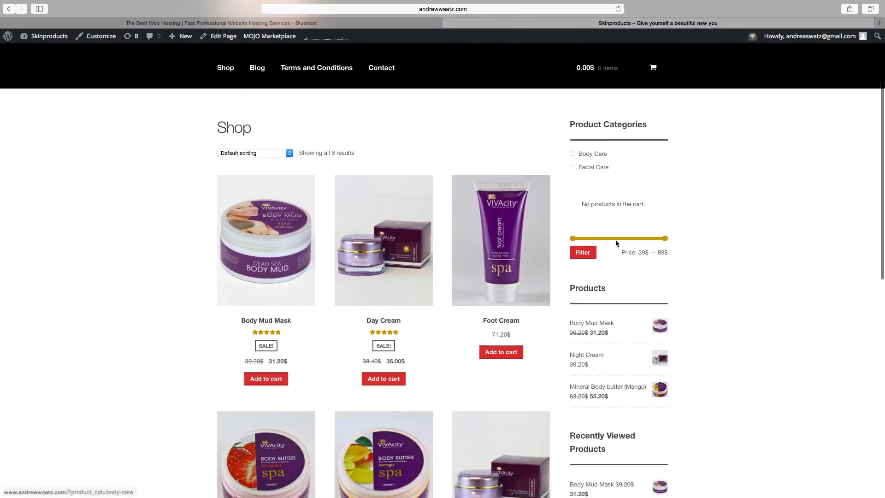
scroll(617, 244, "down", 10)
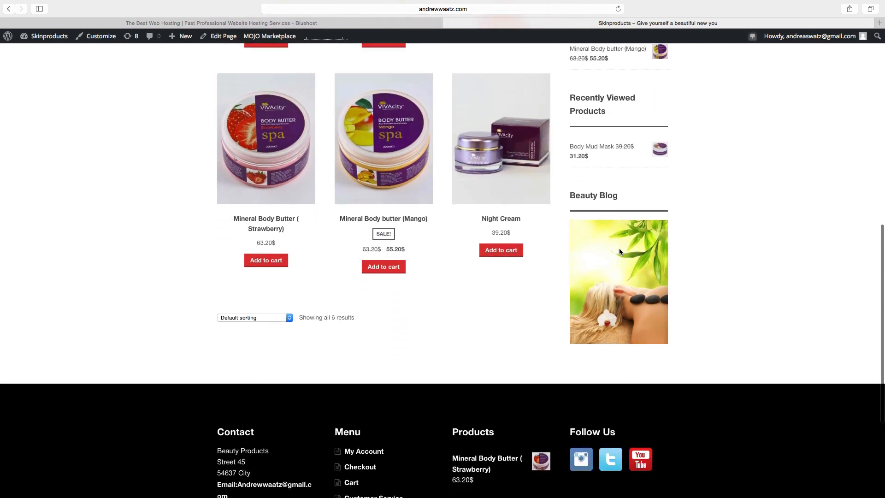
scroll(618, 252, "down", 5)
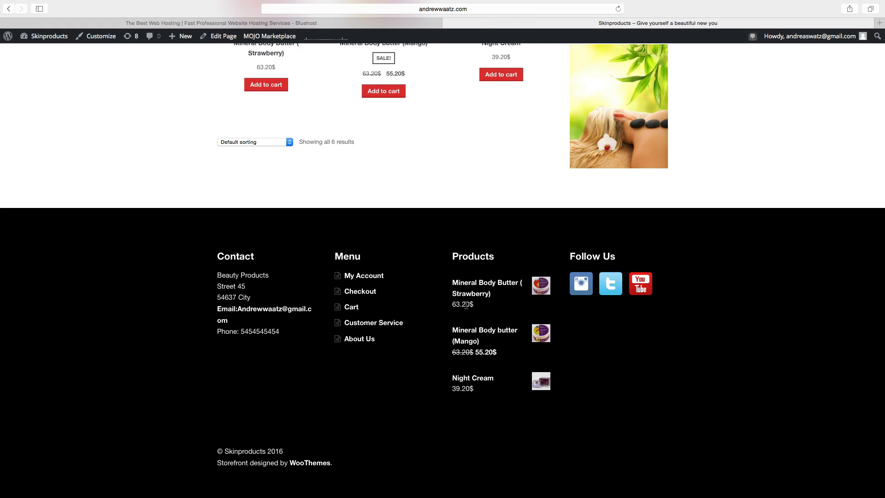
scroll(465, 304, "up", 15)
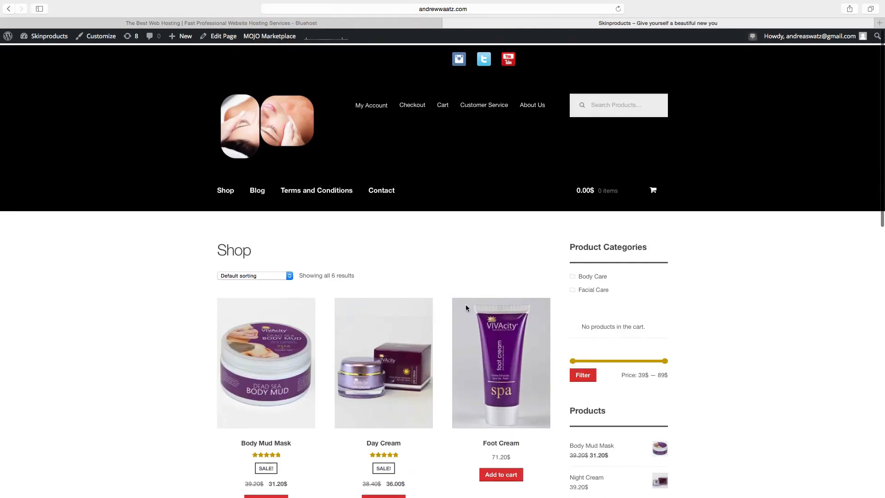
View the Contact page's collage and contact form, then switch to the Bluehost tab.
left_click(385, 190)
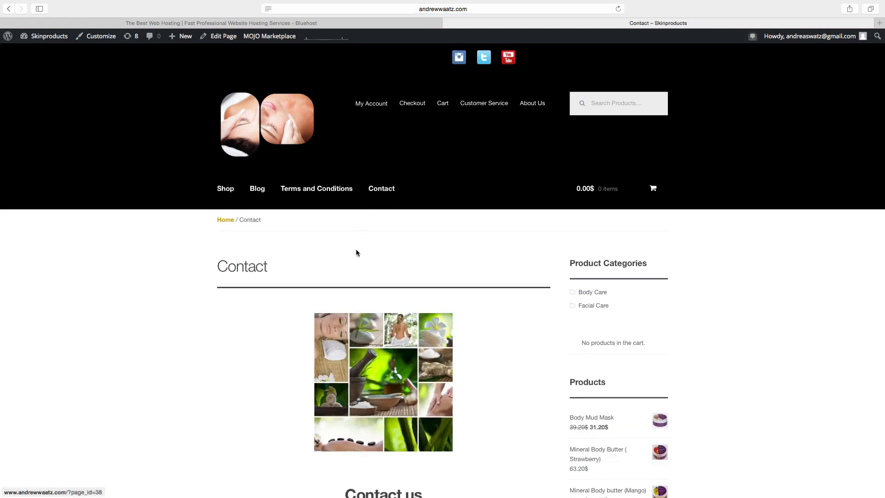
scroll(357, 251, "down", 3)
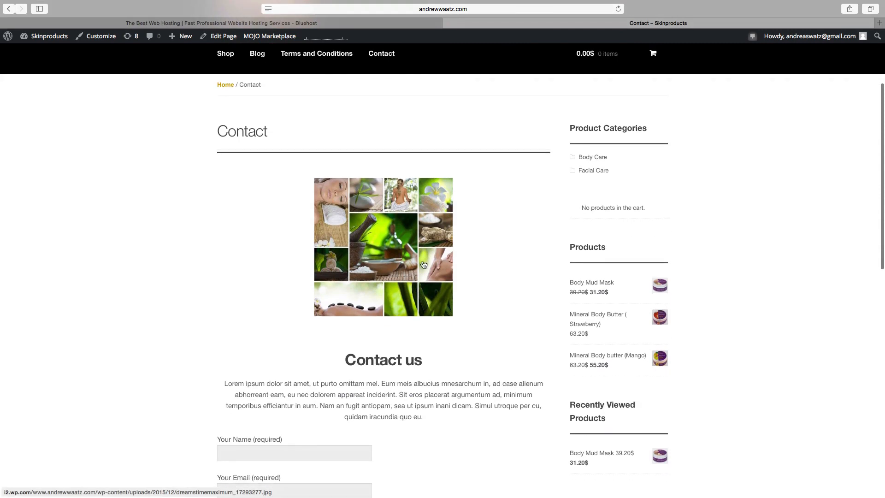
scroll(400, 263, "down", 3)
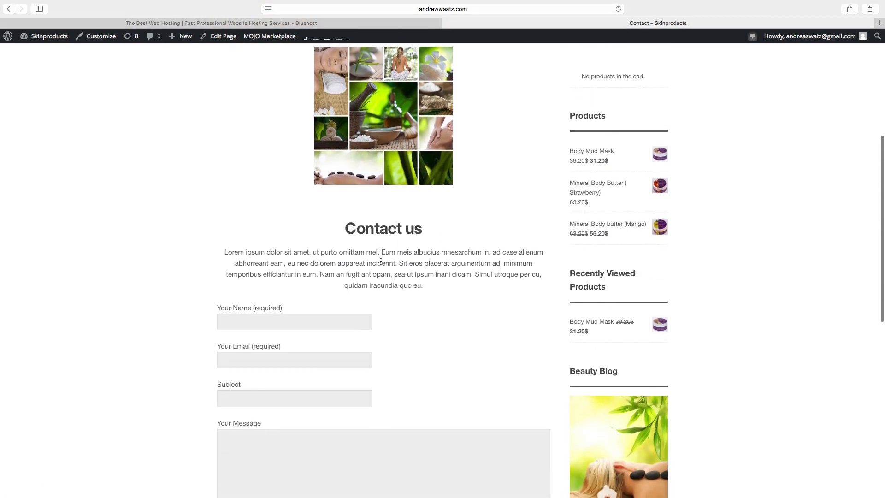
scroll(369, 274, "down", 3)
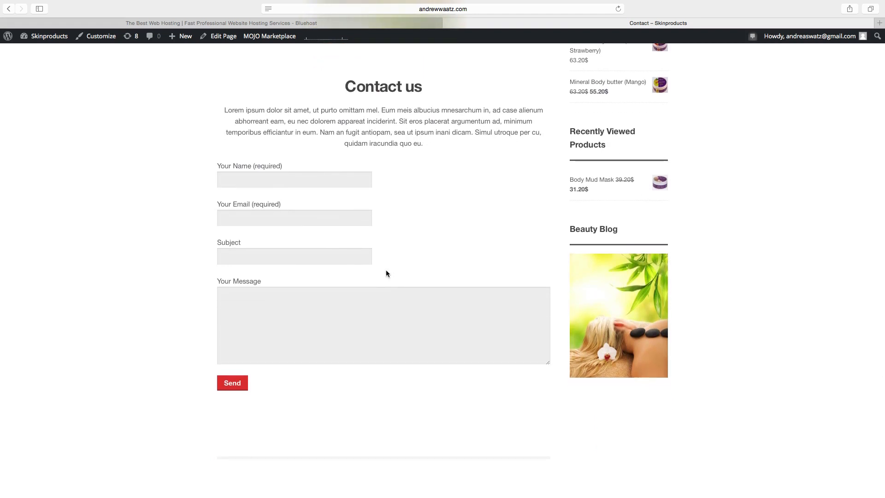
scroll(386, 269, "up", 9)
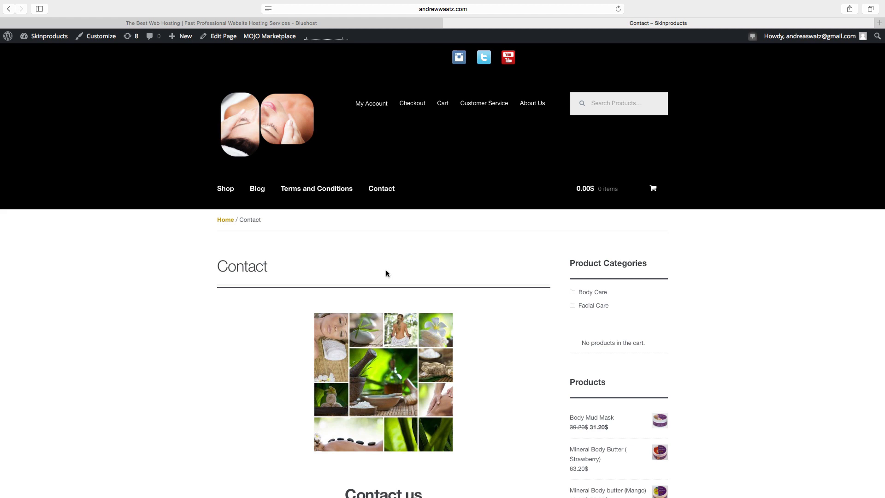
left_click(202, 23)
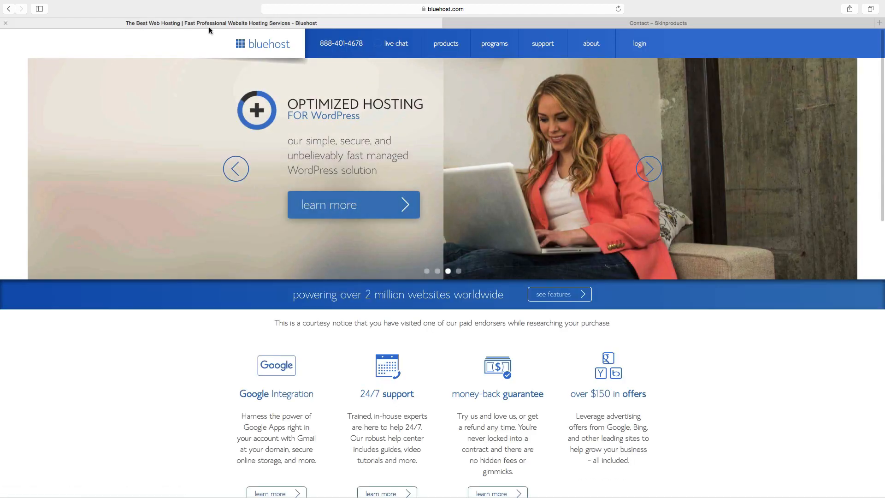
Sign in to Bluehost with the saved credentials and launch the WordPress site, My Site.
left_click(272, 46)
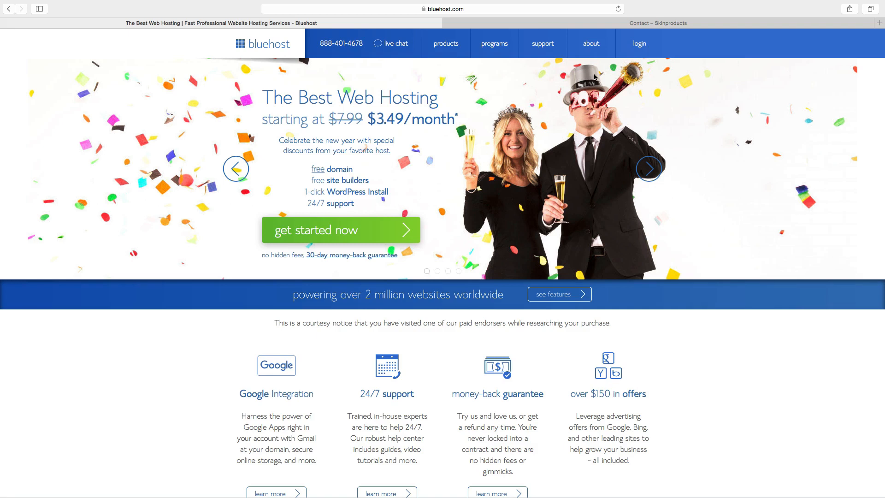
left_click(640, 47)
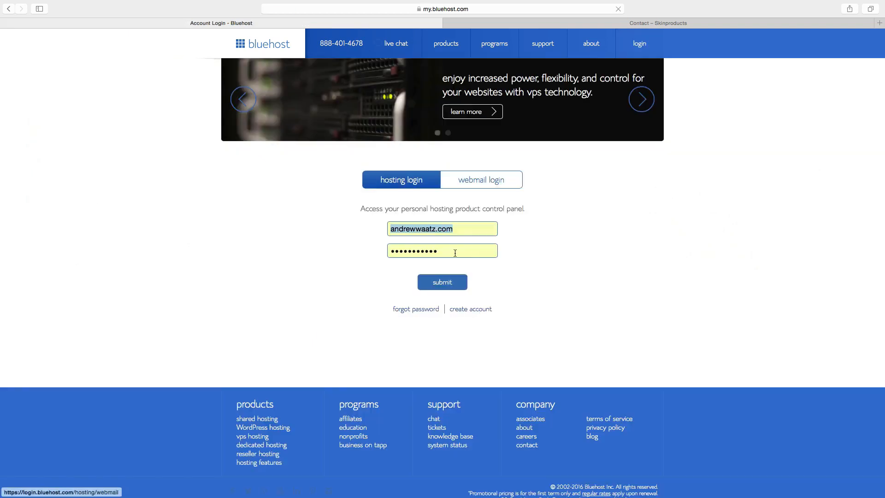
left_click(441, 279)
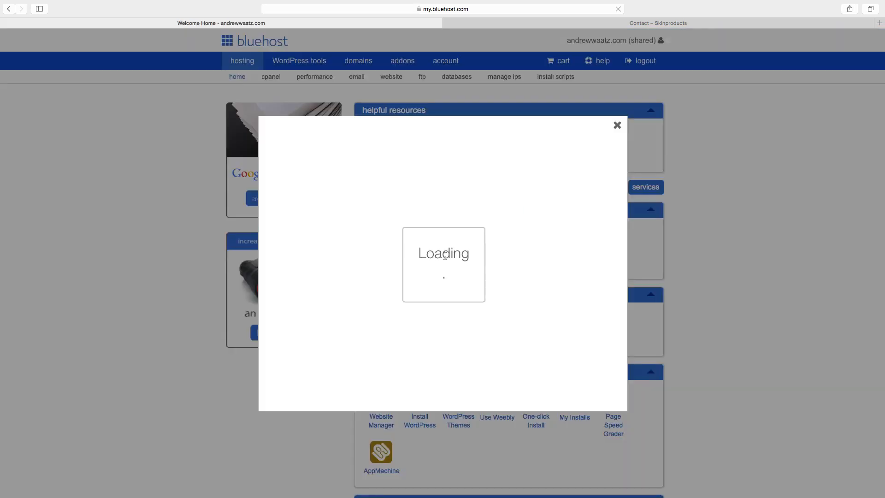
left_click(315, 308)
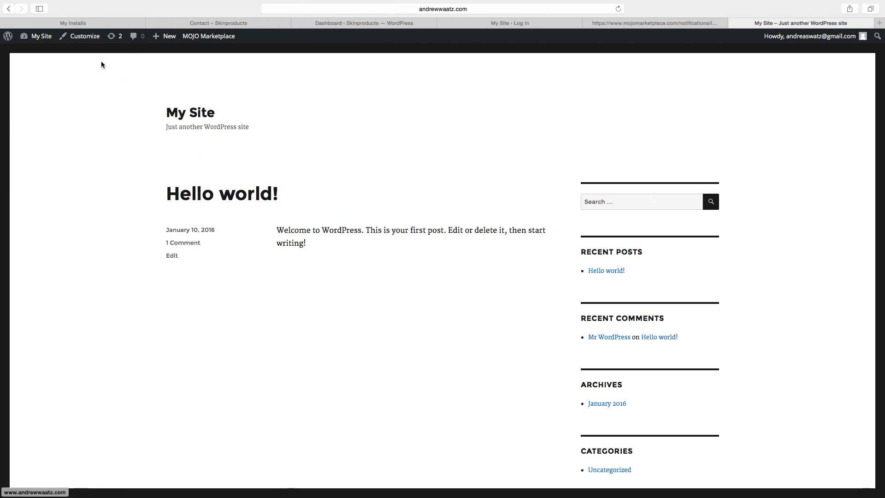
From the dashboard's Plugins > Add New page, search the plugin directory for 'woocommerce'.
mouse_move(44, 38)
left_click(39, 53)
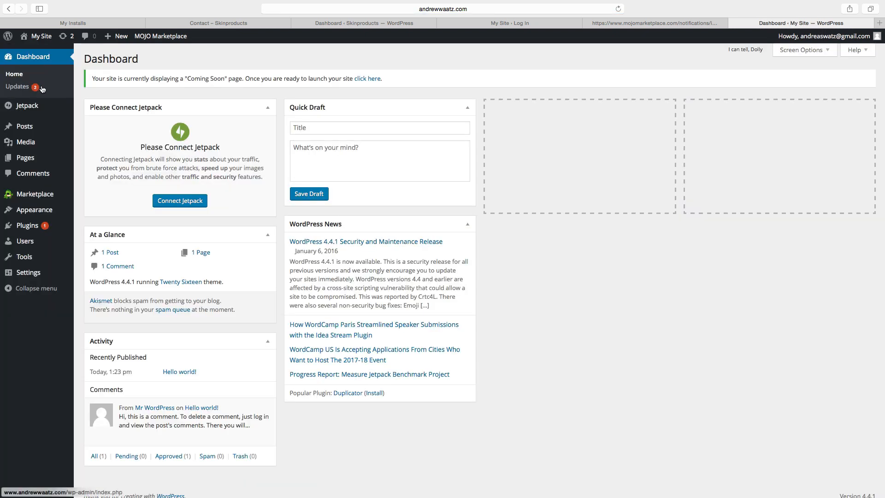
mouse_move(29, 228)
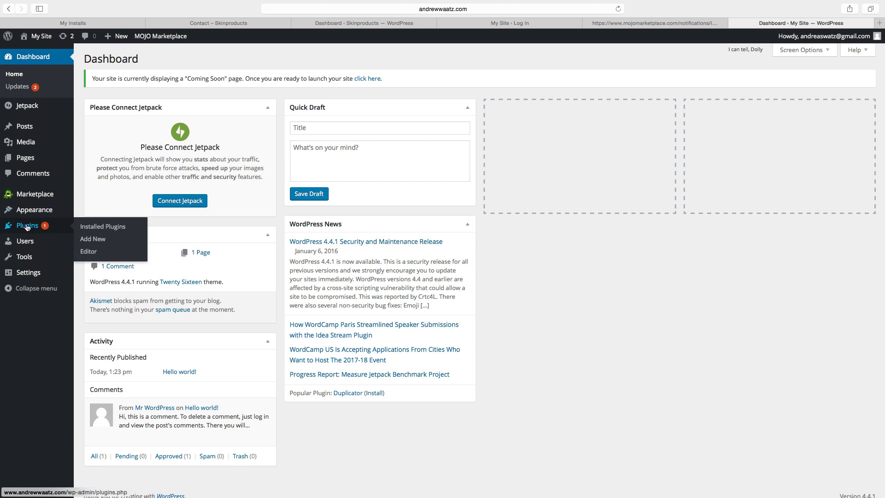
left_click(93, 241)
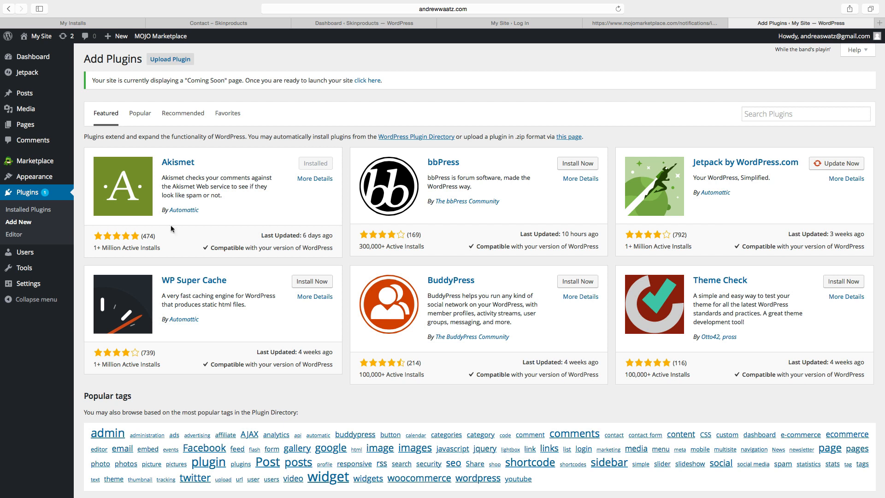
left_click(758, 115)
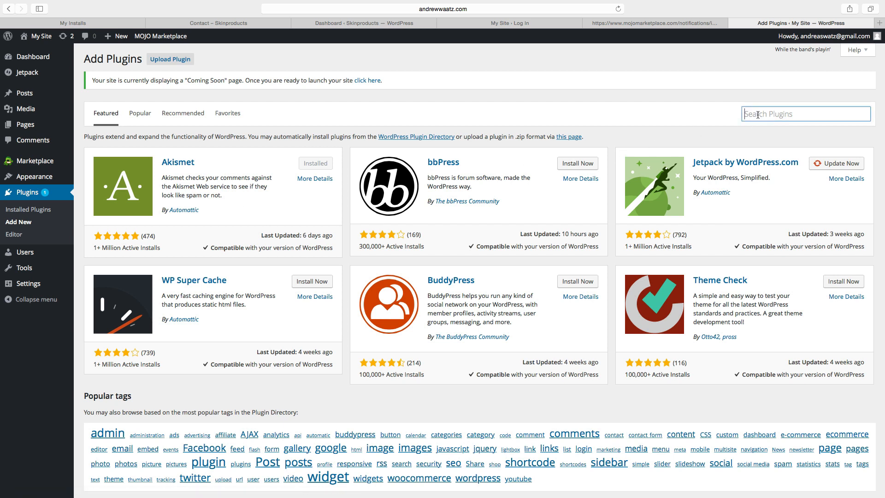
type("woocommerce")
key("Return")
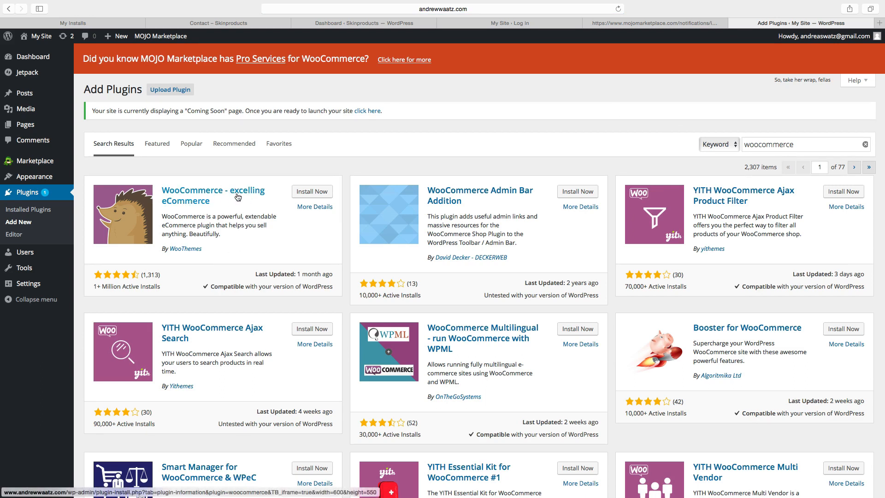
Install and activate the WooCommerce plugin, choosing 'Not right now' in its setup wizard.
left_click(313, 194)
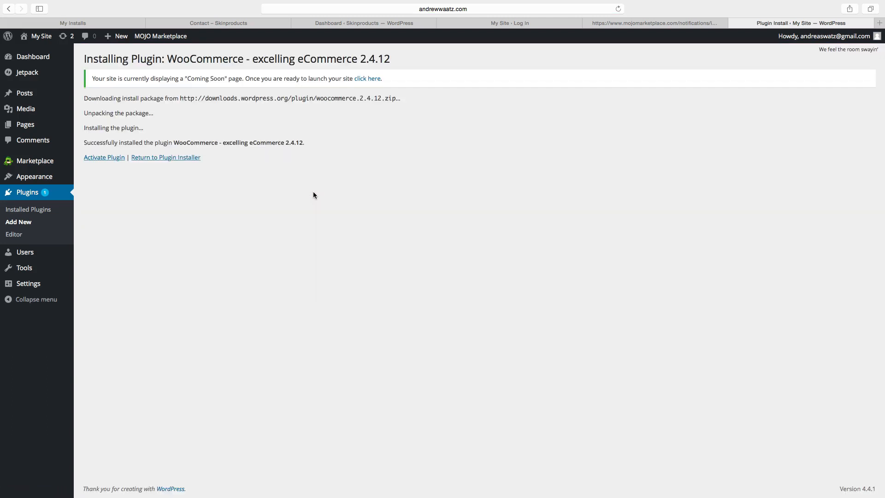
left_click(102, 159)
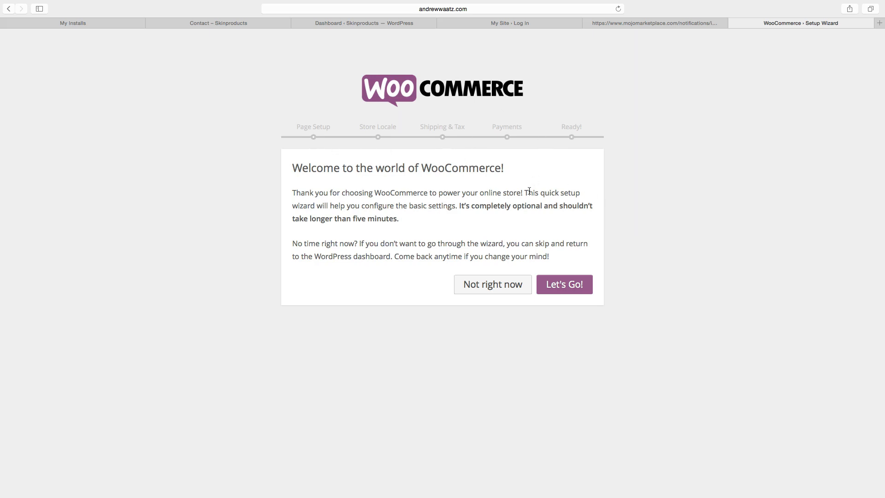
left_click(489, 287)
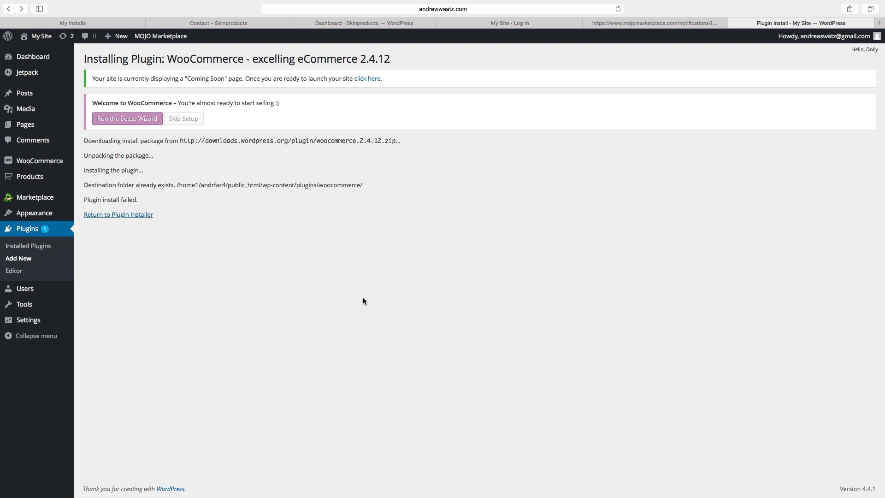
mouse_move(26, 163)
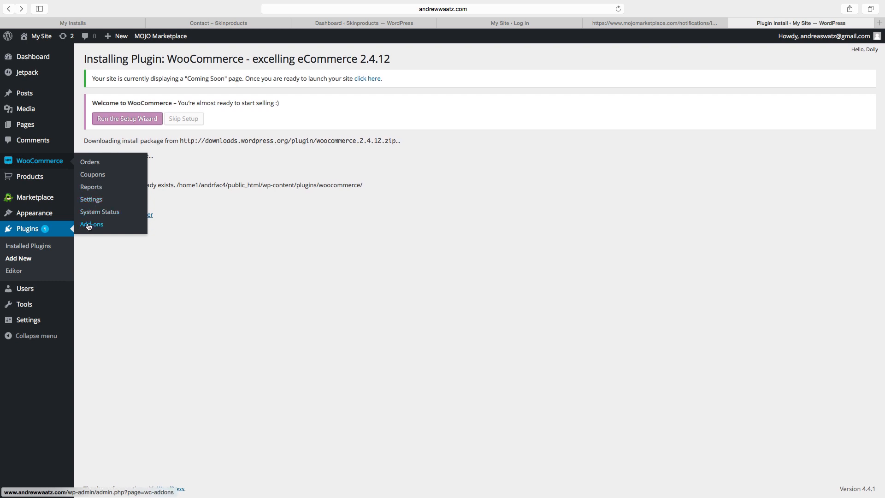
mouse_move(24, 179)
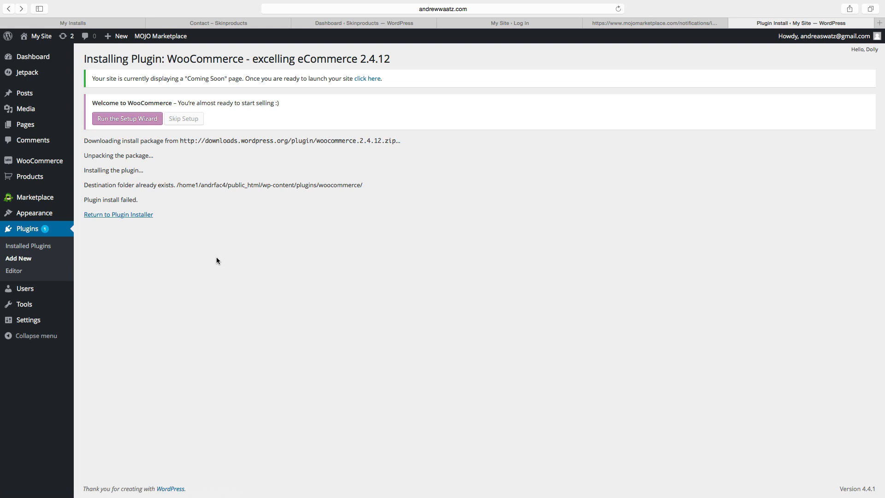
Search the theme directory for Storefront, then install and activate the Storefront theme.
mouse_move(39, 217)
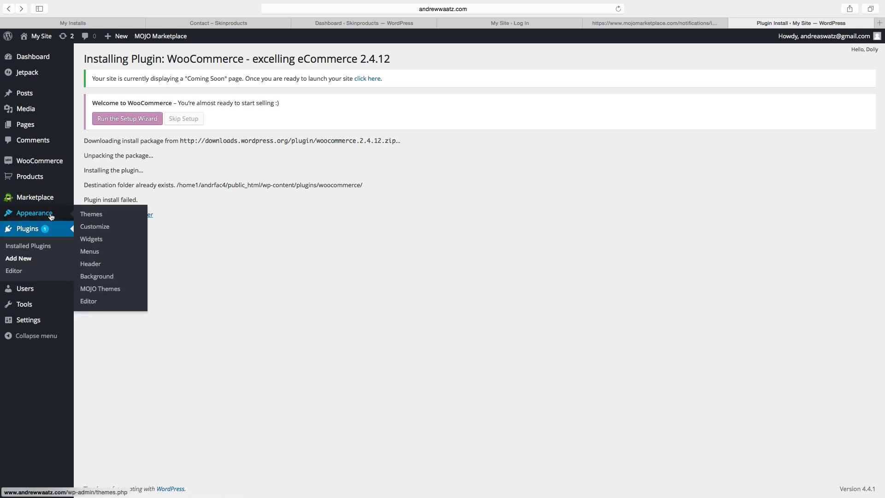
left_click(89, 216)
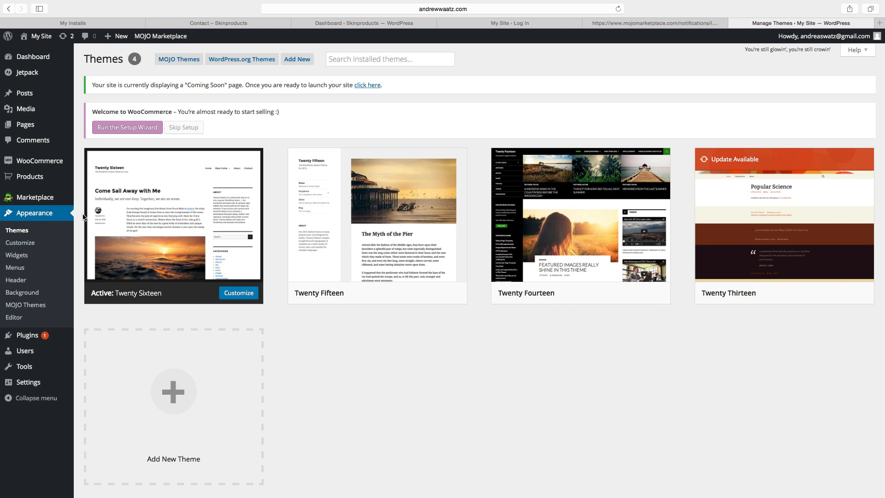
left_click(299, 64)
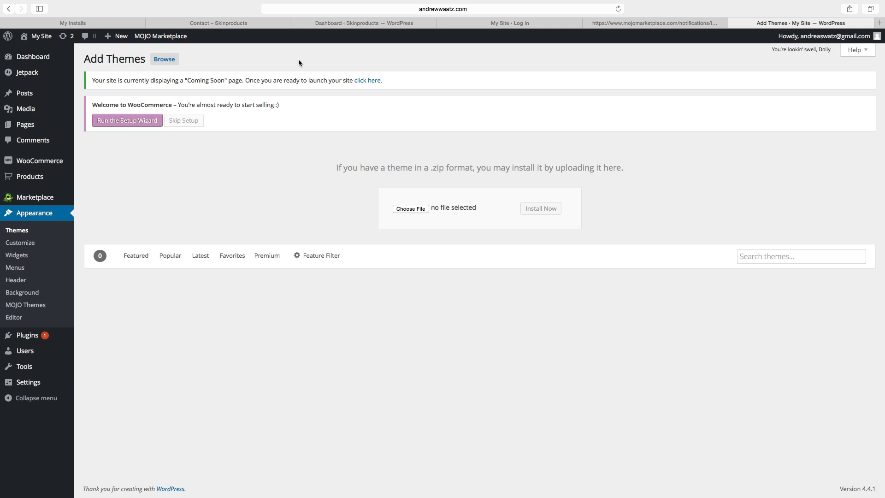
left_click(752, 255)
type("st")
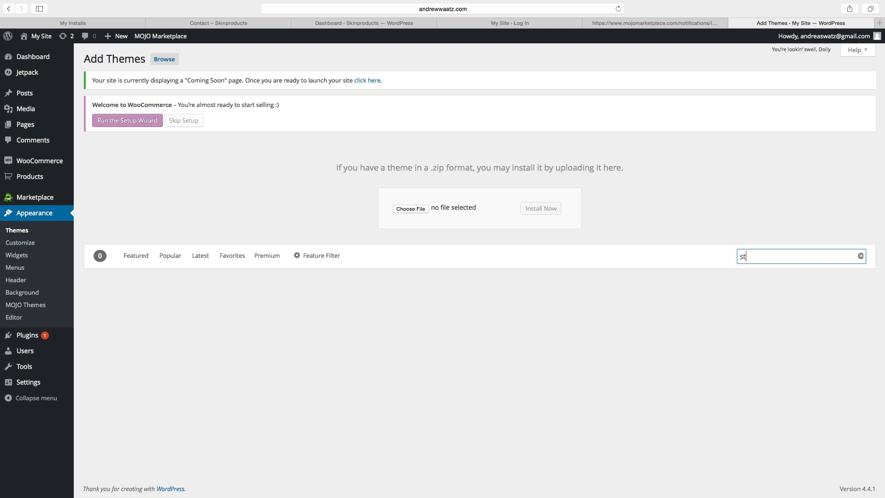
type("orefrony")
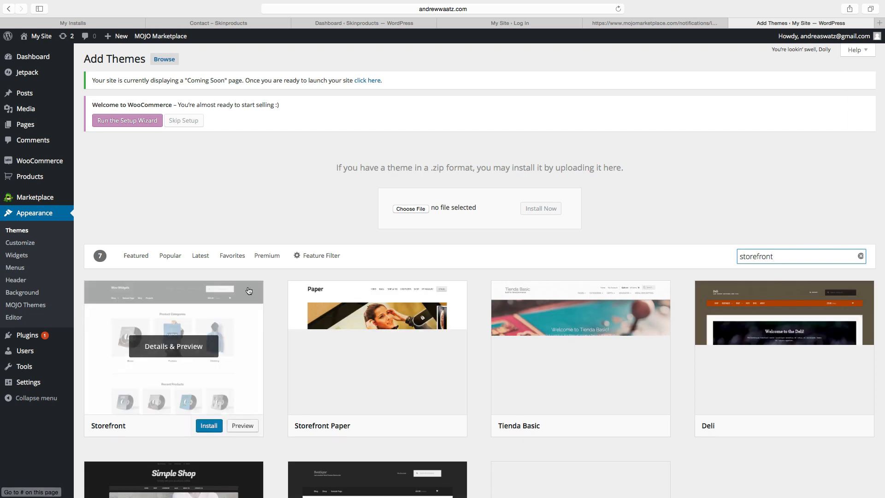
scroll(249, 290, "down", 2)
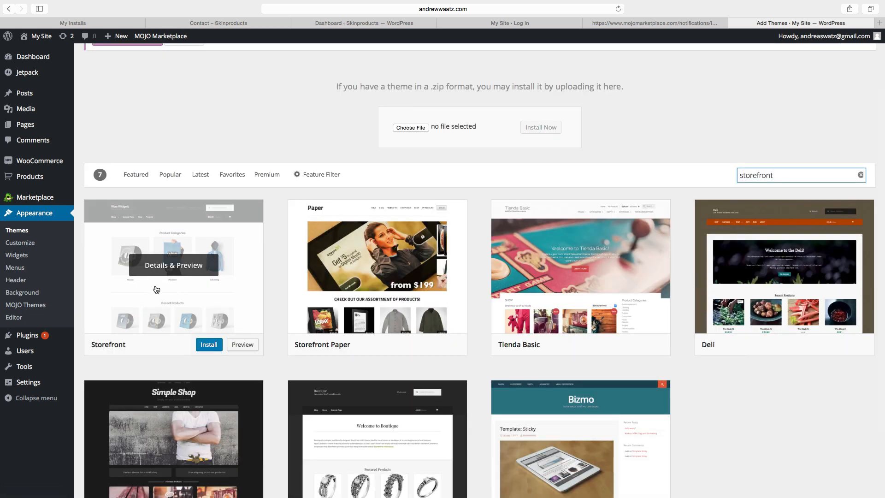
left_click(211, 348)
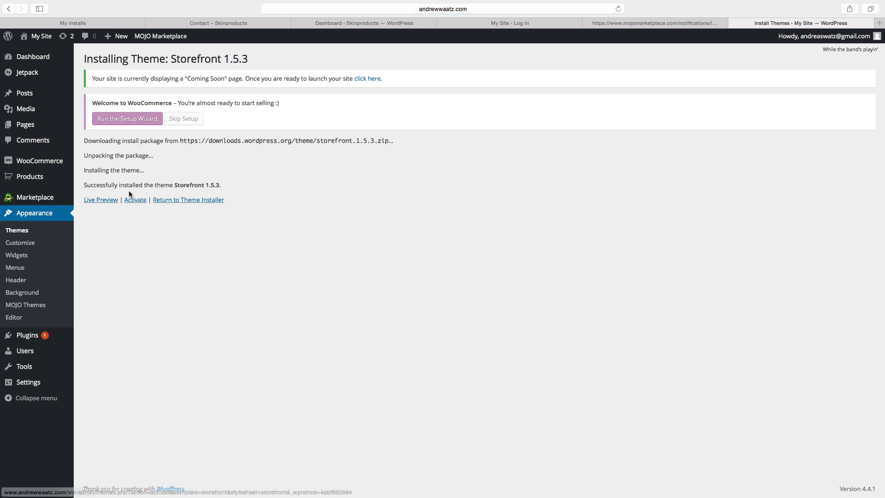
left_click(140, 201)
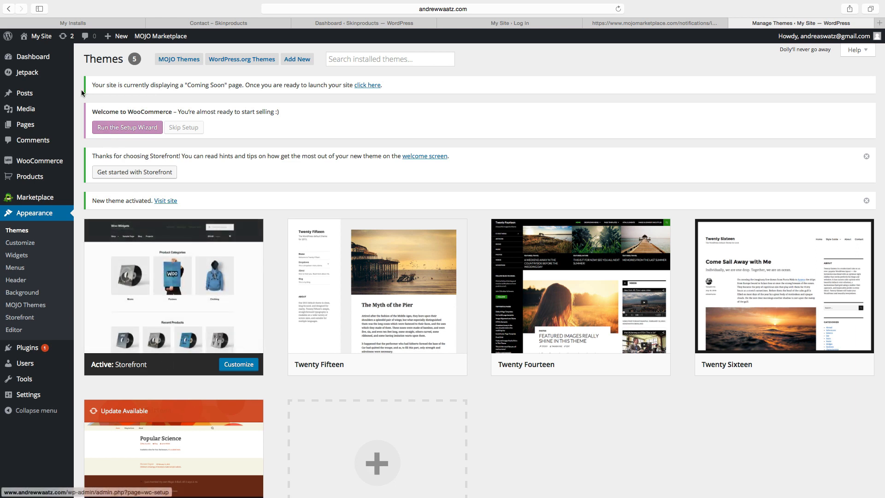
Preview the live site in its Storefront look, then go back to the admin dashboard.
left_click(39, 39)
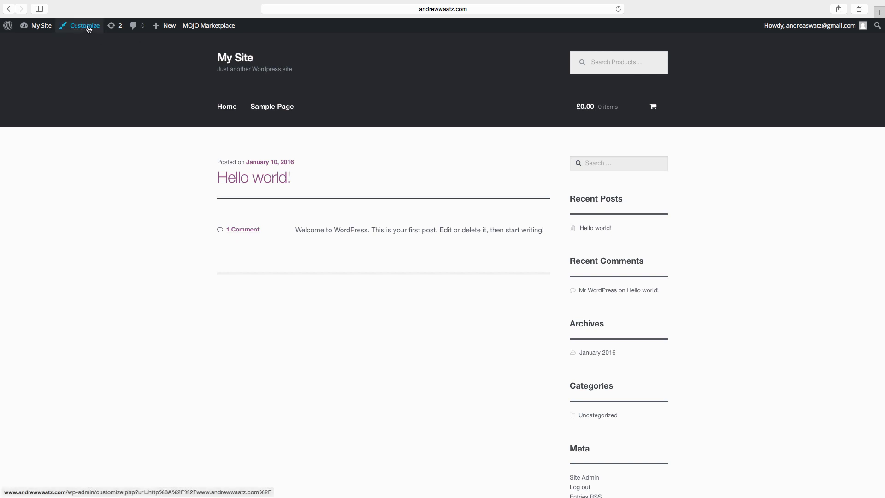
mouse_move(41, 27)
left_click(38, 42)
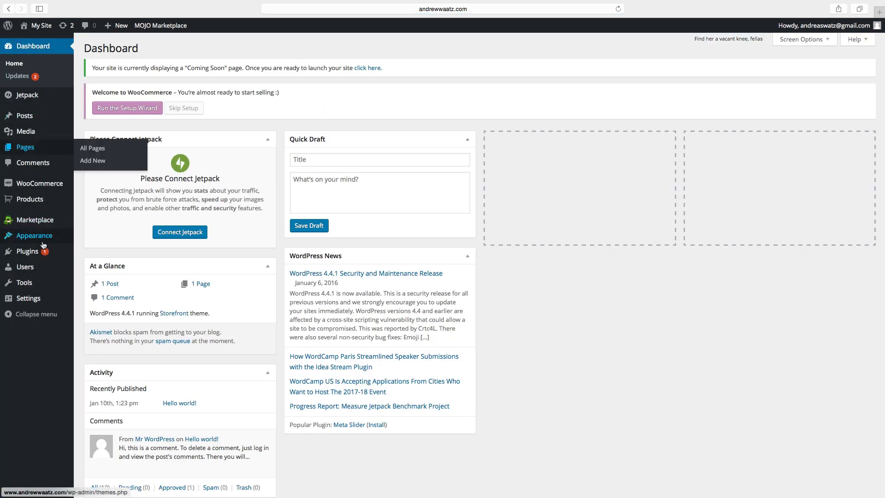
mouse_move(38, 243)
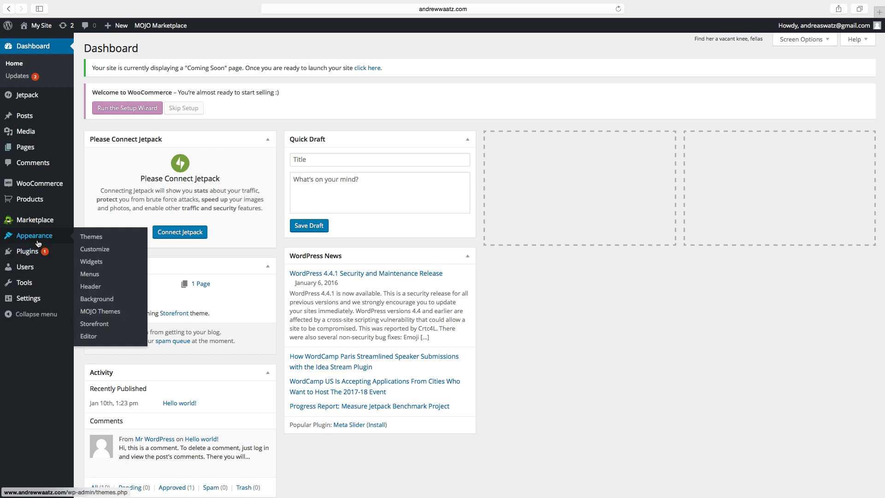
In Site Identity, set the title to 'Beauty Product shop' and tagline to 'Day cream - Night cream'.
left_click(95, 250)
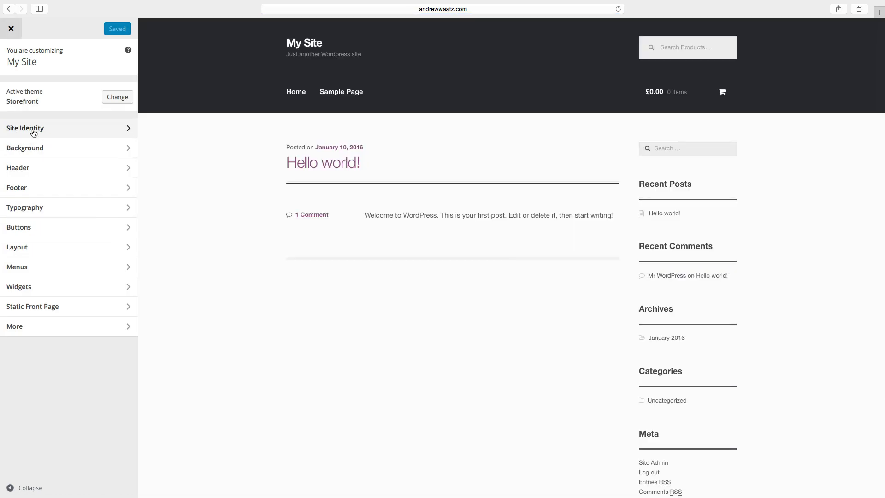
left_click(34, 133)
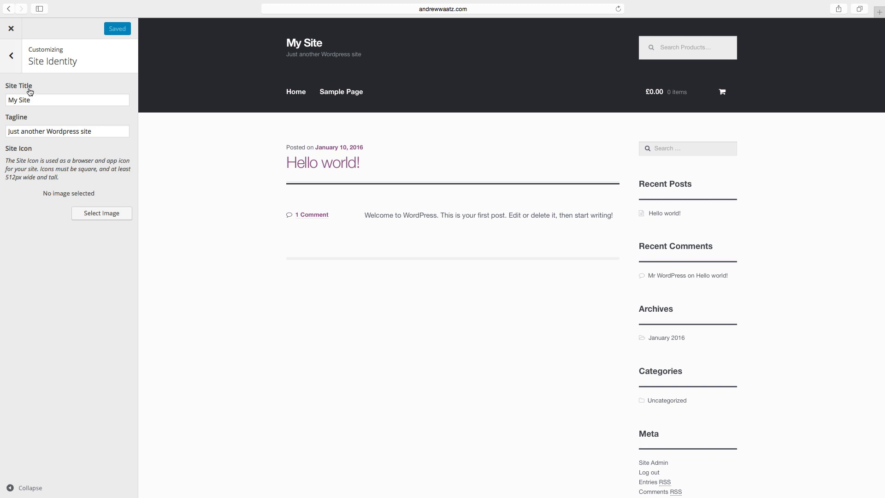
left_click_drag(34, 99, 6, 99)
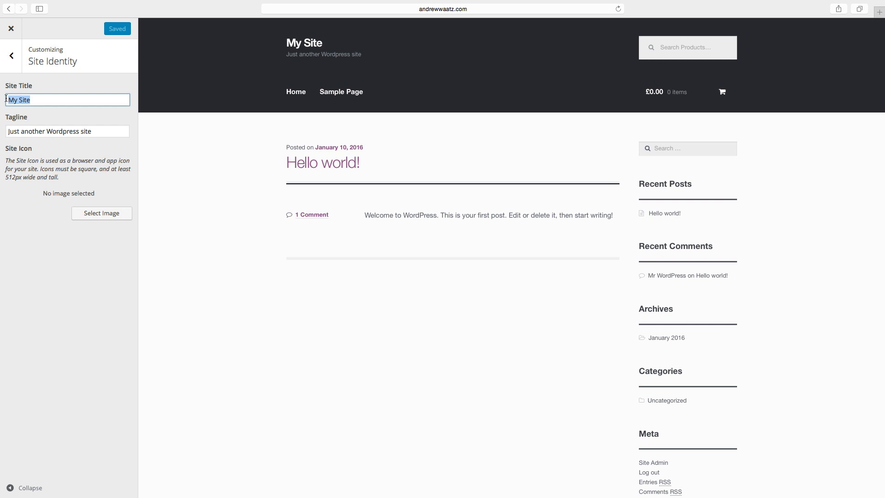
key("BackSpace")
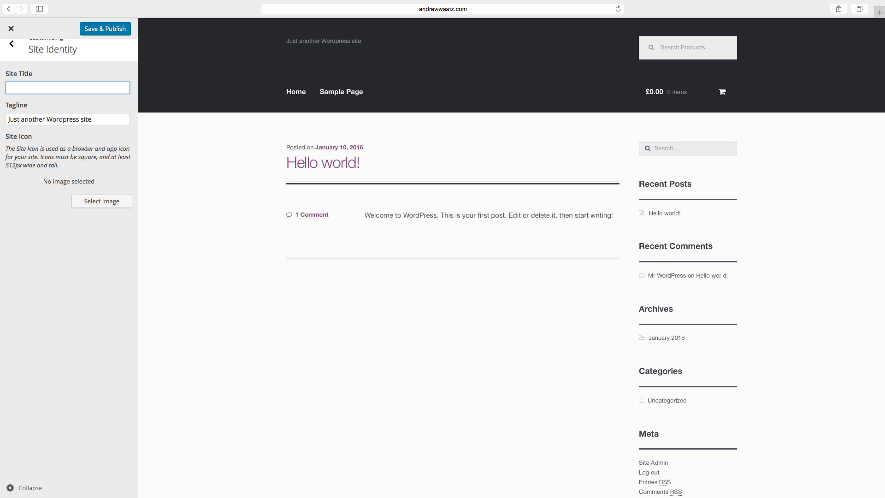
type("Bea")
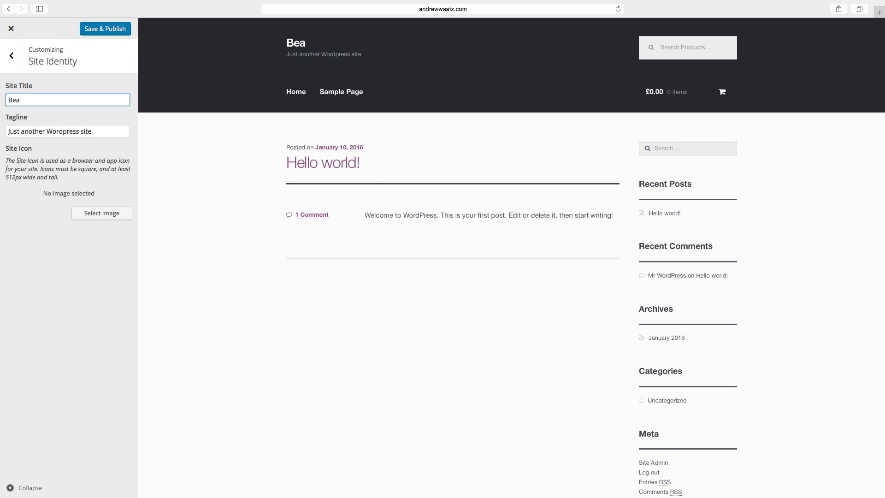
type("uty Produc")
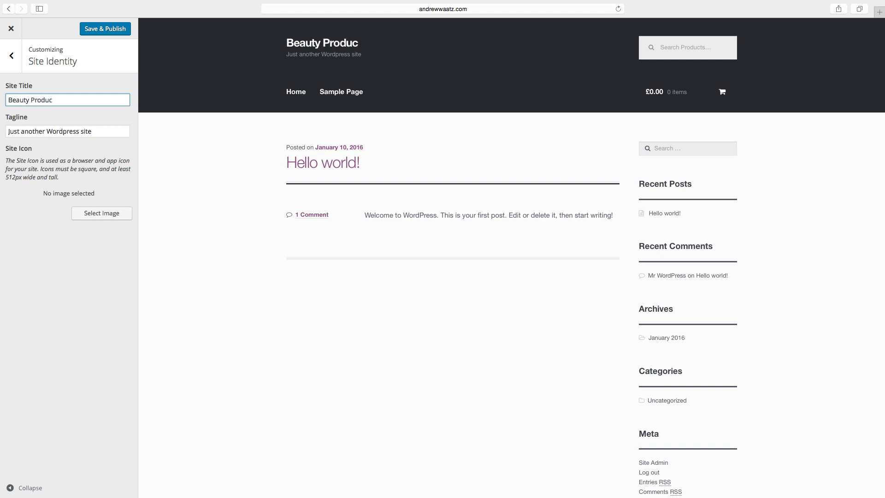
type("t shop")
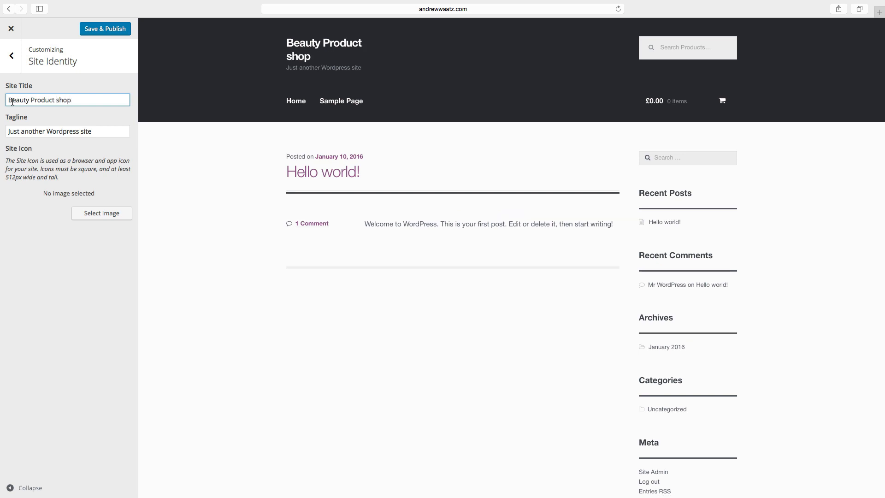
left_click_drag(96, 132, 1, 129)
key("BackSpace")
type("Day cream")
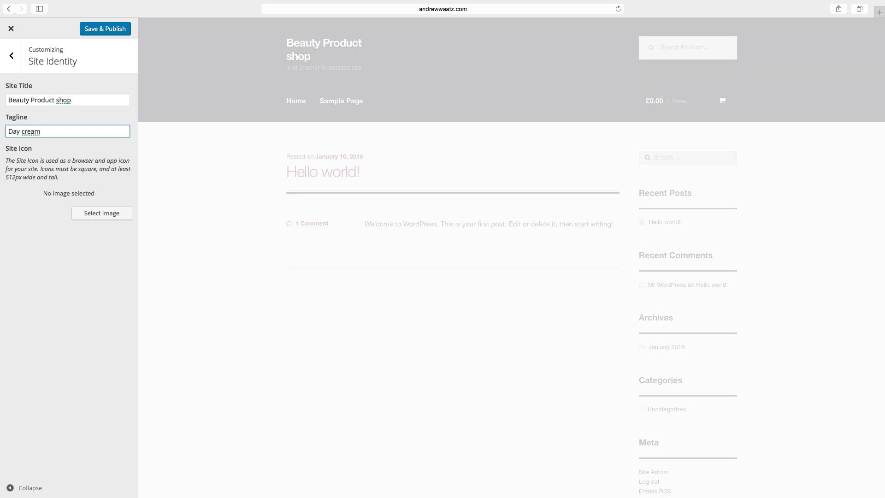
type(" -")
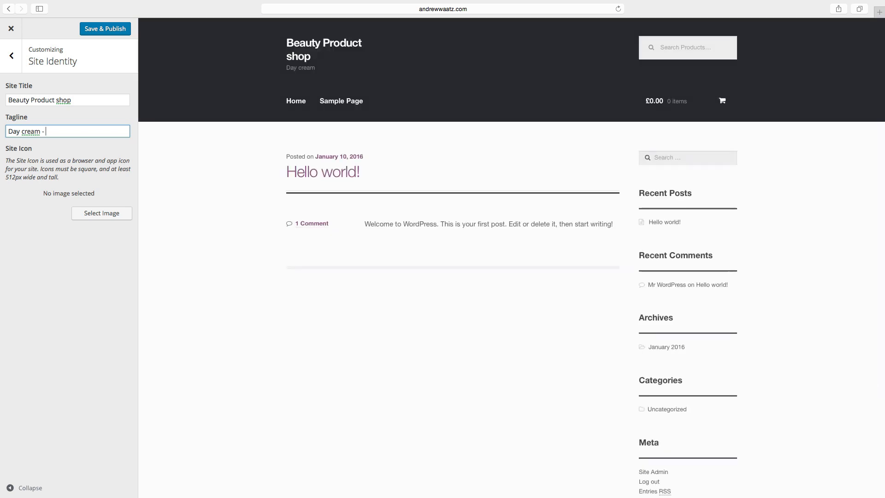
type(" N")
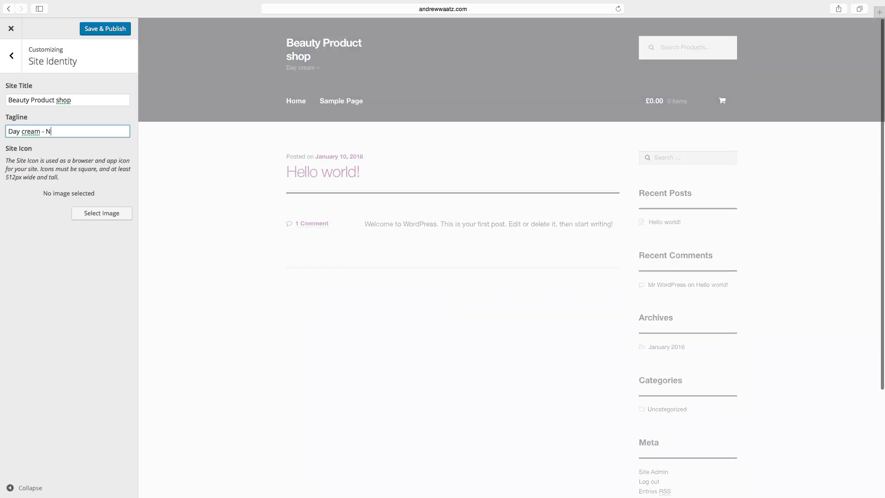
type("ight cream")
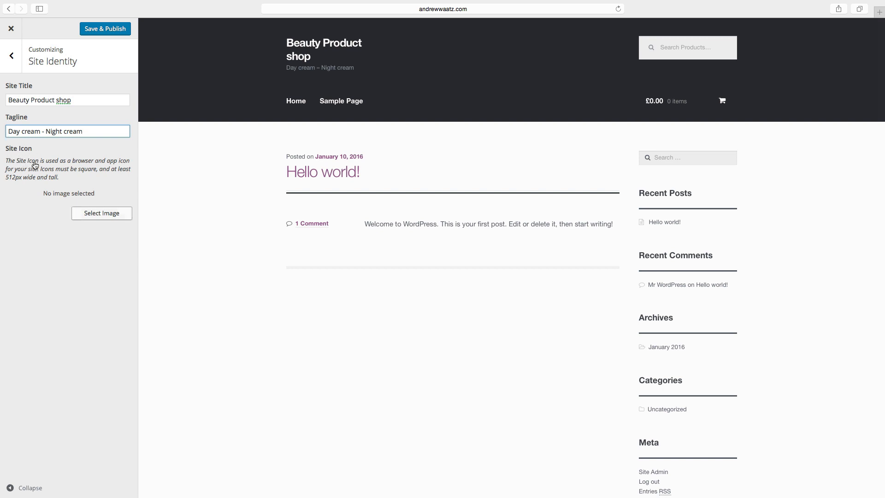
Dismiss the browser's favorites popup and start choosing a site icon image.
left_click(336, 9)
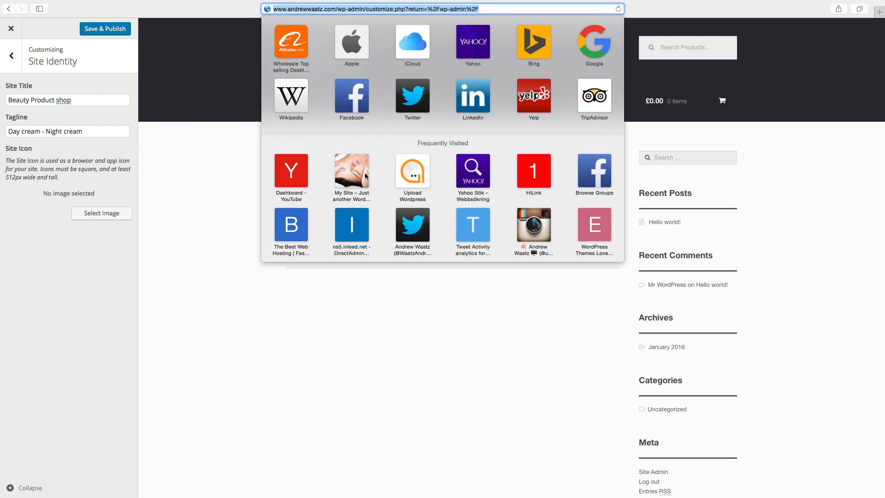
left_click(14, 191)
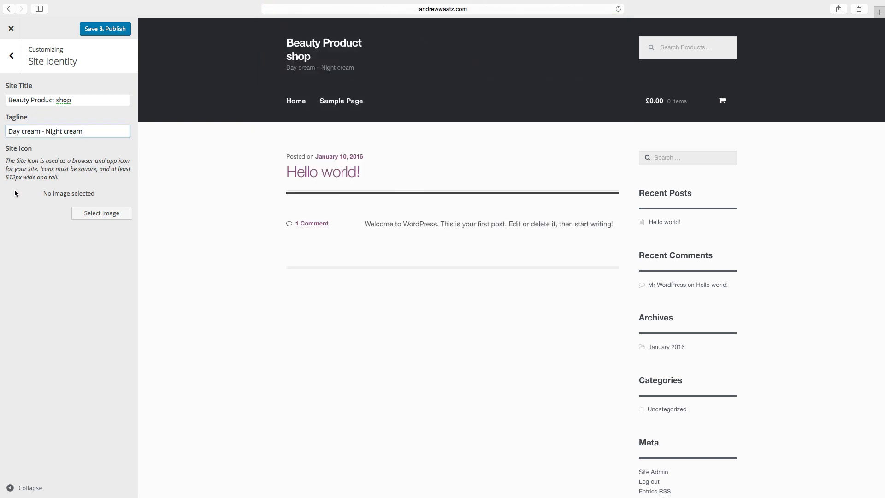
left_click(92, 215)
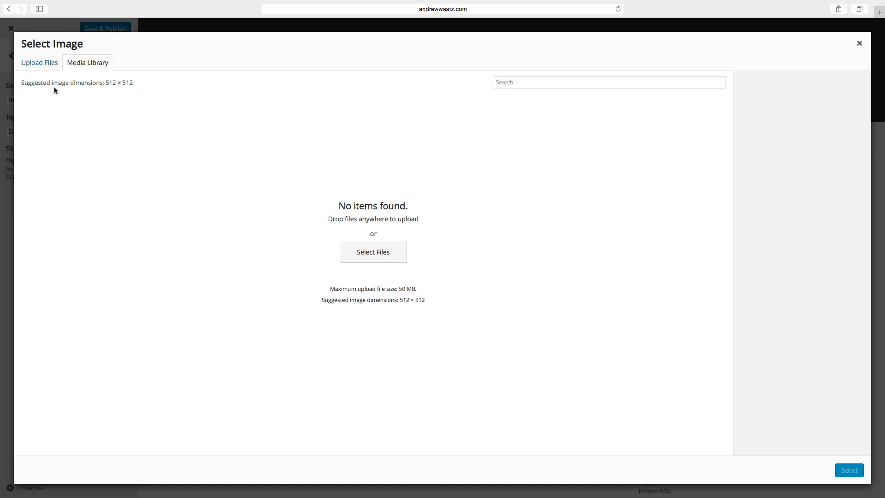
Upload all images from the WooCommerce tutorial folder to the media library.
left_click(40, 65)
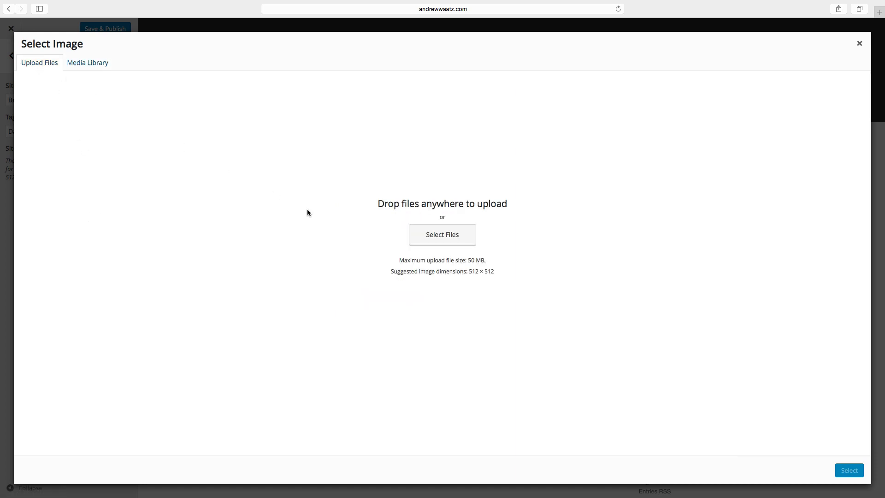
left_click(432, 239)
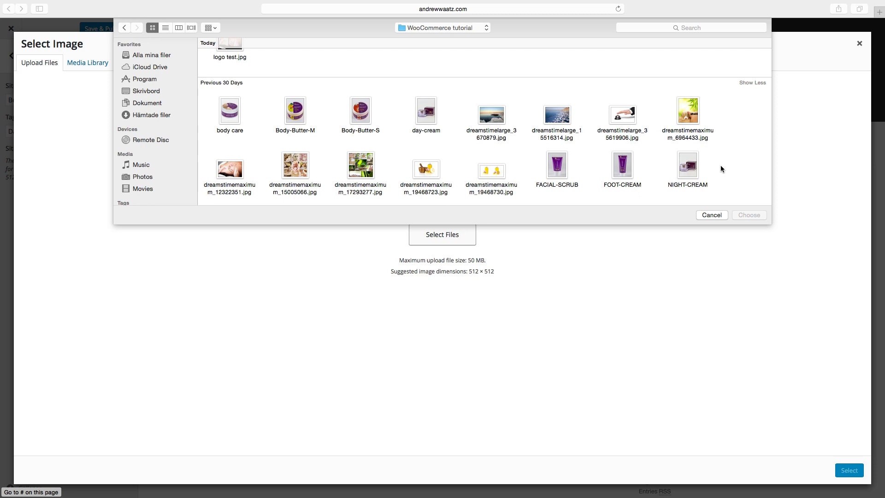
left_click_drag(746, 184, 206, 46)
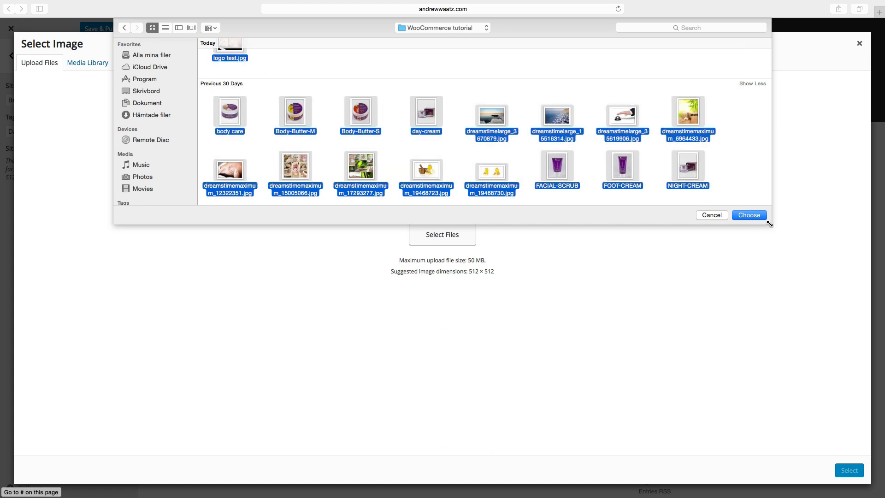
left_click(750, 215)
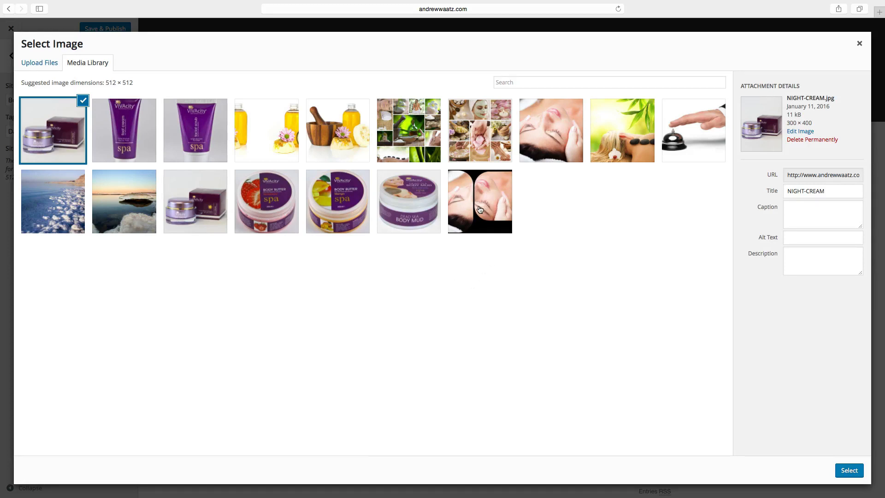
Give logo-test.jpg the title and alt text 'Beauty product shop' and select it.
left_click(481, 210)
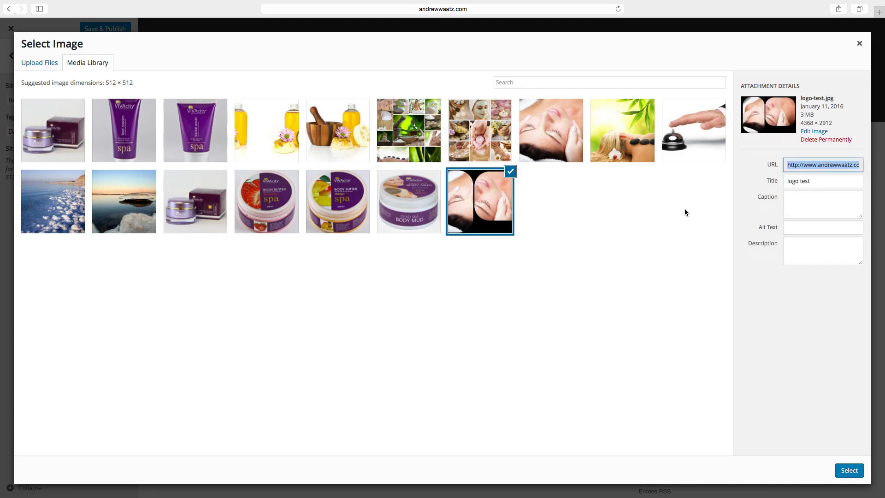
left_click_drag(817, 183, 775, 182)
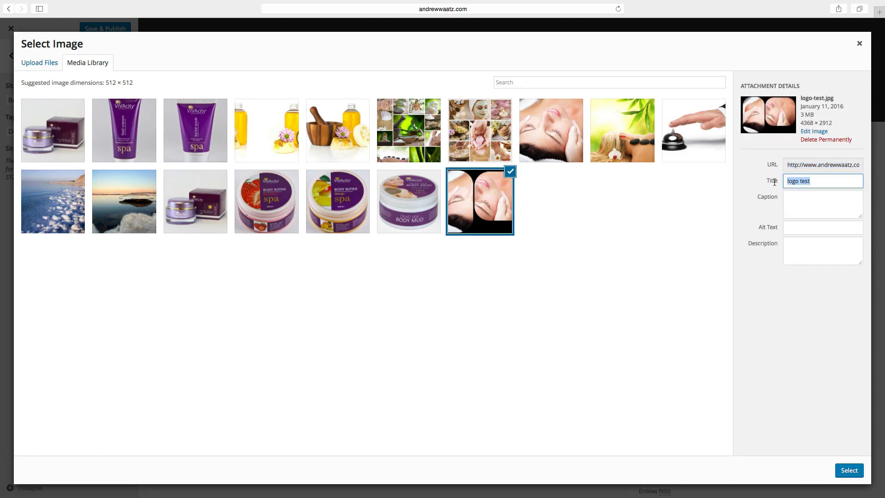
type("B")
type("eauty product")
left_click_drag(845, 182, 790, 181)
right_click(789, 182)
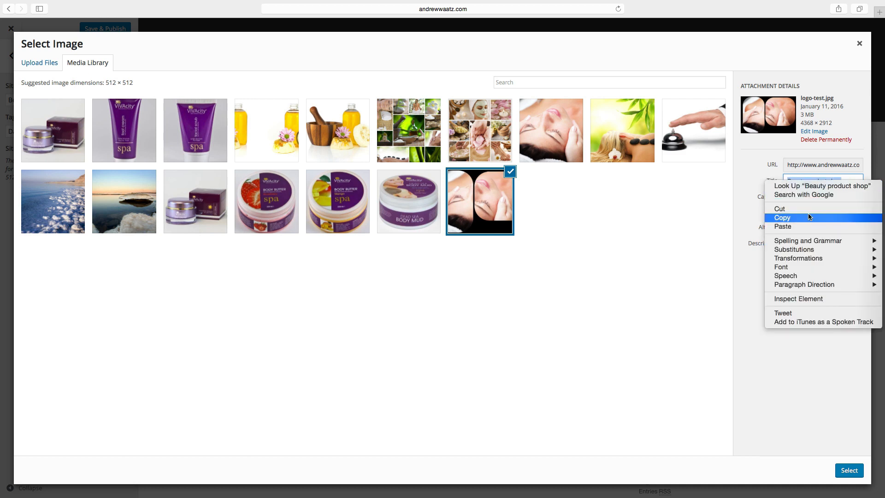
left_click(793, 217)
left_click(794, 229)
key("super+v")
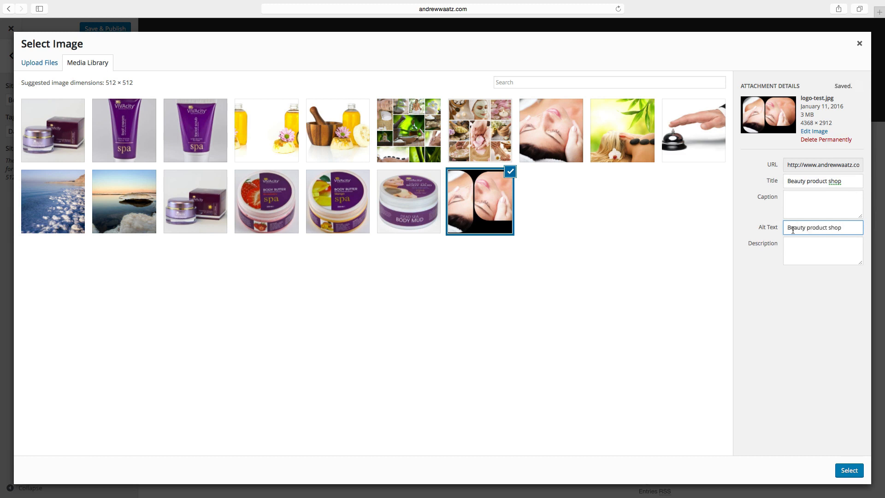
left_click(847, 471)
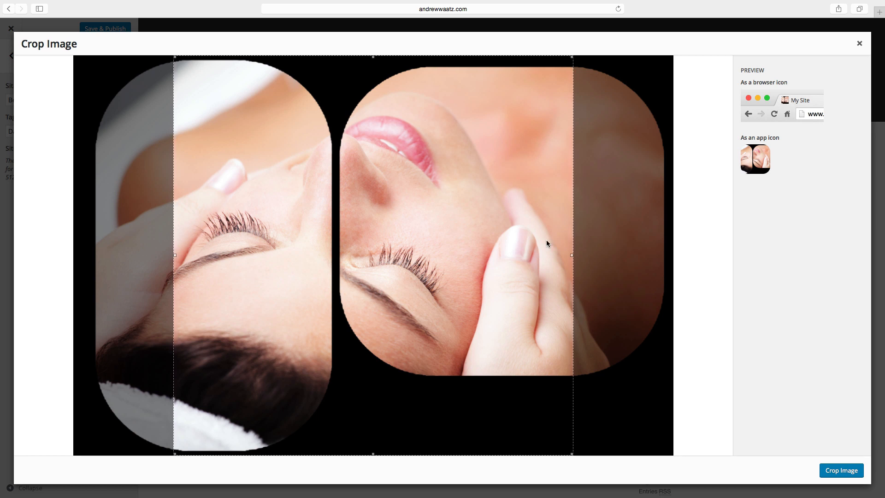
Crop the face photo to a square around the faces and publish it as the site icon.
left_click_drag(547, 242, 540, 241)
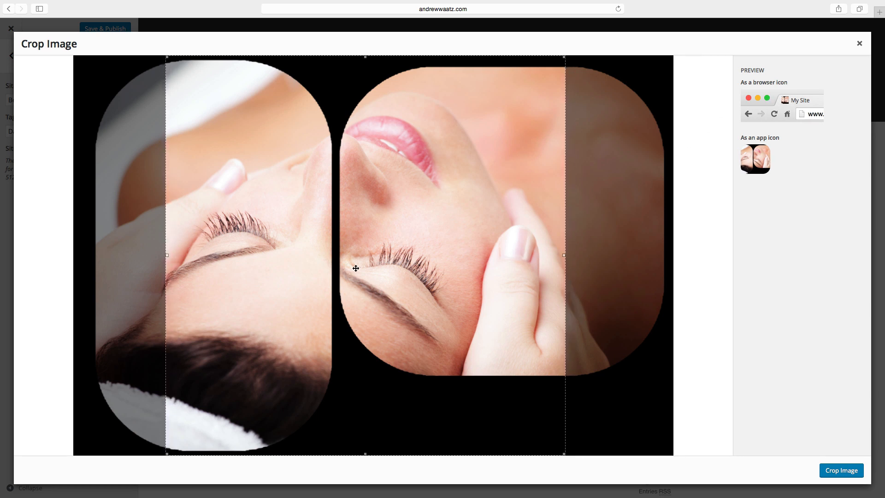
left_click_drag(352, 269, 327, 278)
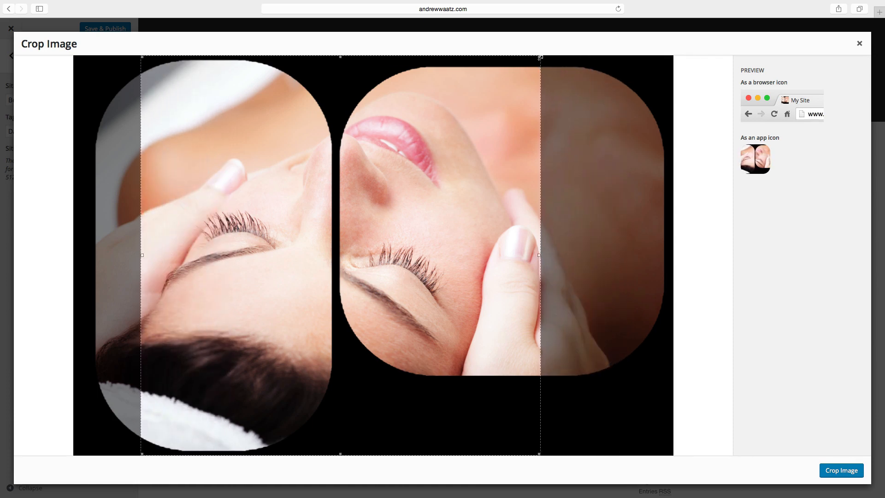
left_click_drag(539, 56, 573, 40)
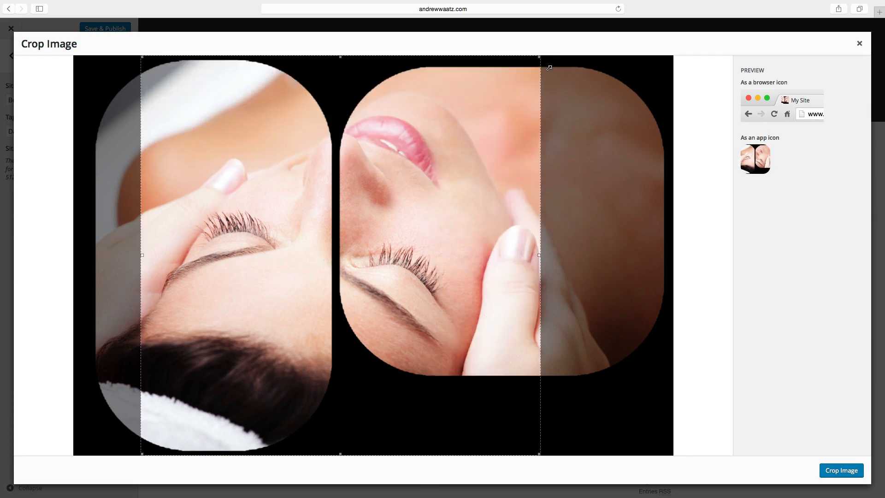
left_click_drag(389, 248, 334, 255)
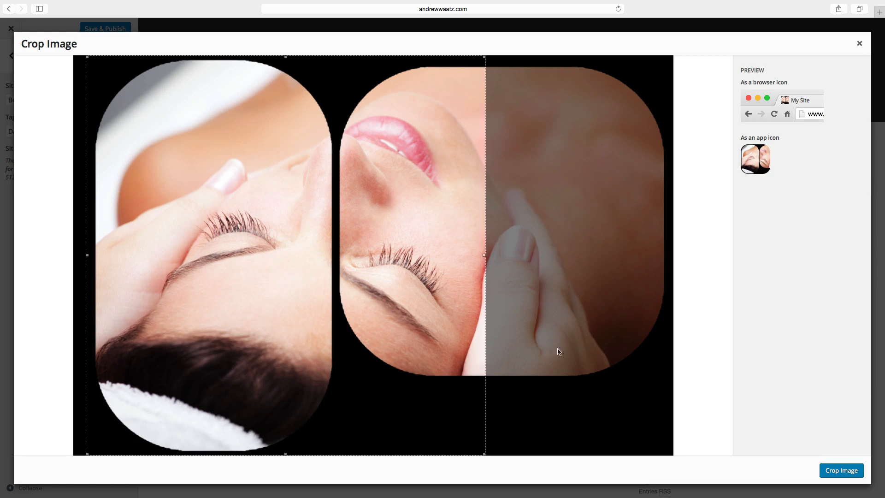
left_click(841, 472)
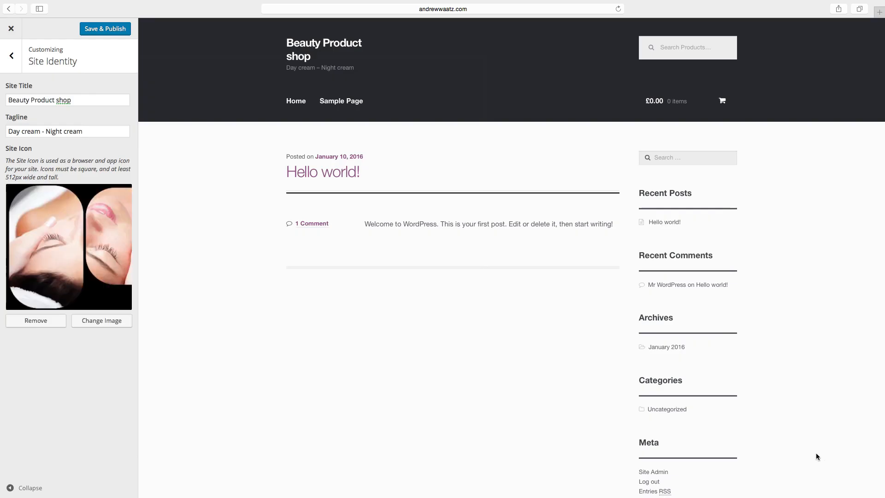
left_click(98, 33)
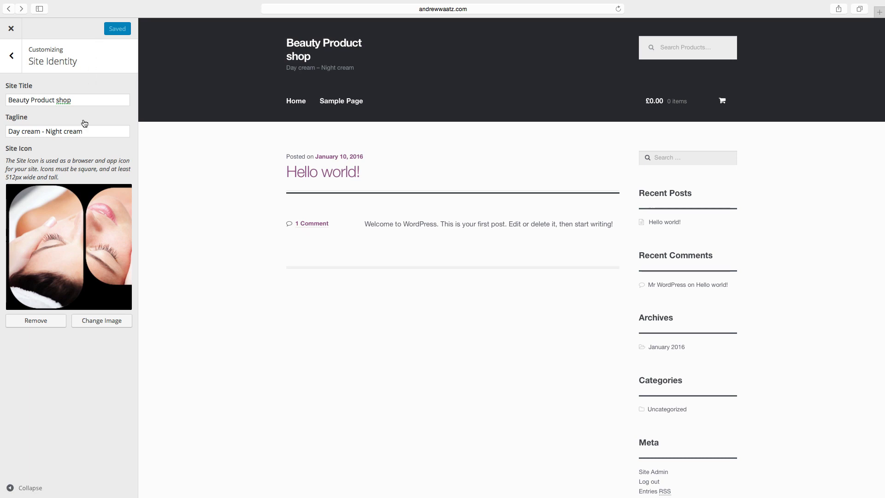
Close the Customizer, return to the dashboard and open Plugins > Add New.
left_click(10, 28)
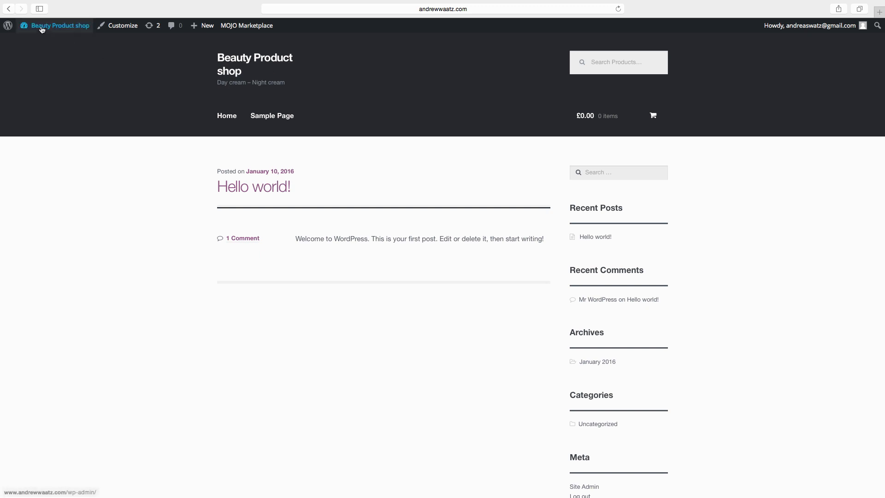
left_click(37, 43)
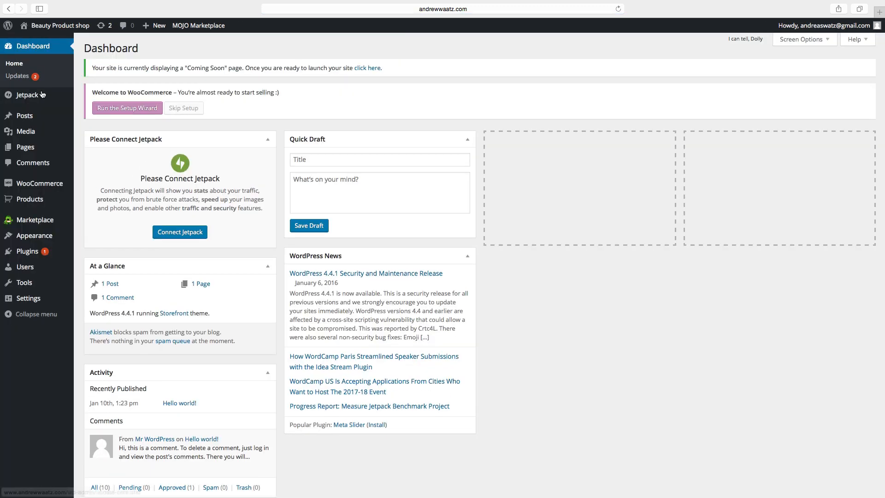
mouse_move(28, 251)
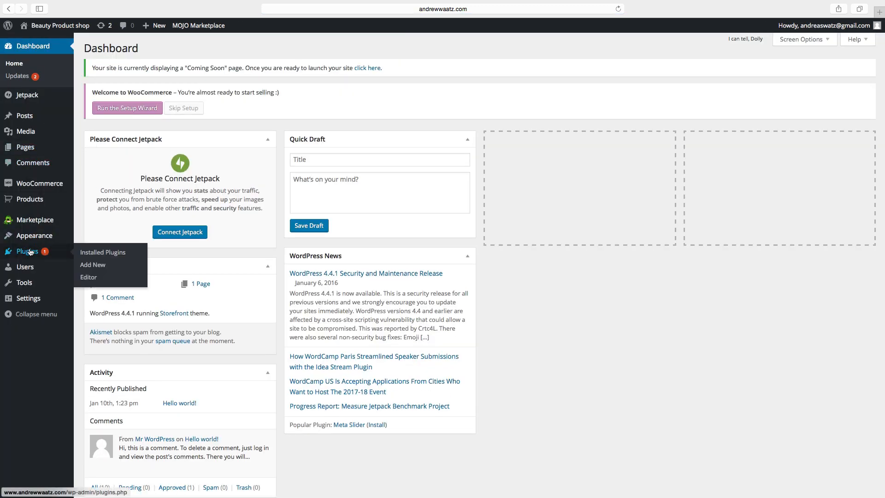
left_click(99, 266)
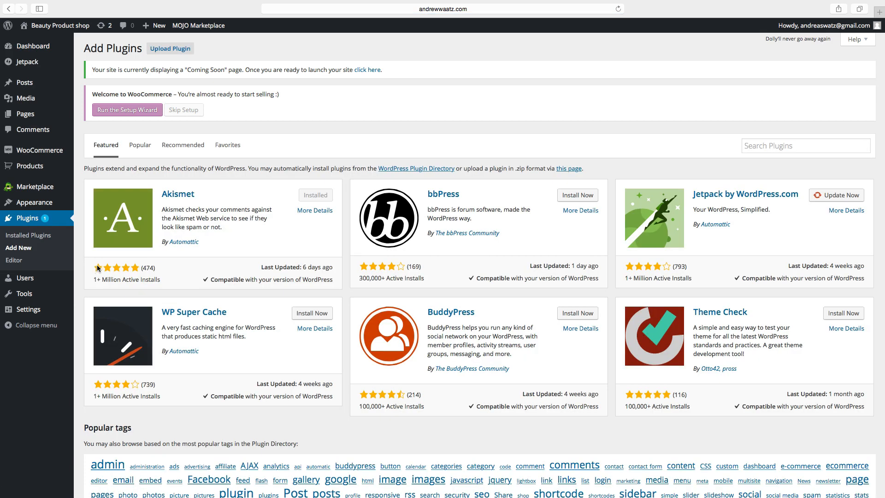
Search for 'storefront site logo', then install and activate the Storefront Site Logo plugin.
left_click(774, 145)
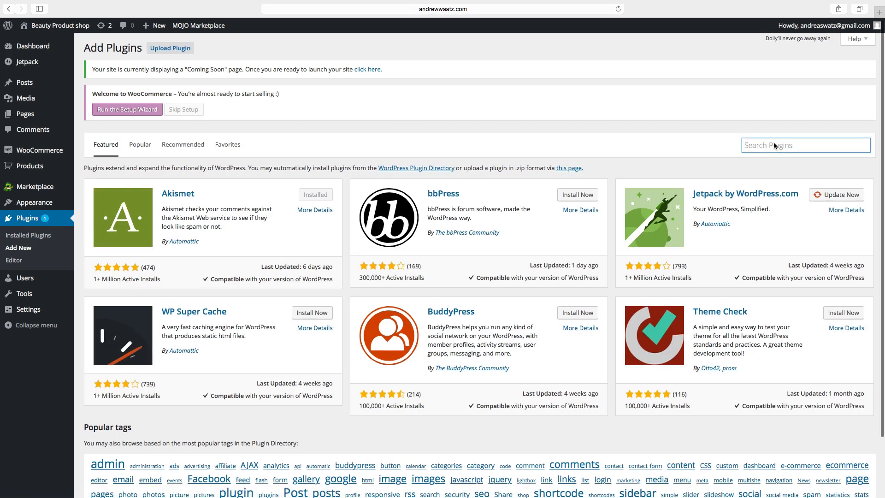
type("storef")
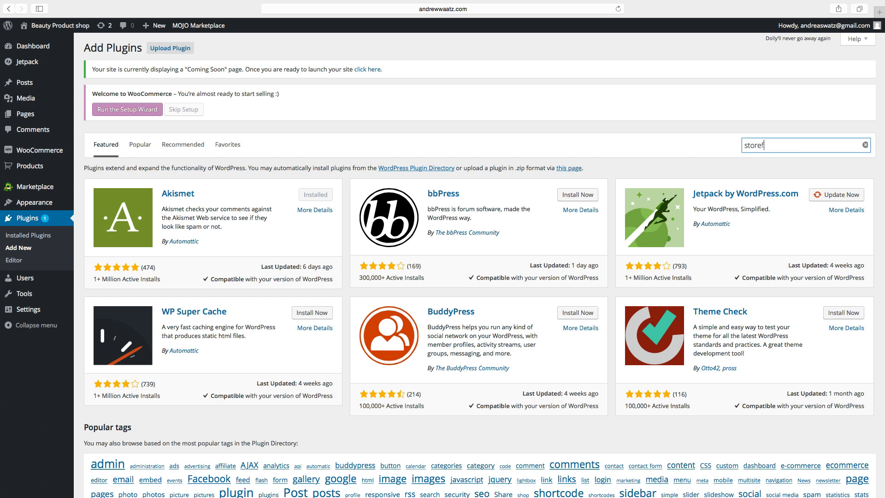
type("ront site logo")
key("Return")
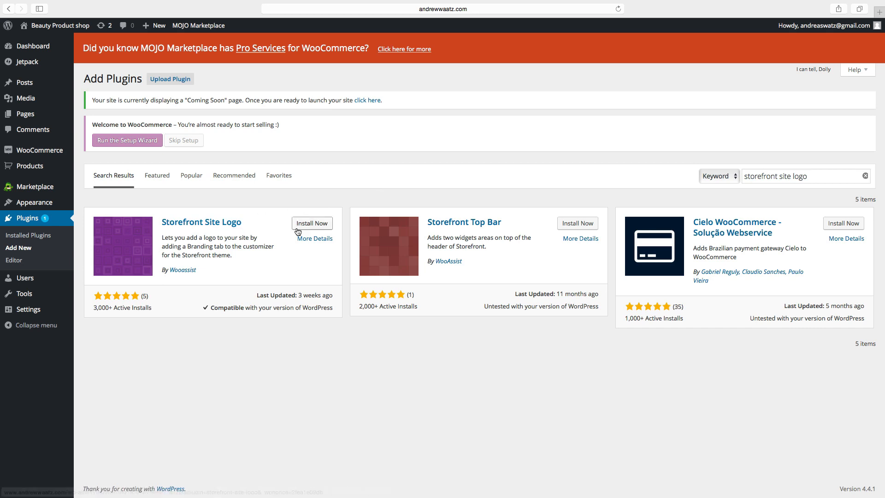
left_click(314, 226)
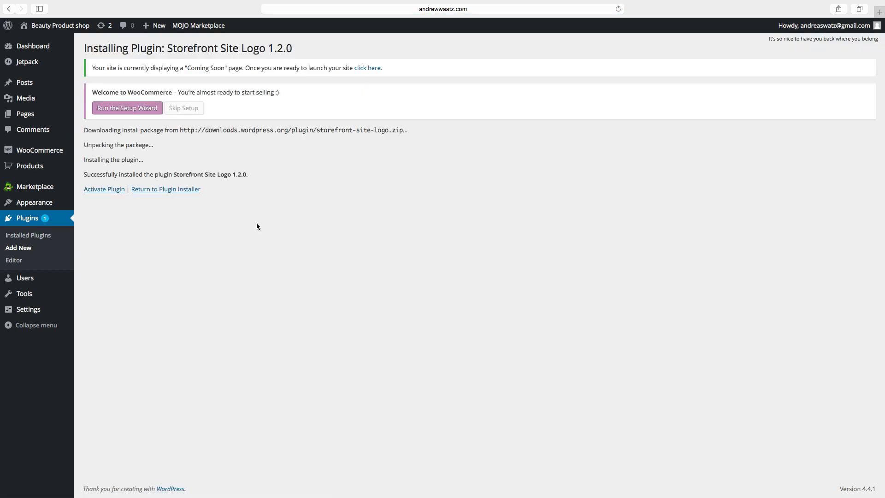
left_click(104, 189)
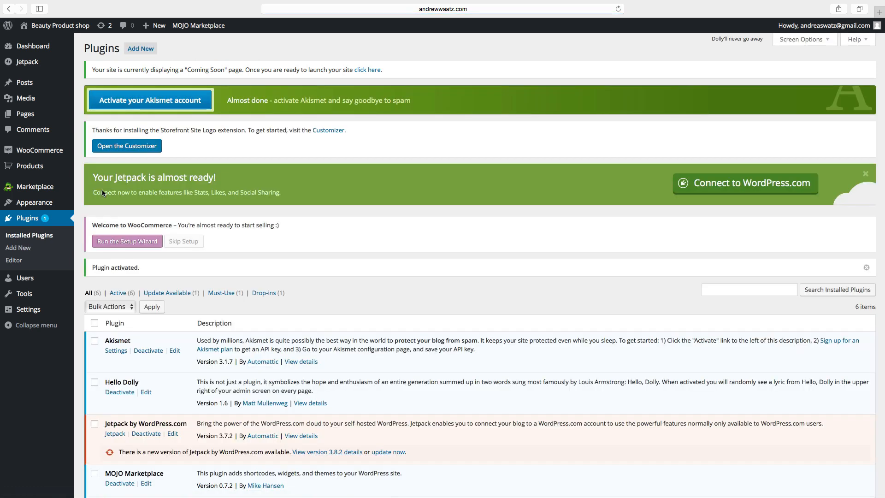
mouse_move(37, 206)
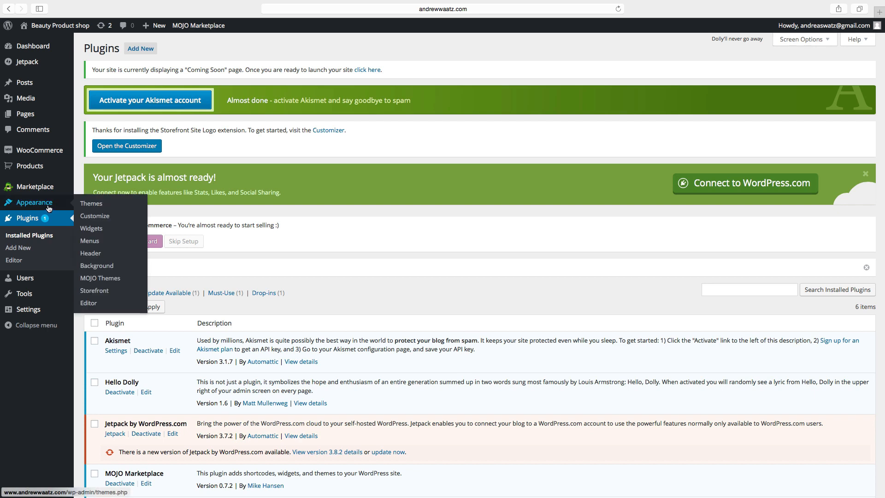
left_click(93, 220)
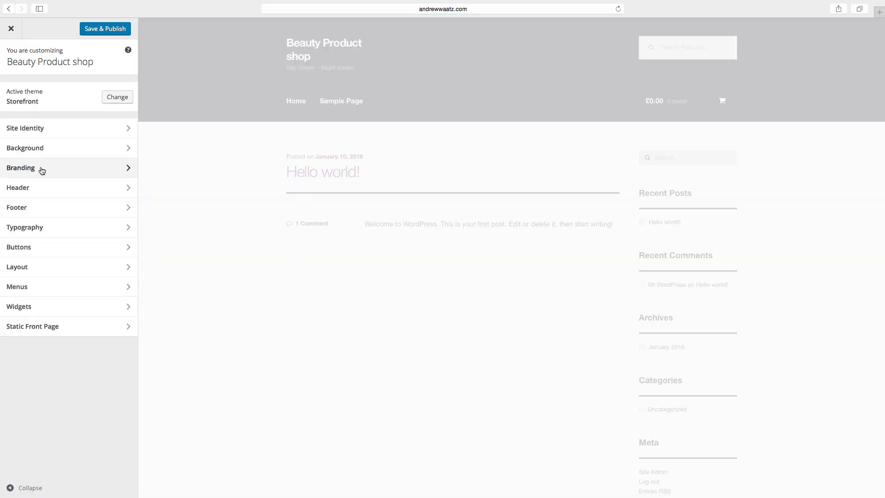
In Branding, choose logo-test.jpg from the Media Library as the site logo.
left_click(42, 171)
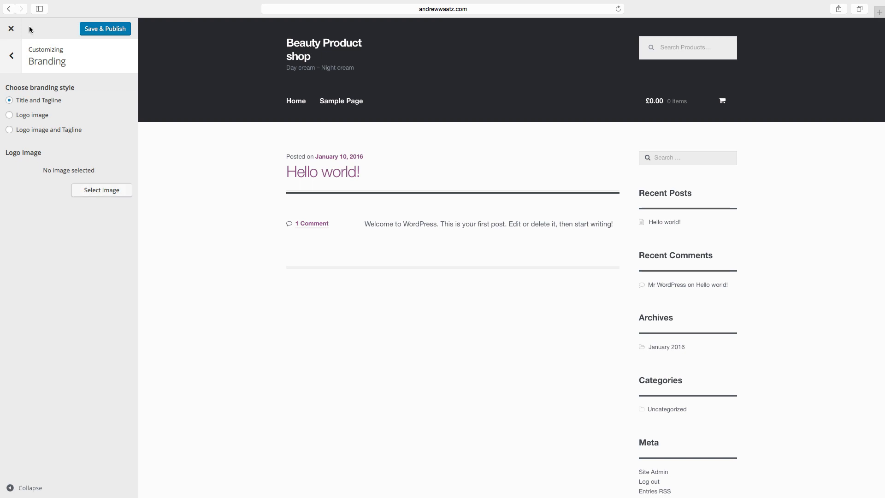
left_click(87, 190)
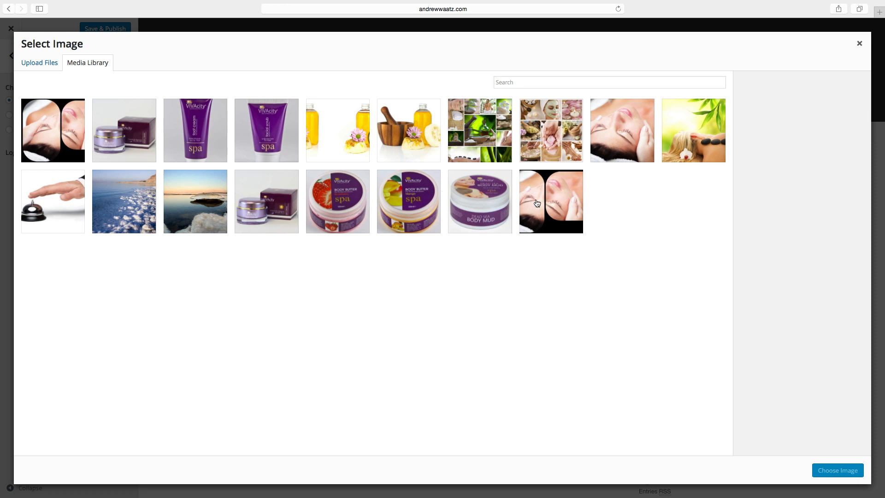
left_click(537, 203)
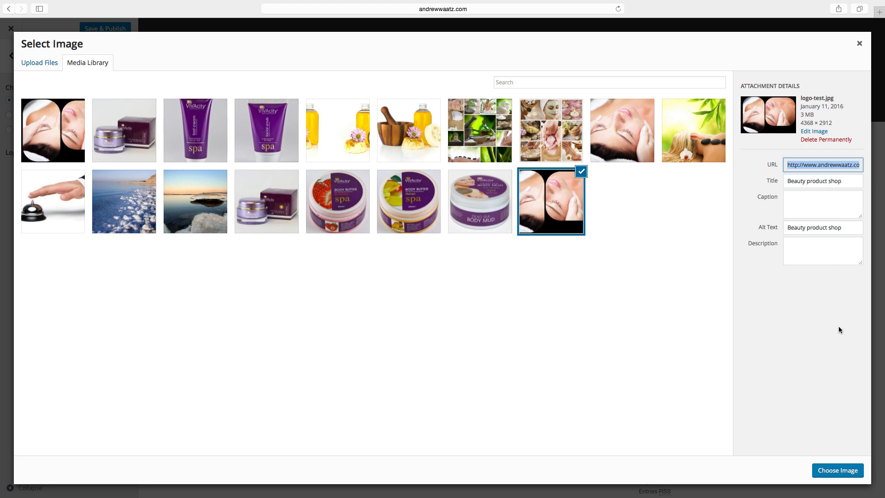
left_click(837, 476)
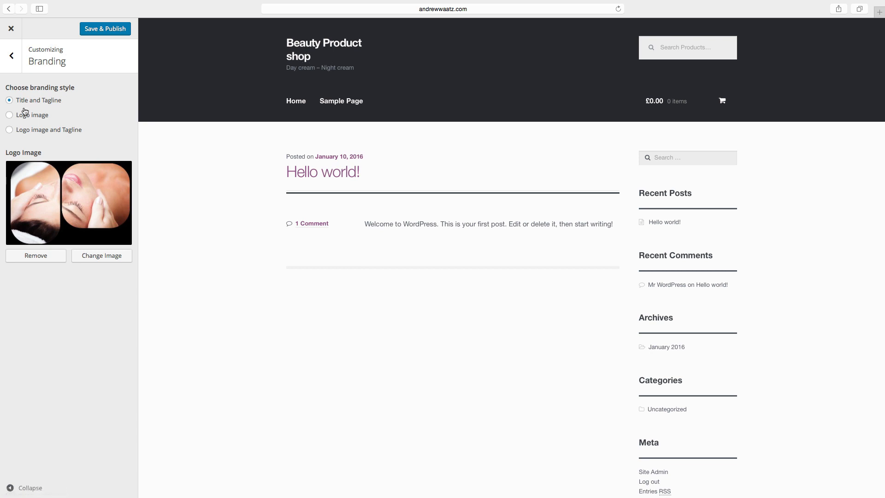
left_click(8, 116)
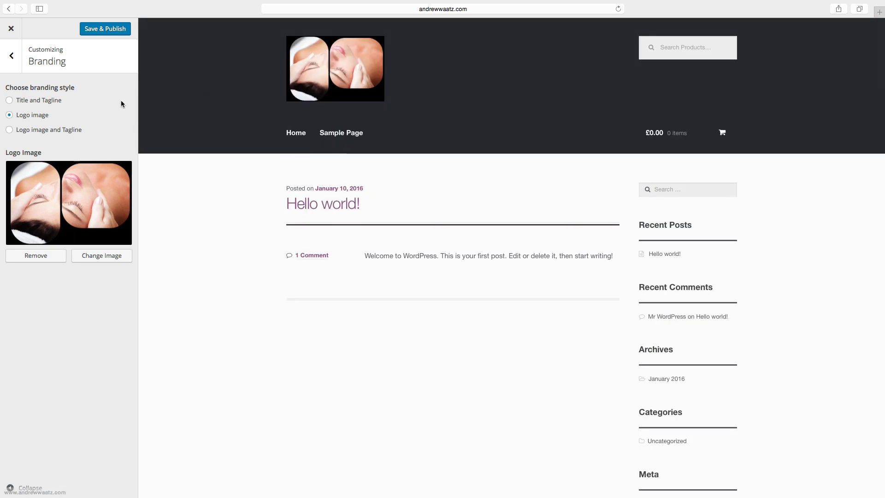
Set the branding style to Logo image only, publish, and view the live storefront.
left_click(9, 131)
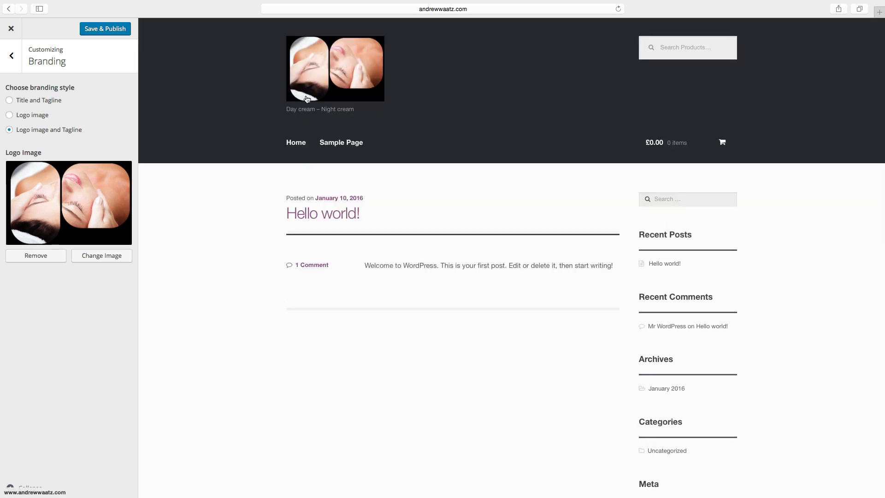
left_click(9, 116)
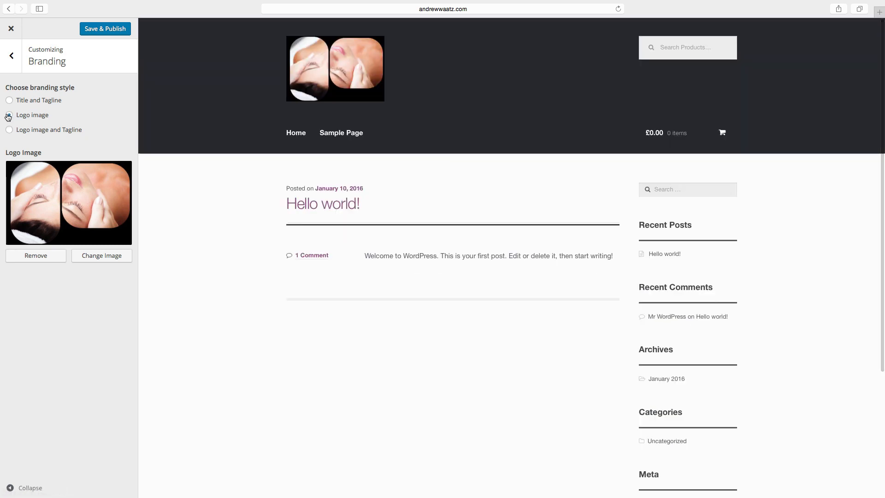
left_click(106, 29)
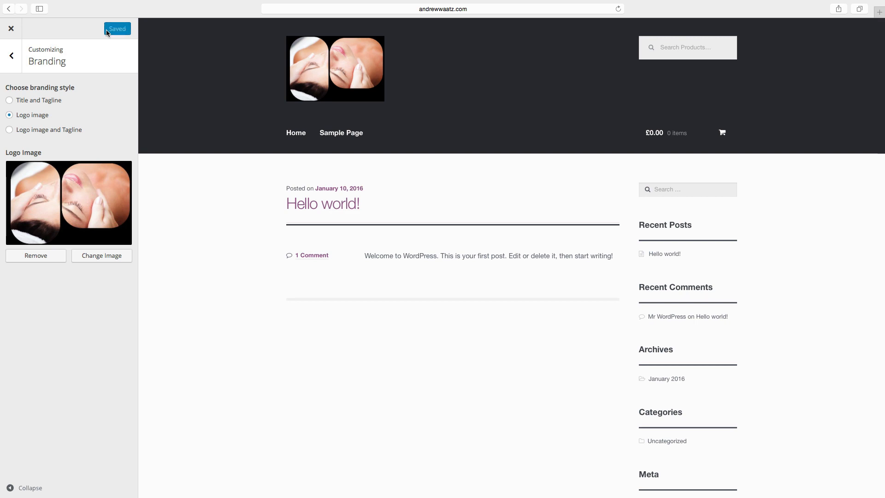
left_click(8, 30)
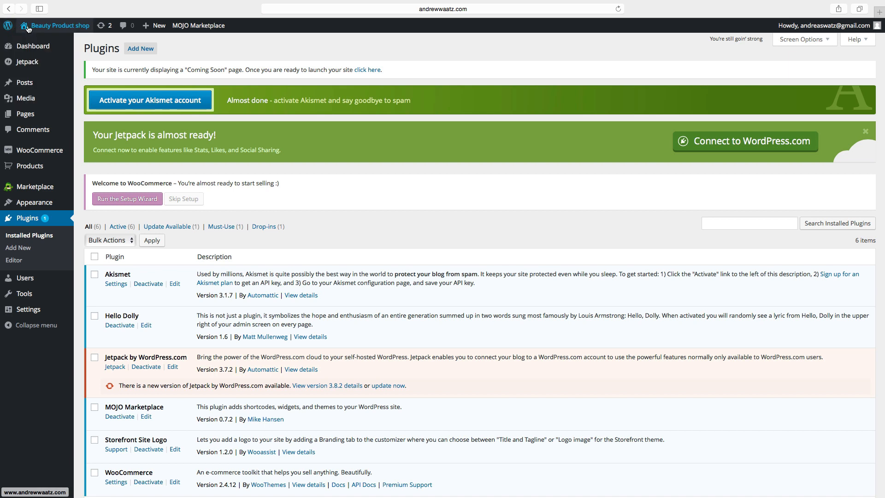
left_click(43, 26)
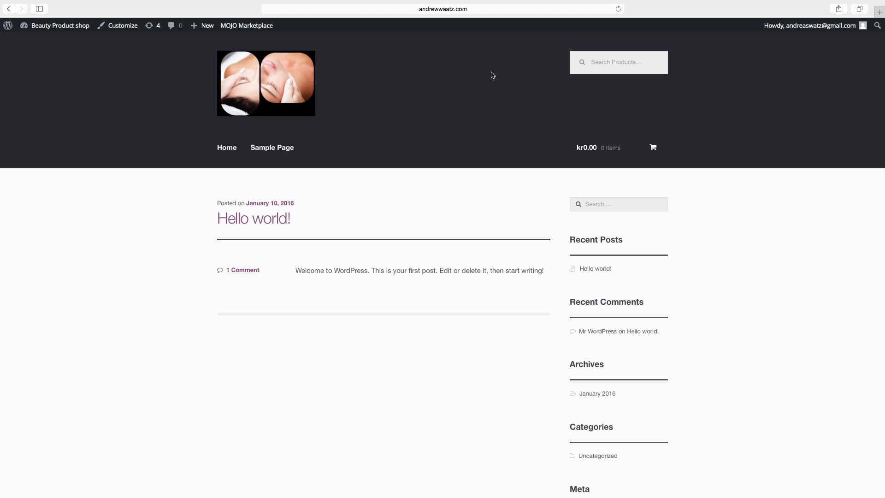
Go from the storefront back to the admin Dashboard through the admin bar's site-name menu.
mouse_move(54, 28)
left_click(39, 42)
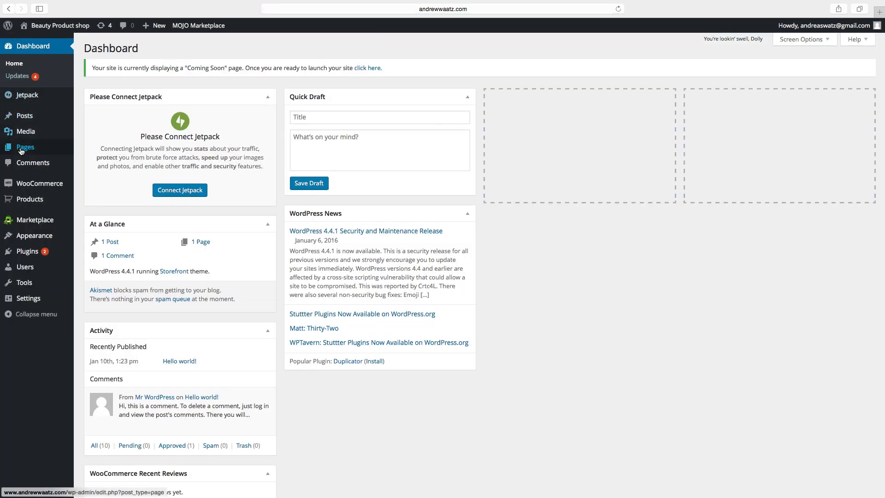
Move the default Sample Page to the Trash from the All Pages list.
mouse_move(22, 152)
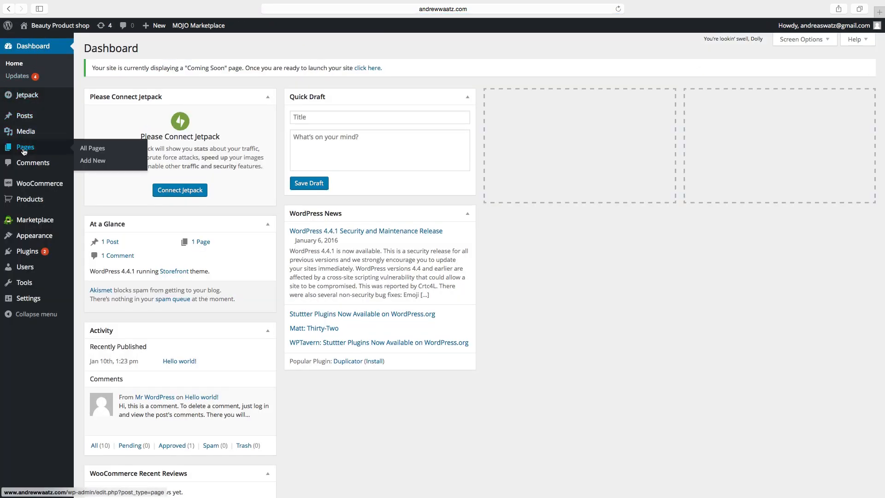
left_click(92, 149)
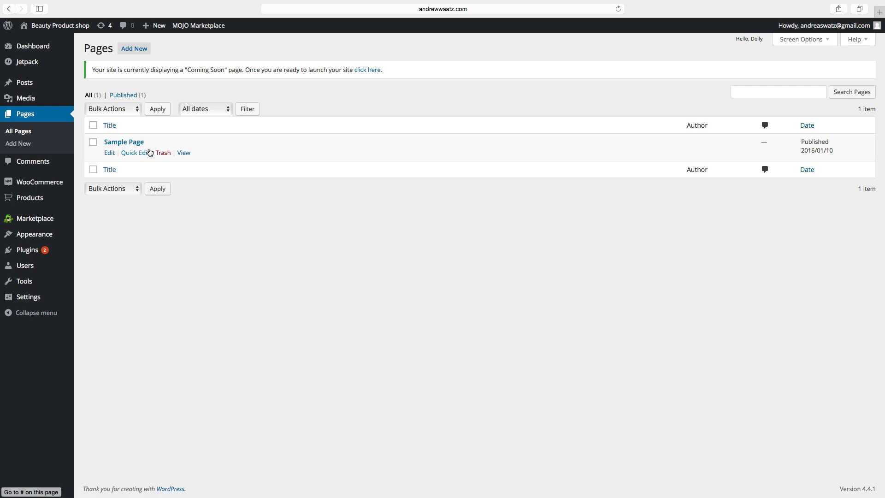
left_click(163, 156)
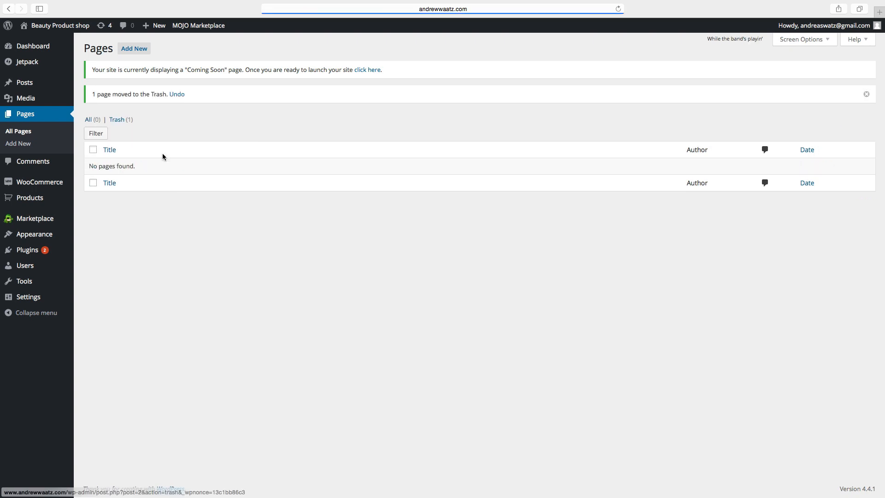
Publish an empty new page titled Shop.
left_click(130, 48)
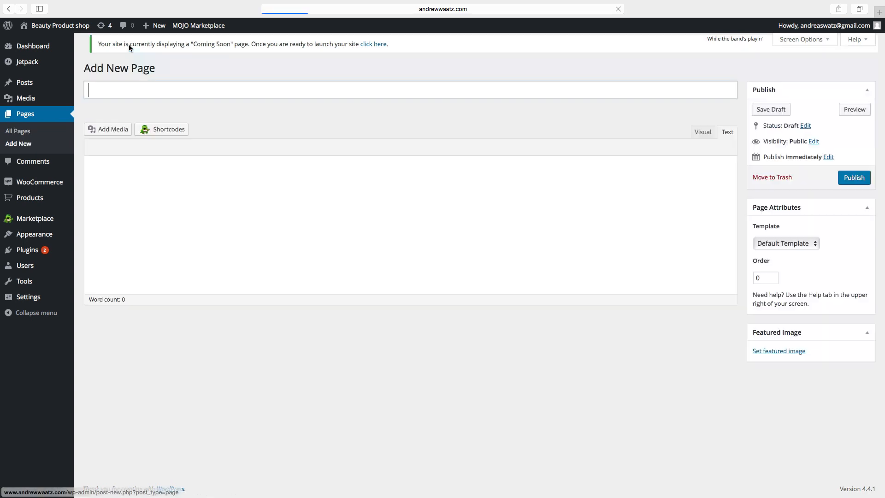
left_click(119, 96)
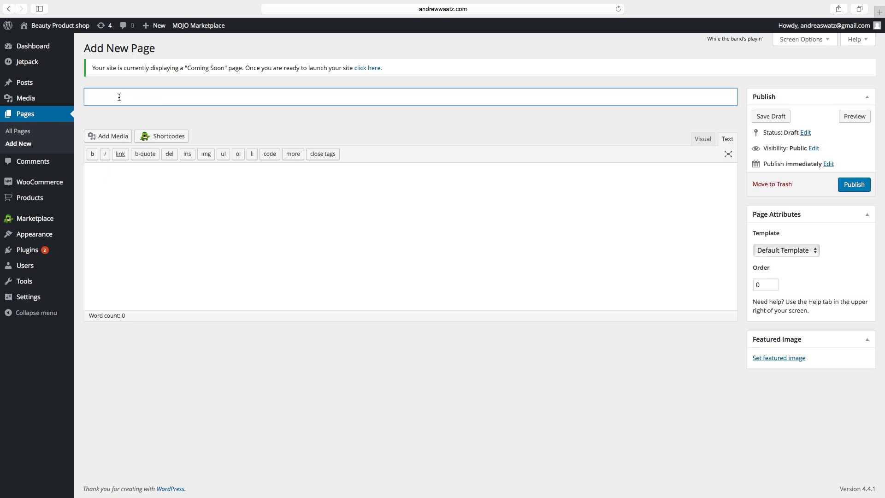
type("Shop")
left_click(840, 184)
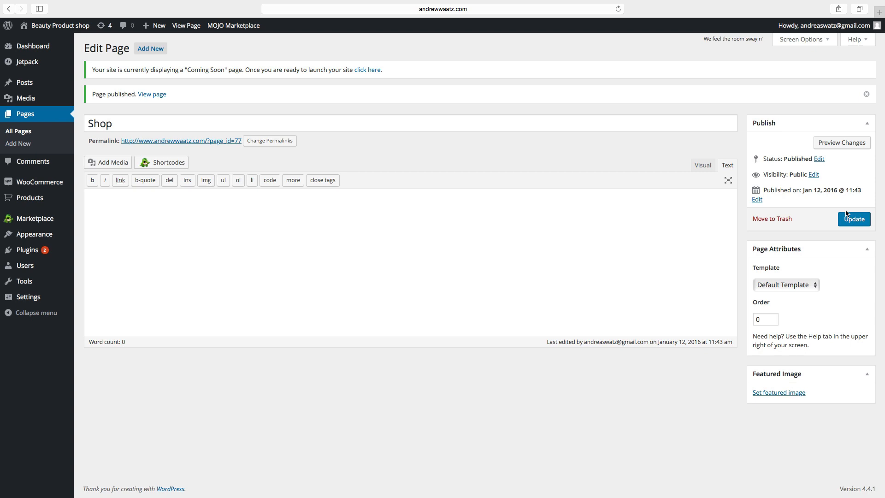
Publish a My Account page containing the [woocommerce_my_account] shortcode.
left_click(145, 48)
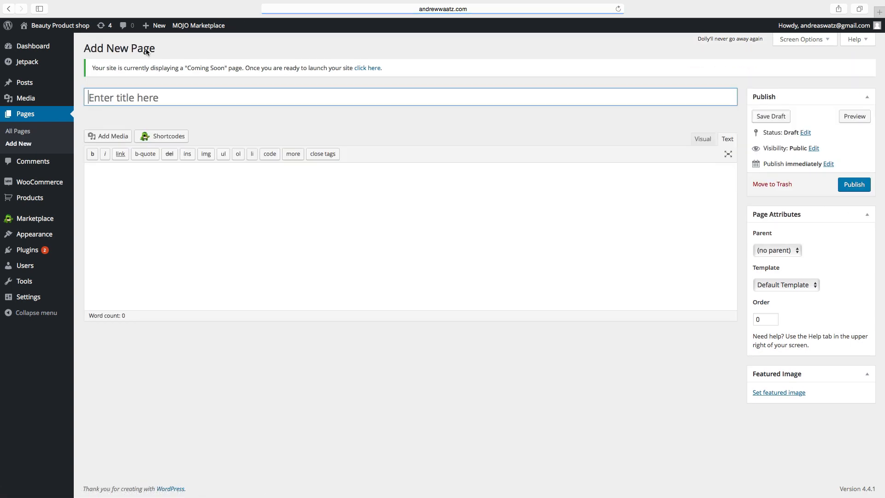
left_click(113, 96)
type("My Ac")
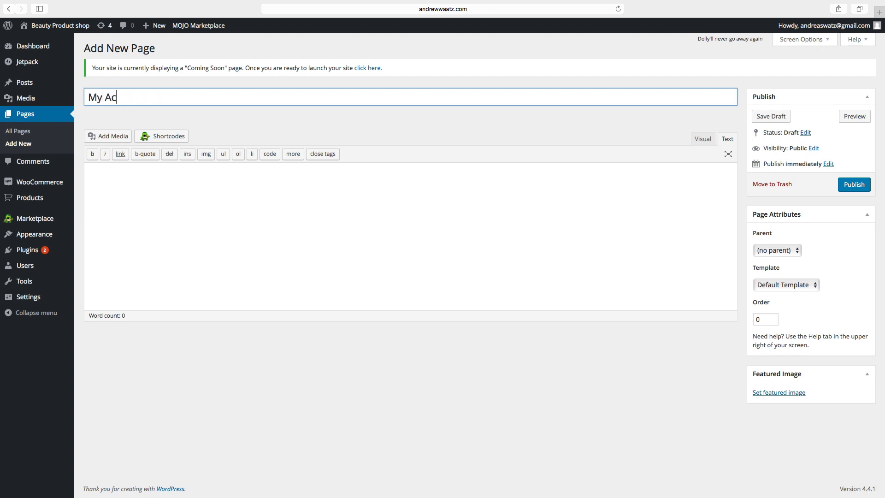
type("count")
left_click(92, 172)
key("BackSpace")
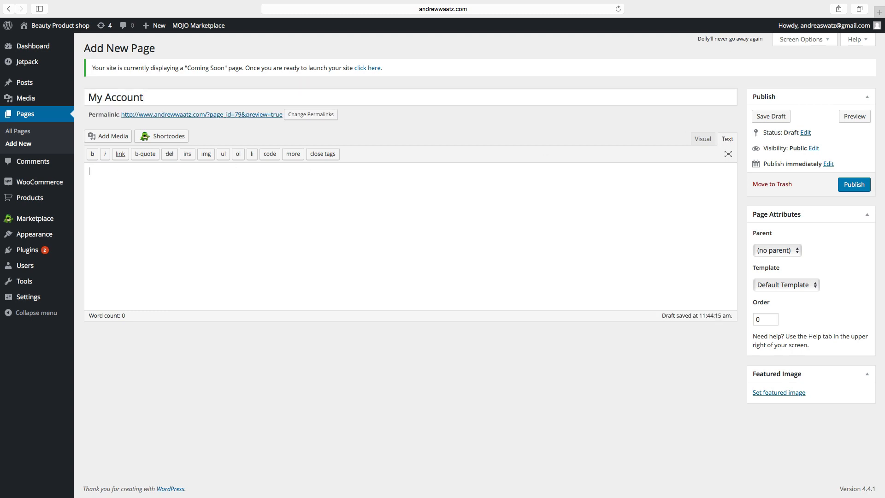
type("[woocommerce_my_account]")
left_click(856, 187)
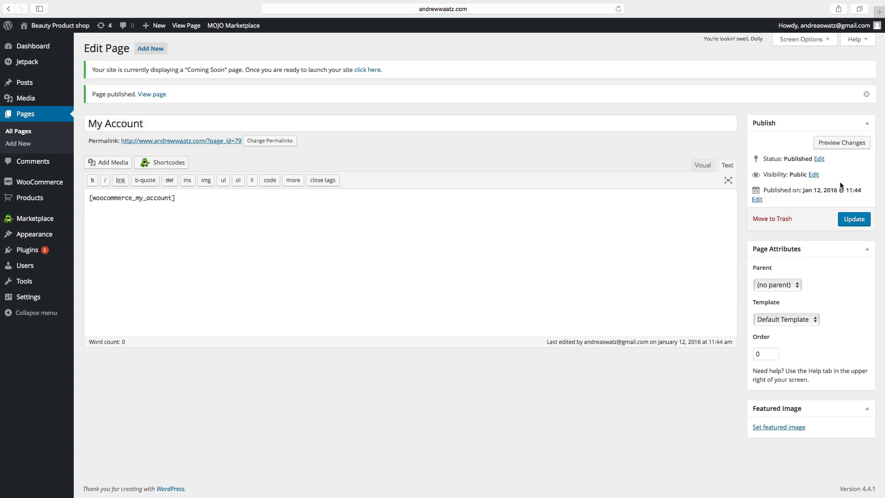
left_click(154, 50)
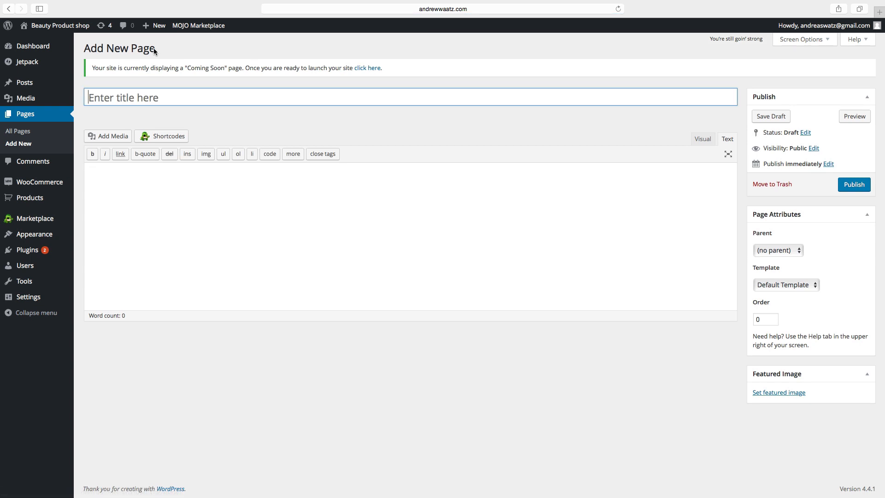
Publish a Cart page containing the [woocommerce_cart] shortcode.
type("Cart")
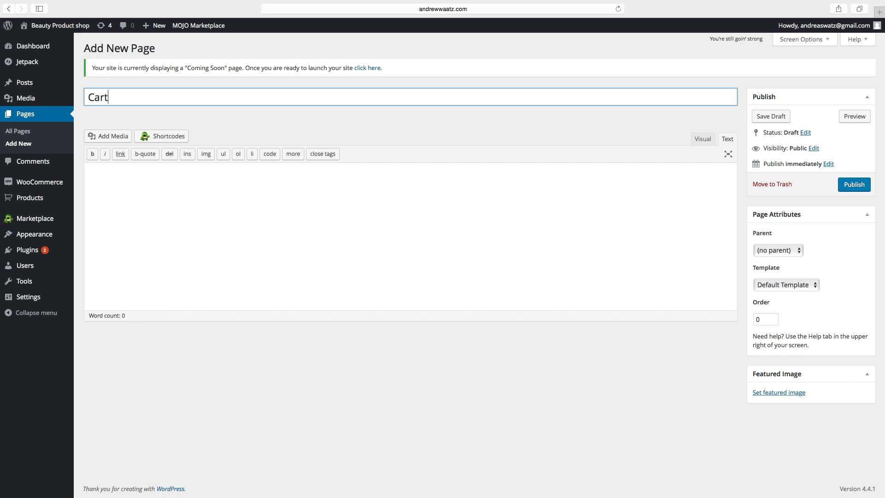
left_click(97, 179)
type("[woo")
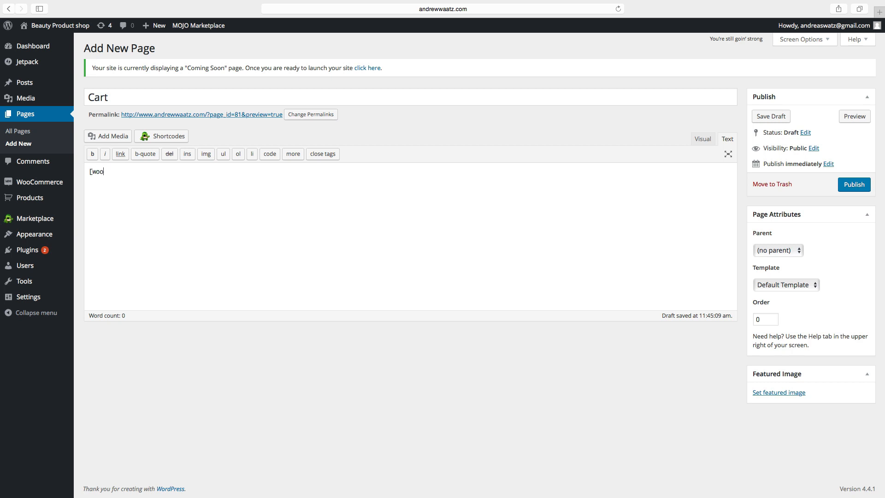
type("commerce_cart")
type("]")
left_click(853, 184)
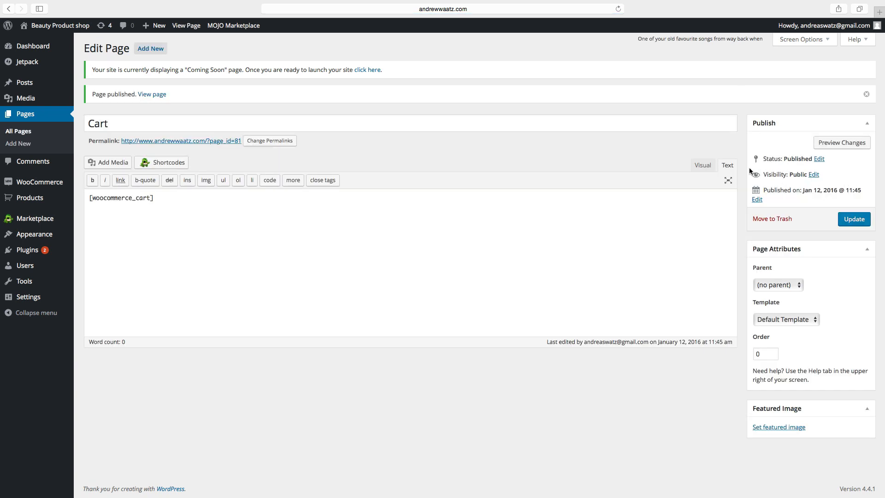
Publish a Checkout page containing the [woocommerce_checkout] shortcode.
left_click(153, 52)
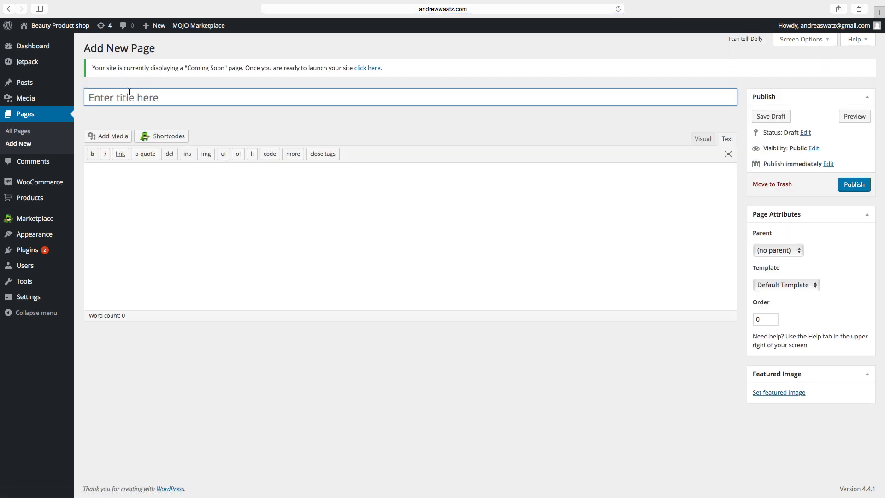
left_click(128, 94)
type("Checkout")
left_click(132, 178)
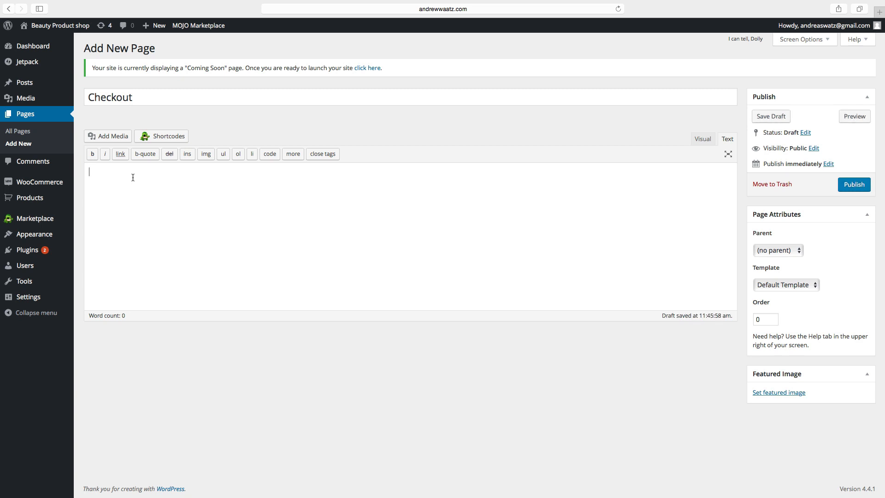
type("[wooco")
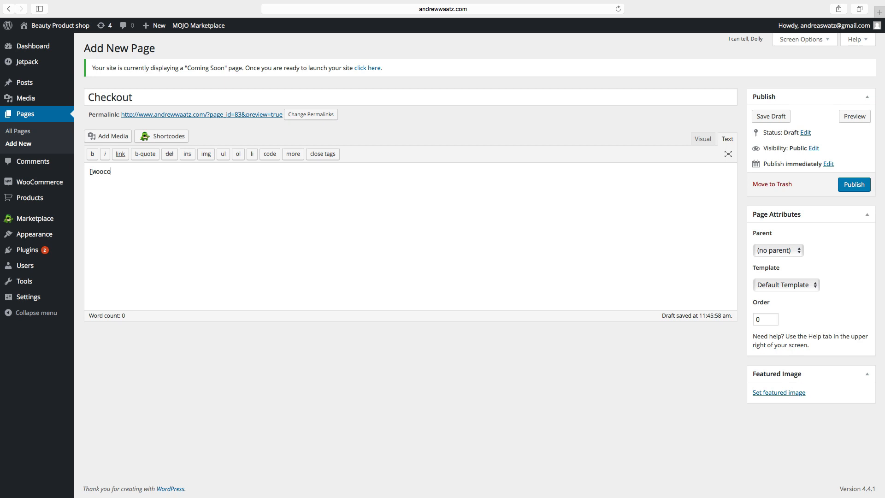
type("mmerce_checkout")
type("]")
left_click(854, 189)
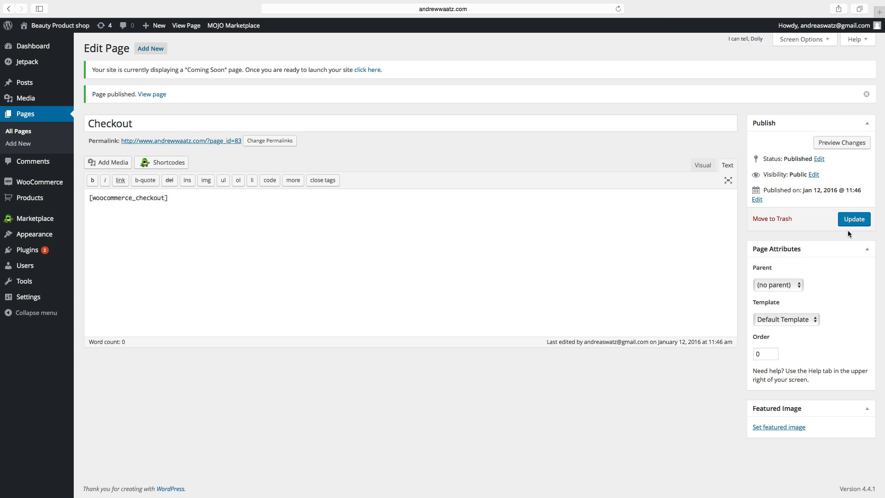
left_click(155, 51)
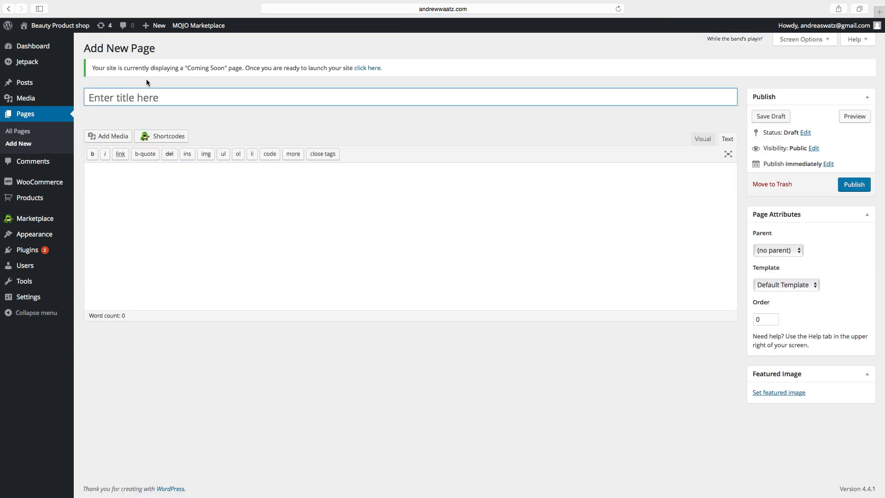
Publish empty pages titled Blog and Contact.
left_click(137, 96)
type("Blog")
left_click(858, 187)
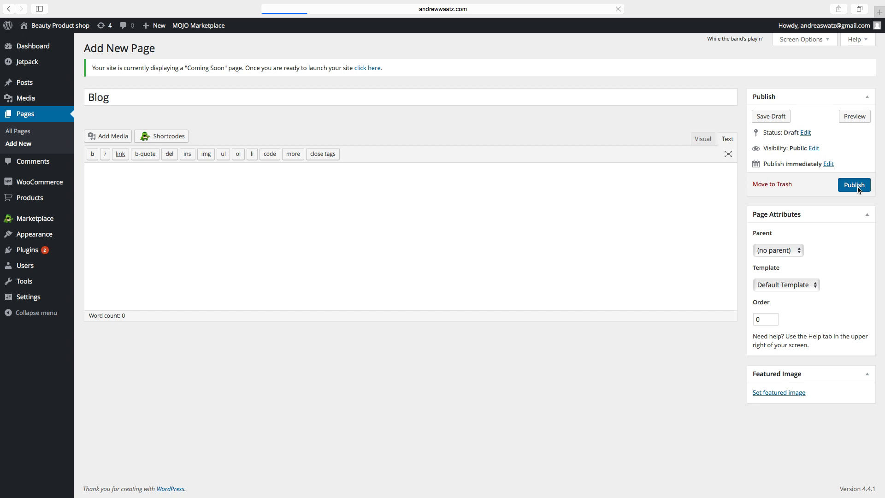
left_click(149, 51)
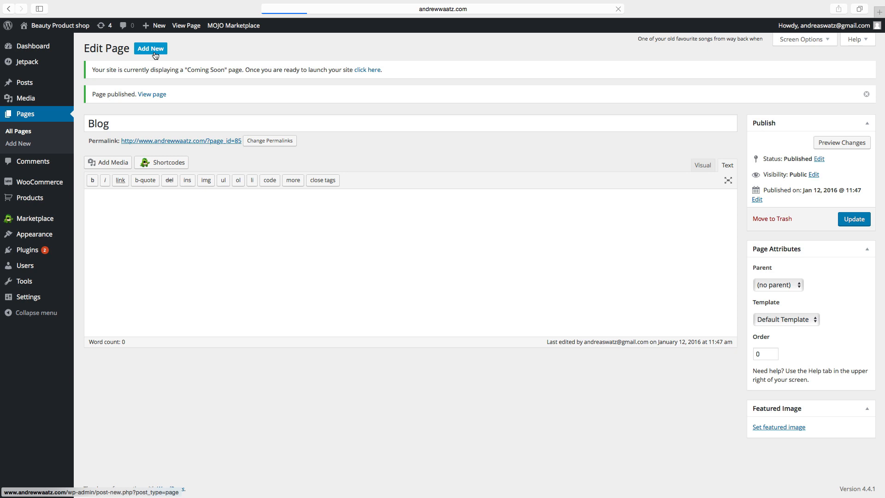
left_click(113, 96)
type("Contact")
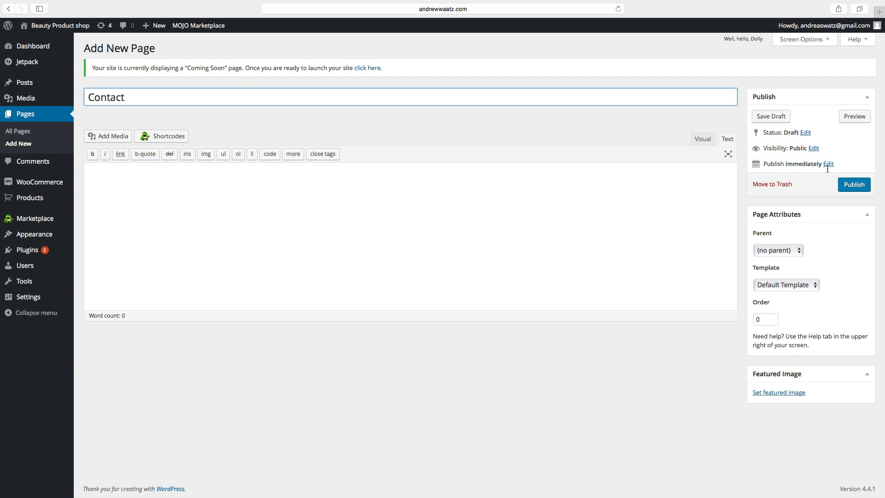
left_click(850, 186)
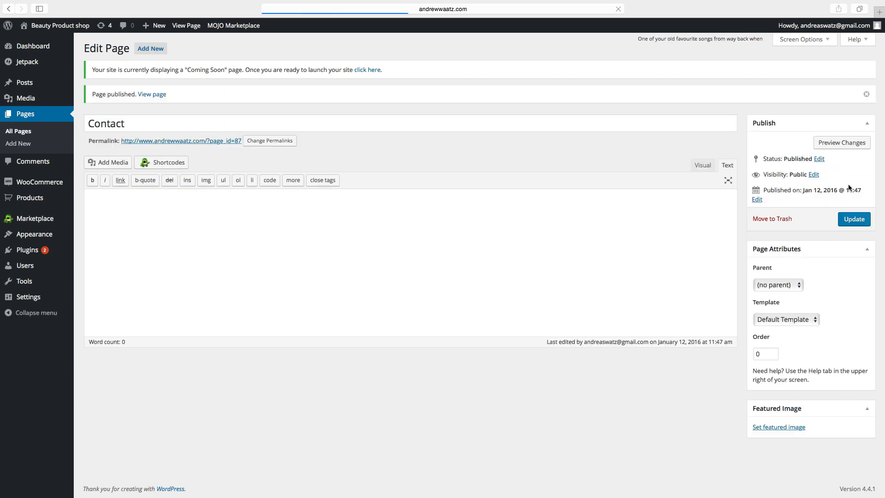
Publish empty pages titled Terms and conditions and Customer Service.
left_click(150, 50)
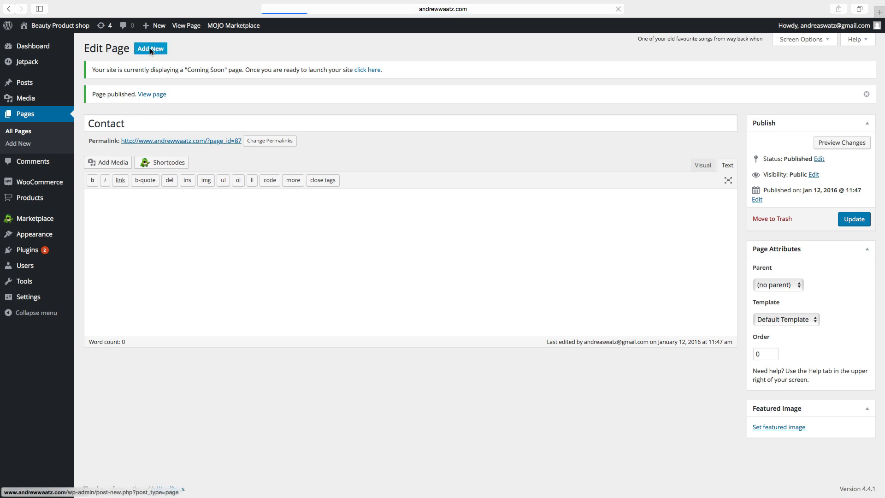
type("Term")
key("BackSpace")
type("s and ")
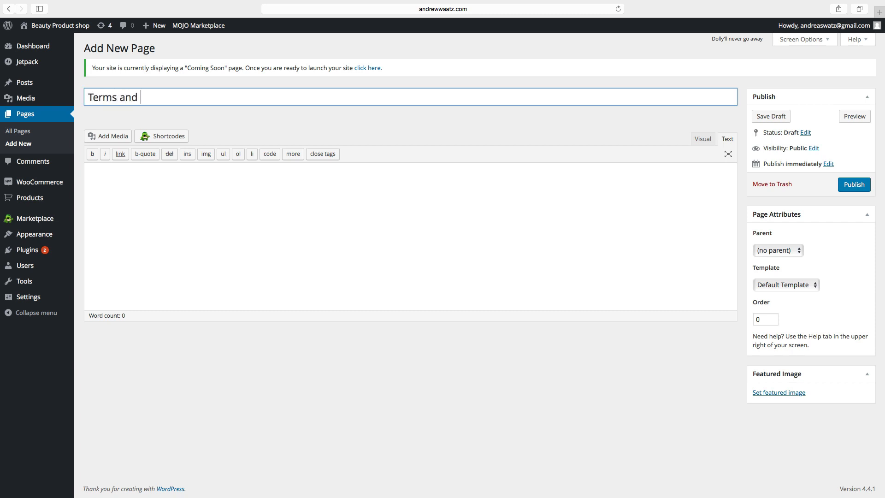
type("conditions")
left_click(859, 186)
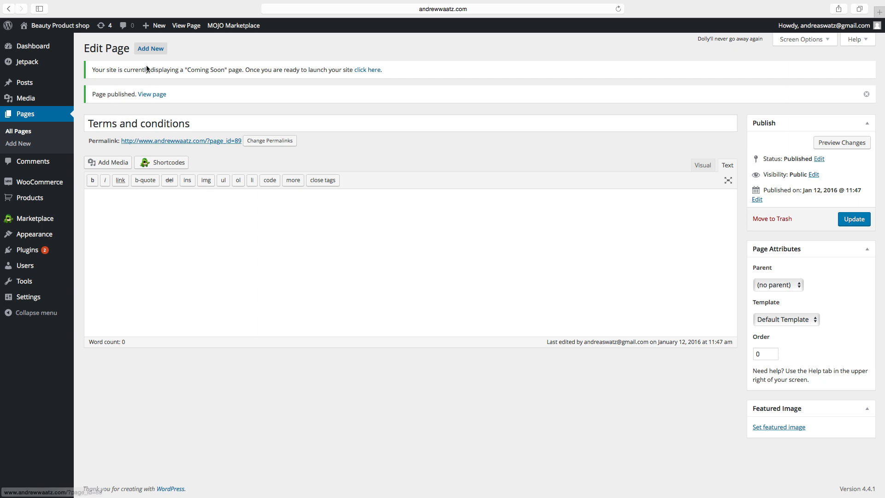
left_click(145, 49)
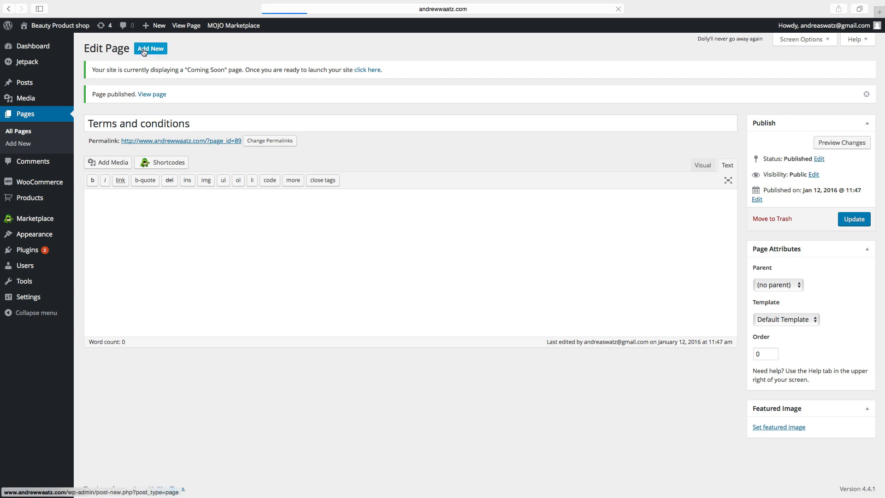
left_click(128, 97)
type("Customer Service")
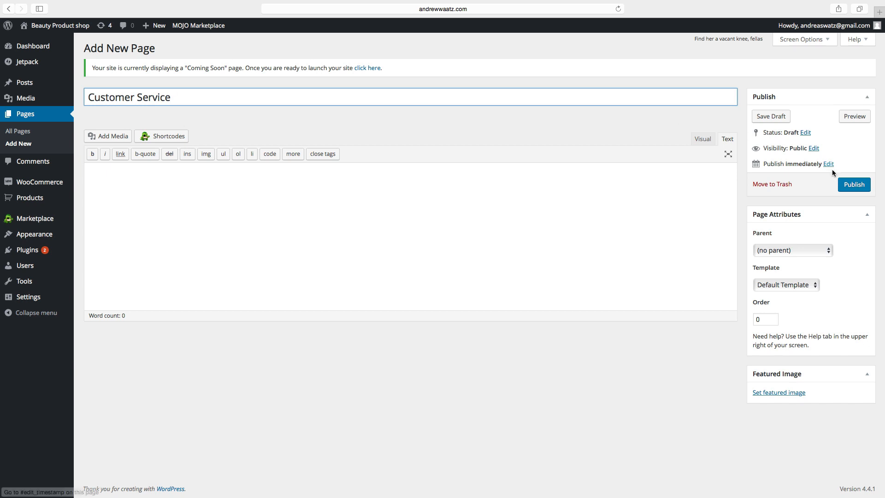
left_click(848, 184)
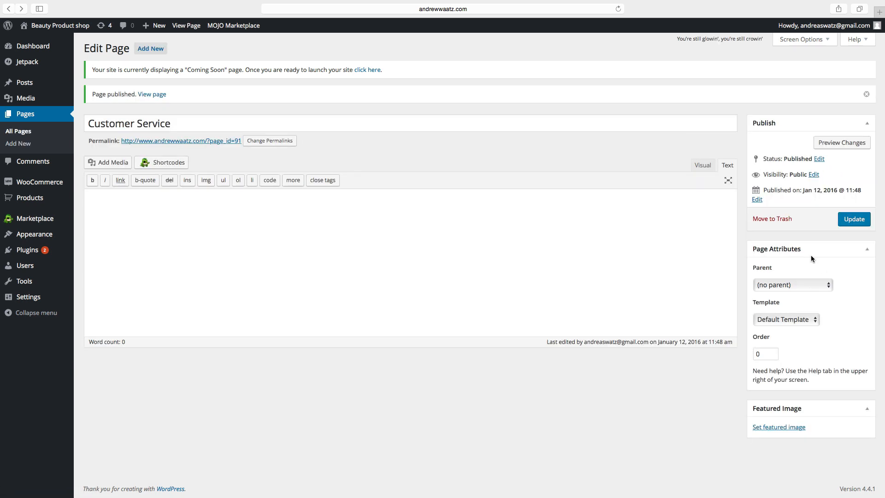
Publish an empty page titled About us.
left_click(146, 55)
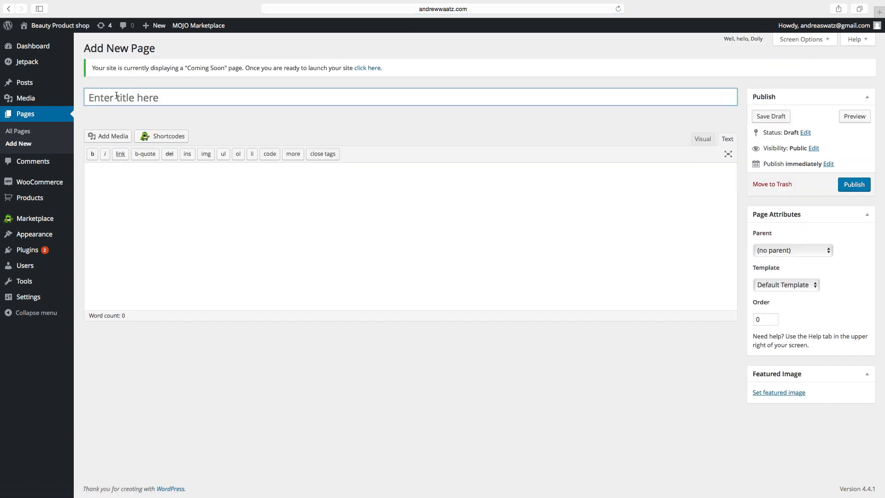
left_click(116, 95)
type("About ")
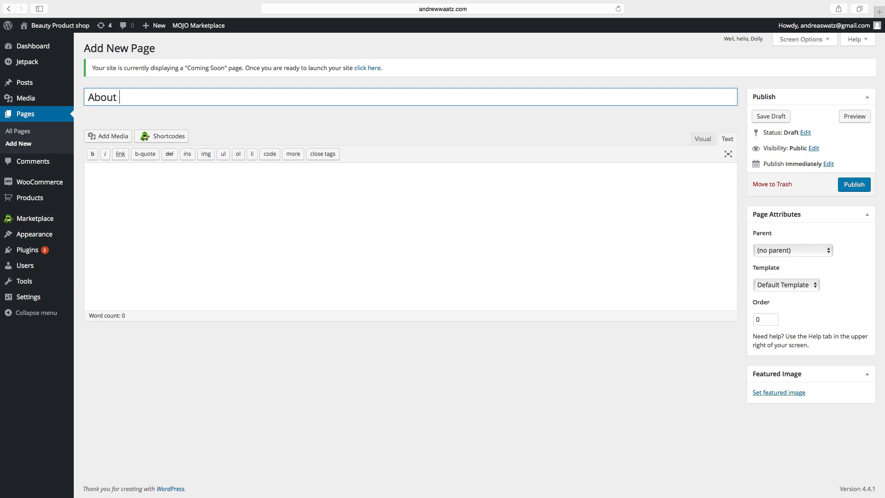
type("us")
left_click(857, 185)
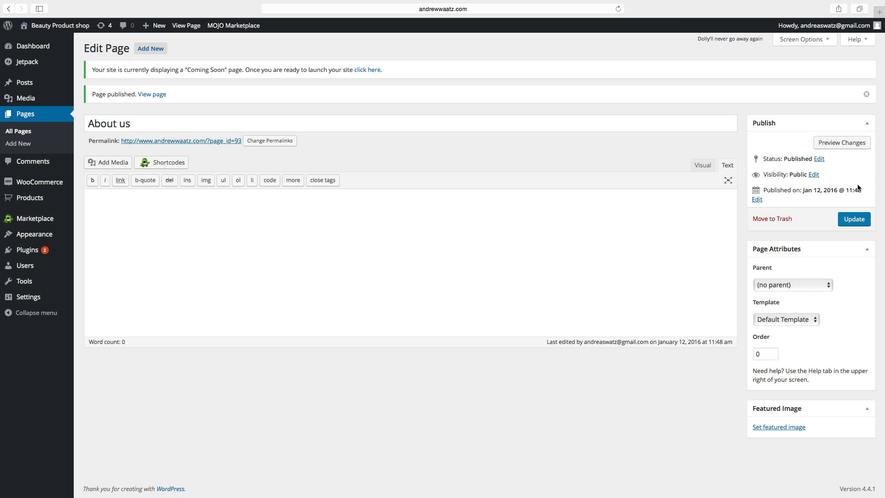
mouse_move(37, 237)
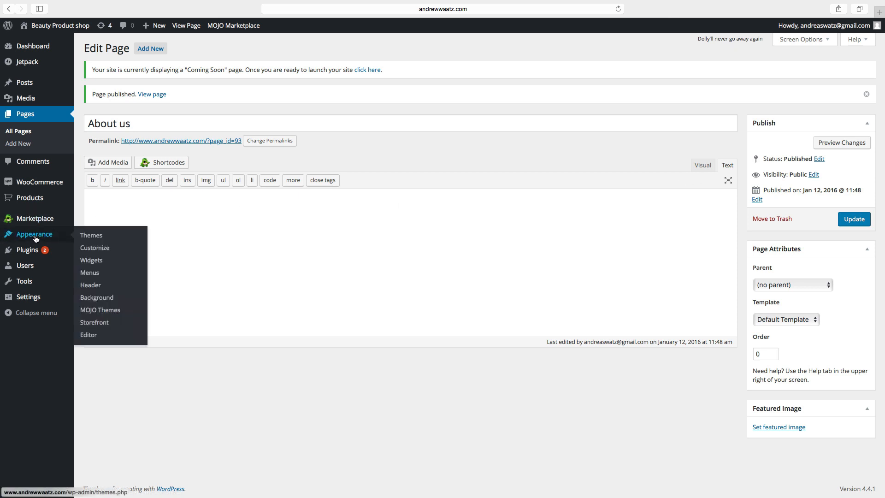
Create a menu named 'Primary menu', assign it to the Primary Menu location, and save it.
left_click(91, 275)
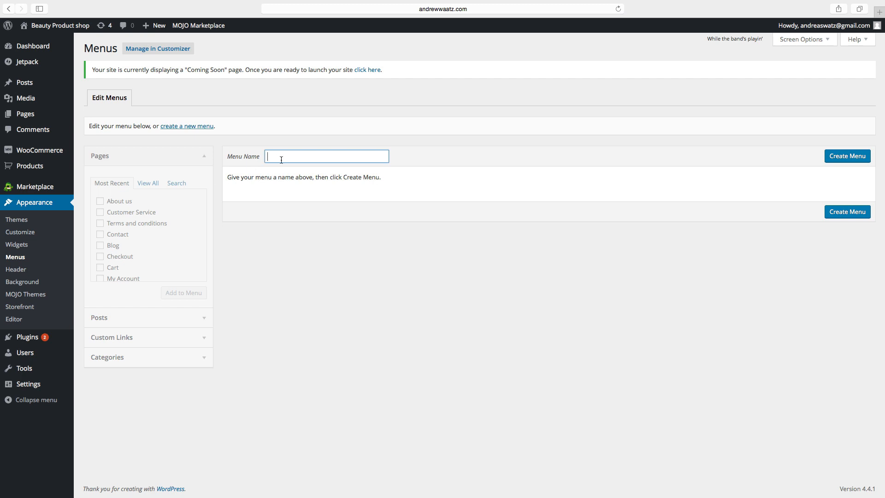
type("Prima")
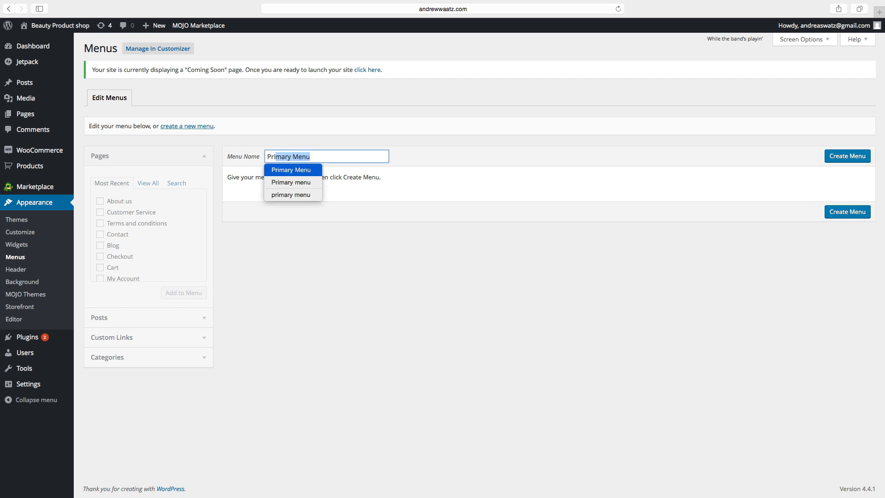
type("ry menu")
left_click(846, 157)
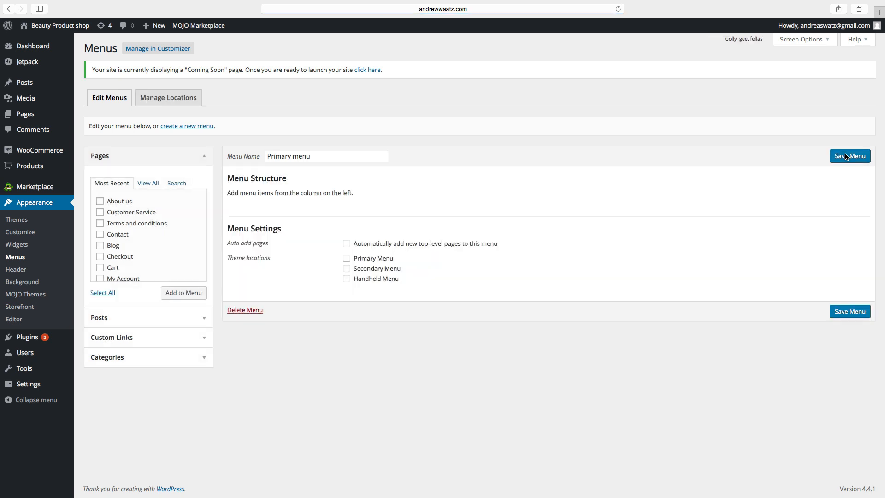
left_click(347, 259)
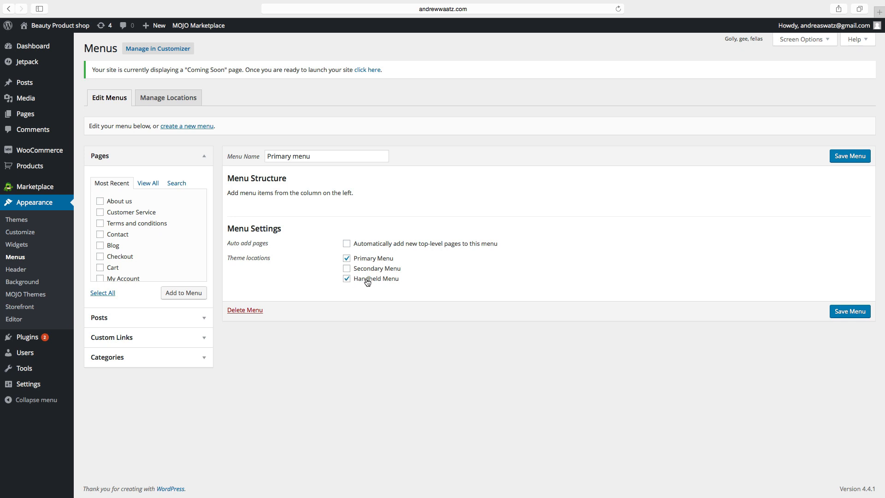
left_click(851, 160)
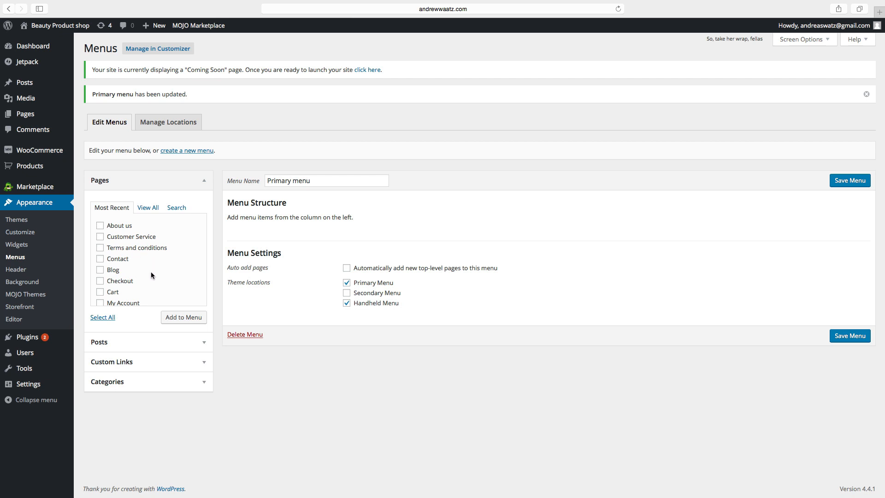
Add the Blog, Contact, Terms and conditions and My Account pages to the menu.
scroll(150, 276, "down", 2)
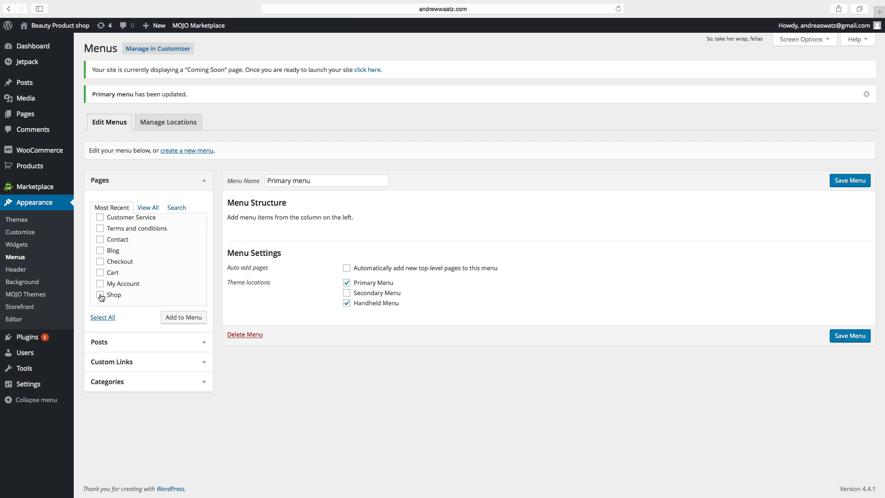
left_click(99, 251)
left_click(101, 240)
left_click(101, 230)
left_click(100, 284)
left_click(174, 318)
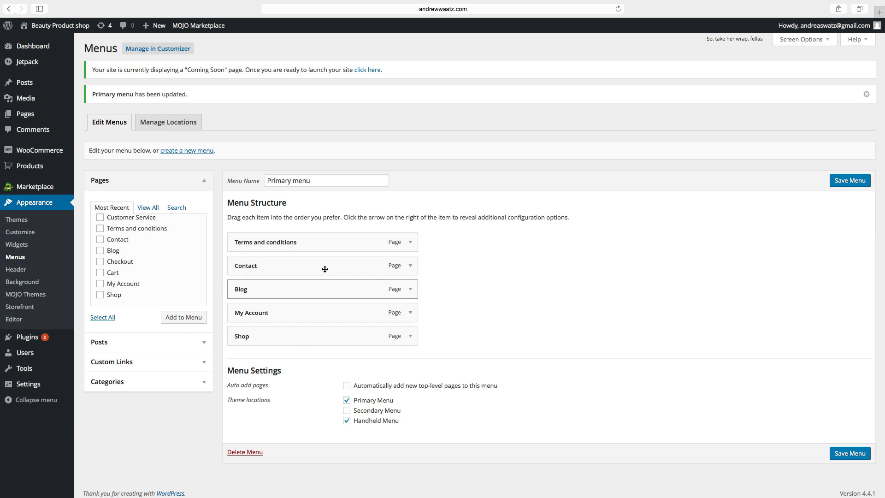
Reorder the menu to Shop, Blog, Terms and conditions, My Account, Contact and save it.
left_click_drag(330, 336, 329, 244)
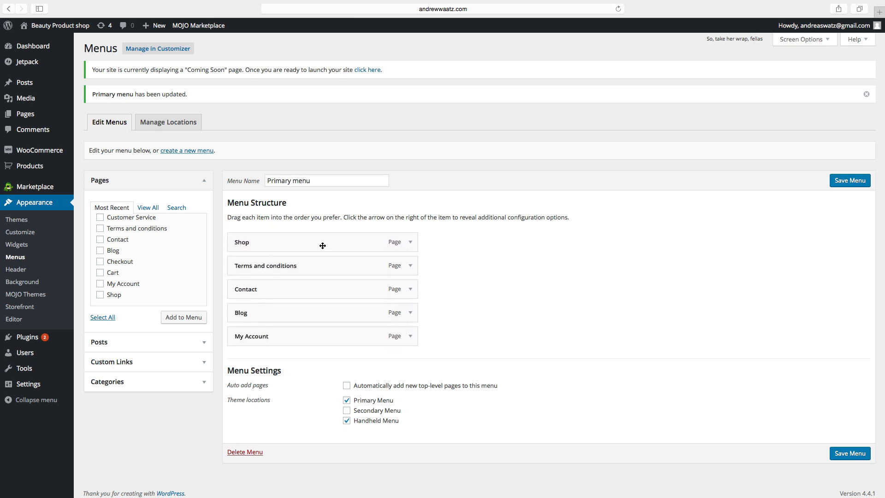
left_click_drag(312, 320, 305, 272)
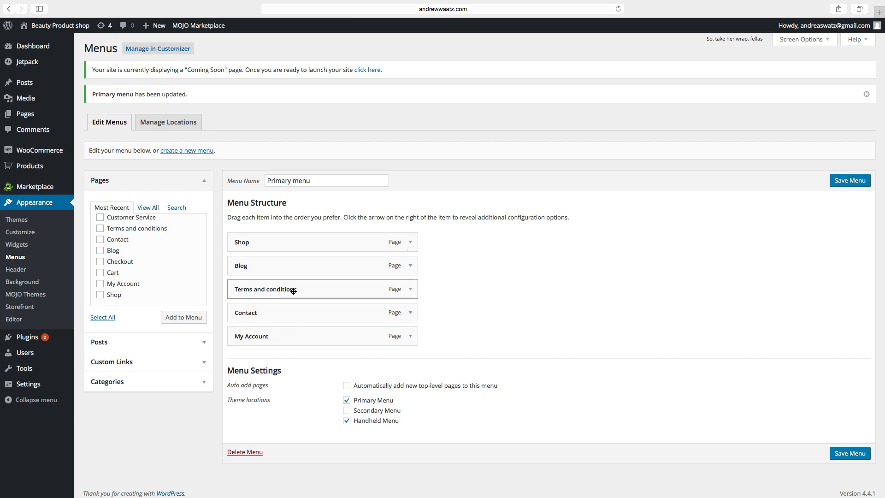
left_click_drag(242, 336, 272, 315)
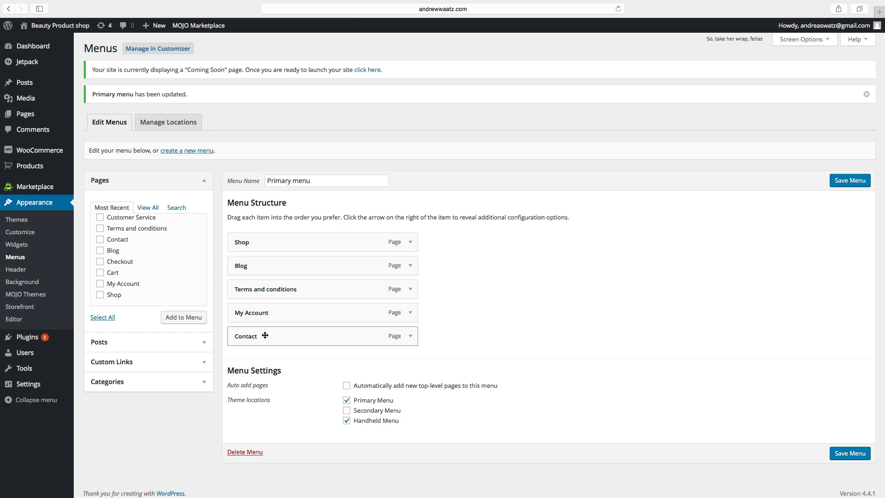
left_click(841, 183)
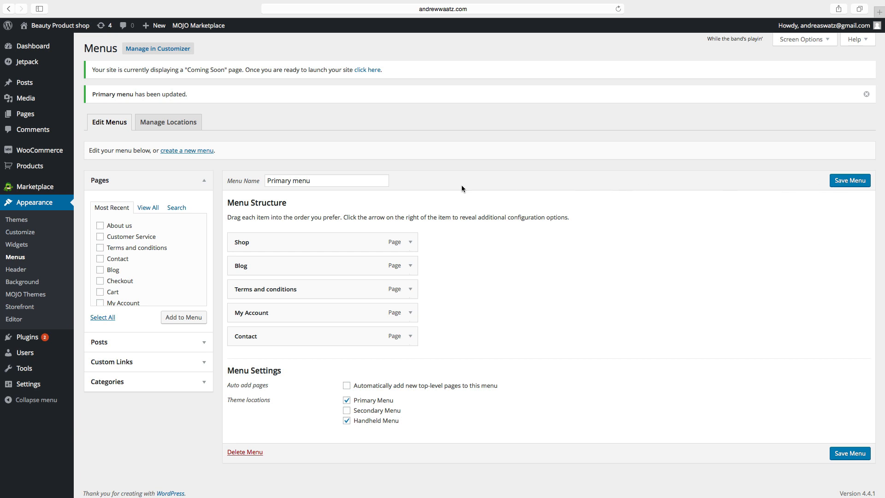
Create a new menu named 'Secondary menu'.
left_click(176, 154)
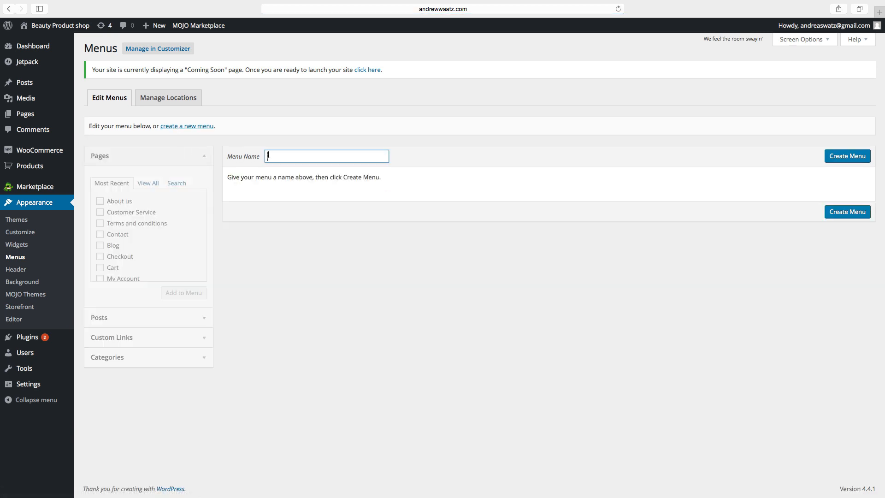
type("Secondary menu")
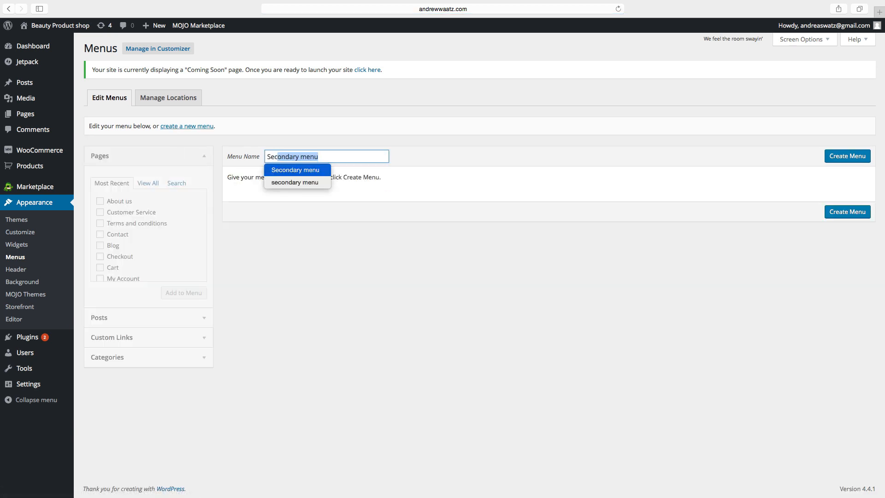
left_click(328, 158)
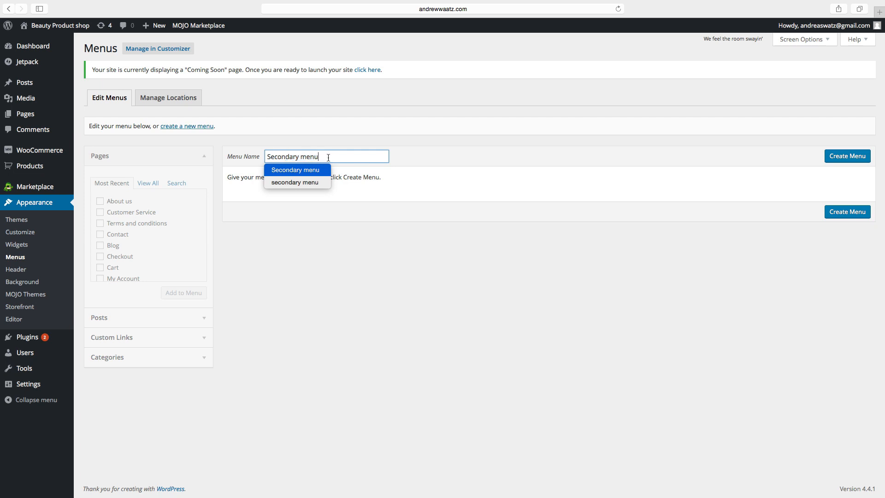
left_click(836, 158)
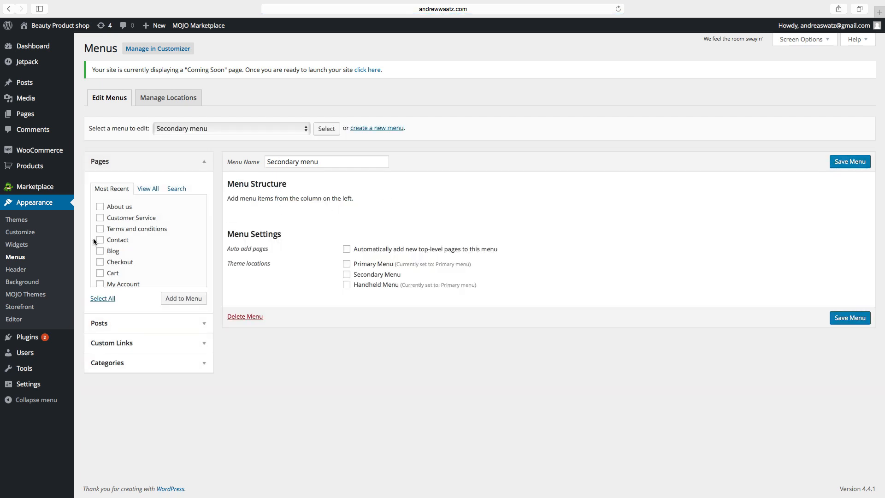
Add the About us, Checkout and Cart pages to the Secondary menu.
left_click(100, 208)
scroll(101, 245, "down", 1)
left_click(100, 251)
left_click(100, 263)
scroll(103, 263, "down", 1)
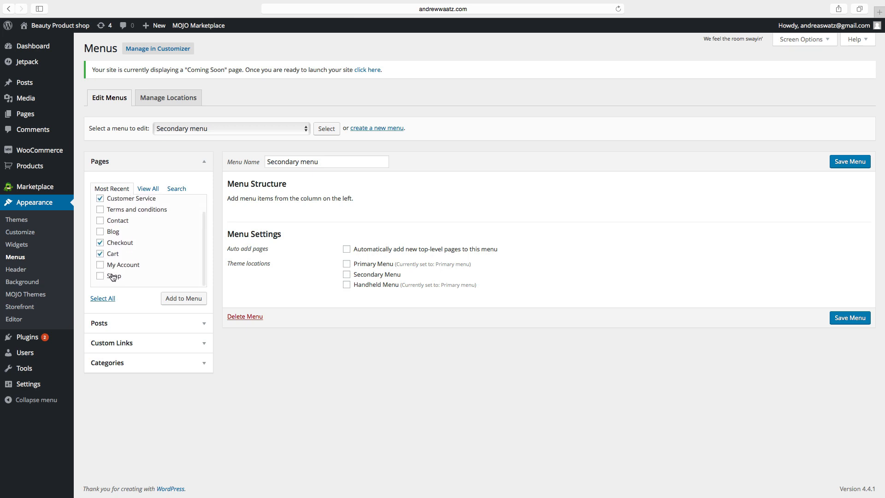
left_click(187, 297)
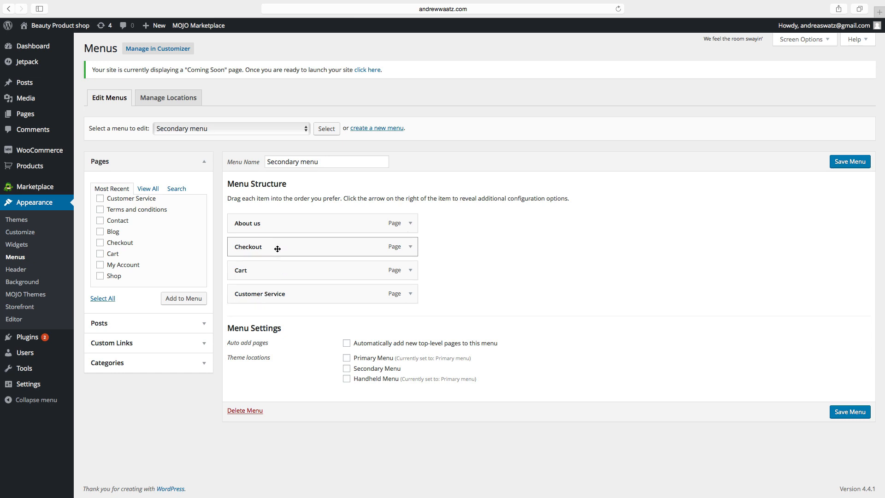
Reorder the items to Checkout, Cart, Customer Service, About us and save the menu.
left_click_drag(276, 242, 272, 224)
mouse_move(277, 271)
left_mouse_down()
mouse_move(270, 243)
mouse_move(279, 254)
left_mouse_up()
left_click_drag(289, 293, 284, 269)
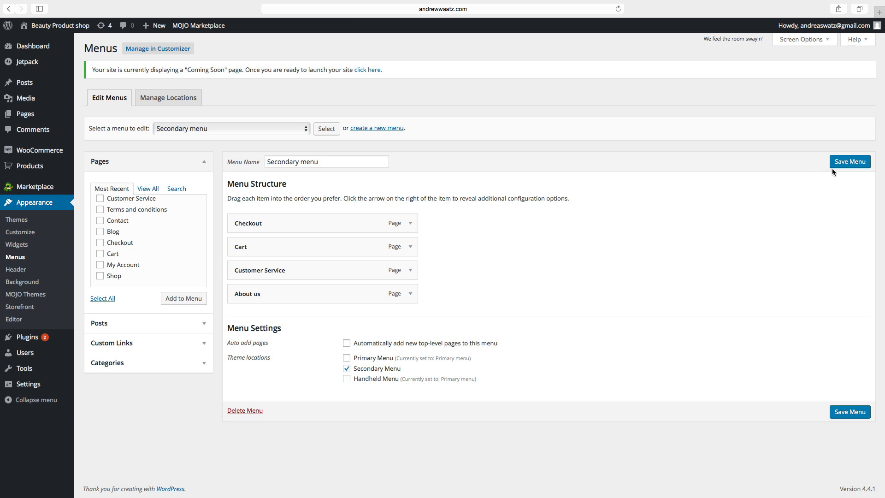
left_click(850, 162)
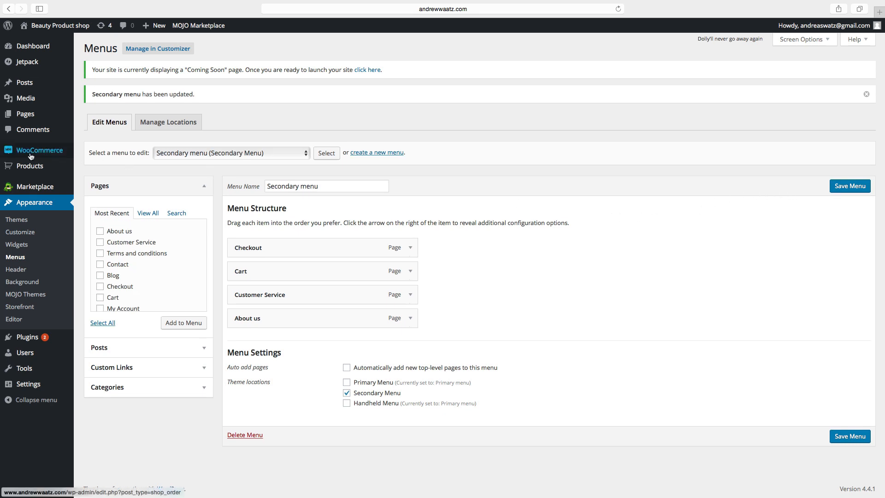
In WooCommerce product settings, keep kg and cm as units and go to the Display section.
mouse_move(37, 153)
left_click(92, 191)
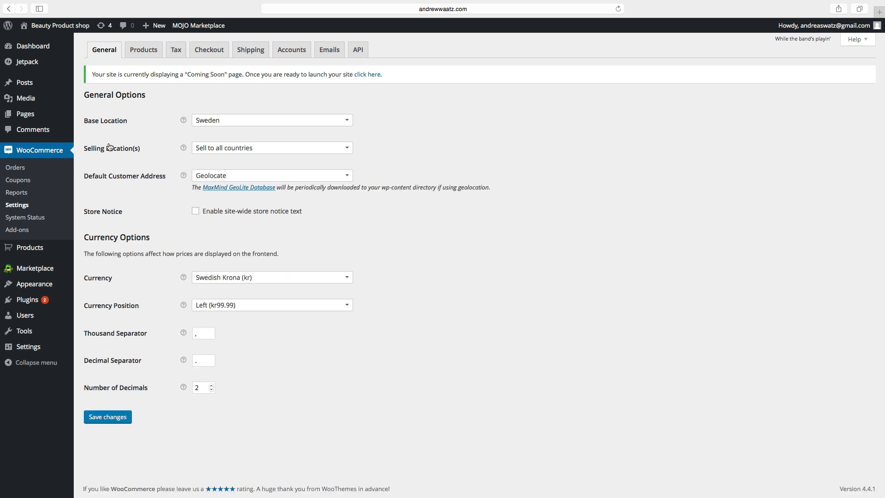
left_click(143, 51)
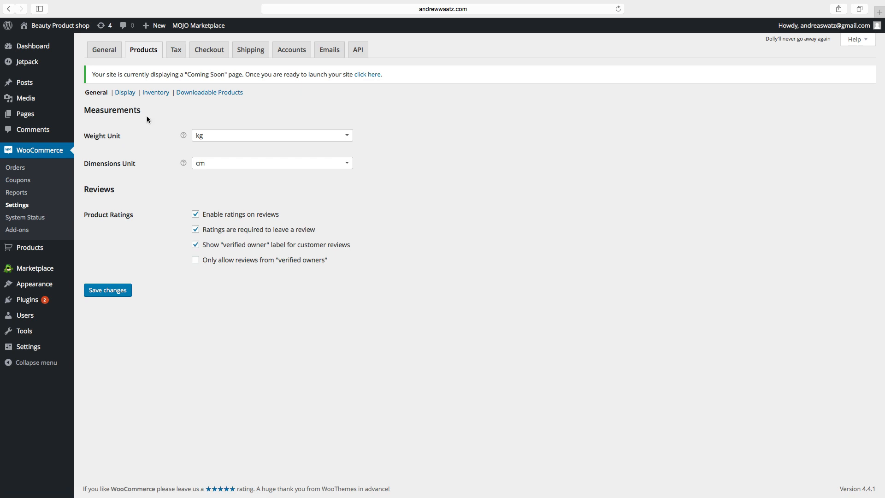
left_click(209, 139)
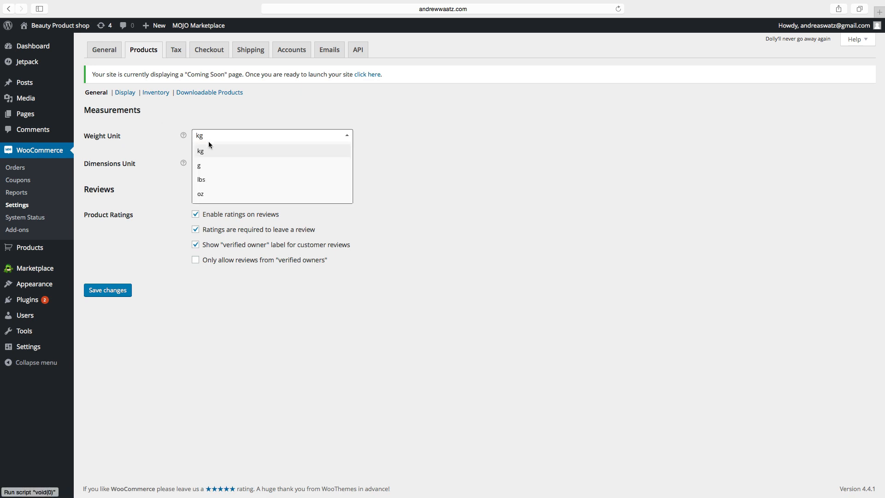
left_click(162, 139)
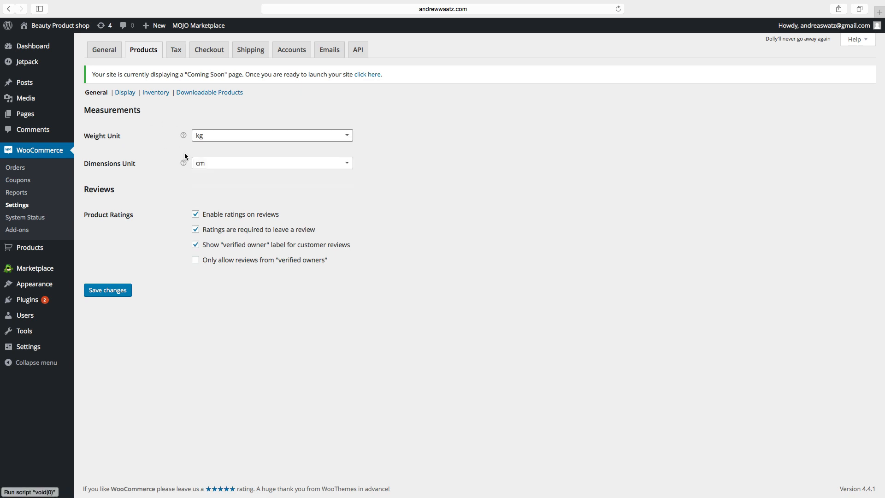
left_click(214, 168)
left_click(95, 217)
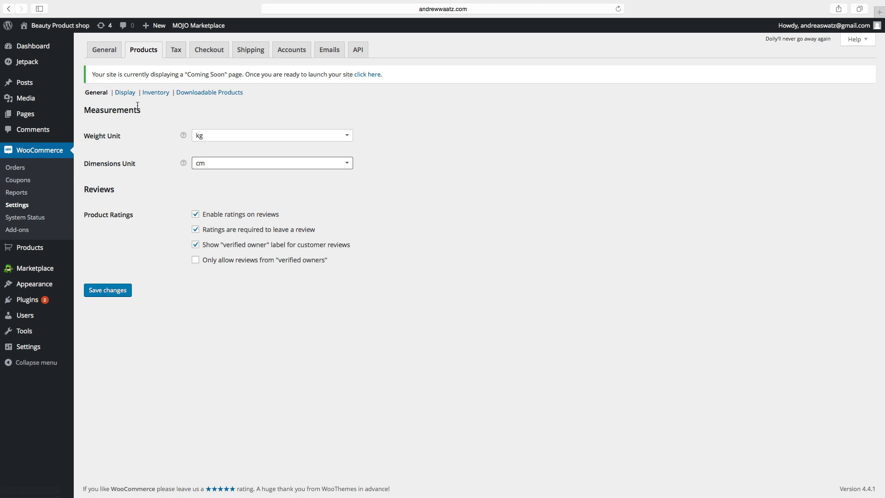
left_click(126, 93)
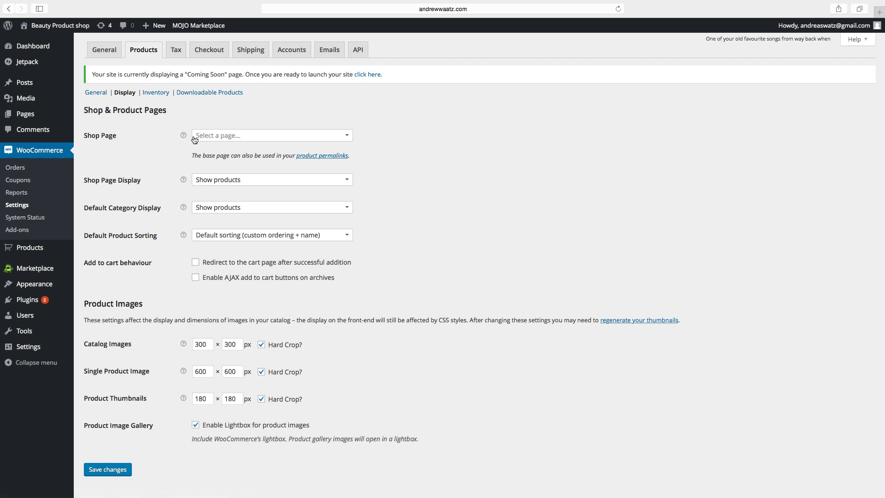
left_click(239, 136)
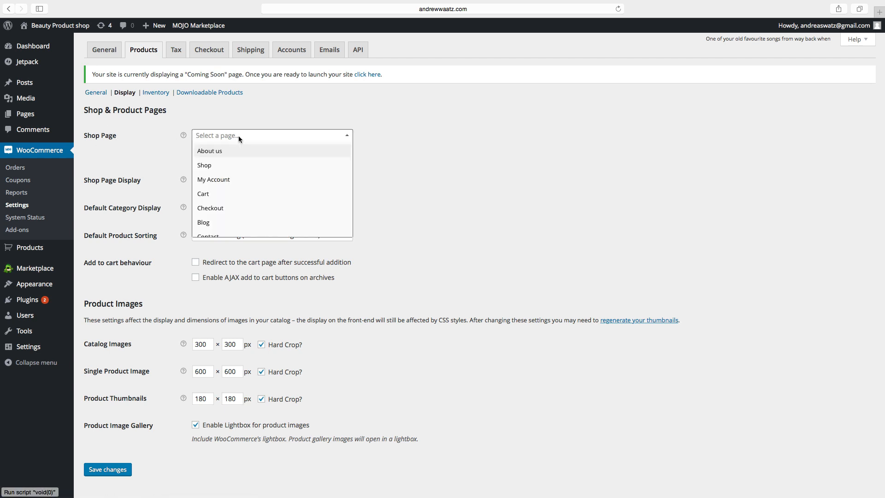
Set Shop as the shop page, keeping products shown, category display and default sorting unchanged.
left_click(208, 167)
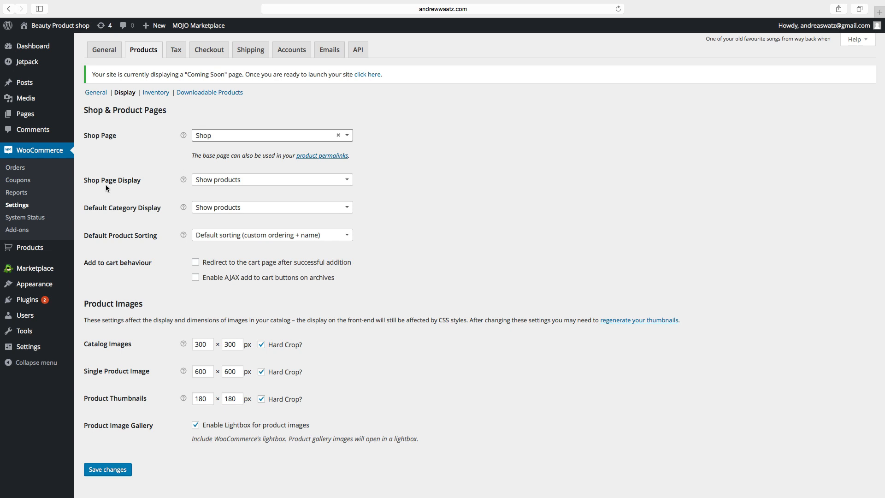
left_click(222, 181)
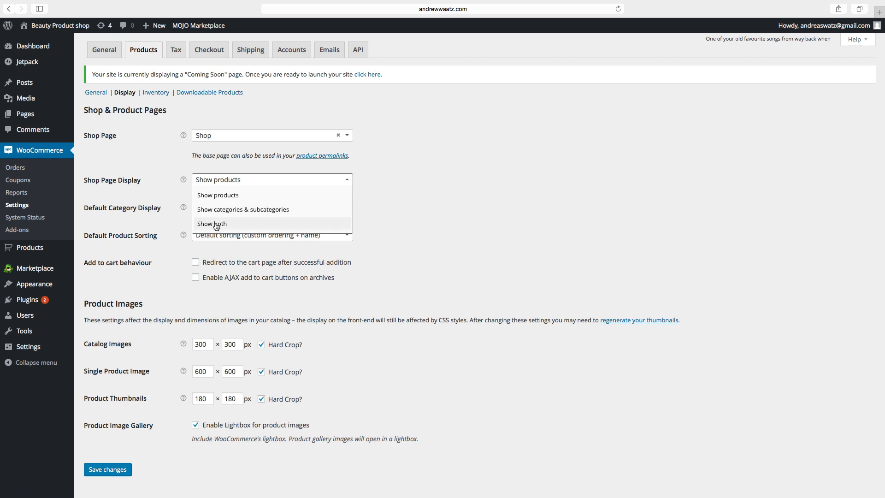
left_click(218, 199)
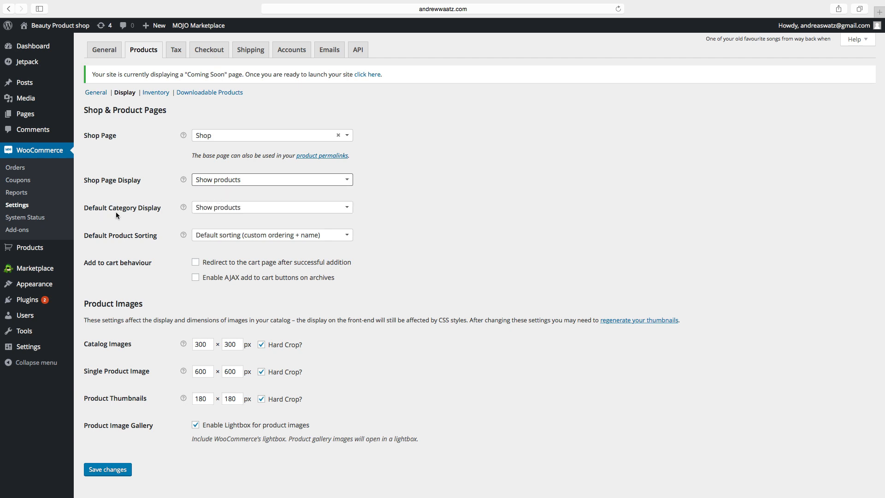
left_click(225, 208)
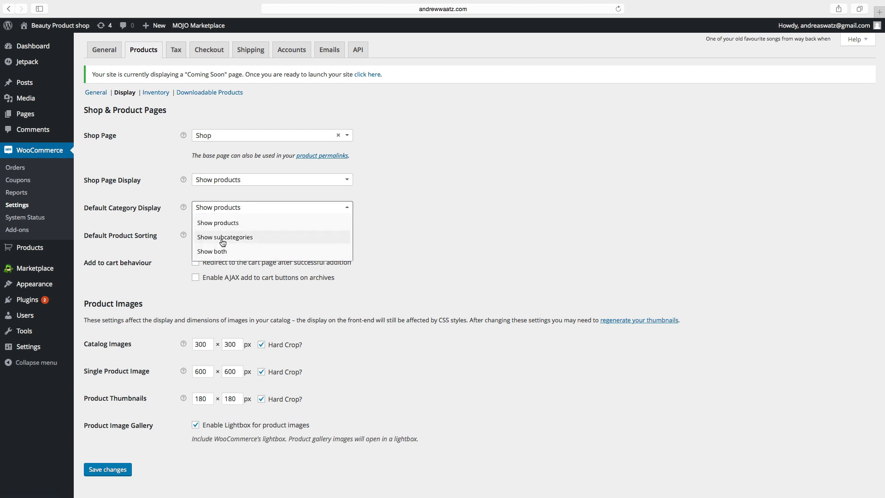
left_click(173, 198)
left_click(95, 238)
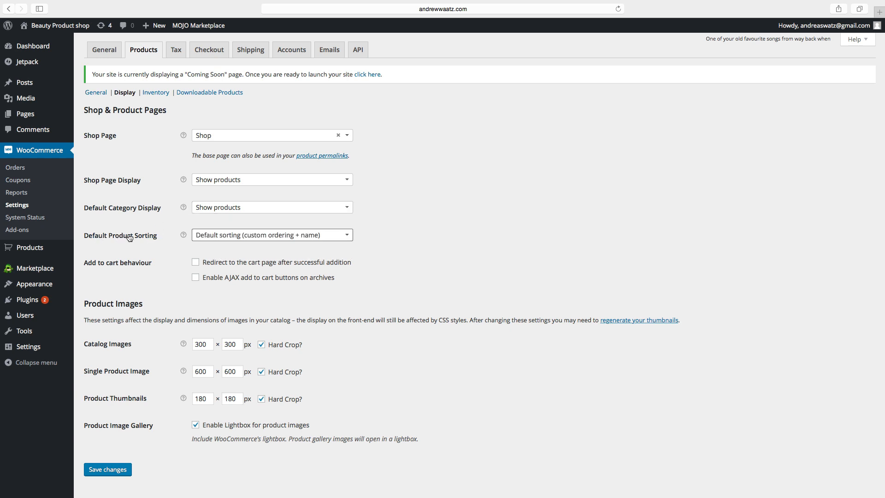
mouse_move(182, 235)
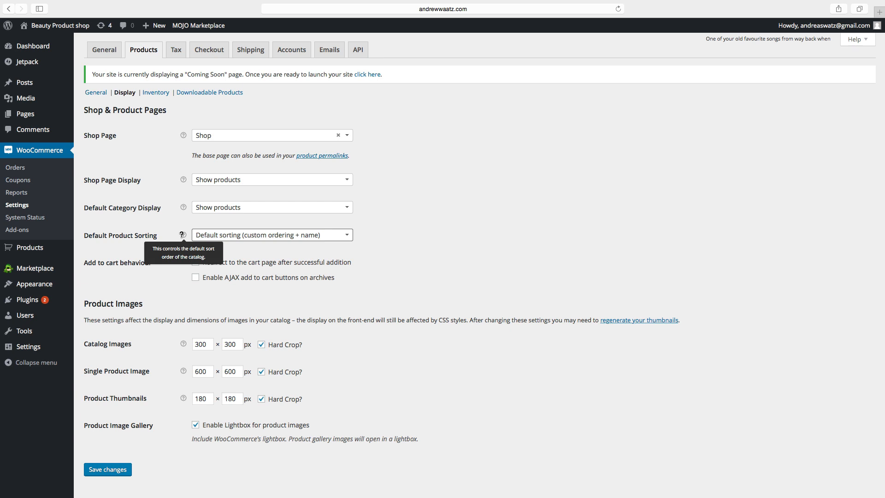
left_click(204, 236)
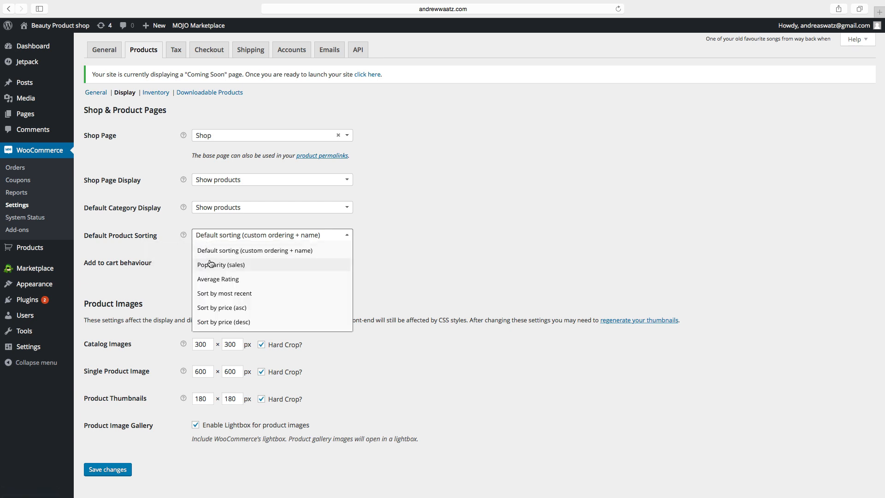
left_click(164, 291)
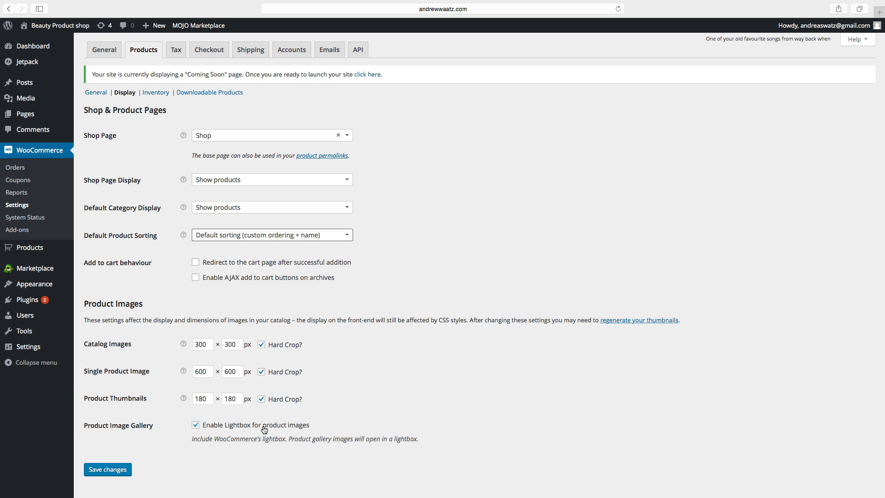
Leave the product image lightbox enabled and save the display settings.
left_click(196, 426)
left_click(196, 426)
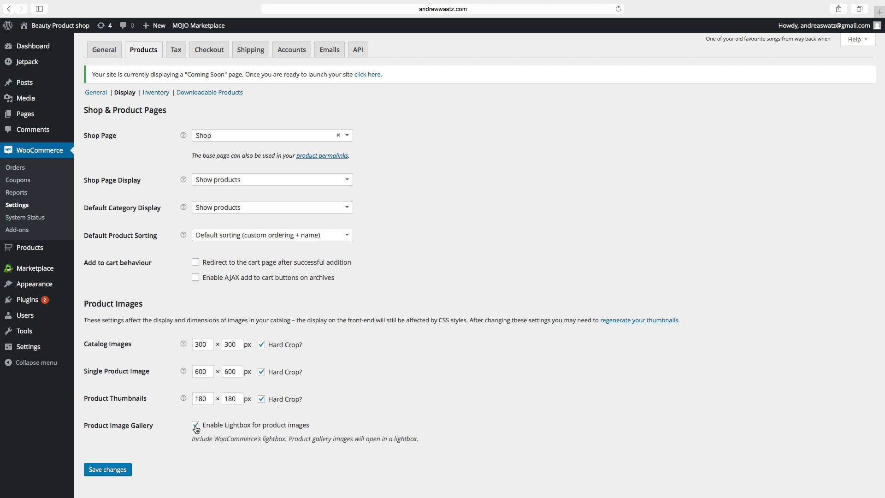
left_click(110, 473)
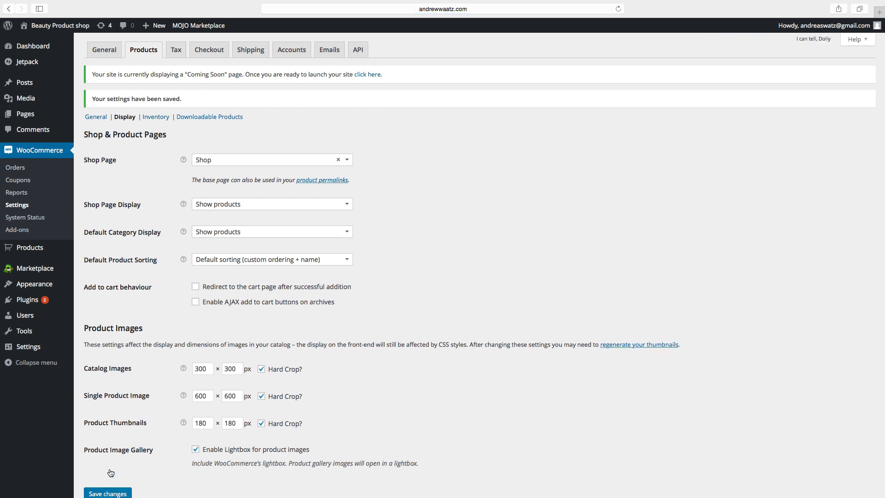
left_click(159, 120)
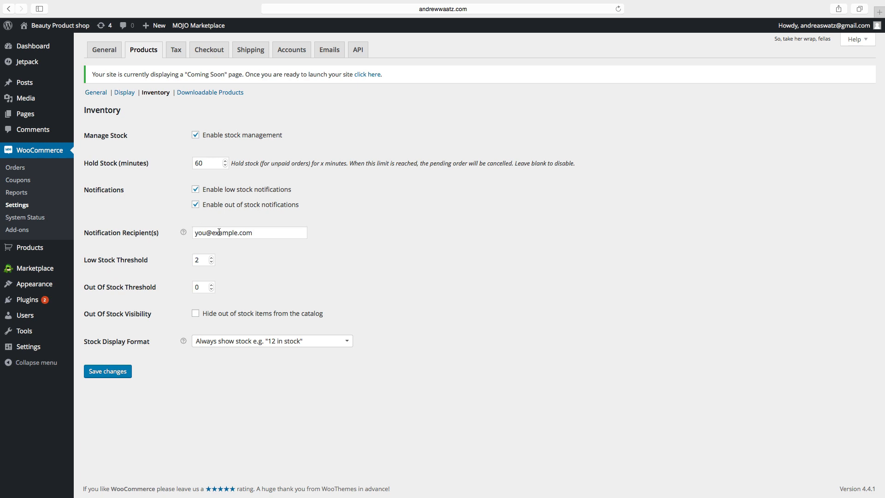
Replace the stock notification recipient with the store owner's e-mail address.
left_click(254, 234)
left_click_drag(257, 234, 184, 225)
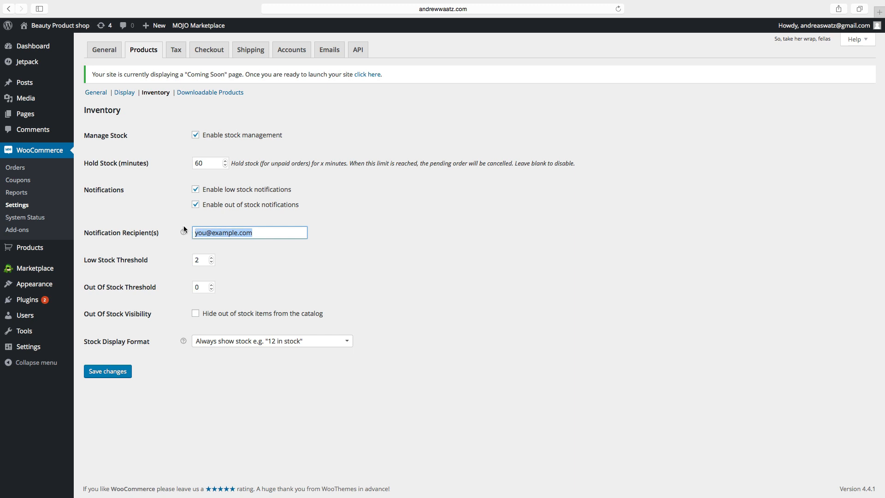
key("BackSpace")
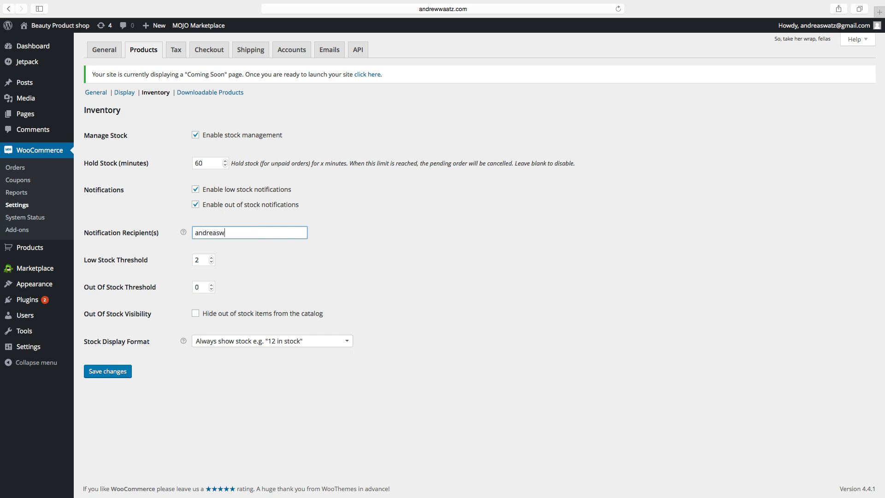
left_click(152, 259)
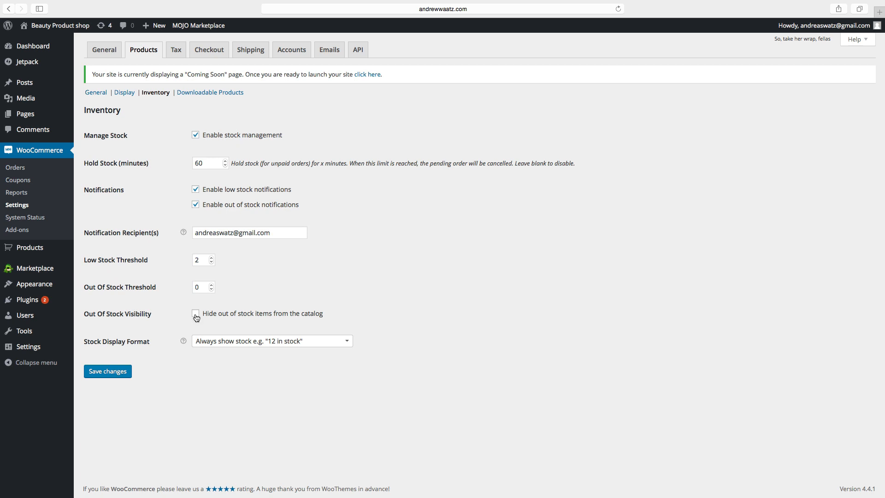
Keep the stock display format as always showing stock and save the inventory settings.
left_click(107, 346)
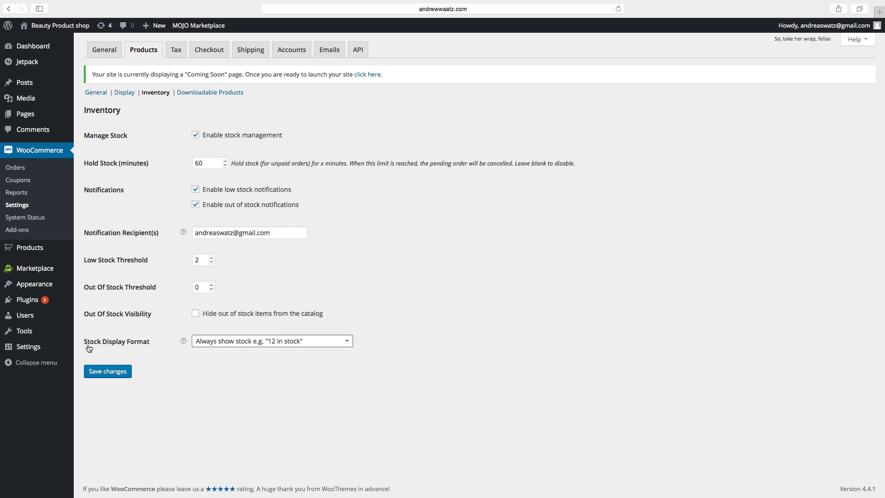
left_click(215, 342)
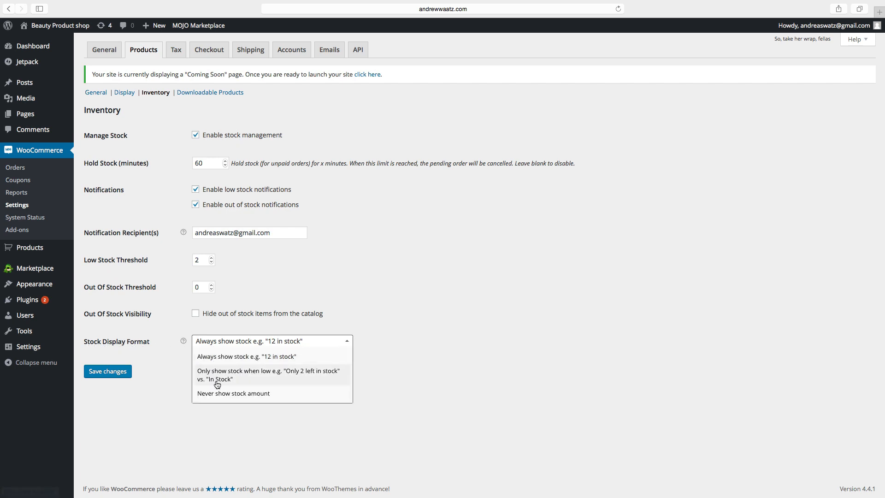
left_click(158, 372)
left_click(119, 374)
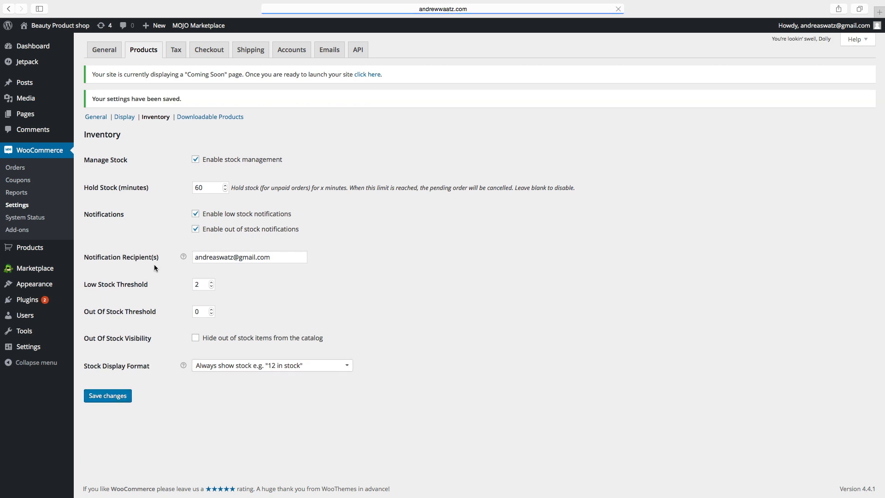
left_click(197, 118)
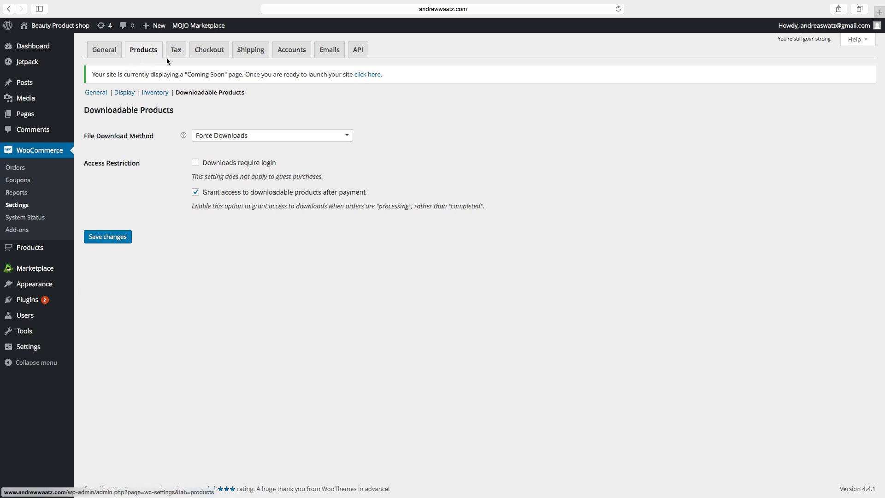
Assign the Cart, Checkout and Terms and conditions pages in the checkout settings and save.
left_click(210, 54)
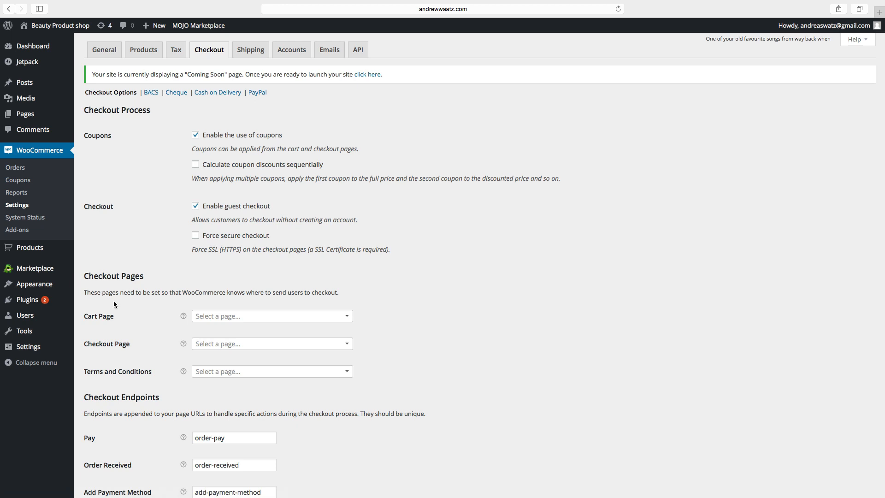
left_click(209, 318)
left_click(205, 375)
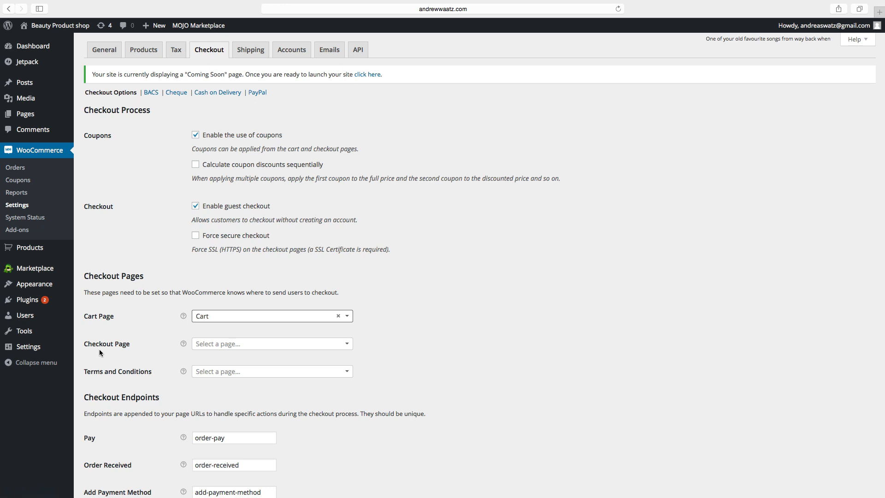
left_click(213, 344)
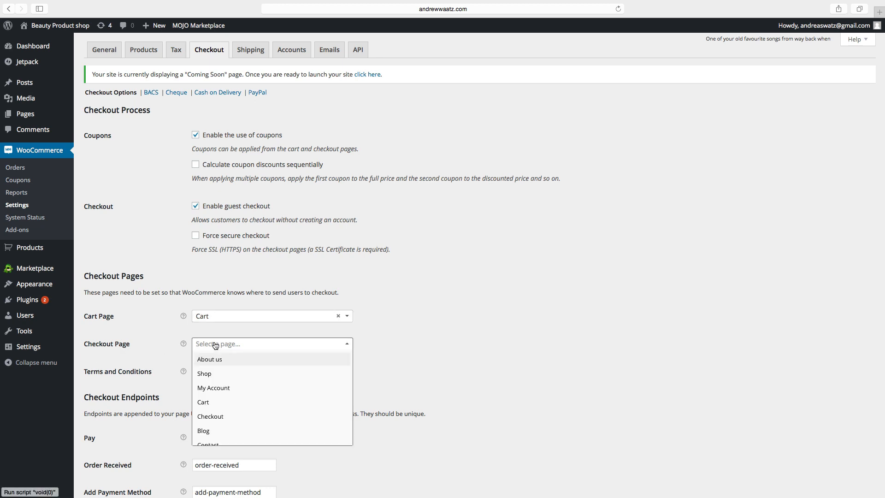
left_click(219, 417)
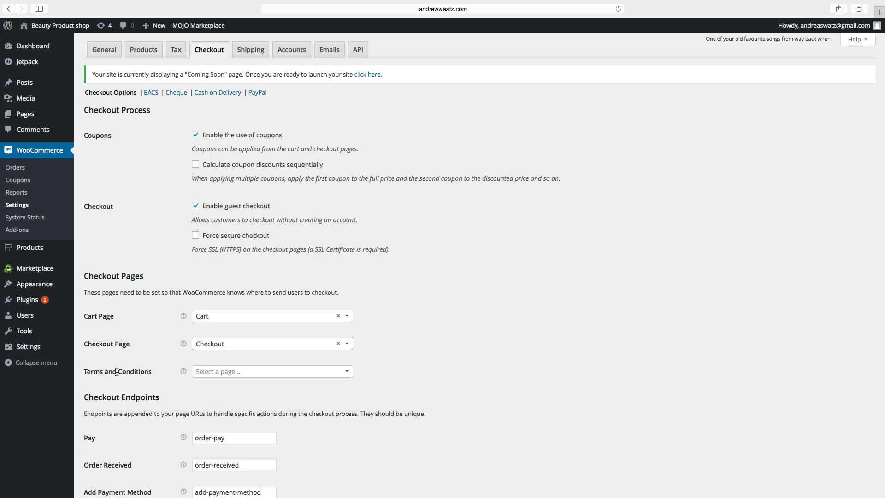
left_click(210, 375)
scroll(215, 433, "down", 5)
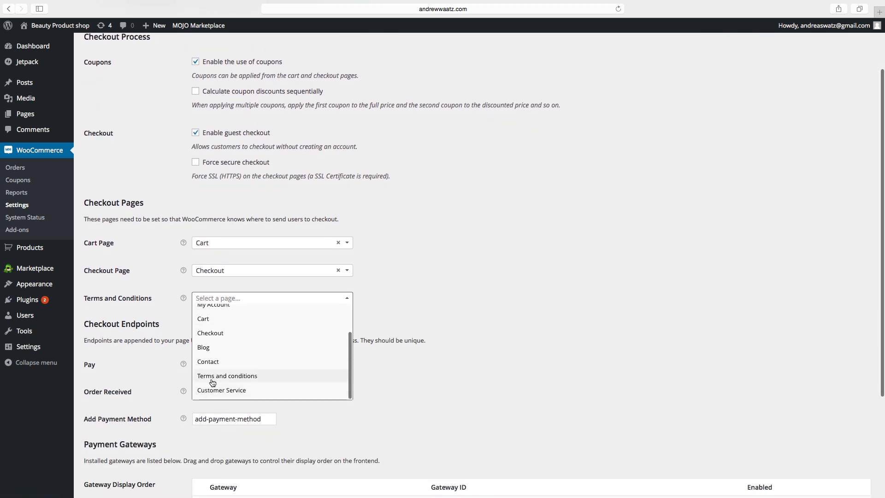
left_click(221, 377)
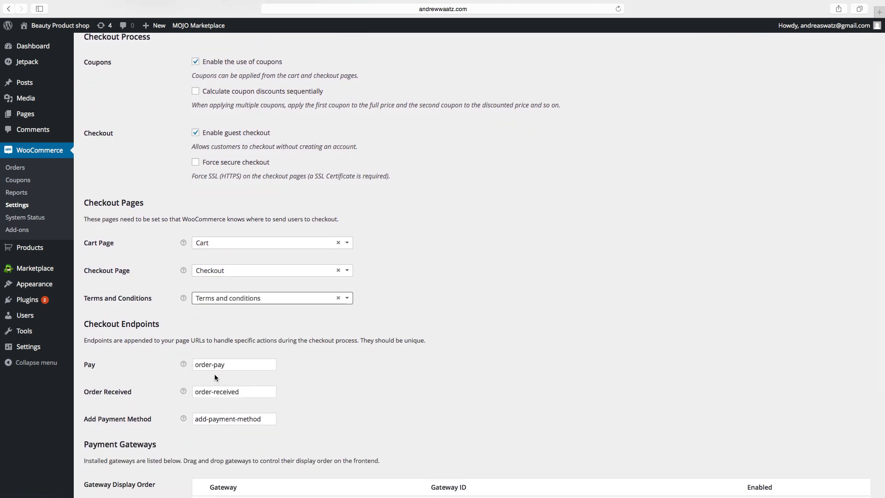
scroll(214, 374, "down", 3)
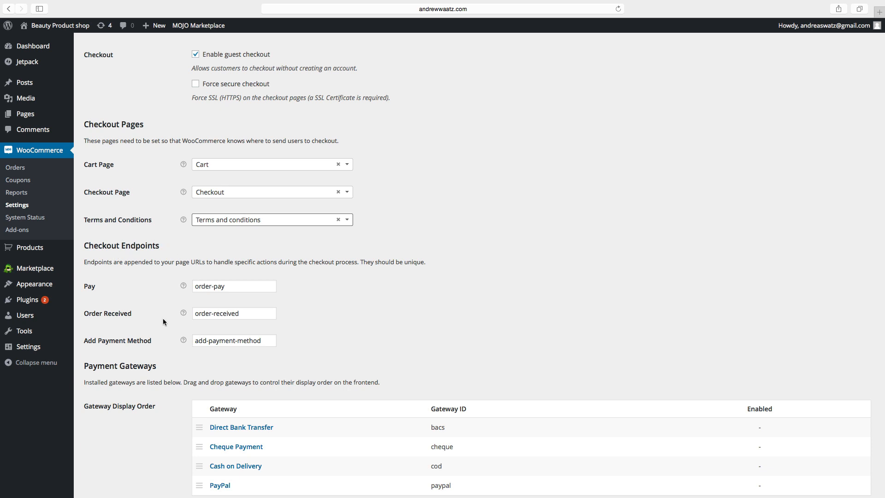
scroll(164, 321, "down", 3)
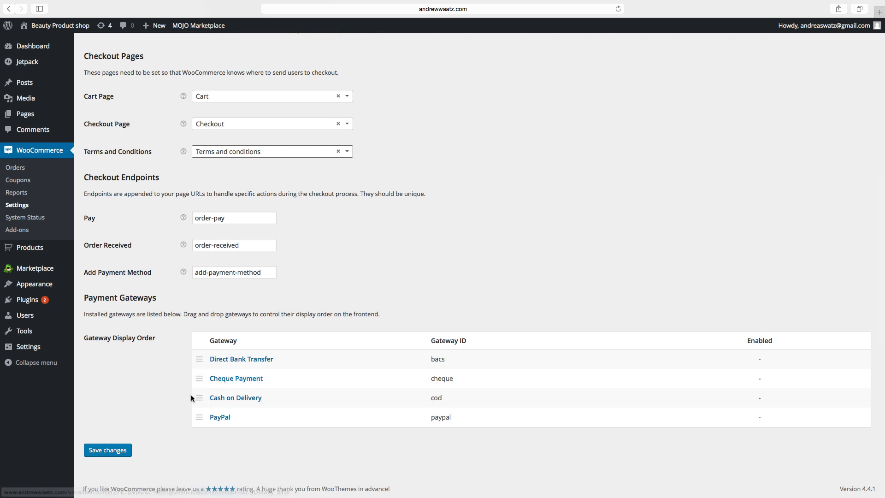
left_click(115, 450)
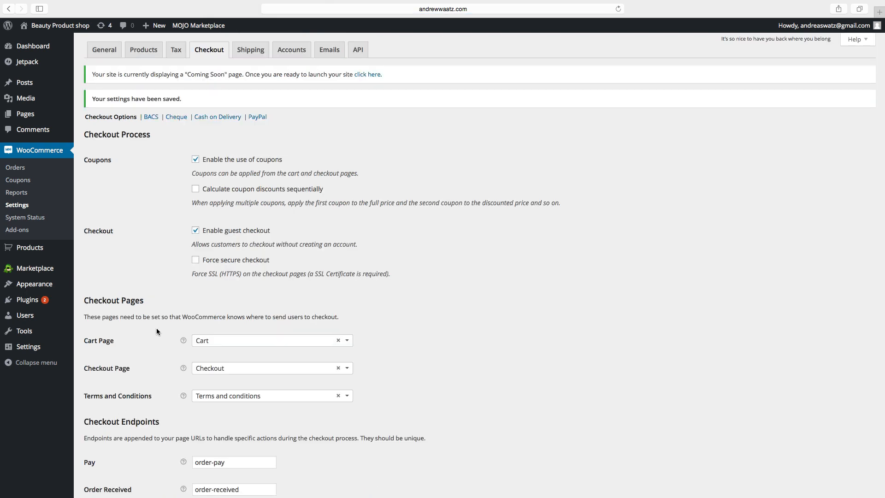
Set My Account as the customer account page and save the account settings.
left_click(297, 49)
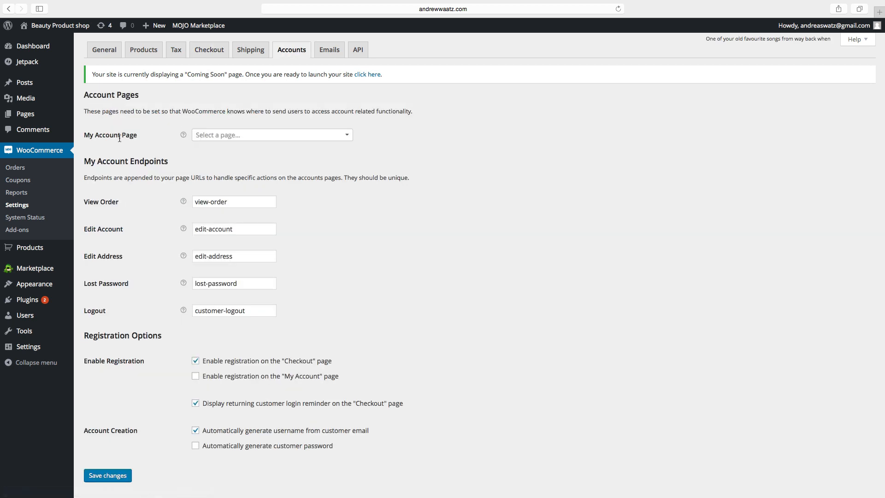
left_click(206, 136)
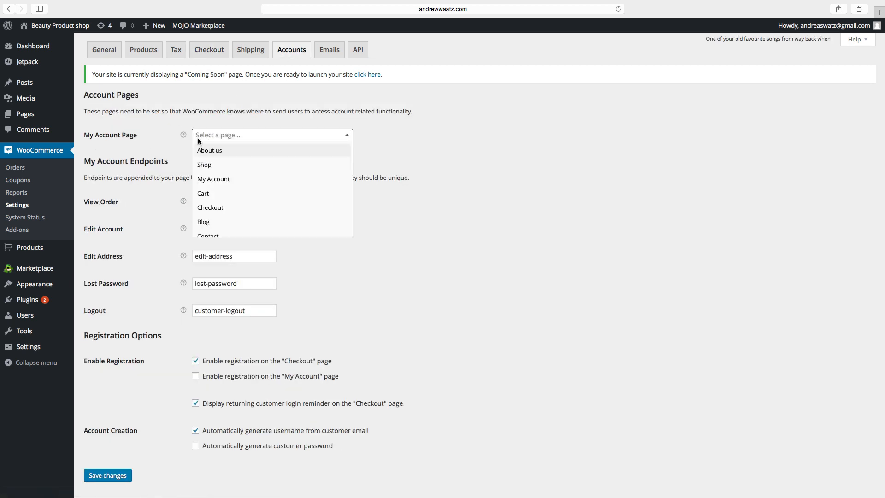
left_click(215, 183)
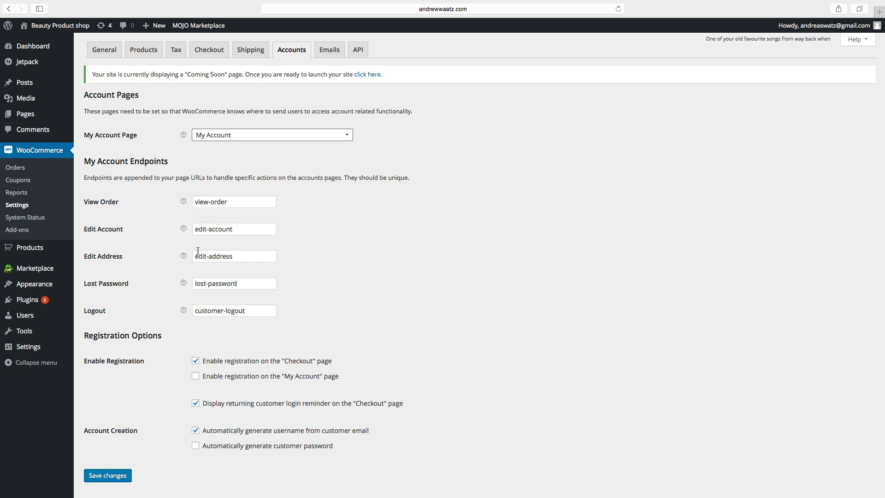
scroll(179, 329, "down", 1)
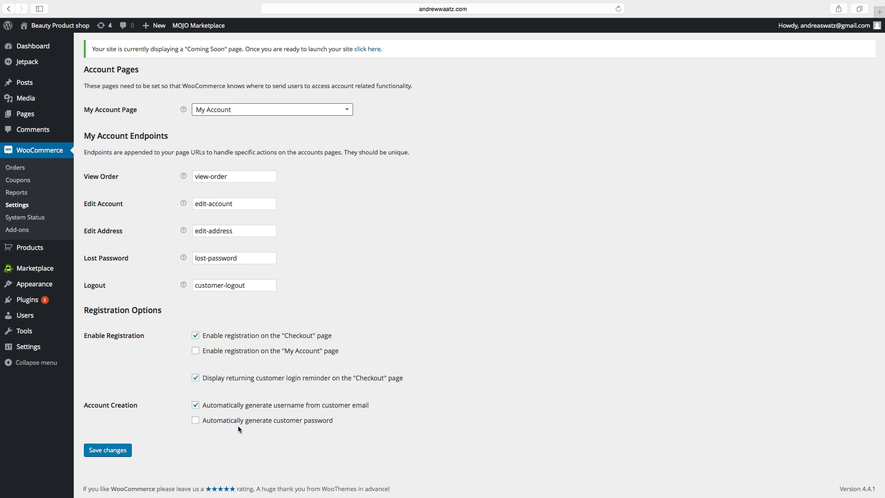
left_click(113, 456)
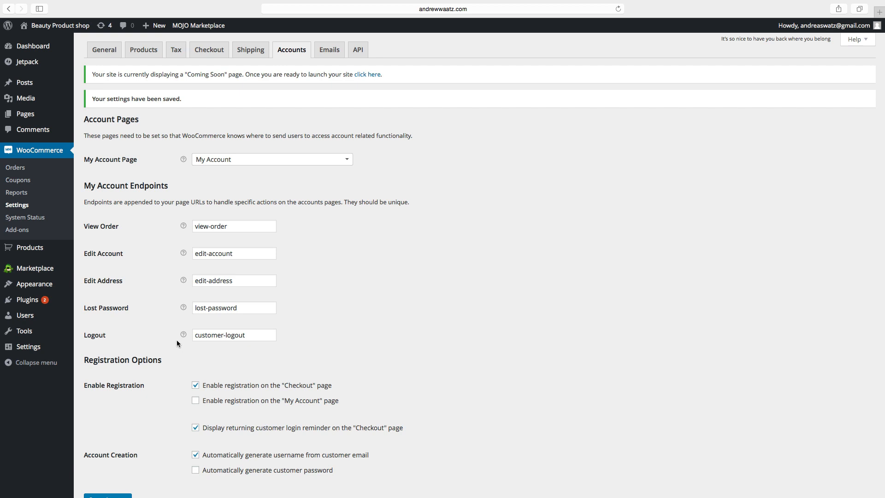
Open the storefront and browse its Shop, Cart, Checkout and My Account pages.
left_click(48, 27)
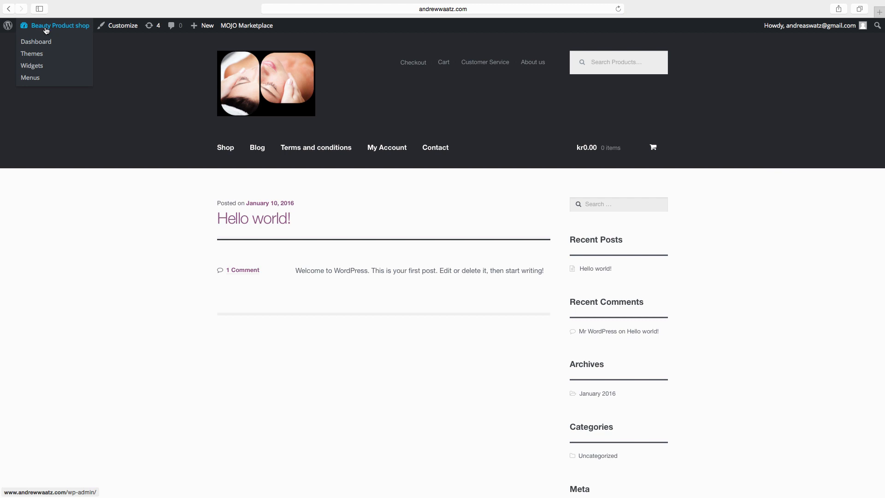
left_click(228, 152)
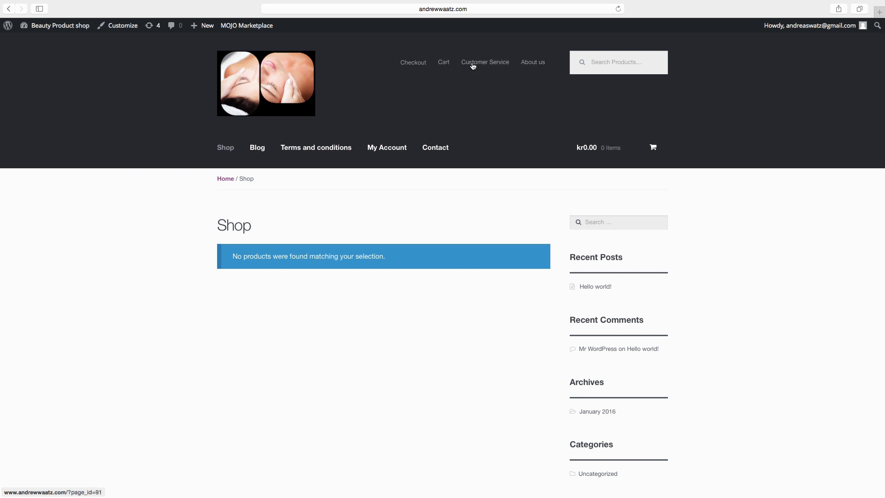
left_click(446, 66)
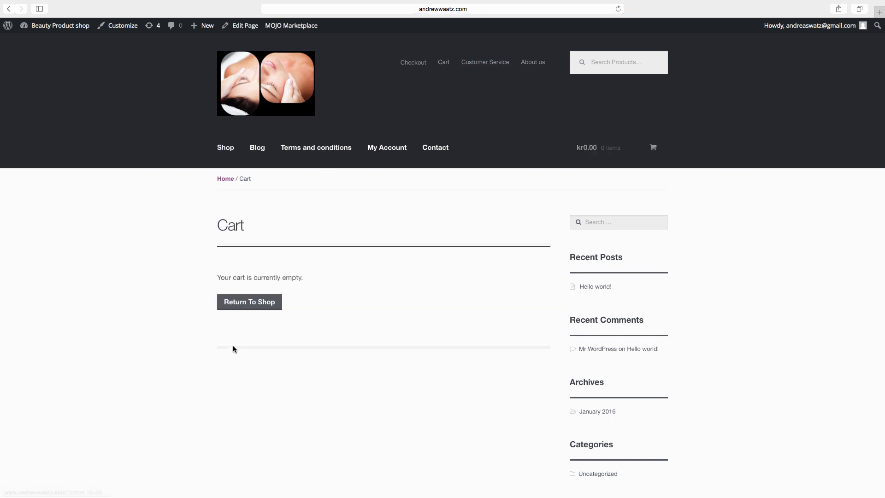
left_click(412, 66)
left_click(386, 149)
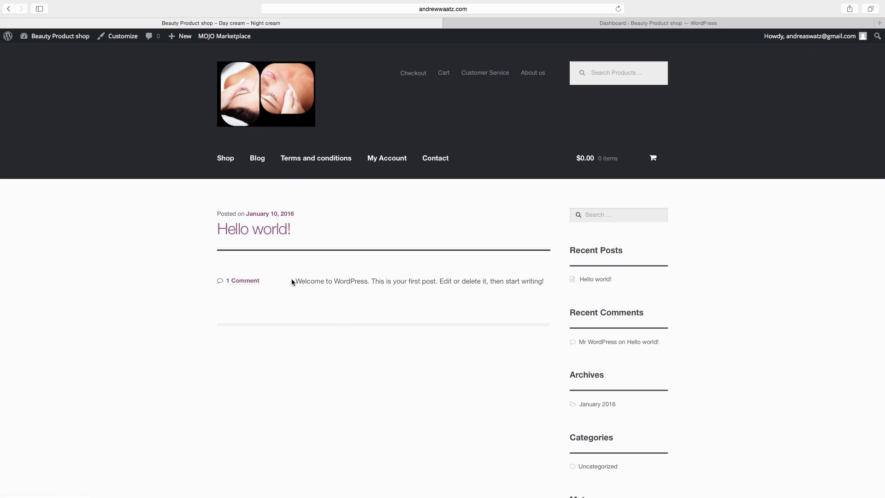
Return from the live storefront to the admin Dashboard.
left_click(41, 53)
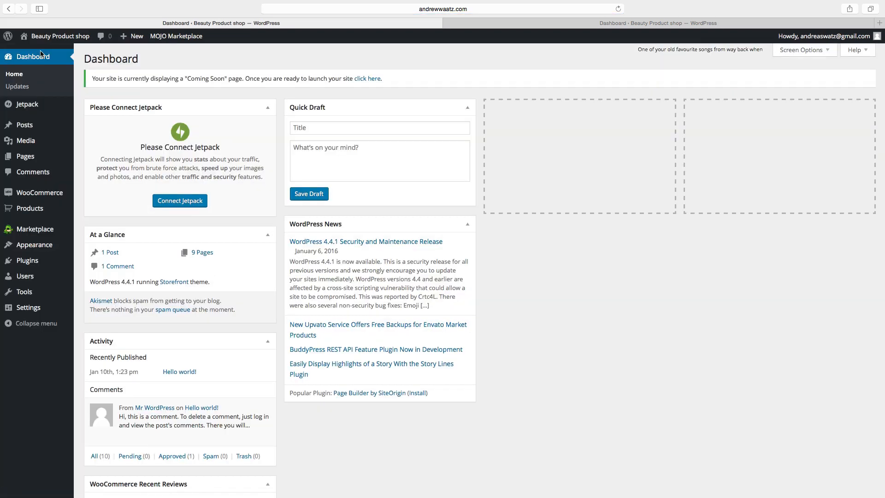
mouse_move(34, 210)
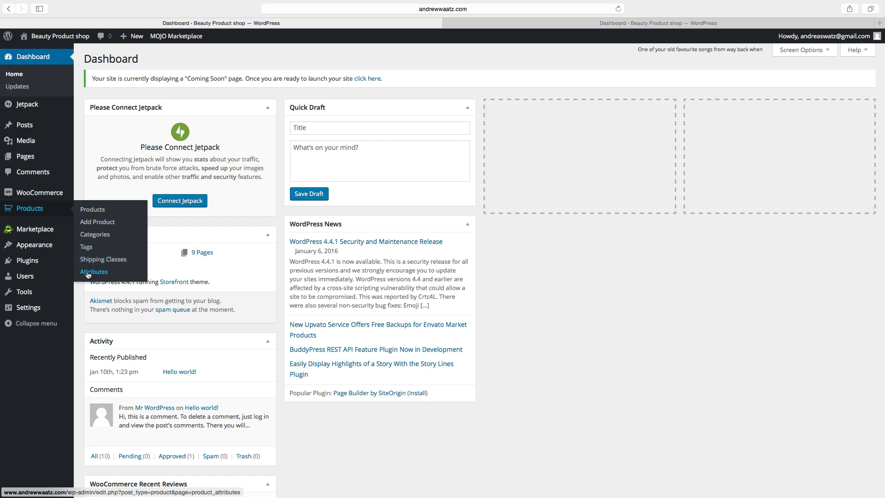
Name a new product category 'Facial beauty' and copy the name into its slug.
left_click(92, 237)
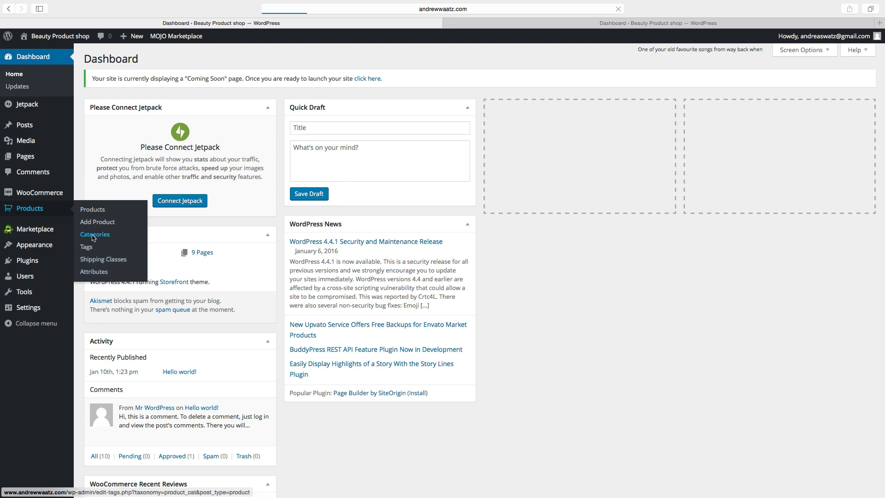
type("Facial ")
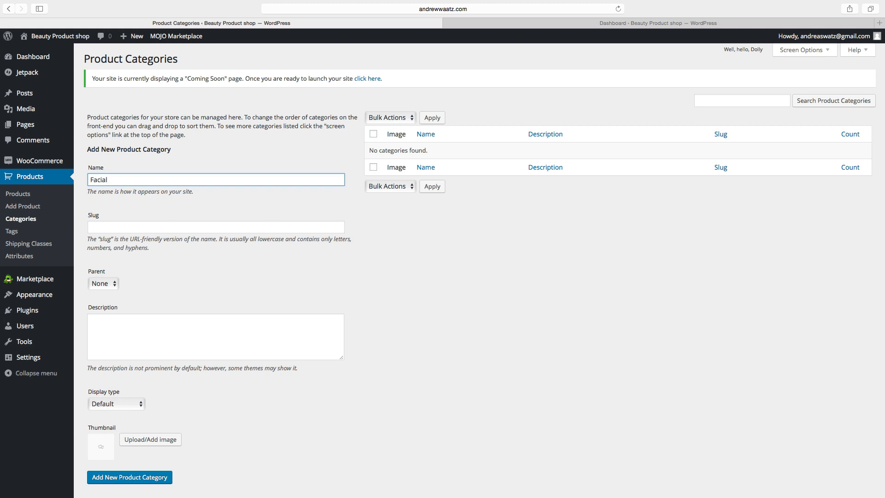
type("beauty")
left_click_drag(137, 181, 92, 179)
right_click(95, 179)
left_click(126, 214)
left_click(93, 228)
right_click(93, 228)
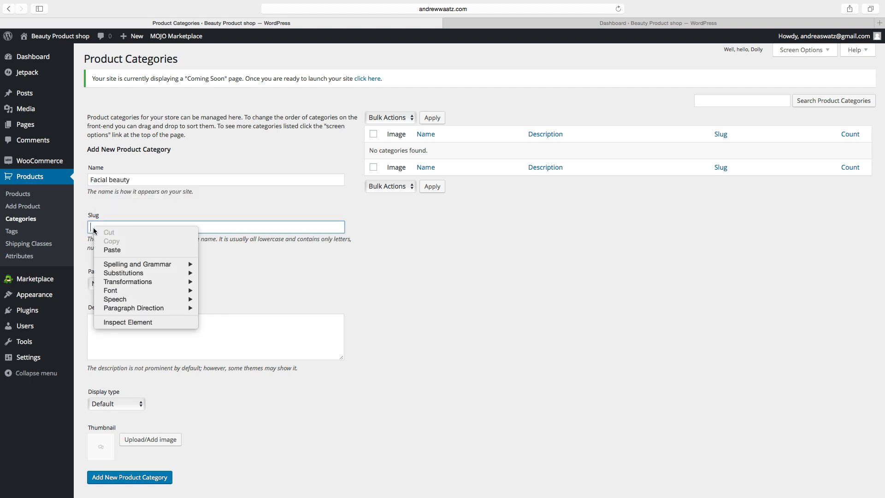
left_click(111, 250)
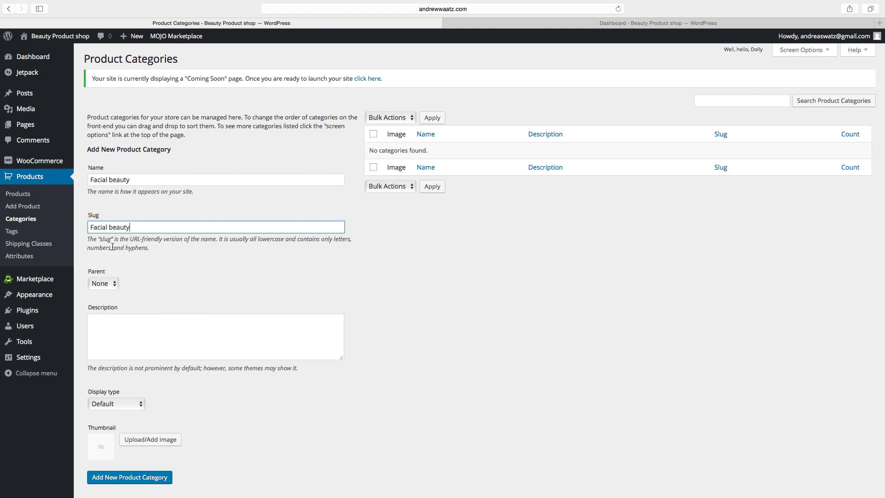
key("Tab")
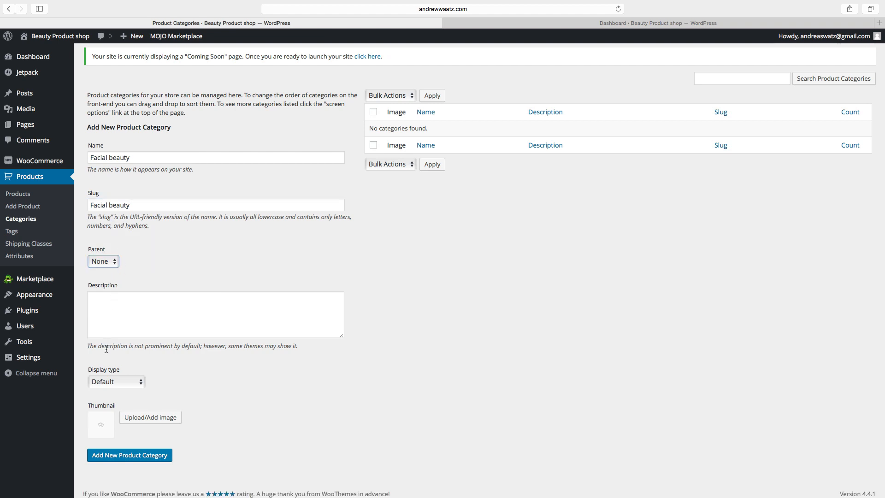
Keep display type Products, use the woman's face photo as thumbnail, and create the category.
left_click(111, 381)
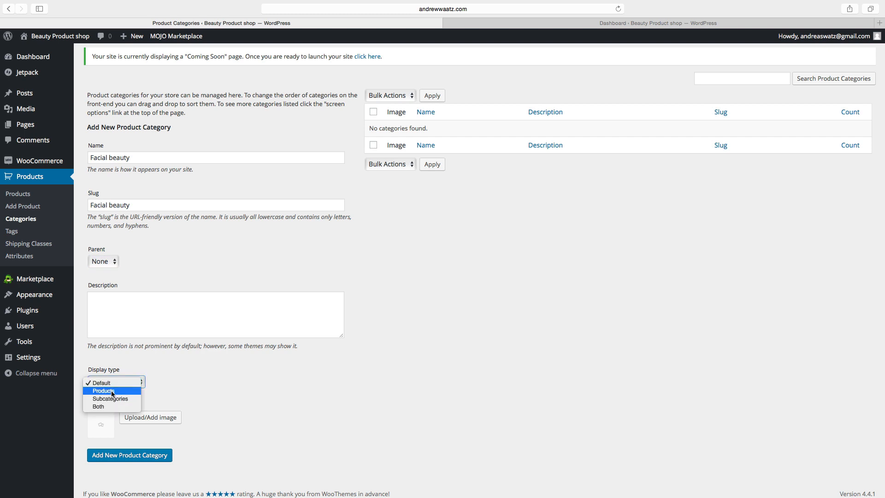
key("Escape")
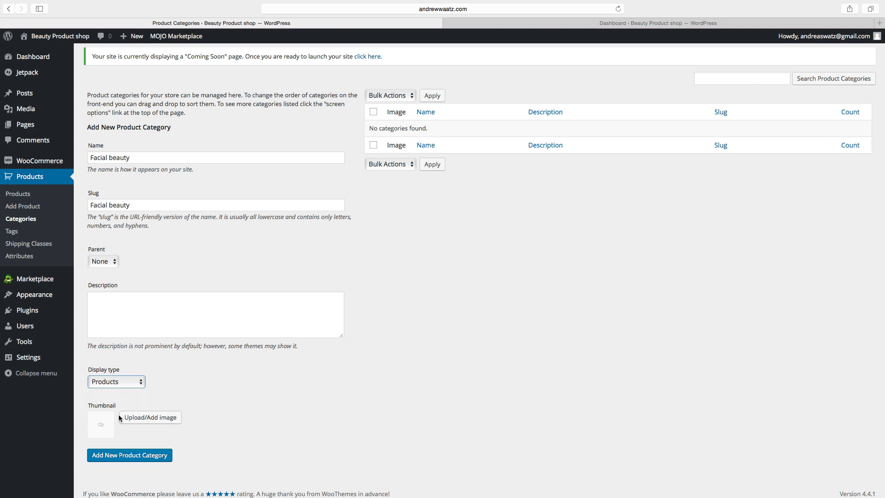
left_click(141, 420)
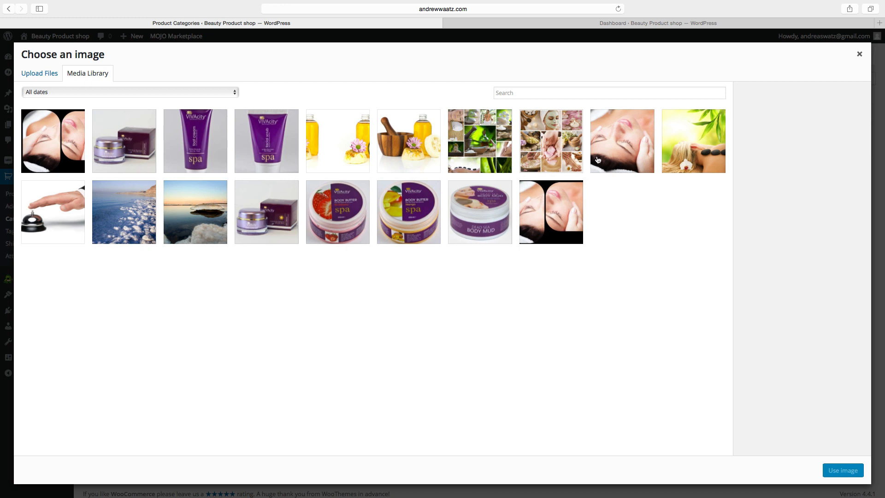
left_click(612, 150)
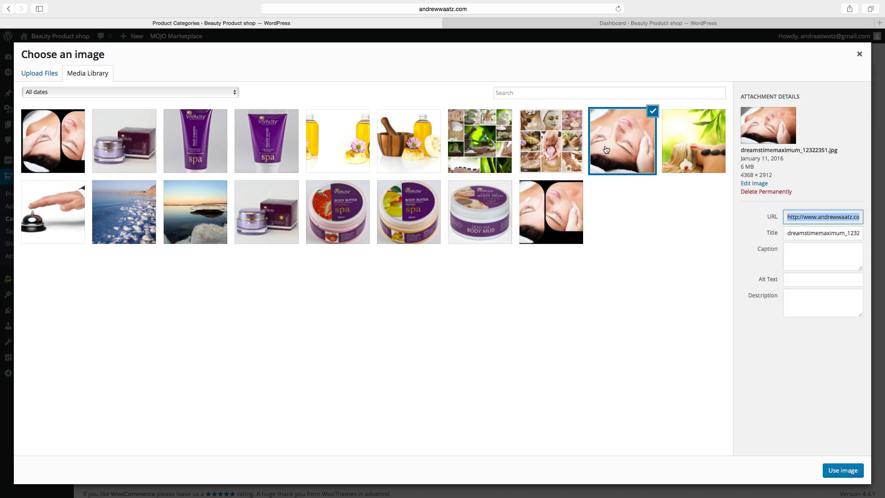
left_click(844, 471)
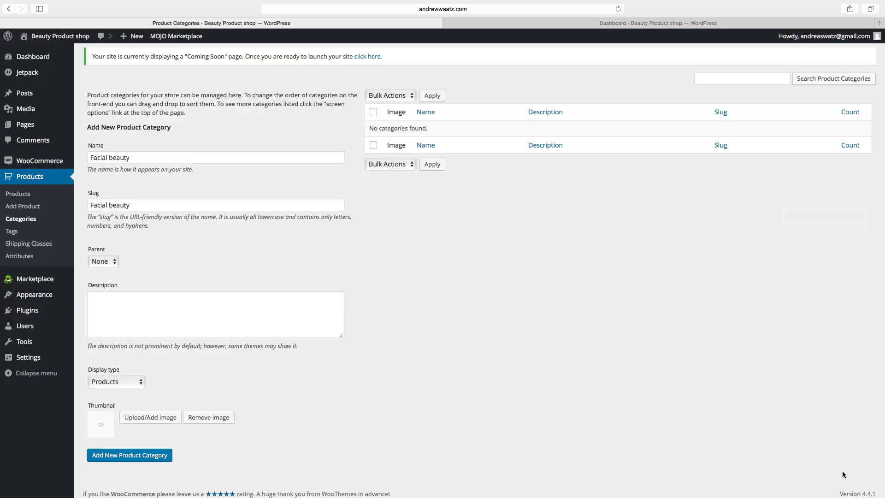
left_click(122, 460)
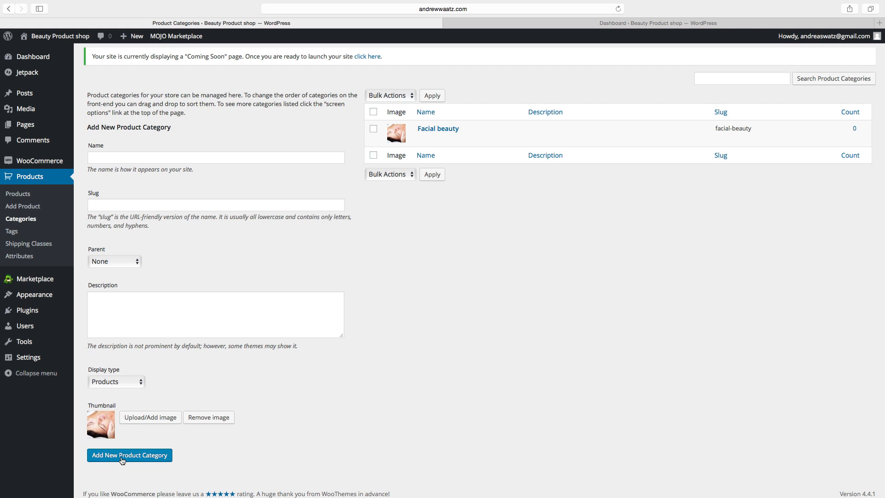
Enter the category name 'Body Beauty', fixing the typo, and copy it into the slug.
left_click(106, 159)
type("Bo")
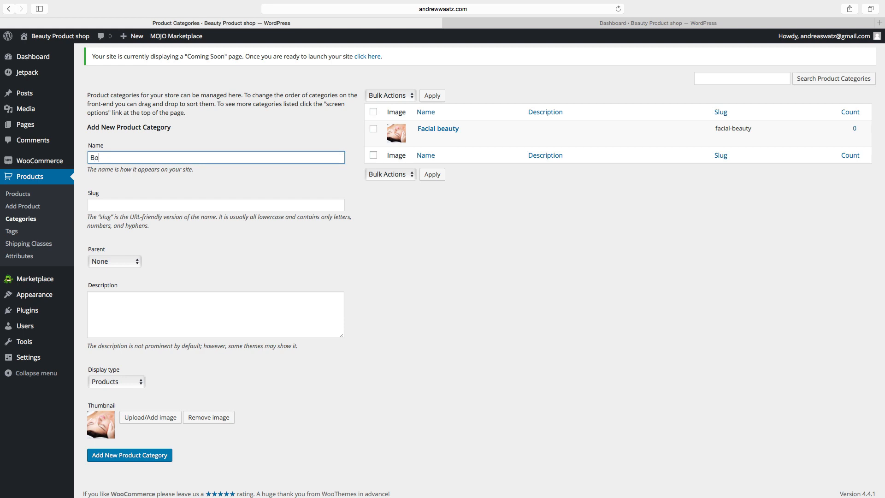
type("du Beauty")
left_click(107, 157)
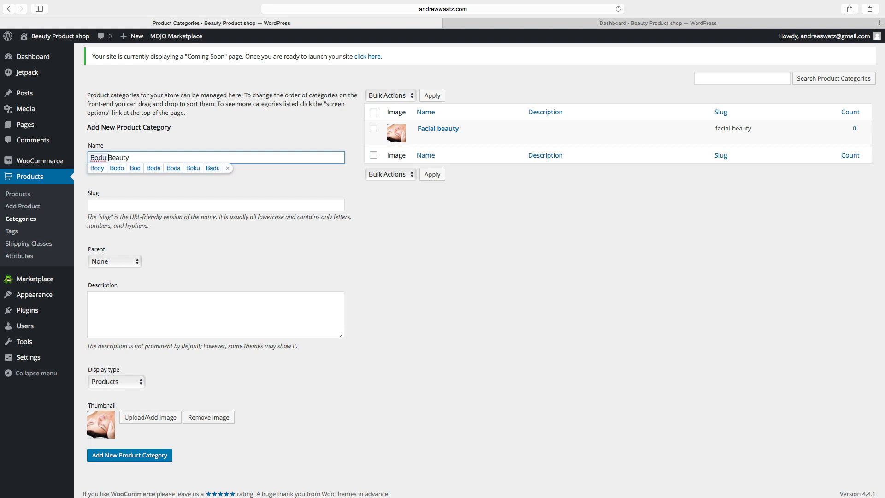
key("BackSpace")
type("y")
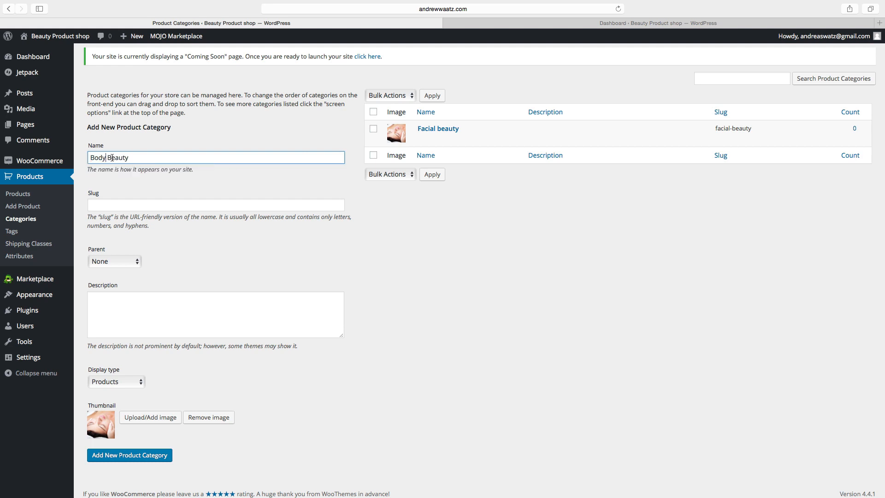
scroll(112, 158, "down", 1)
left_click_drag(130, 157, 97, 156)
right_click(96, 157)
left_click(115, 193)
left_click(97, 205)
right_click(96, 205)
left_click(113, 227)
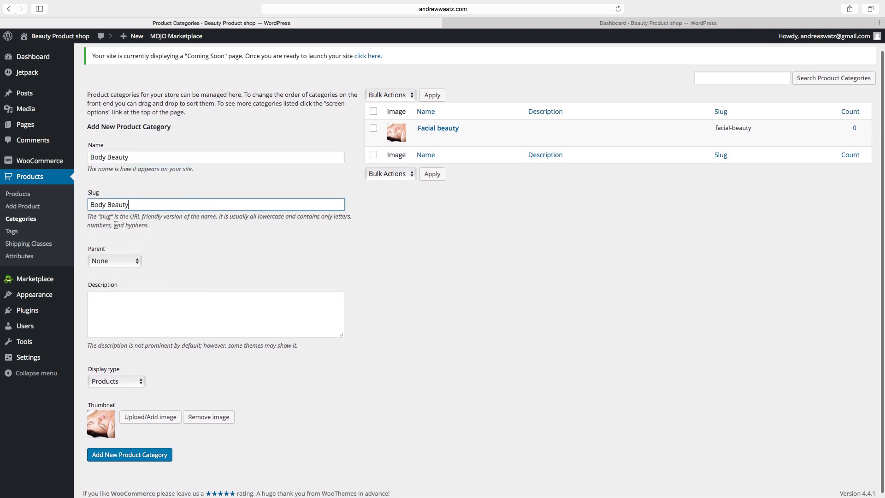
Set display type Products, use the bamboo and hot stones photo as thumbnail, and create the category.
scroll(105, 287, "down", 1)
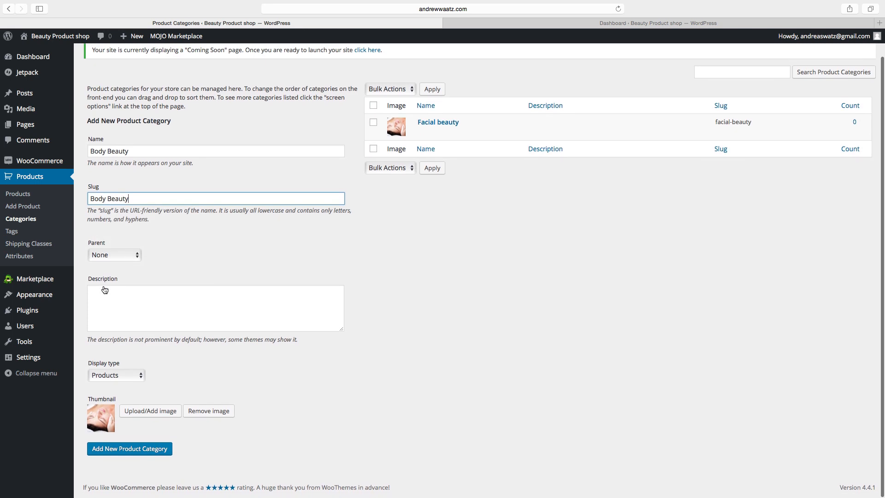
left_click(103, 376)
left_click(106, 378)
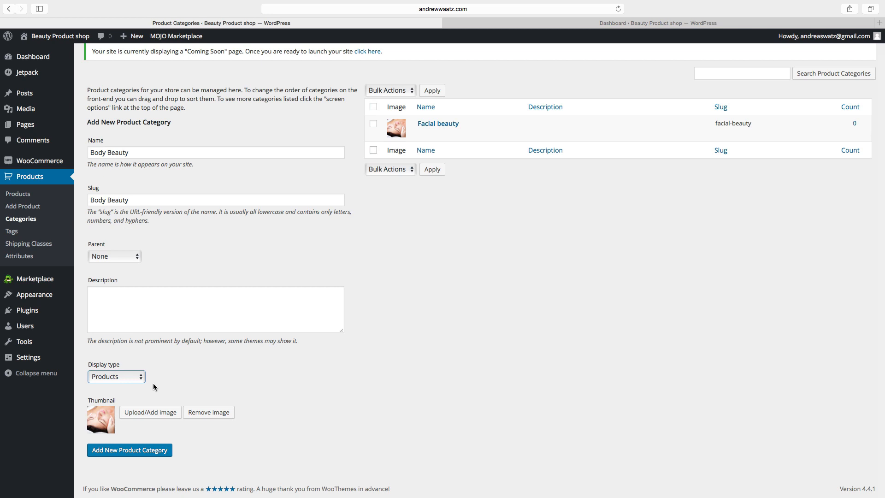
scroll(153, 387, "up", 2)
left_click(140, 442)
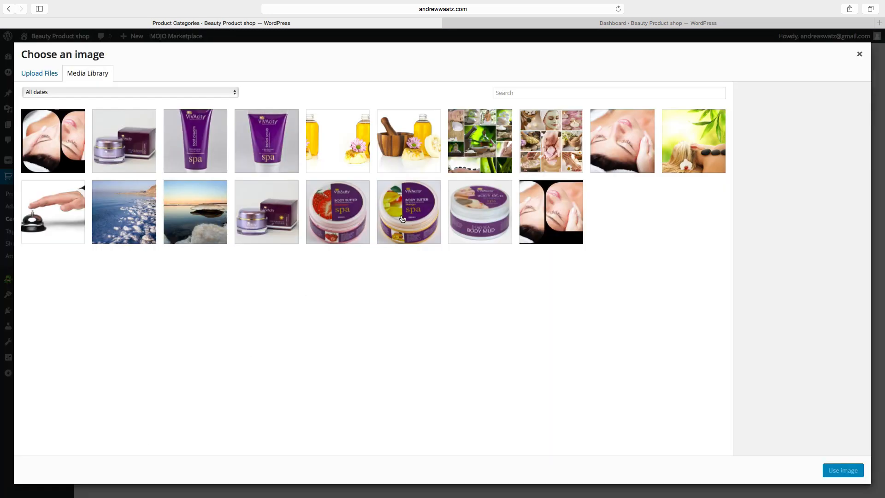
left_click(710, 155)
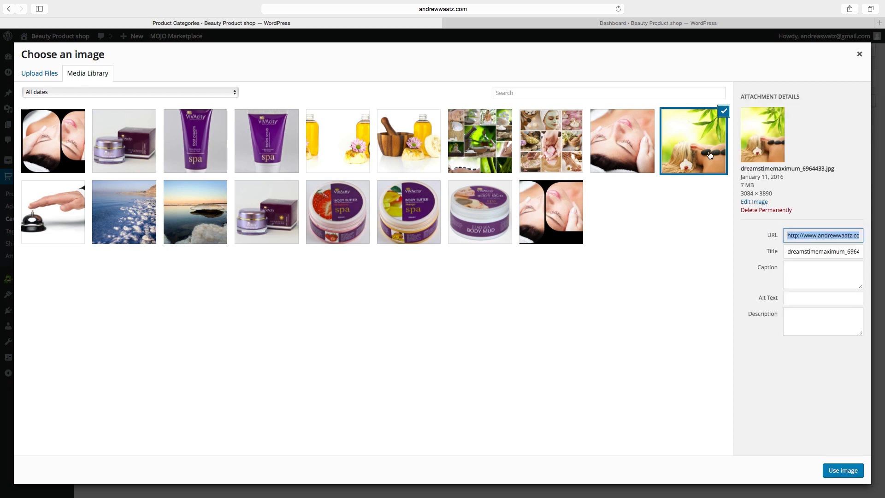
left_click(833, 470)
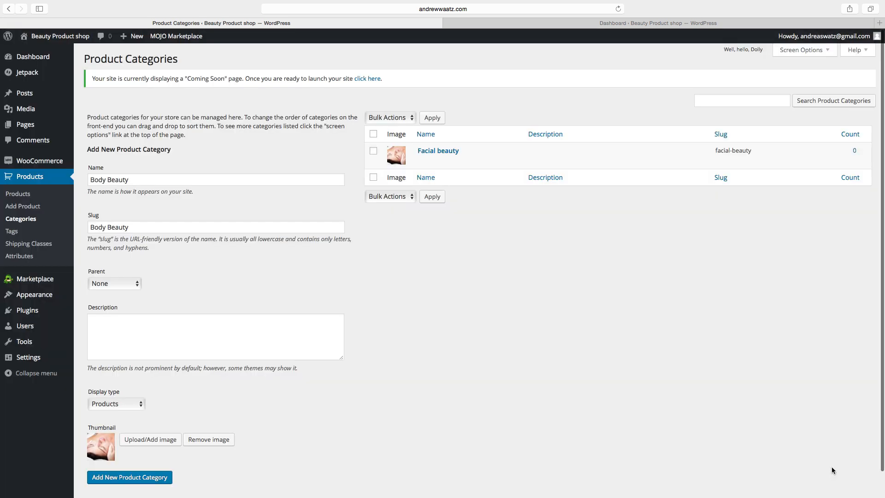
left_click(119, 478)
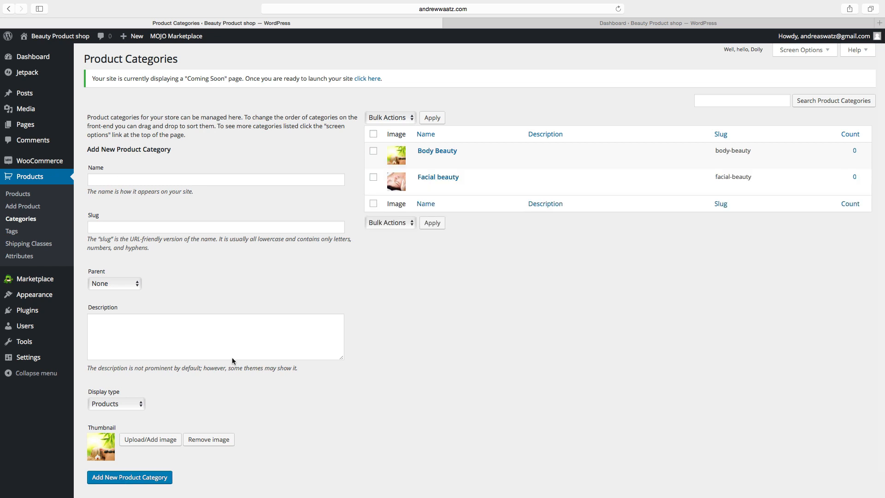
mouse_move(438, 150)
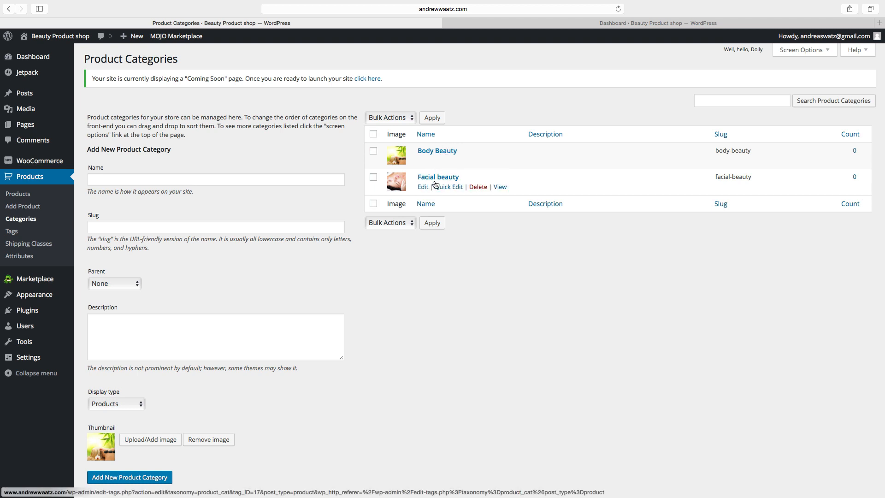
left_click(25, 208)
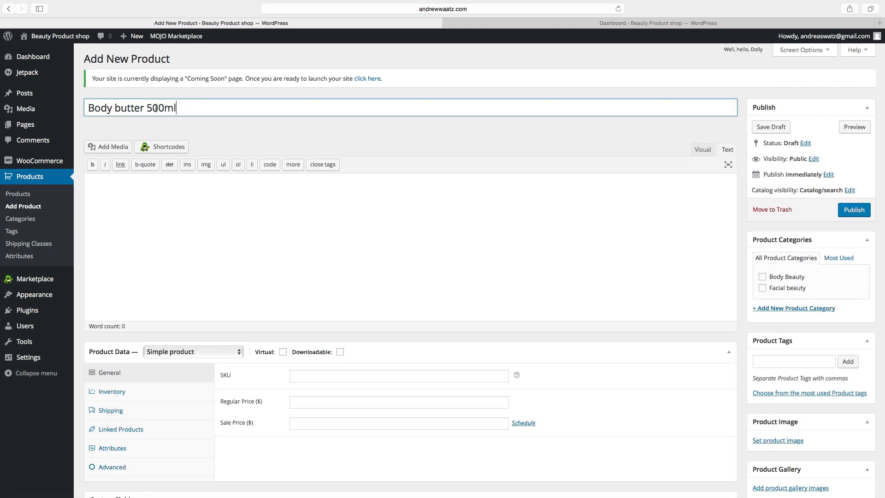
Paste the lorem ipsum text into the product description.
scroll(145, 108, "down", 1)
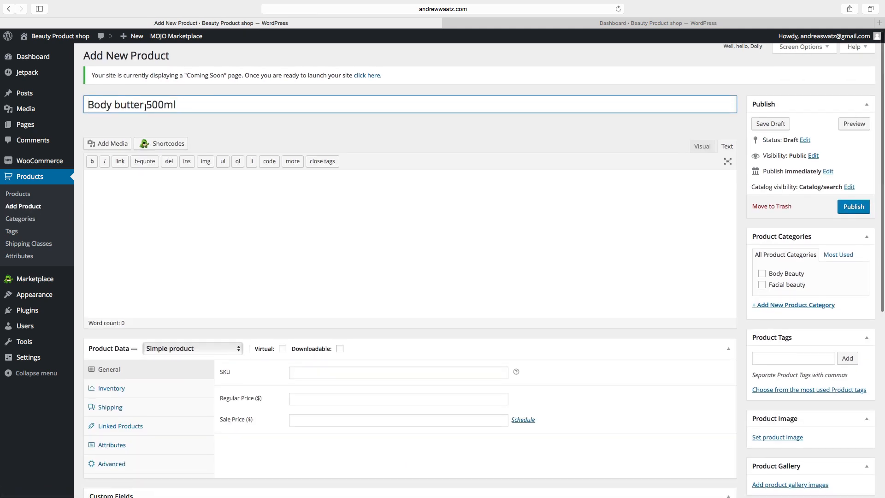
left_click(128, 185)
right_click(121, 184)
left_click(140, 207)
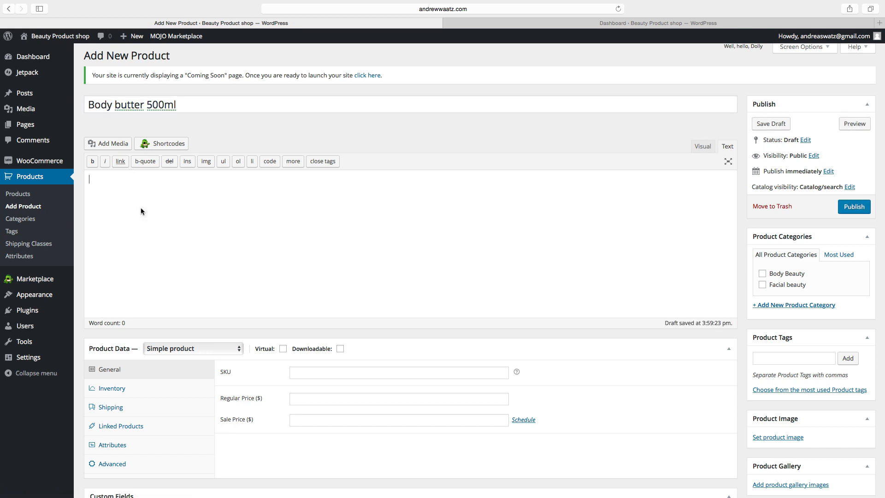
key("super+v")
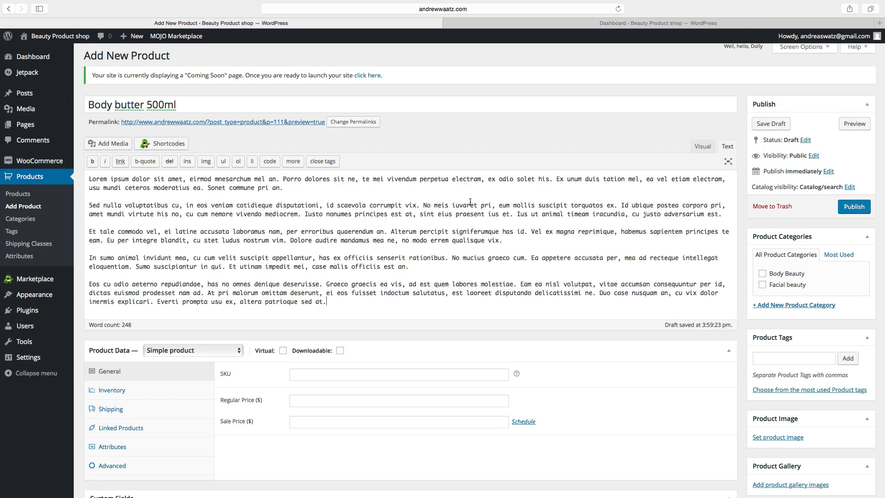
Copy the first two description paragraphs into the Short Description.
left_click_drag(723, 215, 87, 180)
right_click(105, 187)
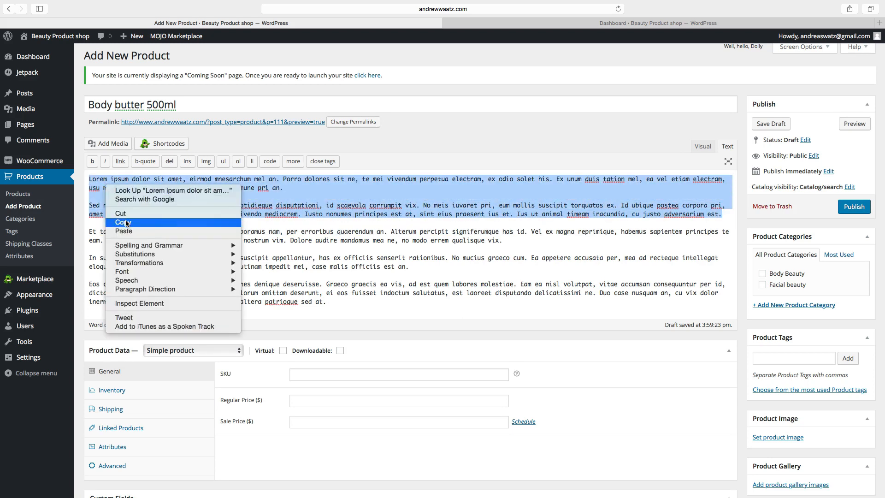
left_click(127, 223)
scroll(114, 225, "down", 4)
scroll(114, 226, "down", 6)
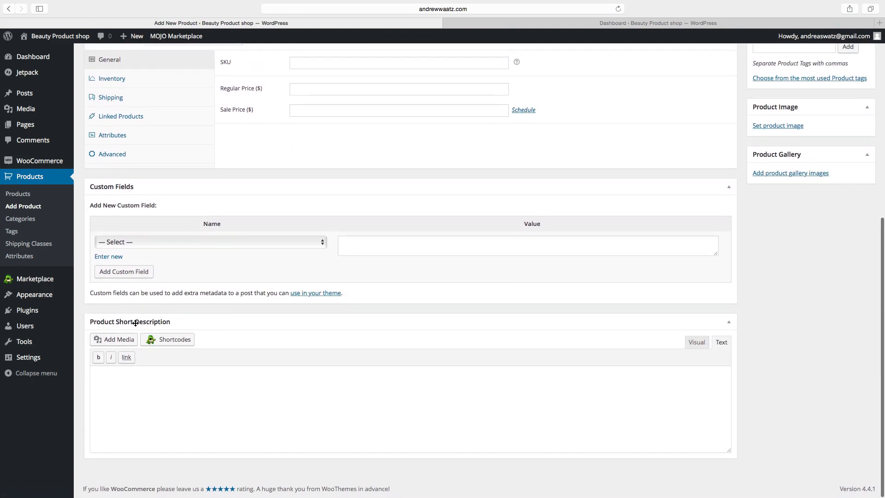
right_click(119, 392)
left_click(139, 415)
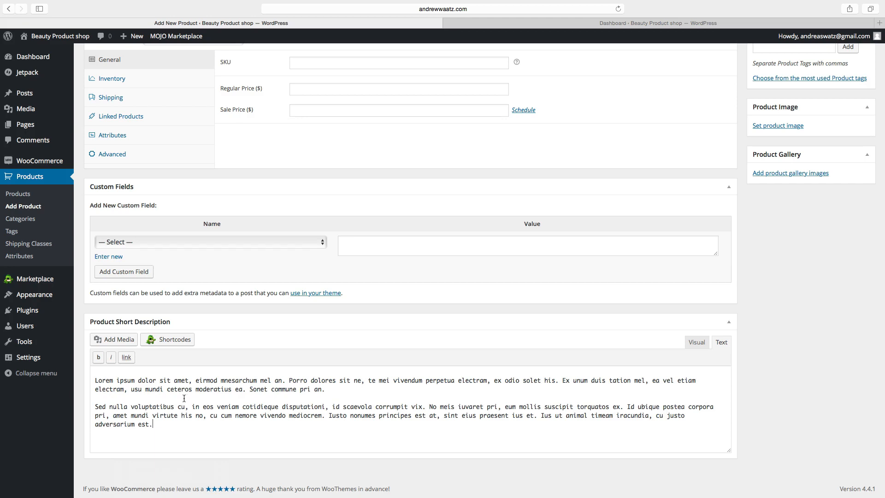
Put the product in the Body Beauty category and add the tag 'body butter'.
scroll(184, 398, "up", 10)
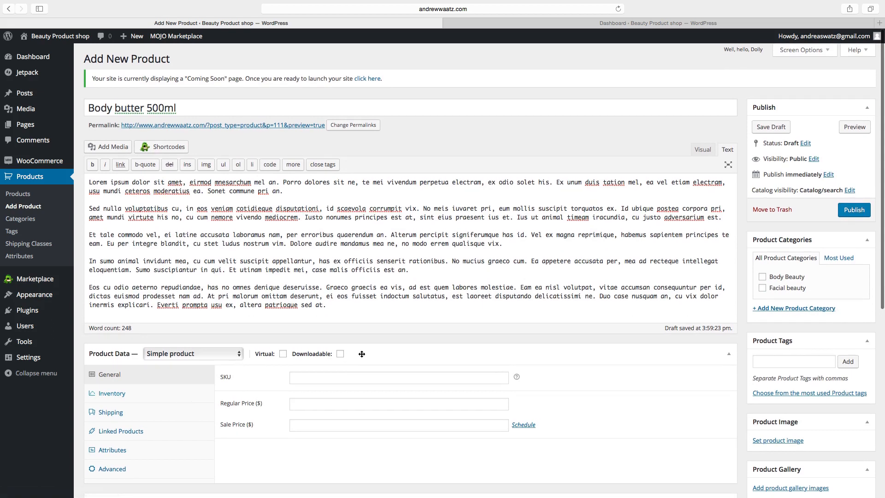
left_click(763, 277)
scroll(765, 279, "down", 5)
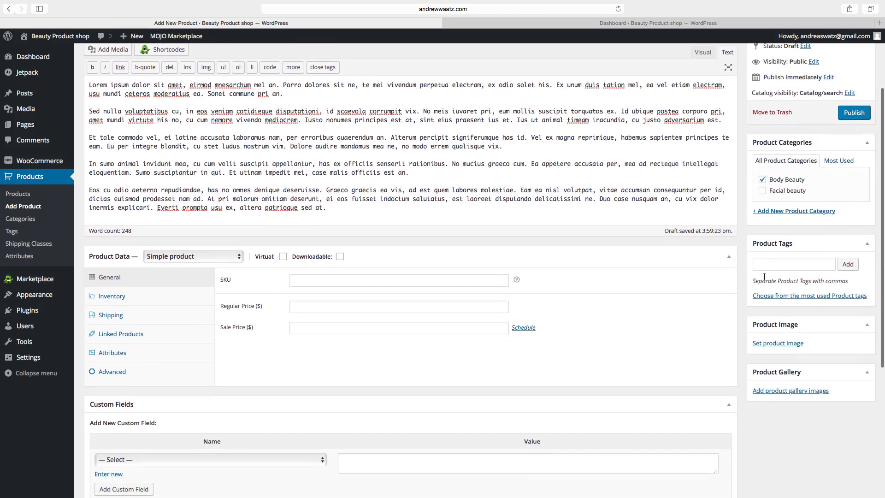
left_click(773, 263)
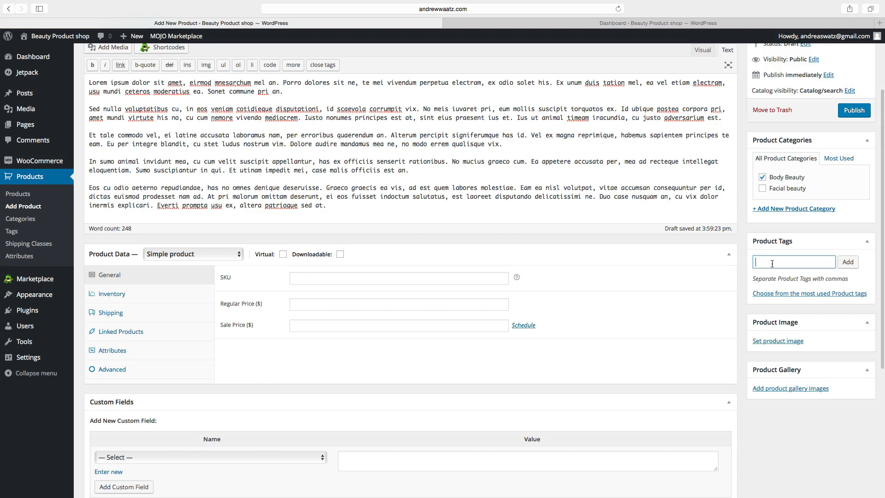
type("bo")
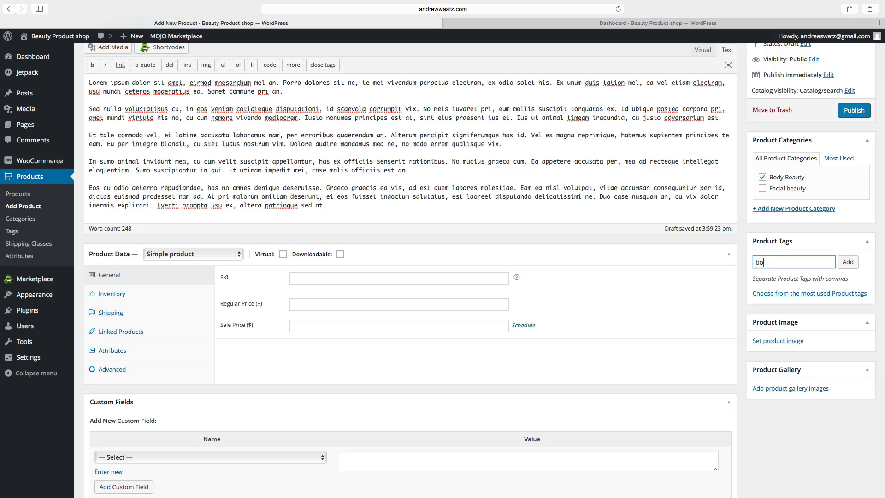
type("dy butter")
left_click(848, 262)
scroll(812, 291, "down", 5)
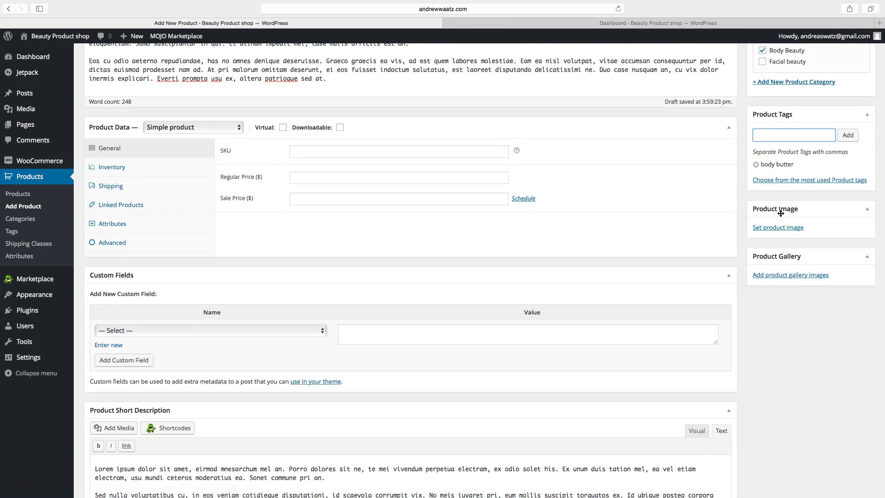
Set the strawberry Body Butter picture as the main product image.
left_click(775, 229)
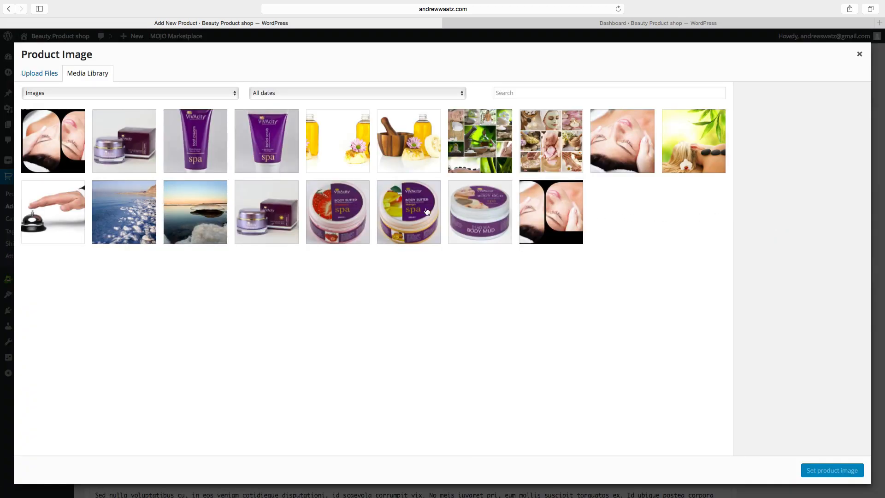
left_click(342, 211)
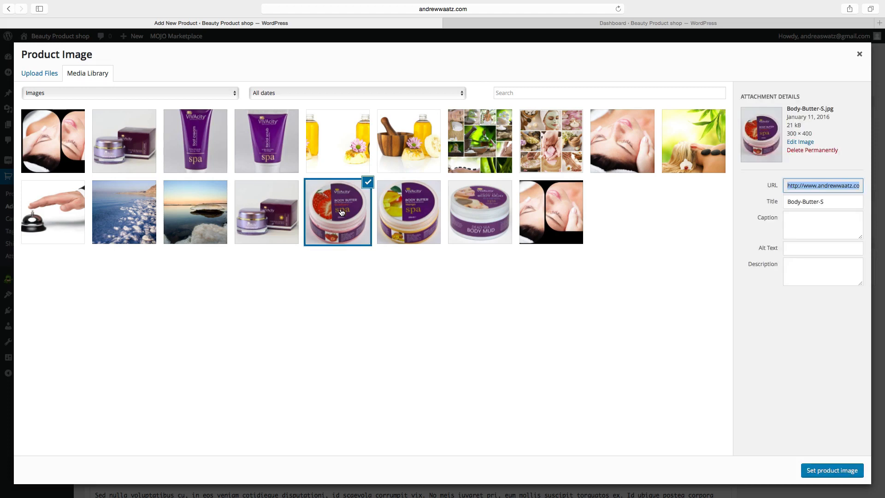
left_click(824, 471)
scroll(801, 425, "down", 4)
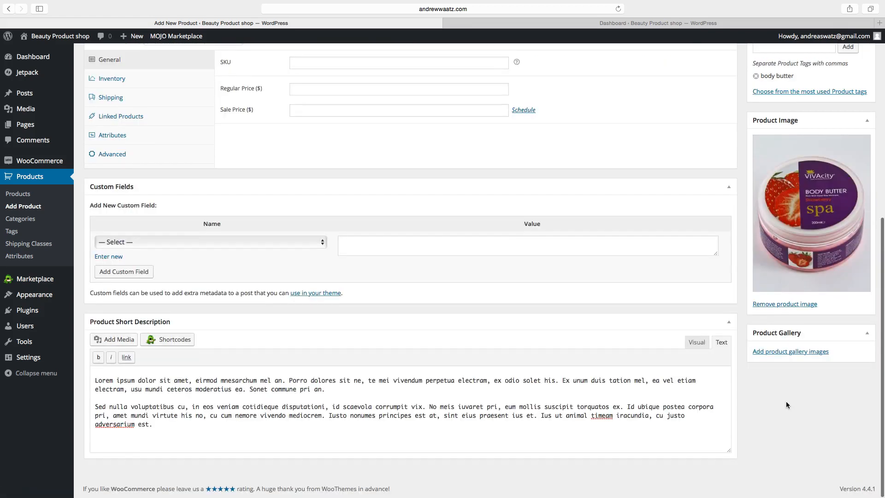
Add the mango and strawberry Body Butter pictures to the product gallery.
left_click(774, 354)
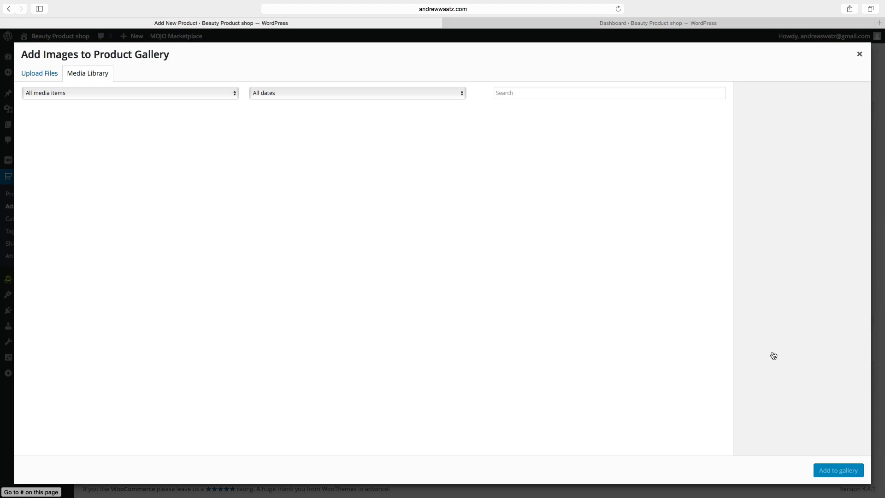
left_click(338, 212)
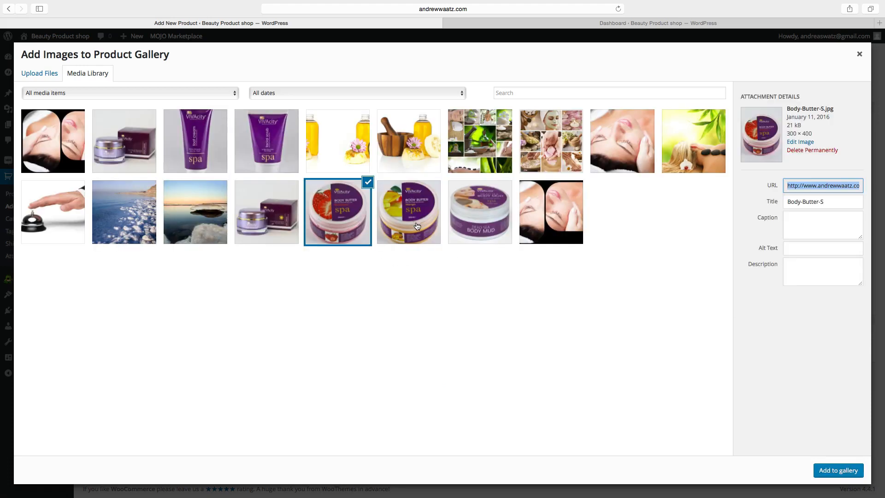
left_click(420, 226)
left_click(828, 472)
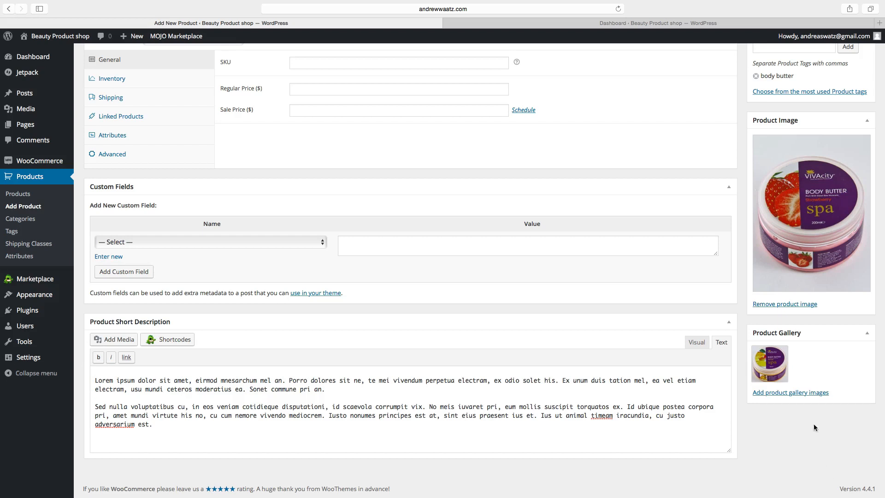
left_click(787, 393)
left_click(351, 219)
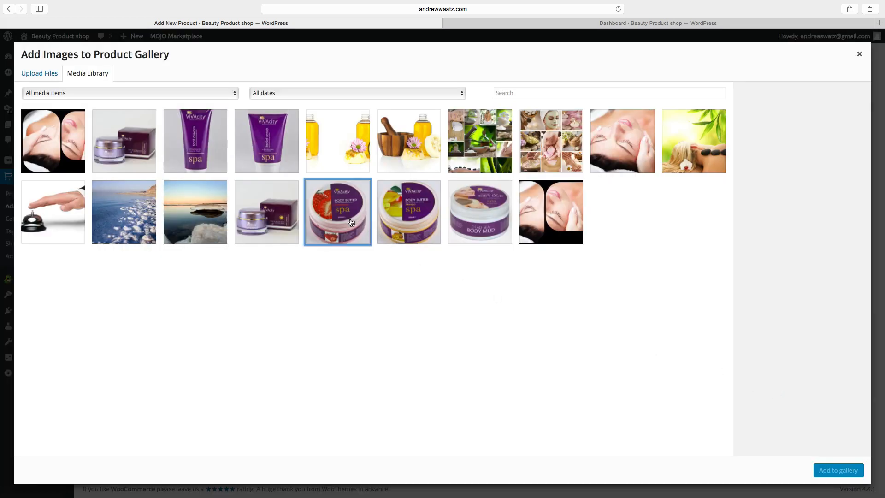
left_click(836, 473)
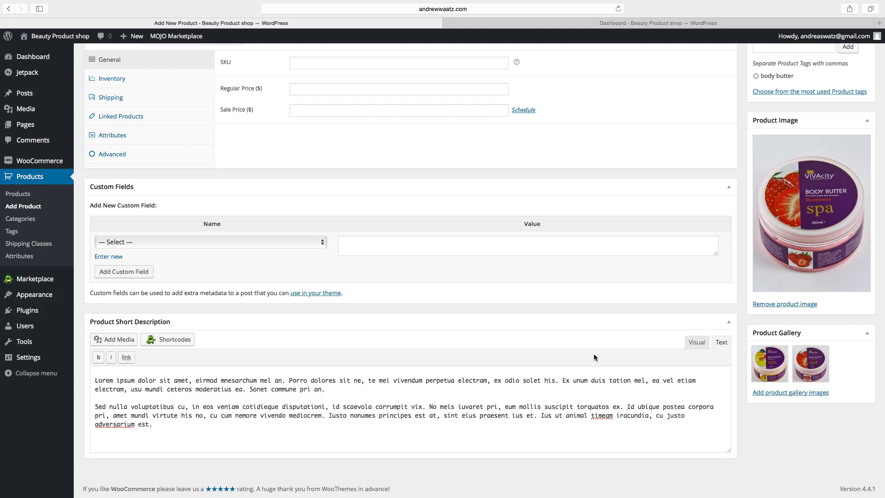
scroll(395, 347, "up", 10)
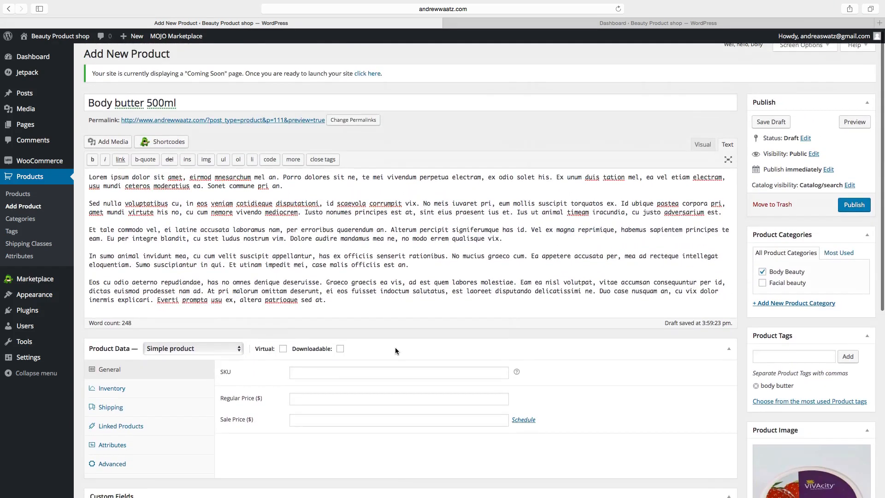
scroll(395, 347, "down", 3)
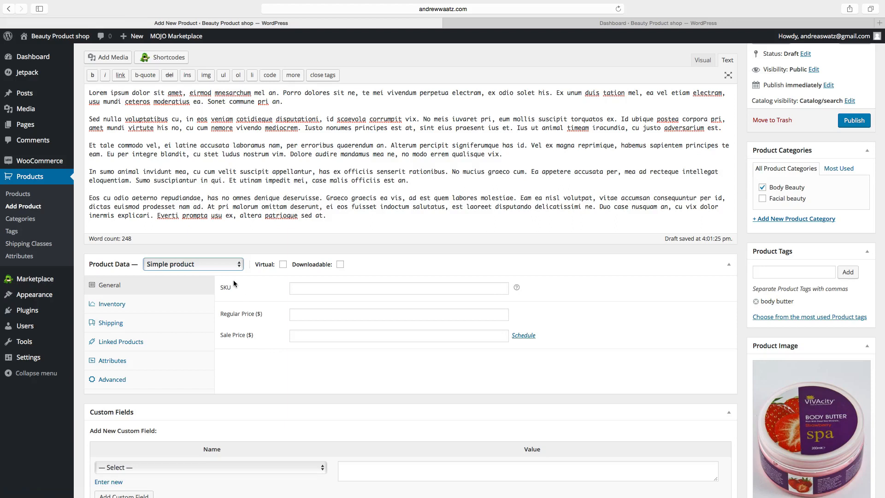
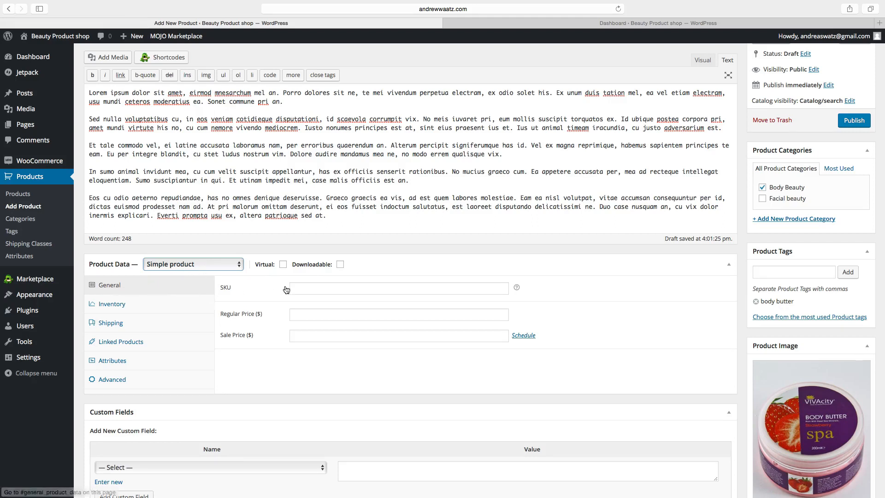
Enter SKU 1001, a regular price of 45 and a sale price of 40.
left_click(316, 288)
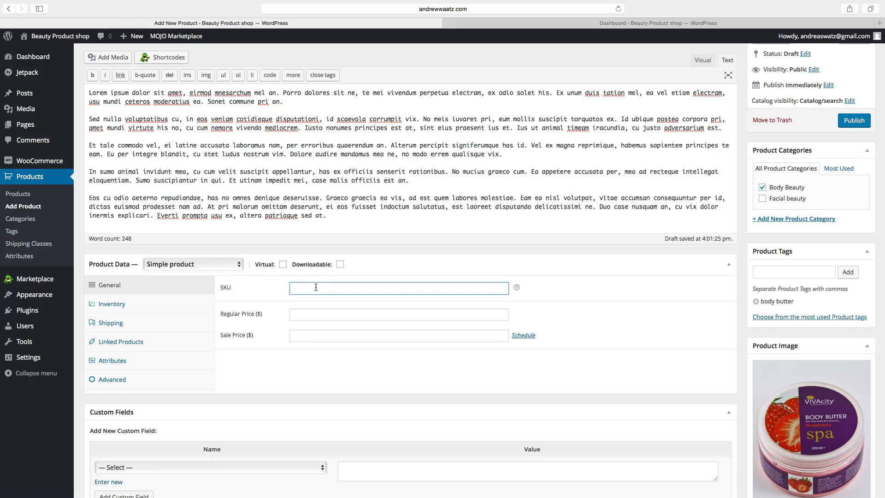
type("1001")
left_click(302, 316)
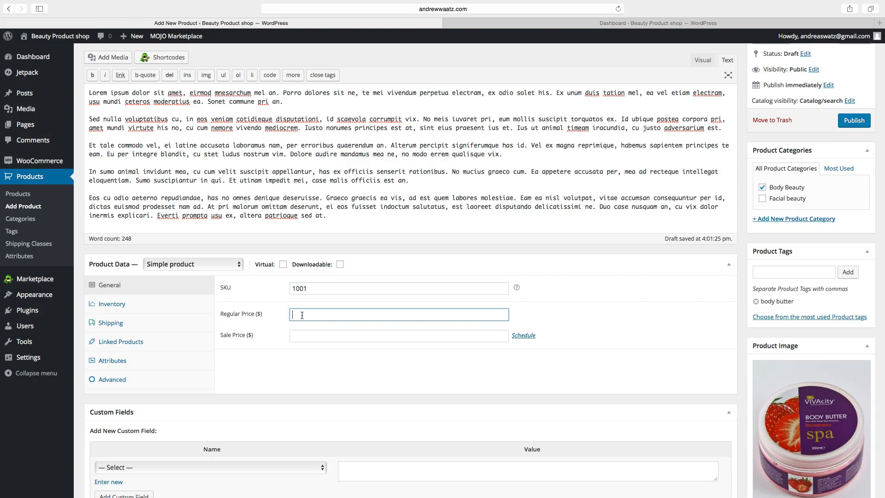
type("45")
left_click(298, 336)
type("40")
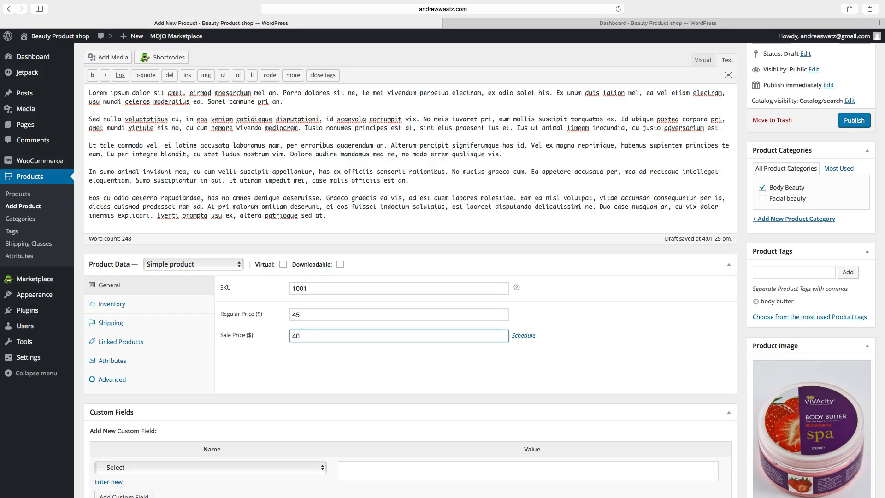
Schedule the sale to run from 2016-01-18 to 2016-01-22.
left_click(518, 340)
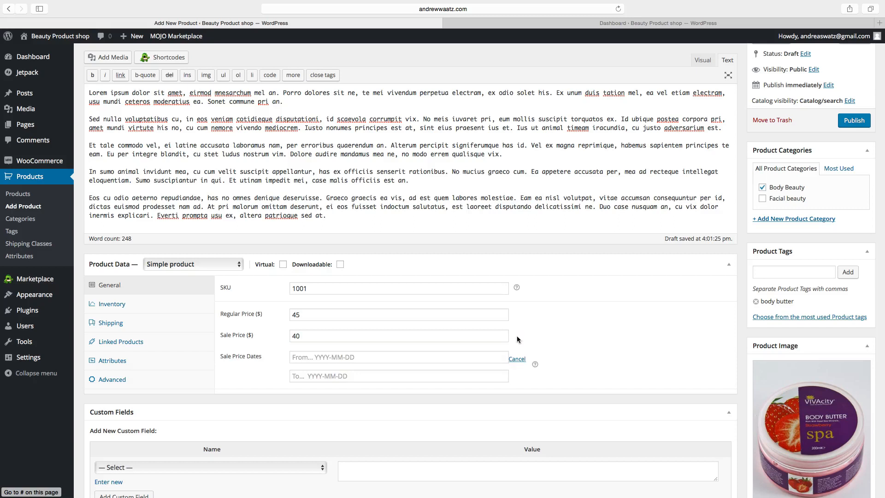
left_click(335, 358)
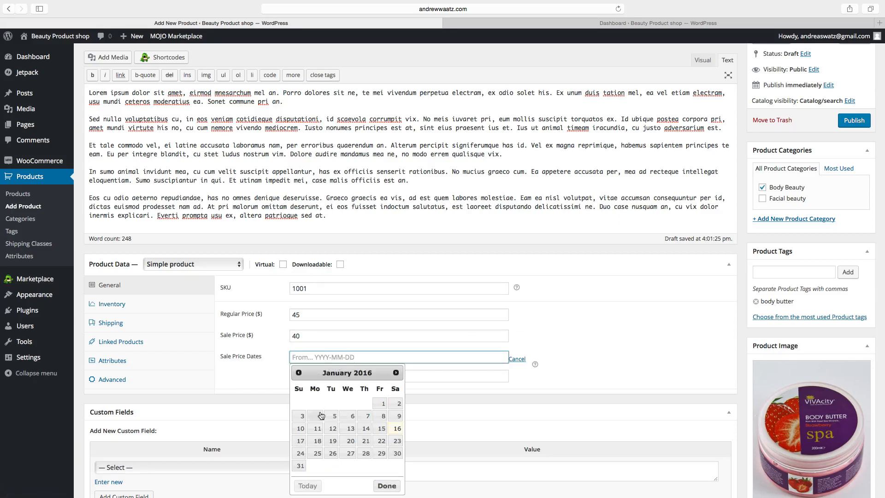
left_click(318, 441)
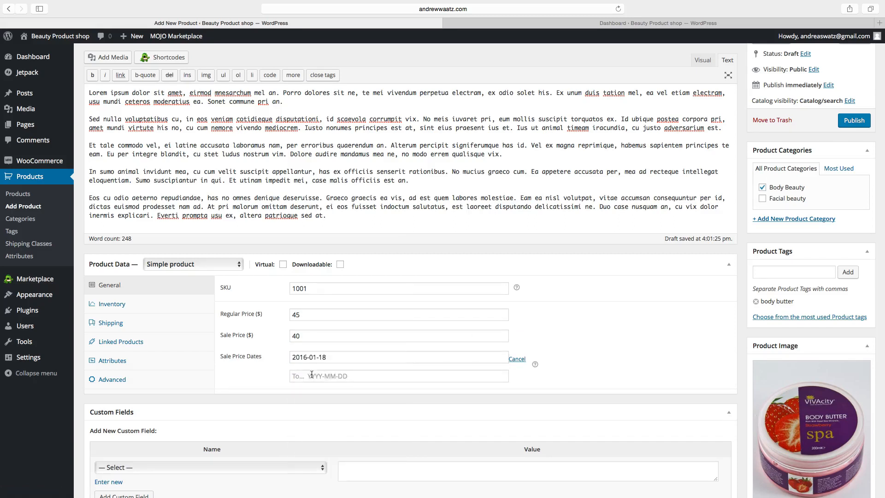
left_click(311, 375)
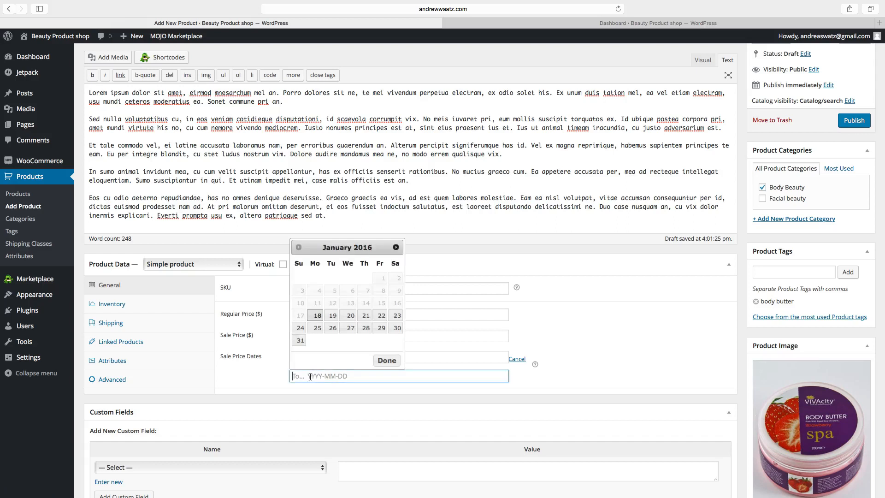
left_click(382, 317)
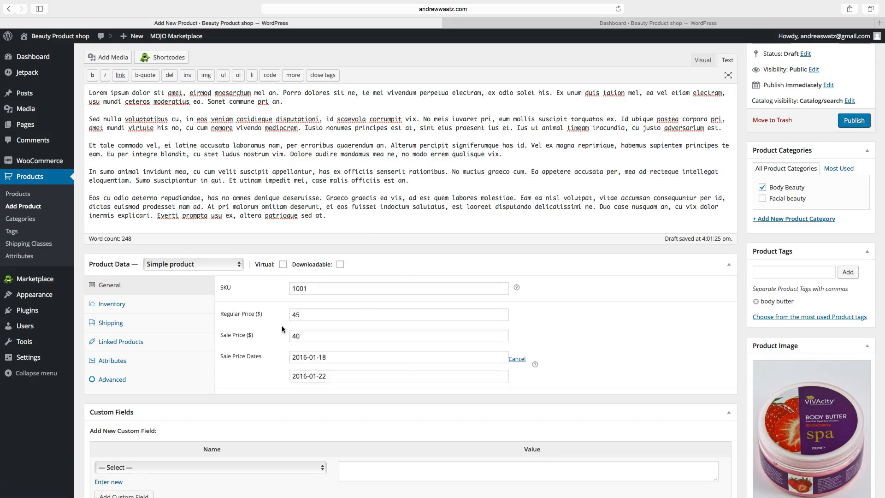
scroll(279, 334, "down", 2)
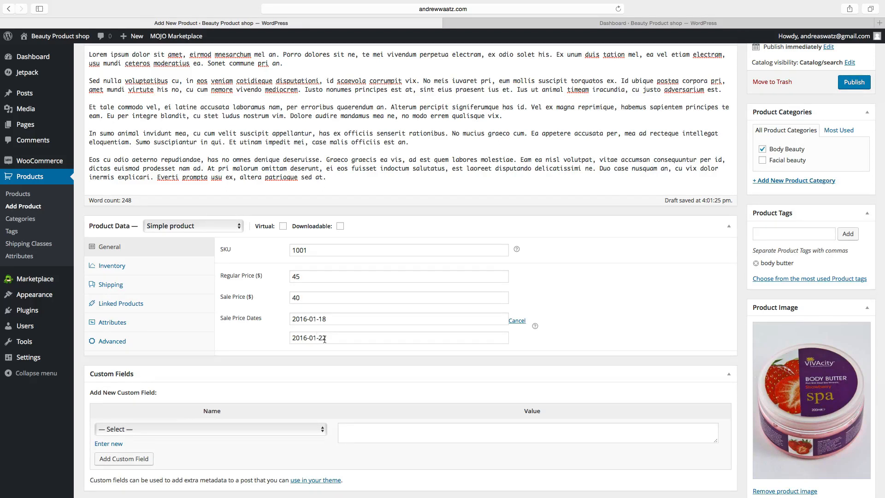
Enable stock management on the Inventory tab with a stock quantity of 15.
left_click(116, 270)
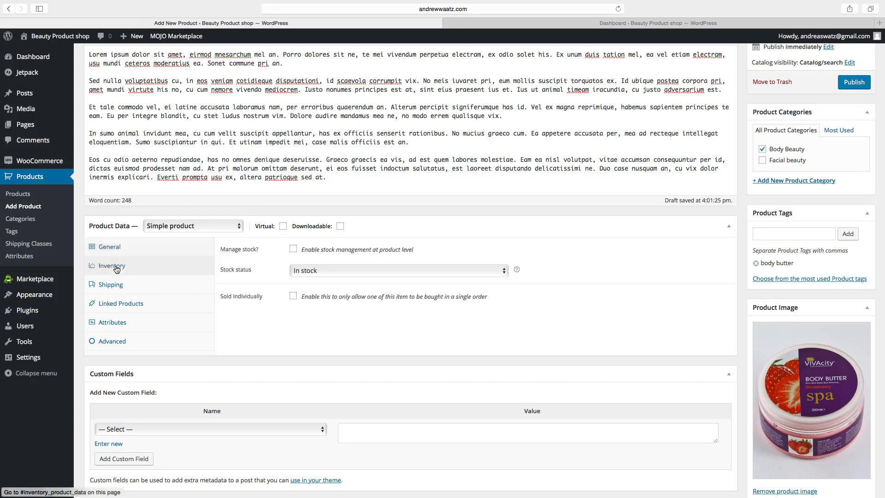
left_click(293, 250)
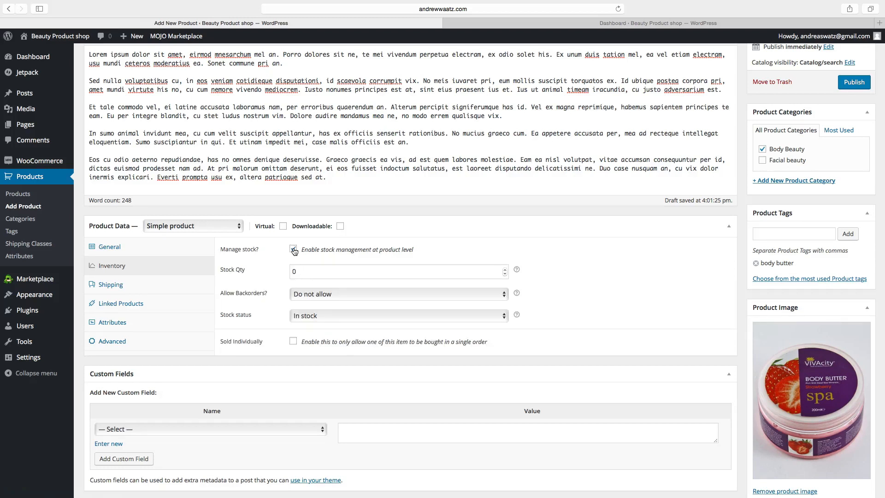
left_click_drag(297, 272, 287, 274)
key("BackSpace")
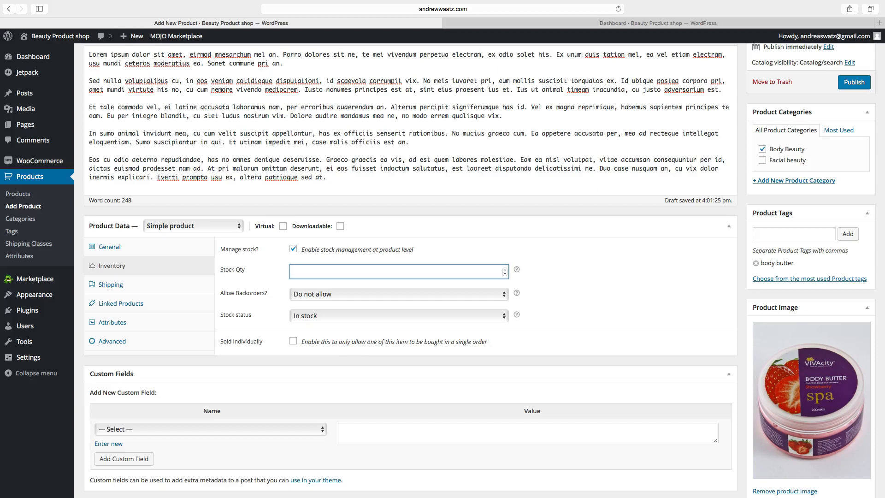
type("15")
Keep backorders at 'Do not allow' and the stock status at In stock.
left_click(306, 295)
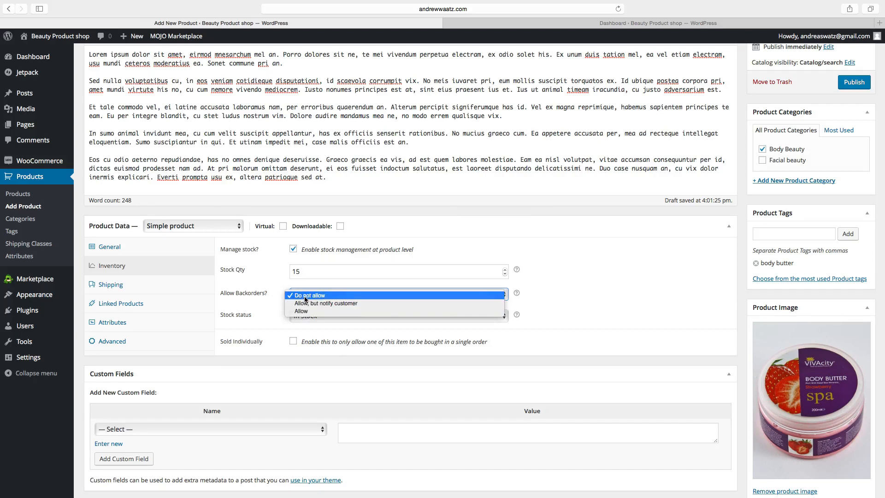
left_click(305, 297)
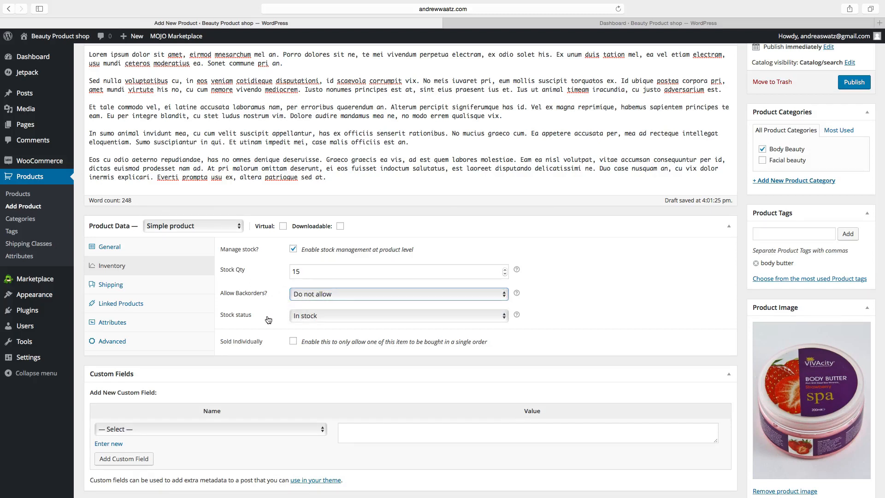
left_click(309, 316)
left_click(310, 317)
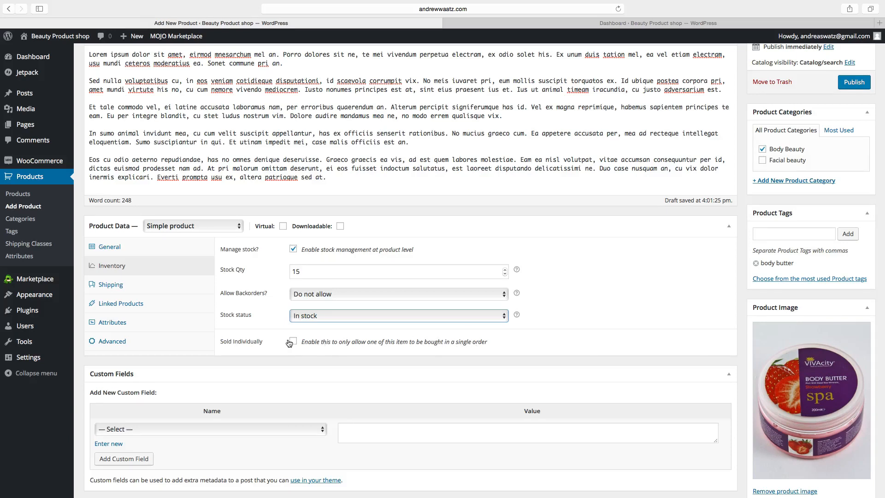
left_click(110, 282)
Set the product weight to 0.500 kg.
left_click(307, 250)
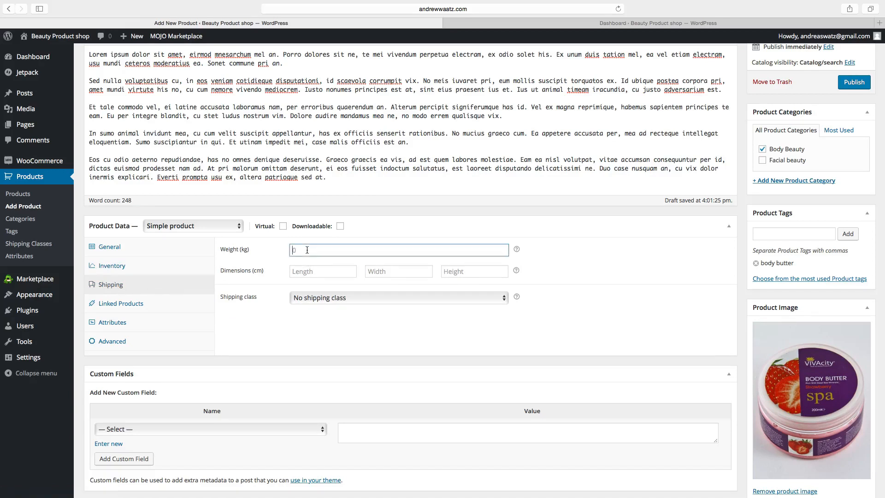
type("0,")
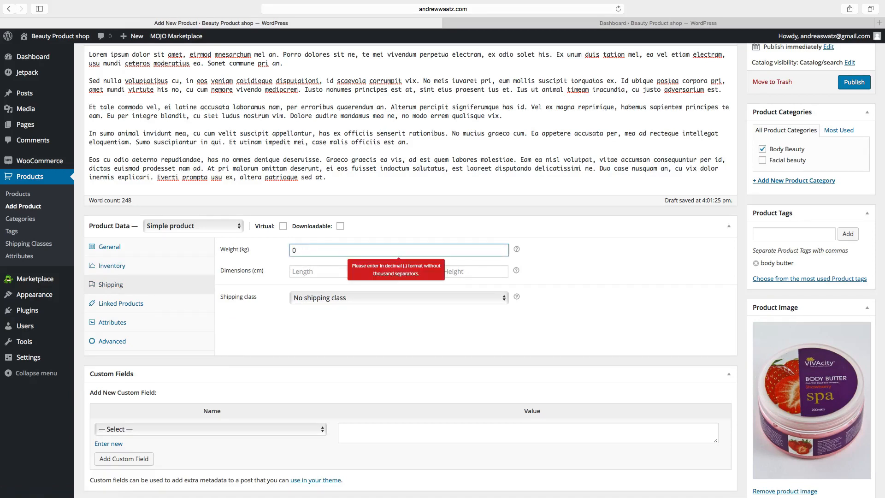
key("BackSpace")
type("0.")
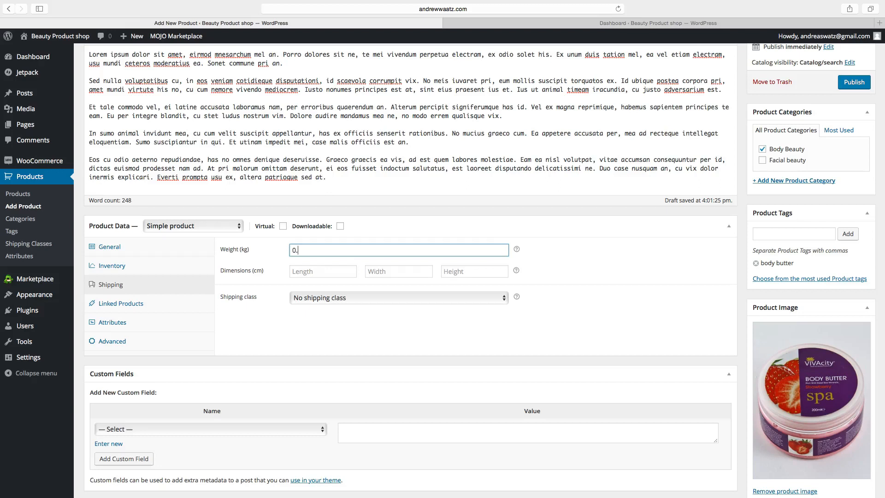
type("500")
Set the package dimensions to 10 × 10 × 10 cm and save the product as a draft.
left_click(302, 271)
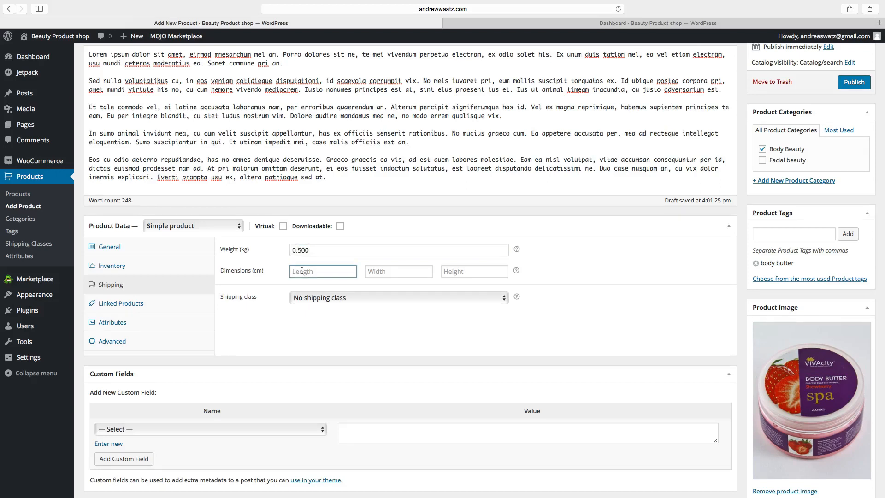
type("10")
left_click(374, 273)
type("10")
key("Tab")
type("10")
key("Tab")
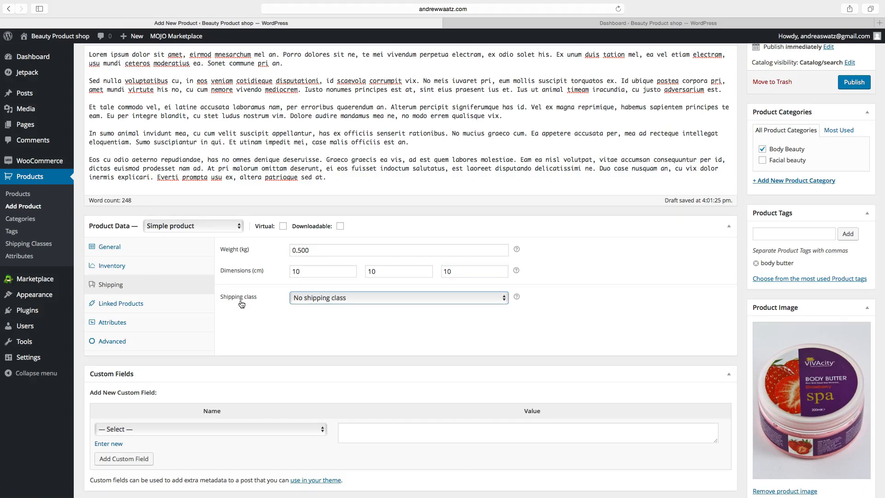
scroll(650, 223, "up", 3)
scroll(650, 223, "up", 1)
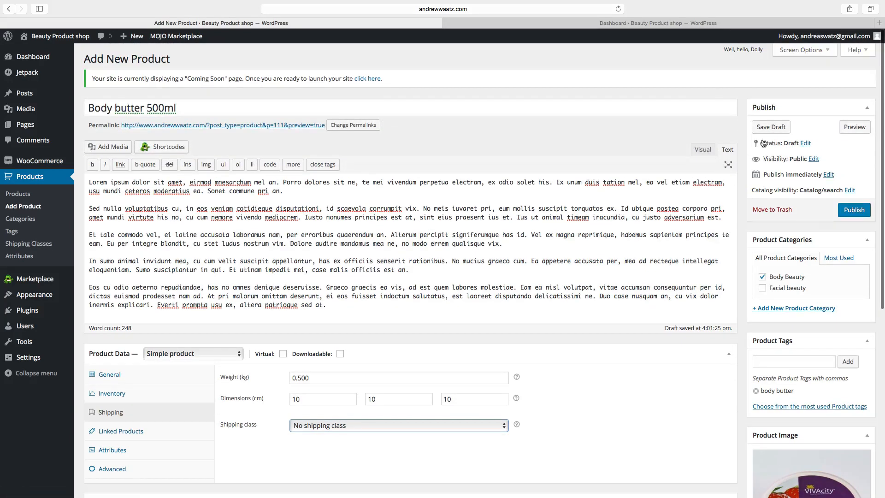
left_click(777, 129)
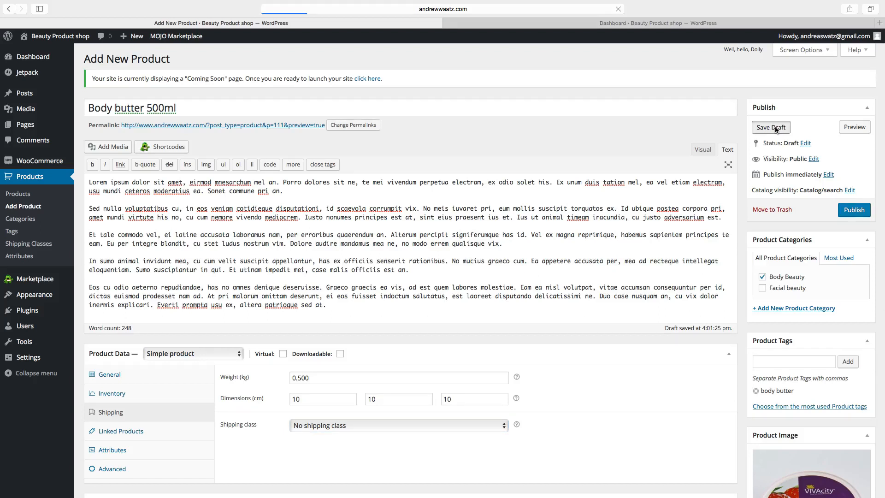
Check the Shipping Classes page, which has no classes, then return to the Body butter 500ml editor.
scroll(261, 350, "down", 1)
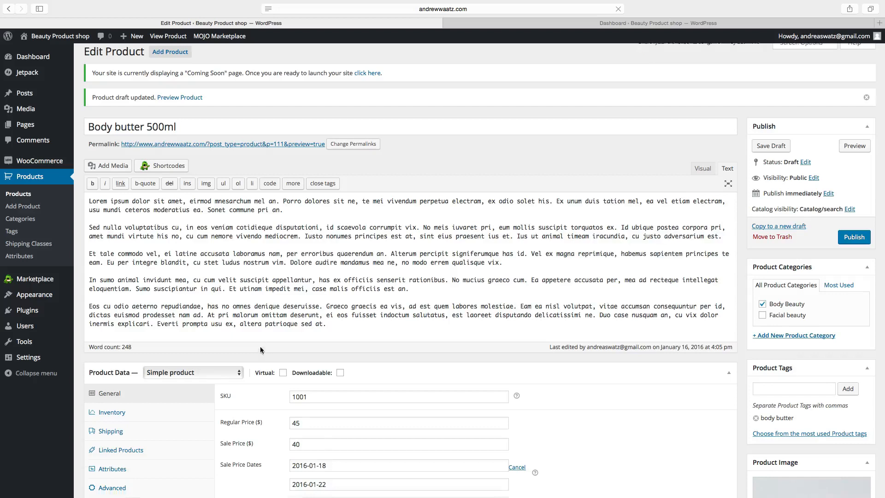
scroll(262, 350, "down", 5)
left_click(22, 245)
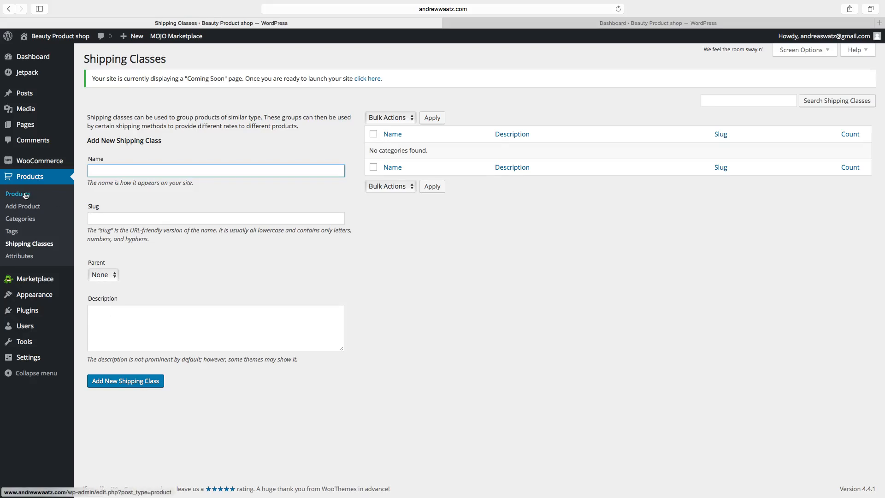
left_click(9, 9)
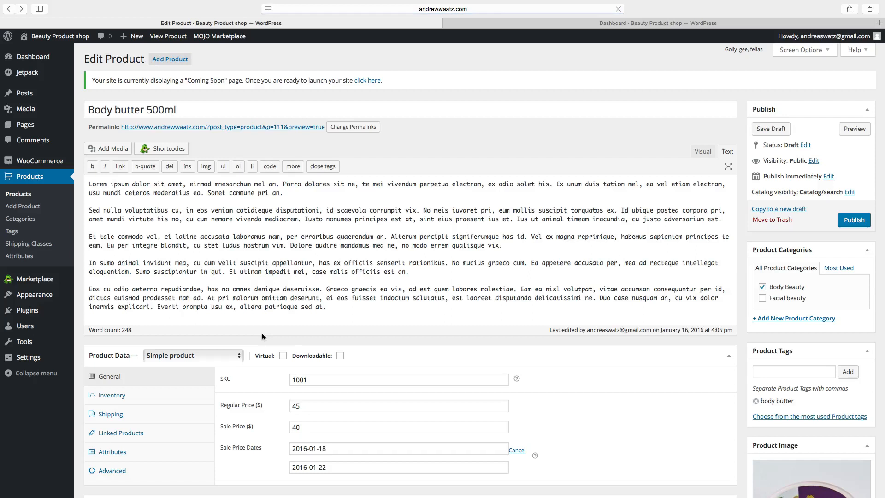
Review the Linked Products options and Grouping help, then bring up the Attributes settings.
scroll(217, 300, "down", 5)
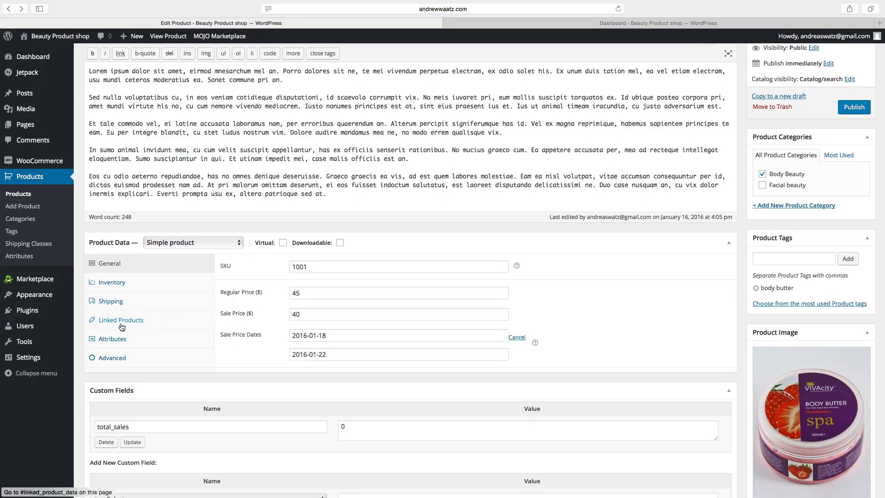
left_click(123, 323)
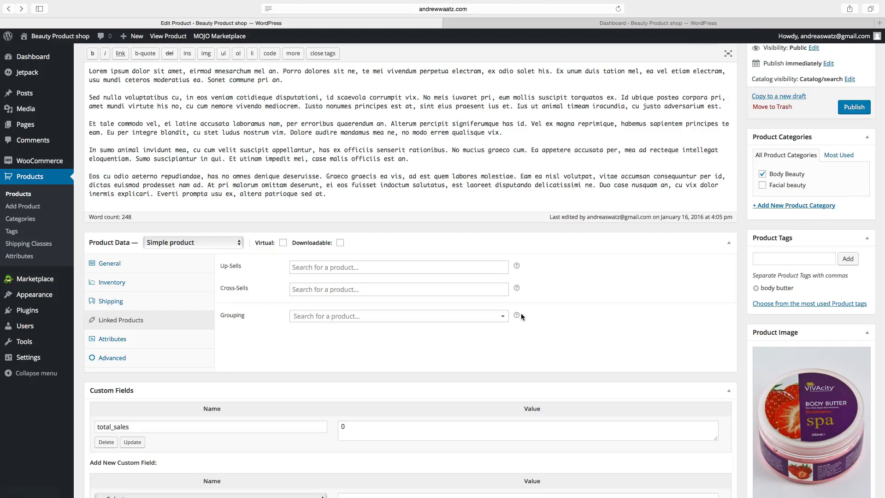
mouse_move(517, 317)
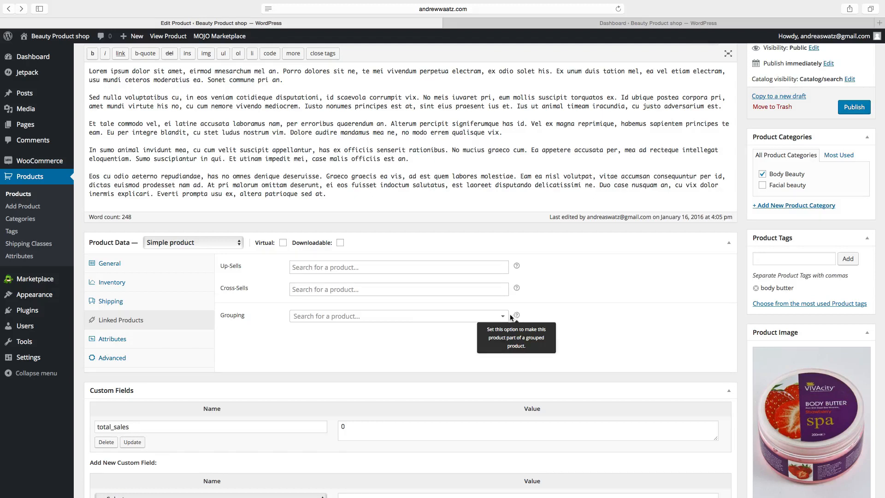
left_click(113, 343)
scroll(227, 332, "up", 1)
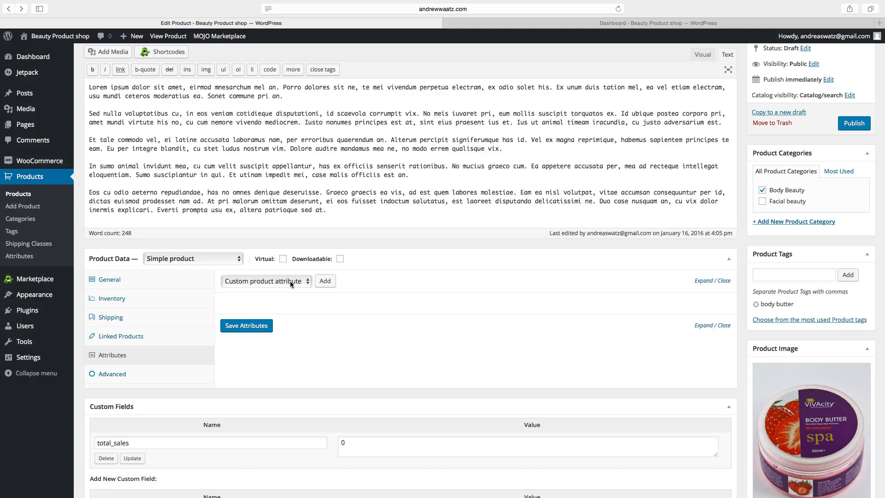
Add a custom attribute 'Flavour' with values 'Mango | strawberry' and save it.
left_click(323, 282)
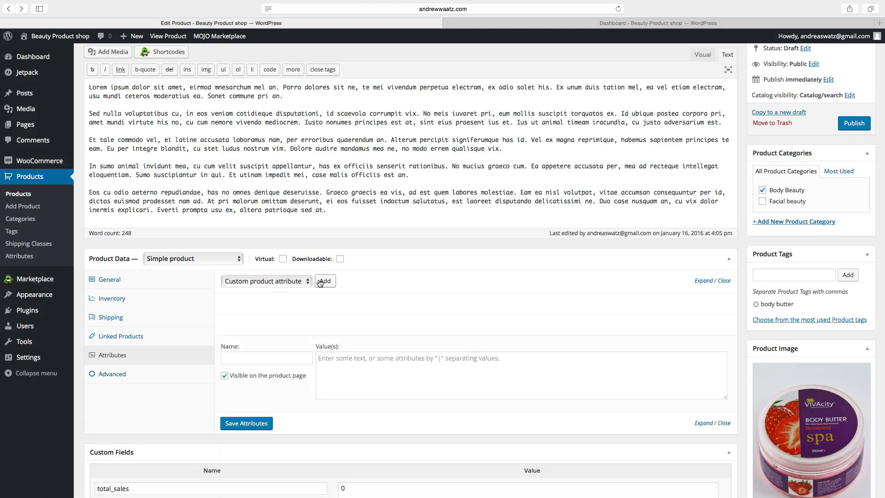
left_click(250, 357)
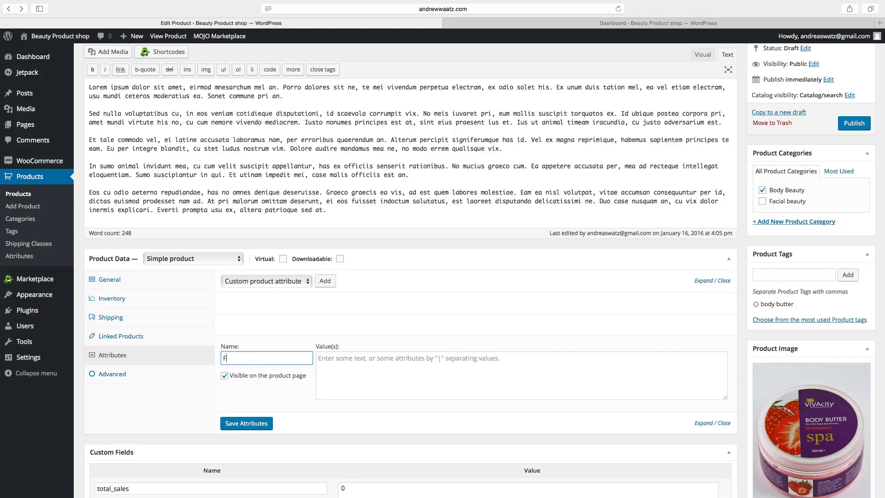
type("Flavour")
left_click(329, 360)
type("Mango")
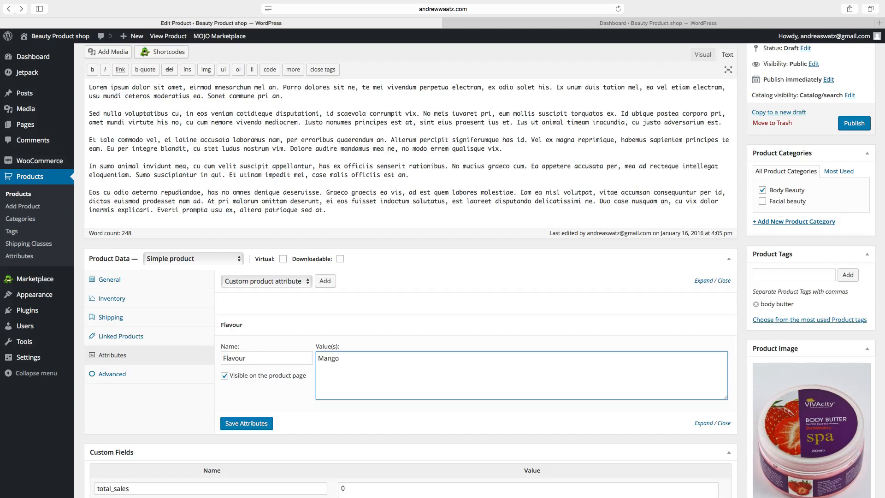
type("| strawberry")
left_click(243, 426)
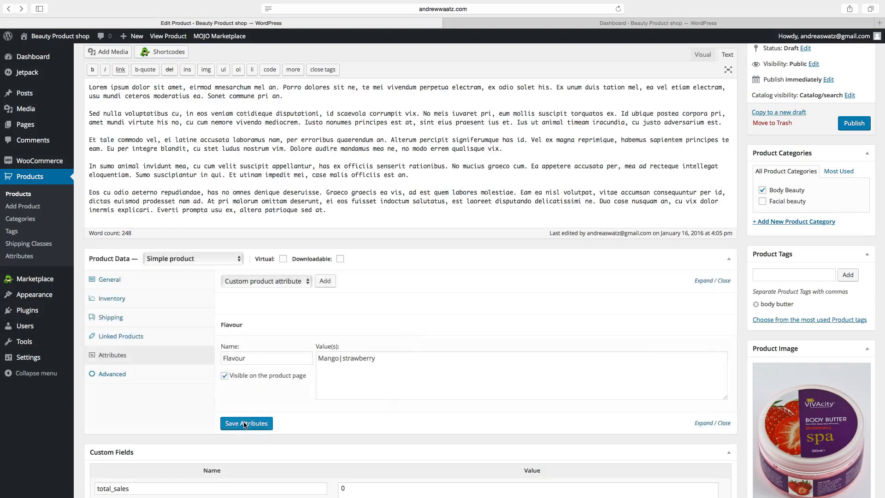
left_click(183, 262)
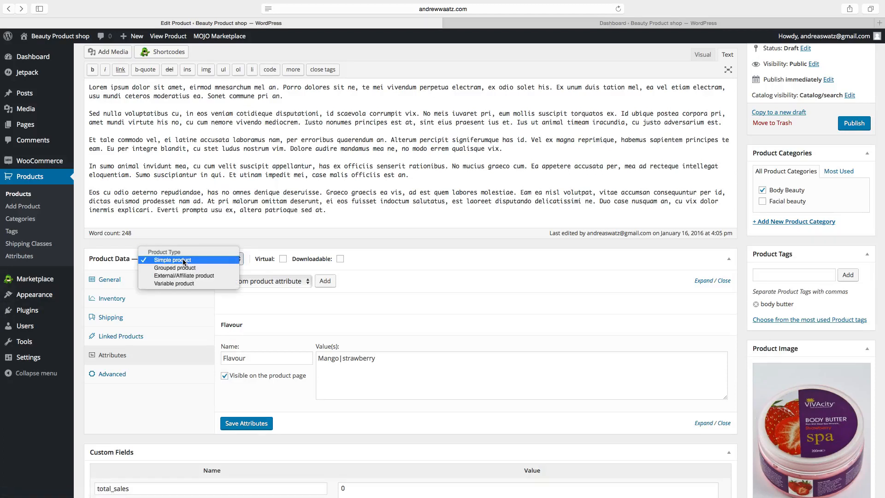
Make the product a Variable product and resave the Flavour attribute settings for variations.
left_click(183, 284)
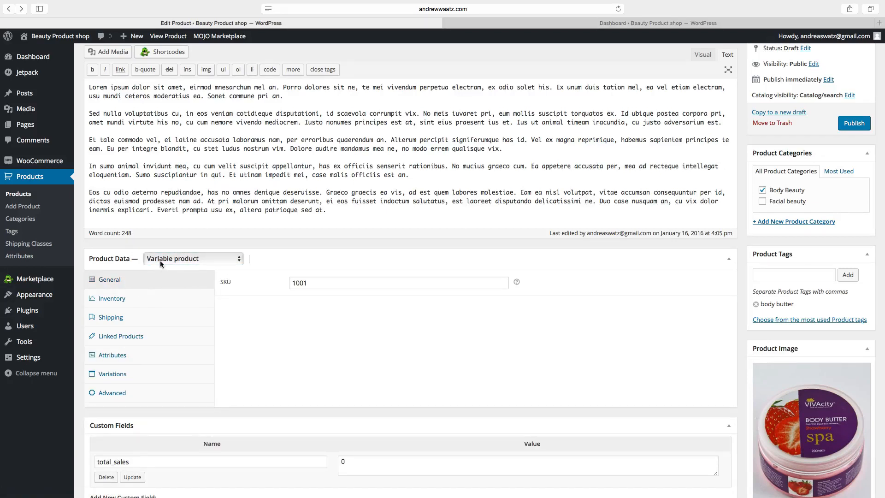
left_click(117, 358)
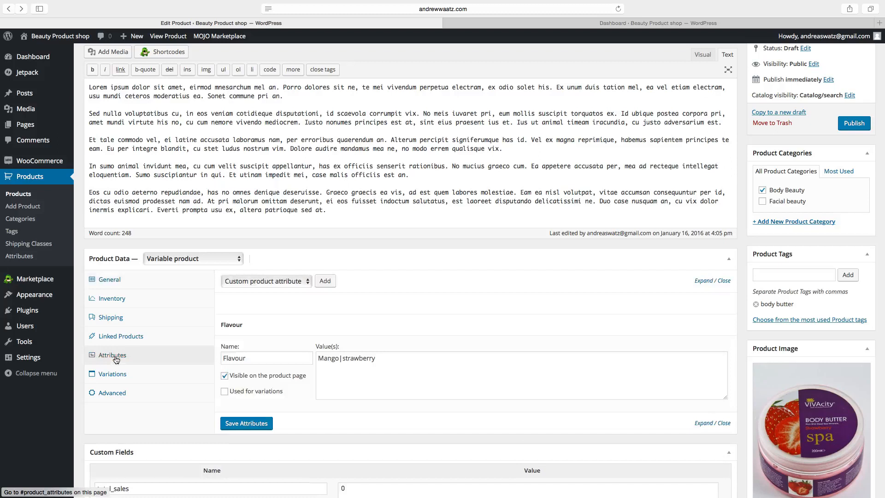
left_click(224, 376)
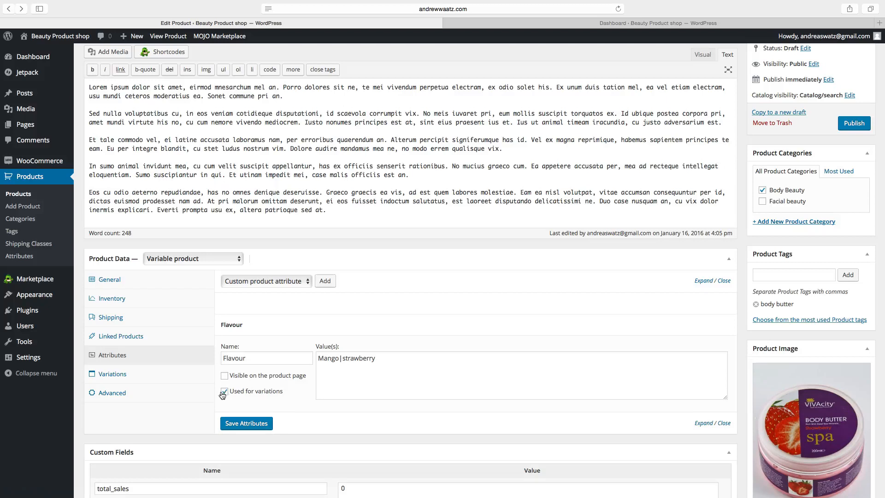
left_click(242, 425)
Add two flavour variations: #112 Mango and #113 strawberry.
left_click(116, 375)
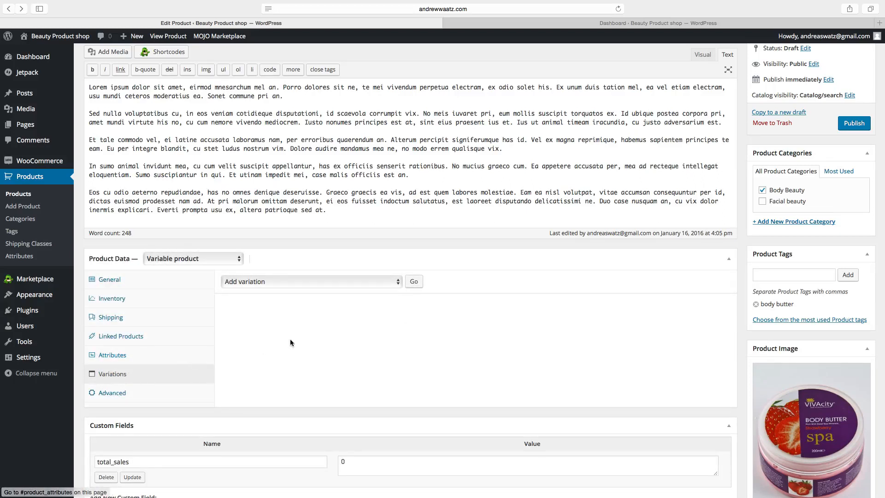
left_click(415, 283)
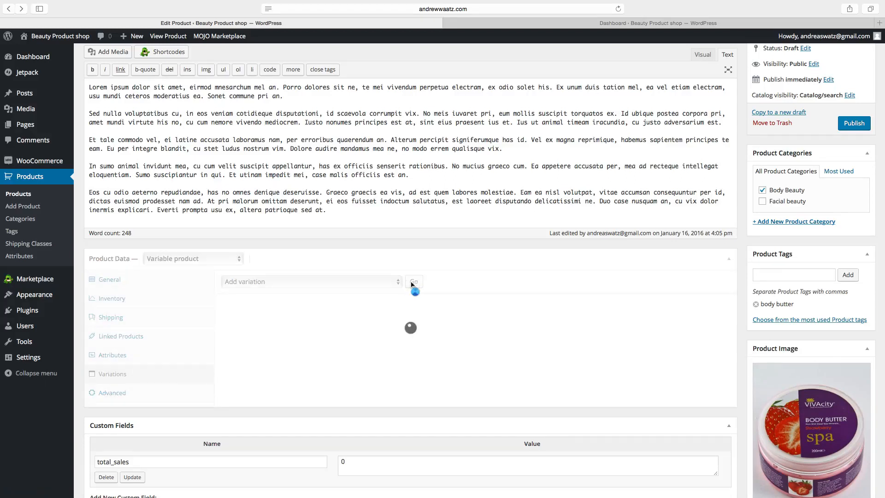
left_click(272, 329)
left_click(273, 331)
left_click(275, 330)
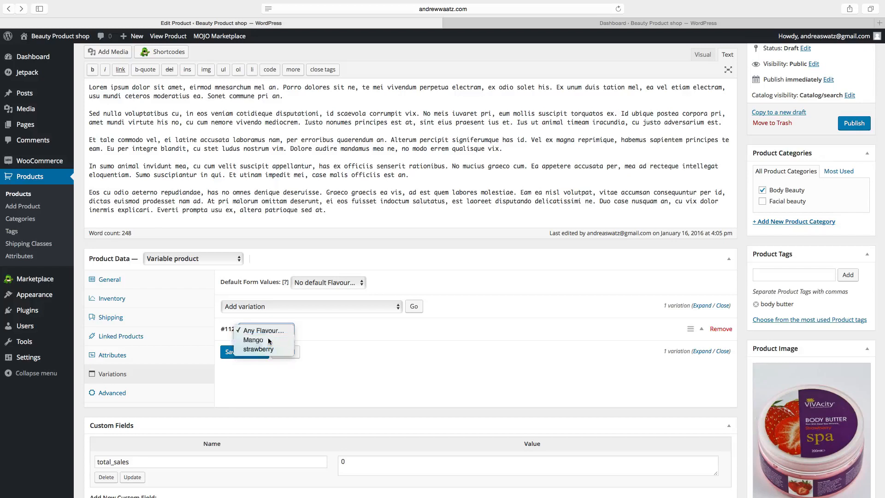
left_click(267, 341)
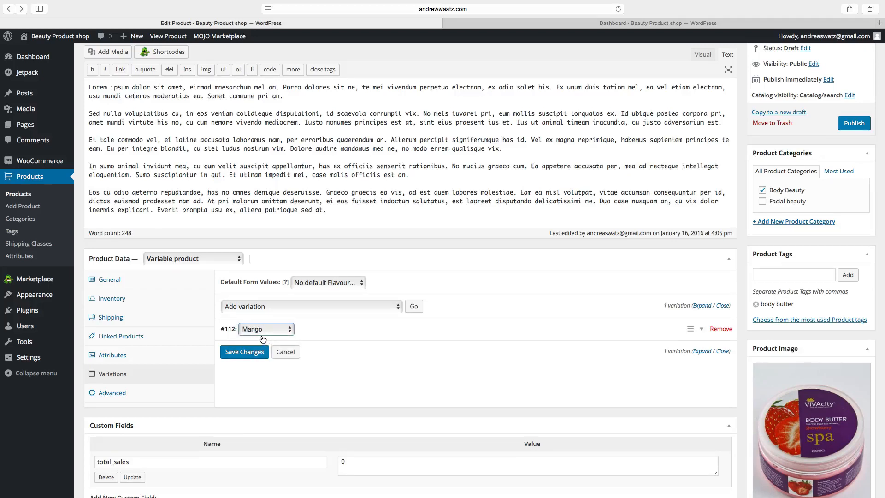
left_click(414, 307)
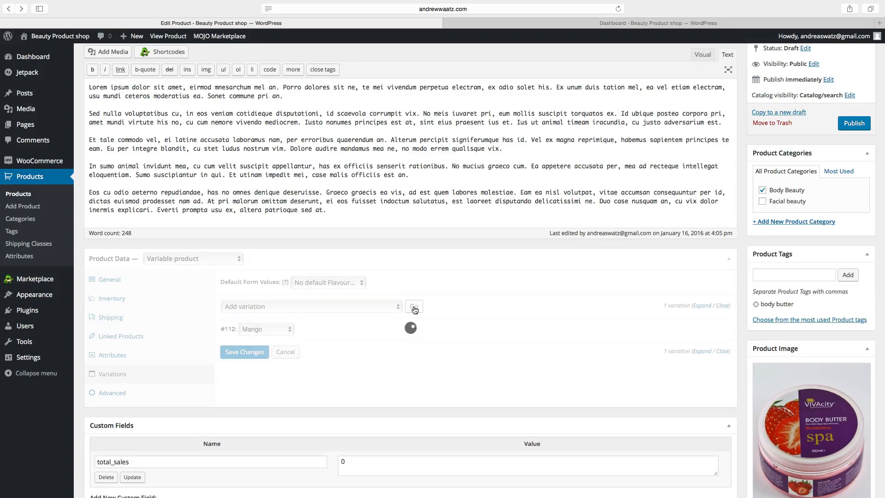
left_click(278, 330)
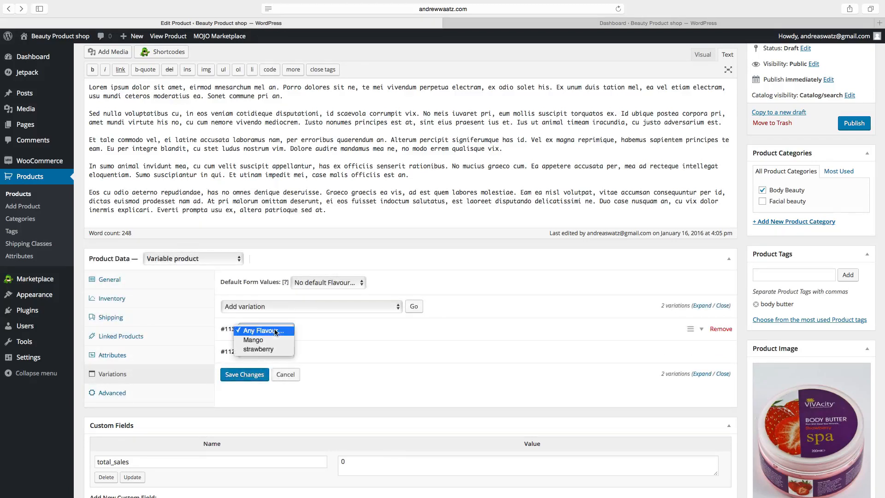
left_click(269, 350)
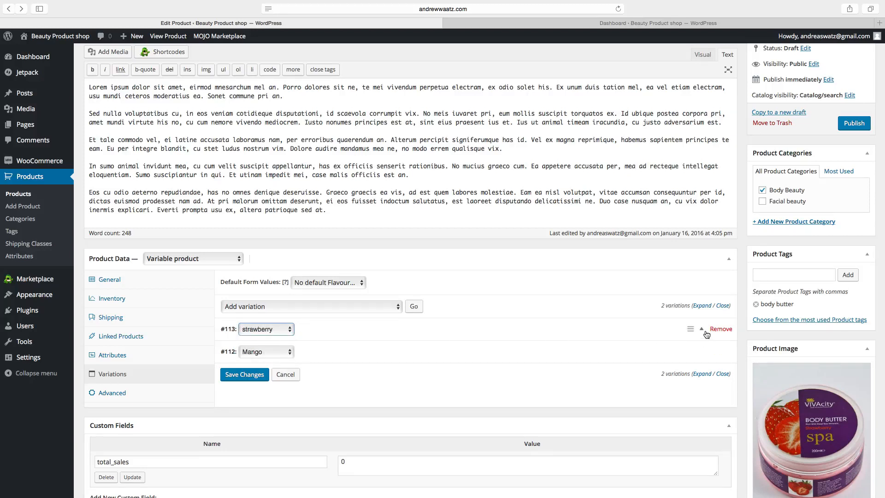
left_click(702, 331)
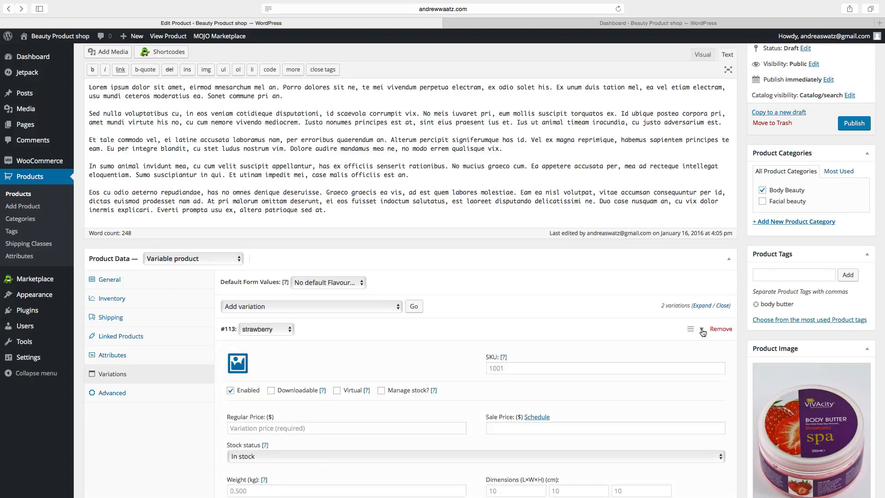
Give variation #113 (strawberry) a regular price of 45 and a managed stock of 15, then save.
scroll(361, 389, "down", 5)
left_click(249, 207)
type("10")
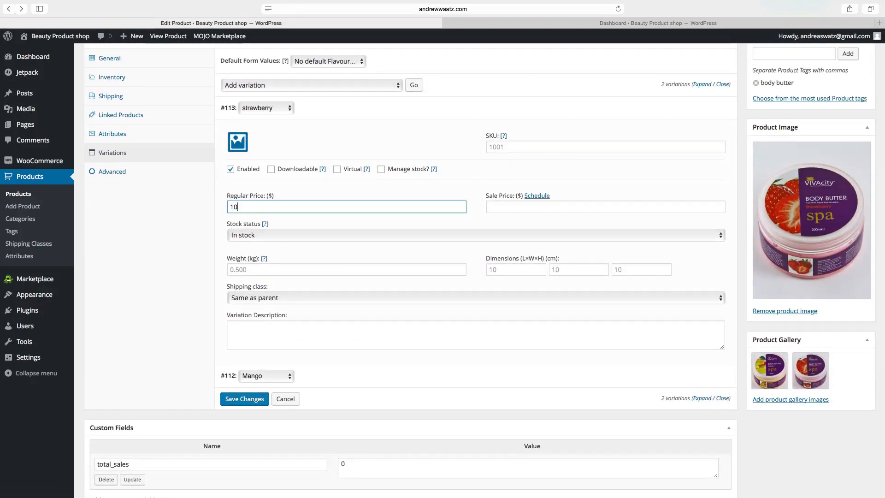
key("BackSpace")
type("45")
left_click(380, 170)
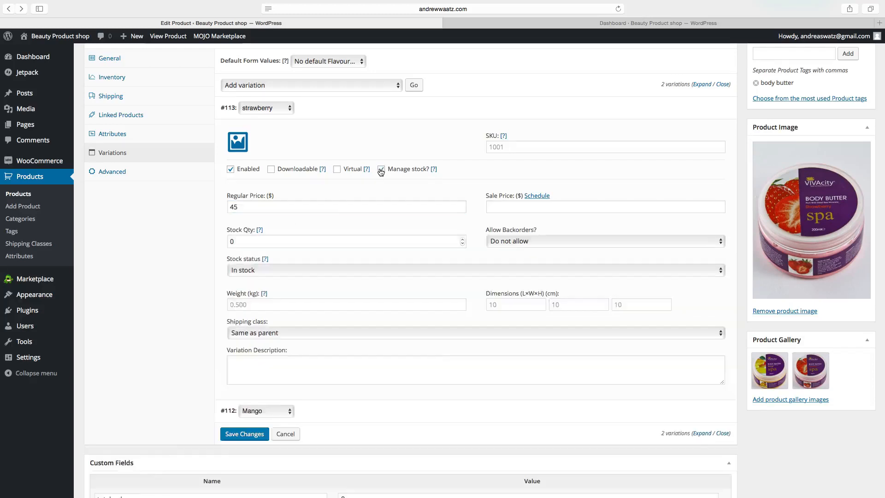
left_click_drag(243, 243, 227, 242)
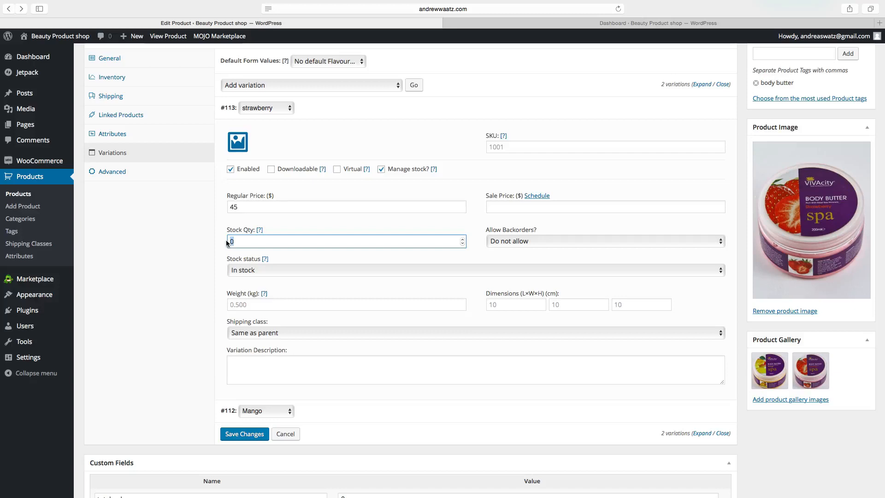
type("15")
left_click(244, 436)
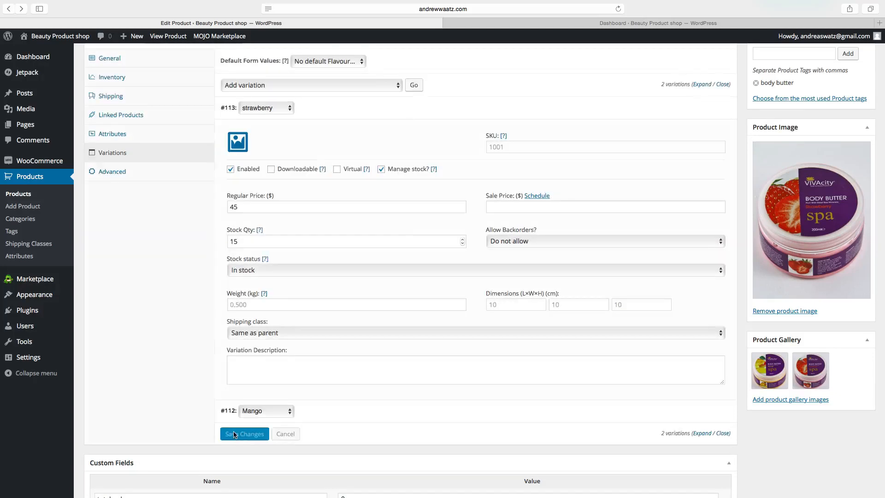
scroll(209, 405, "up", 3)
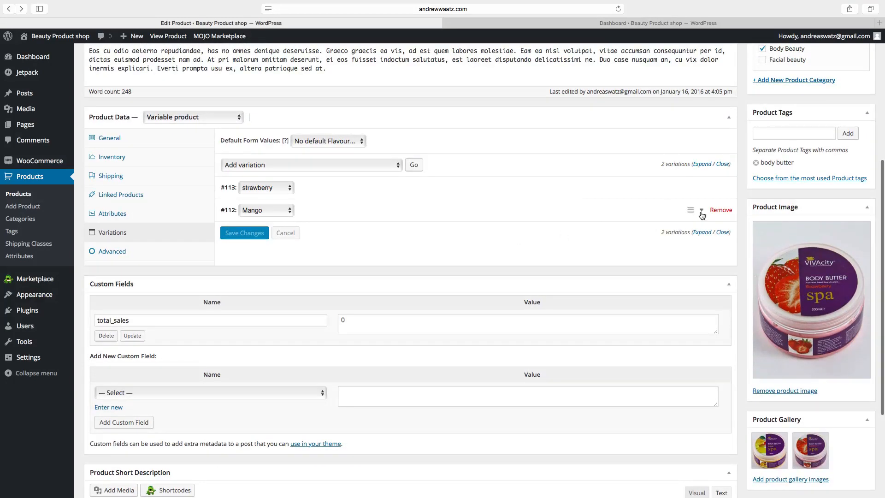
Look over the Mango variation and Advanced settings, then publish Body butter 500ml.
left_click(702, 211)
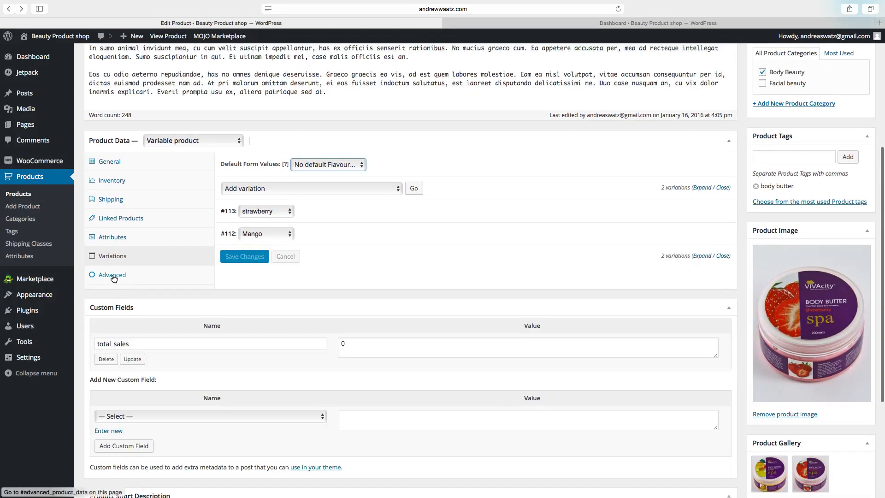
left_click(112, 275)
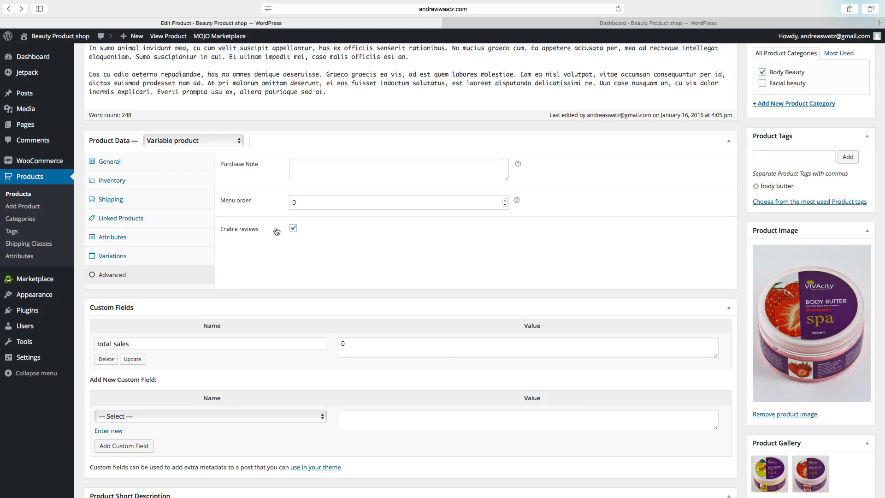
scroll(359, 224, "up", 5)
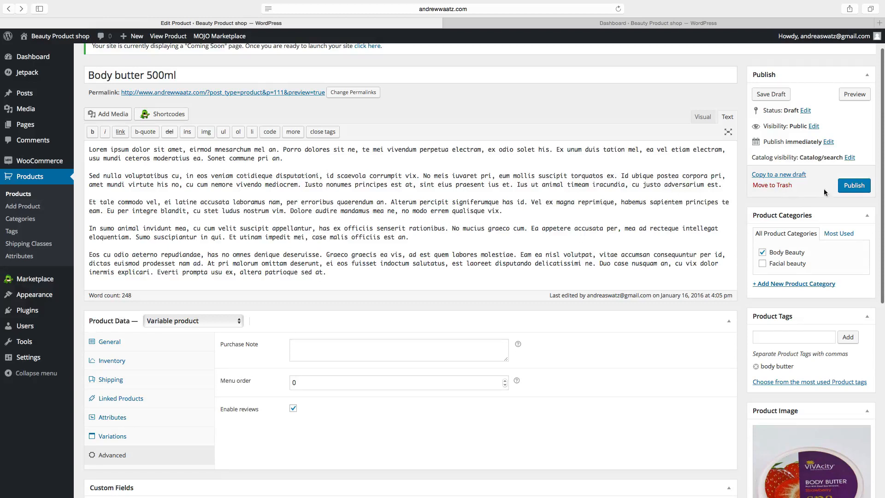
left_click(853, 186)
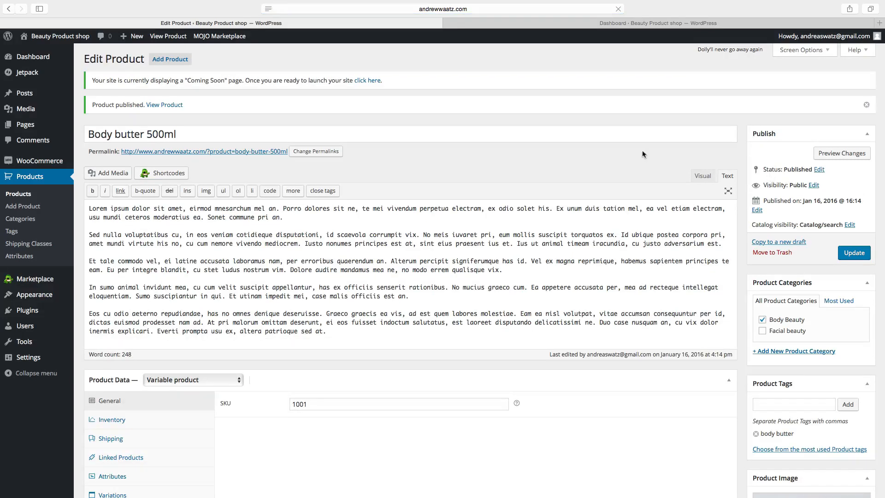
Visit the live store's Shop page and open the Body butter 500ml product.
left_click(60, 39)
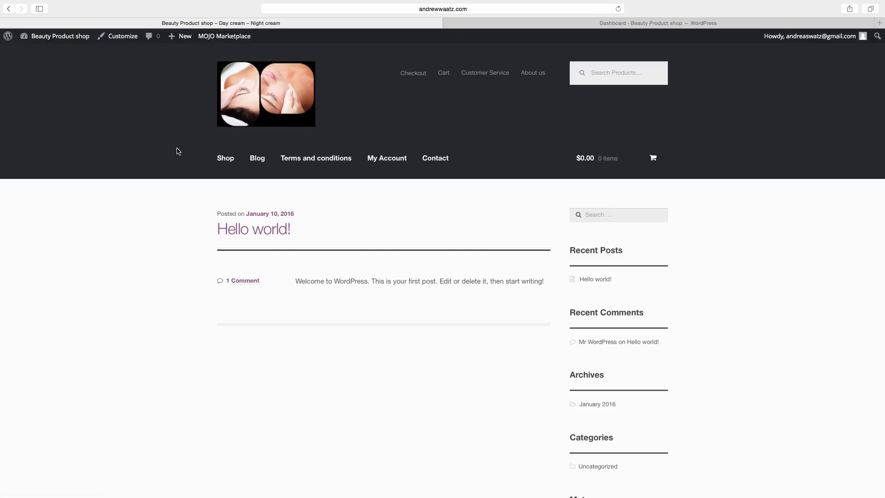
left_click(221, 163)
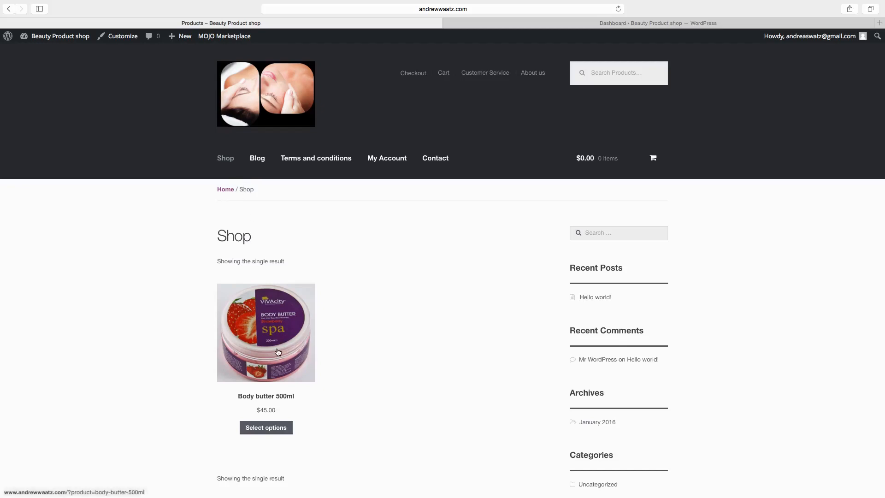
left_click(261, 429)
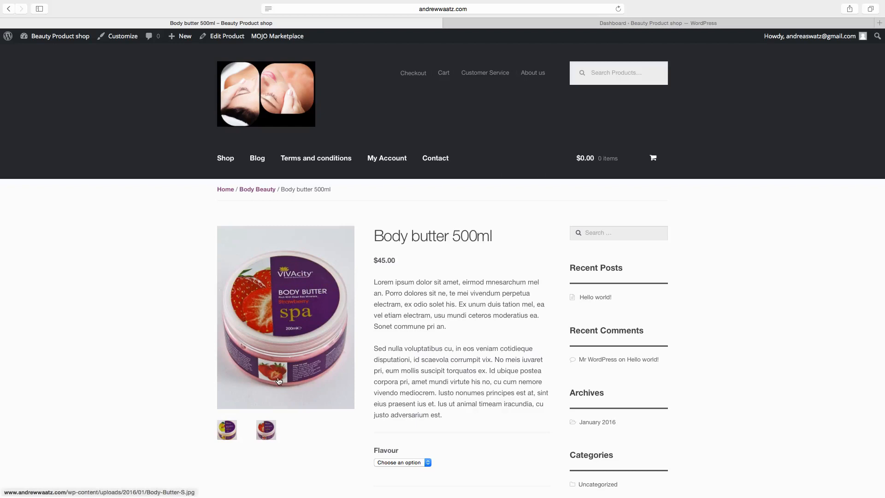
scroll(477, 262, "down", 3)
scroll(477, 262, "up", 1)
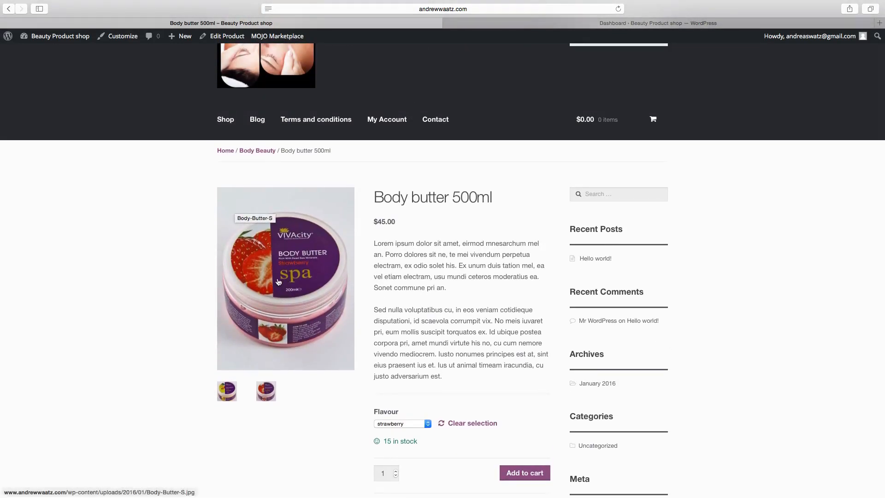
scroll(279, 282, "down", 1)
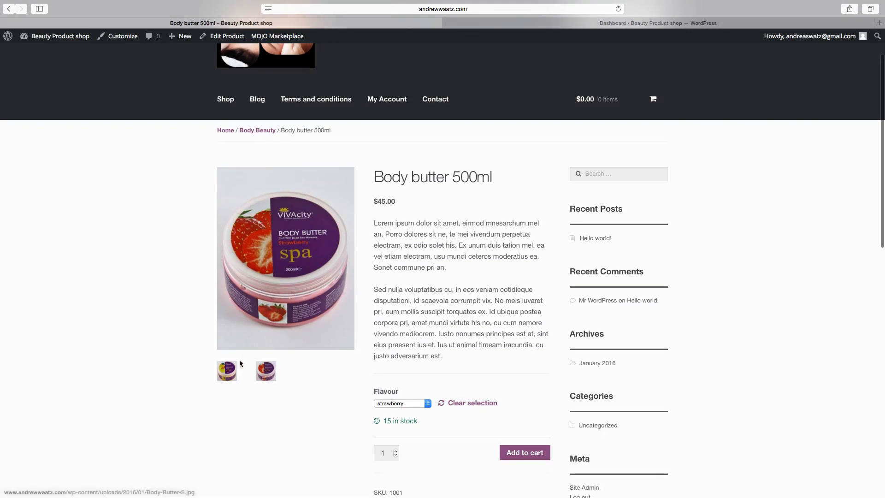
Enlarge the product gallery, page through the photos, and close the lightbox.
left_click(233, 374)
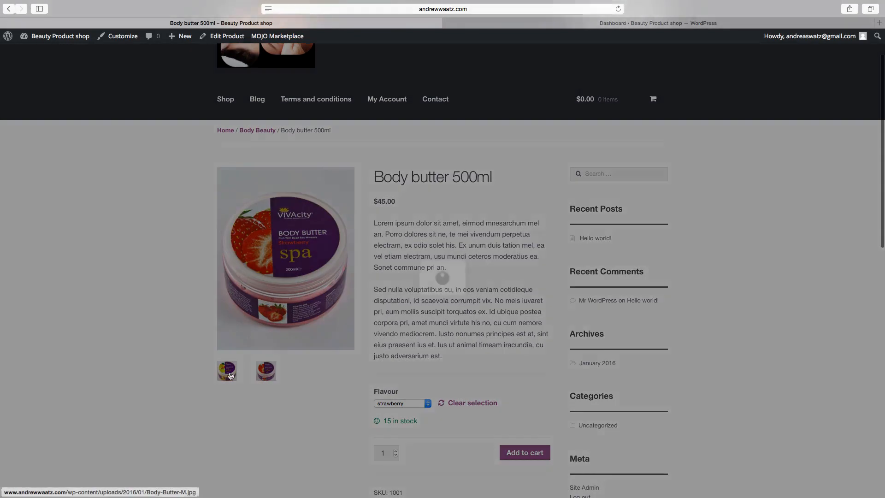
left_click(401, 375)
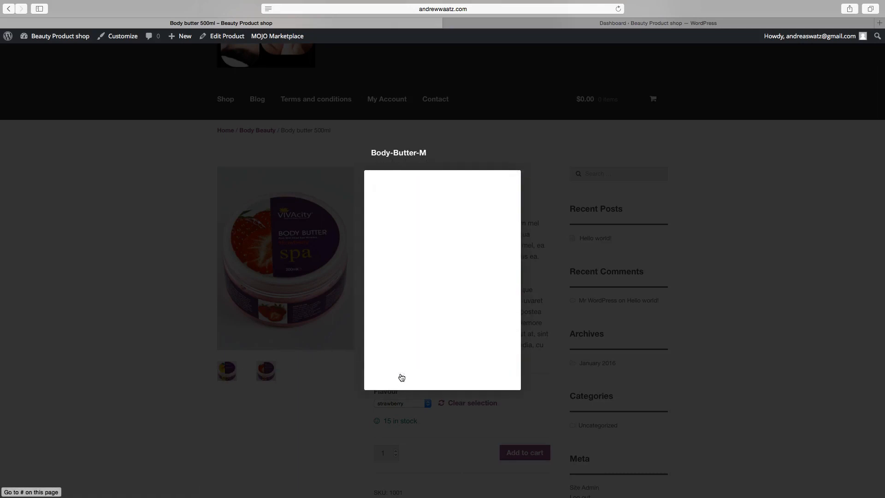
left_click(401, 375)
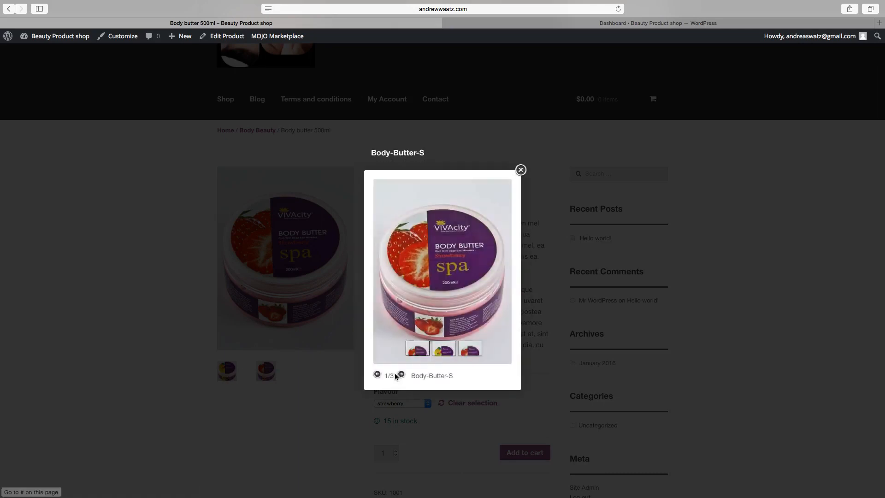
left_click(522, 170)
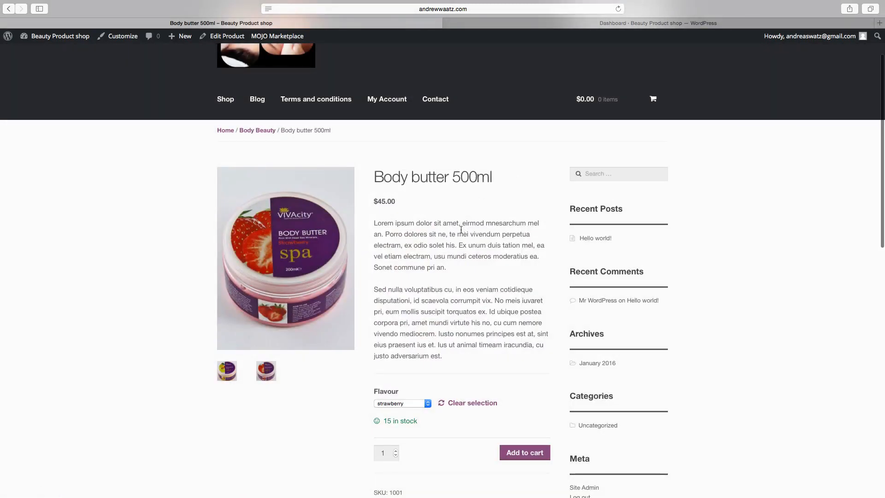
scroll(455, 319, "down", 3)
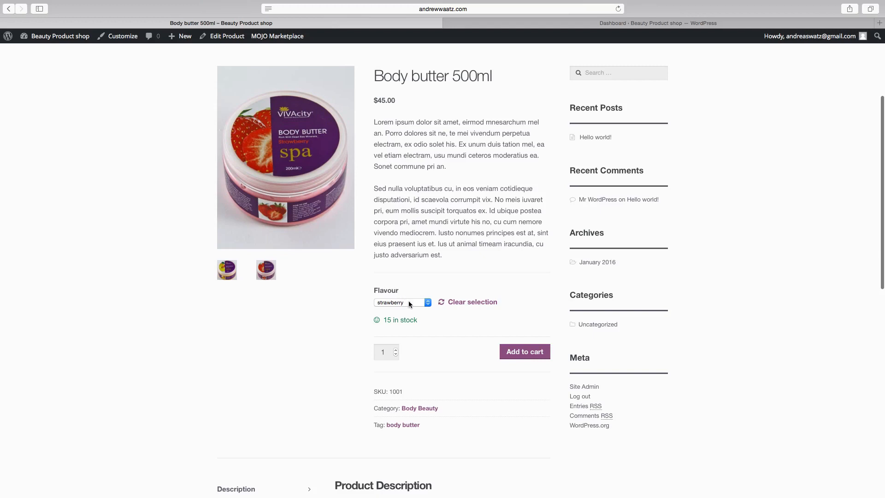
Switch the product's Flavour to Mango, then back to strawberry.
left_click(408, 300)
left_click(397, 293)
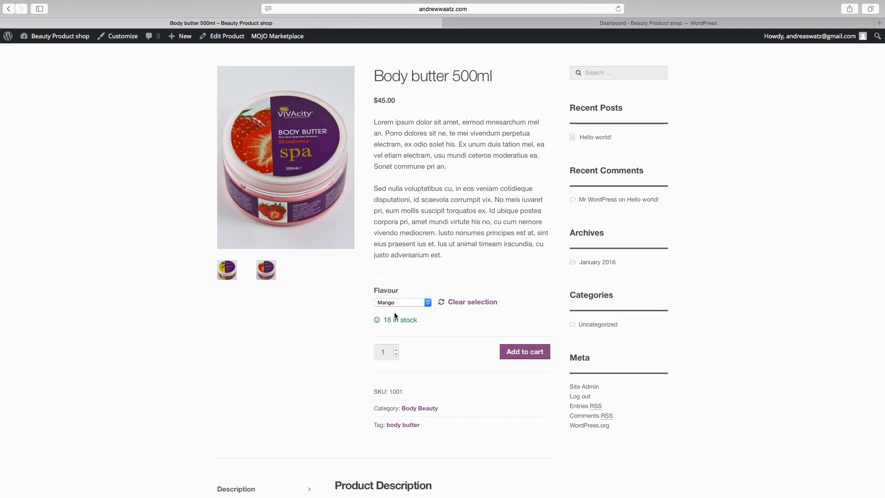
left_click(405, 300)
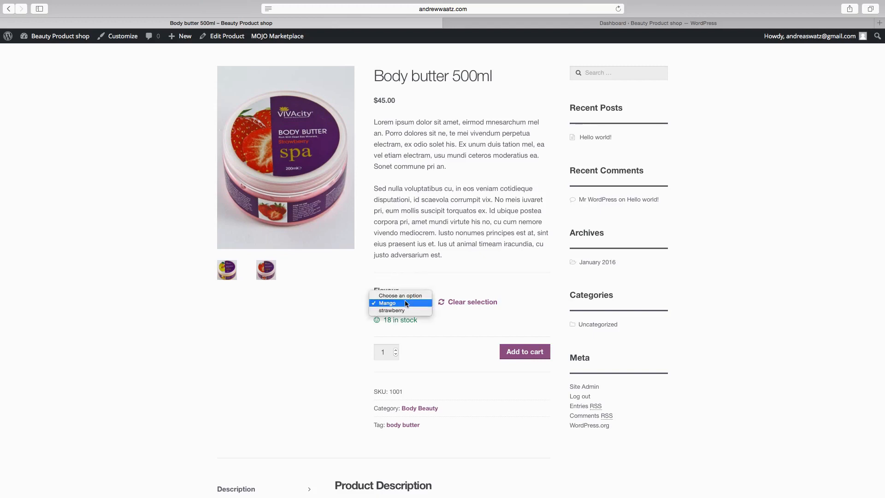
left_click(402, 309)
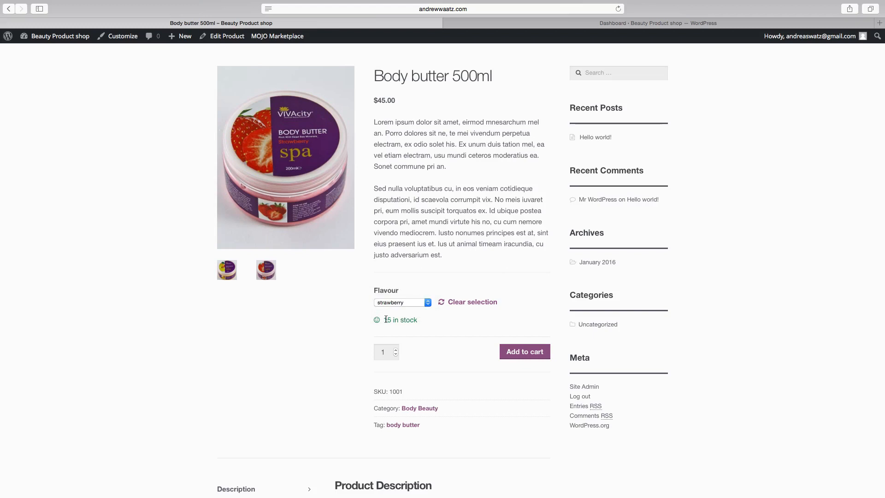
View the product's Additional Information tab.
scroll(402, 330, "down", 5)
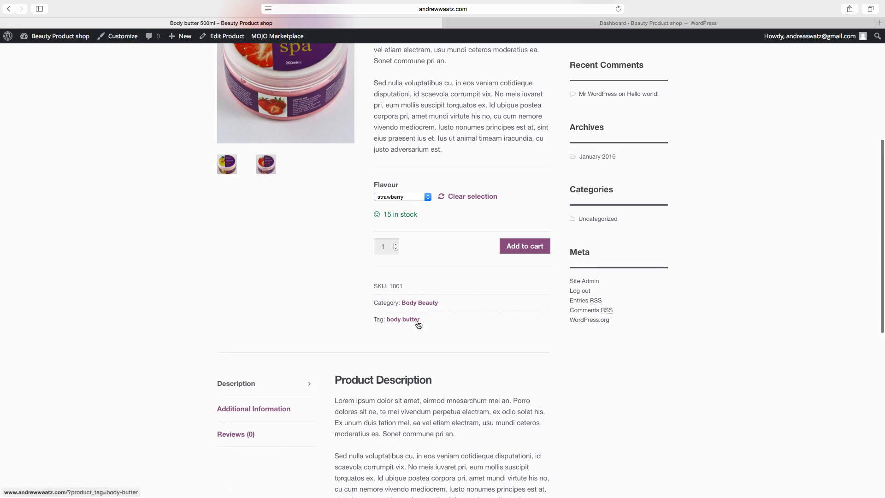
scroll(419, 325, "down", 10)
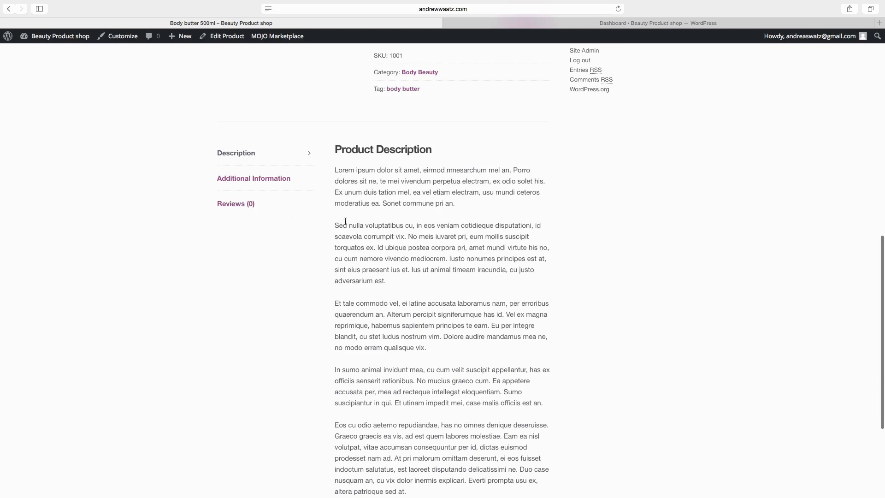
left_click(235, 179)
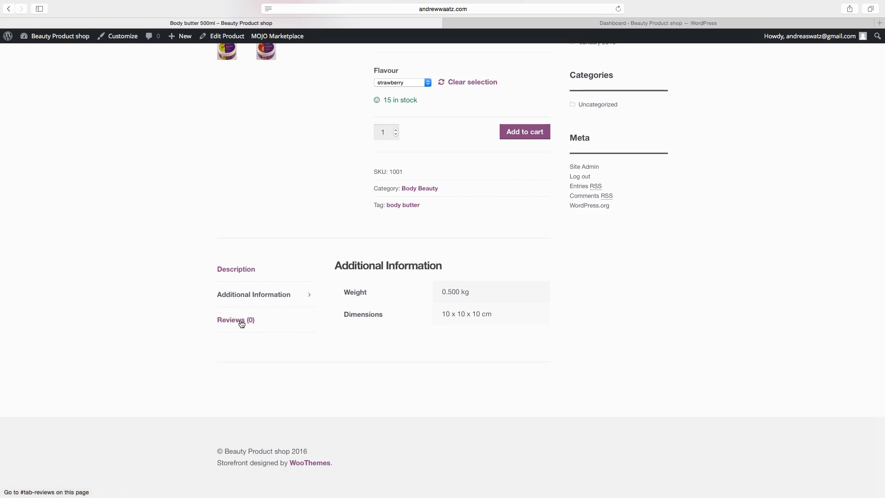
scroll(242, 324, "up", 10)
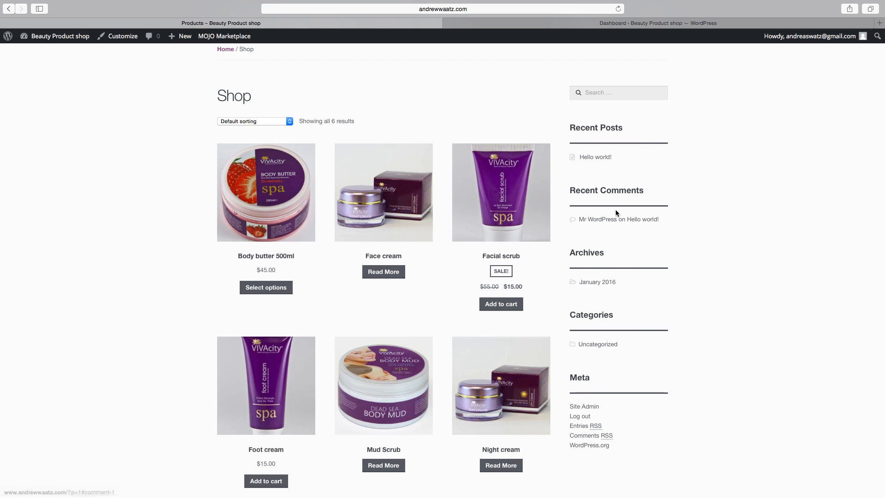
scroll(622, 243, "down", 5)
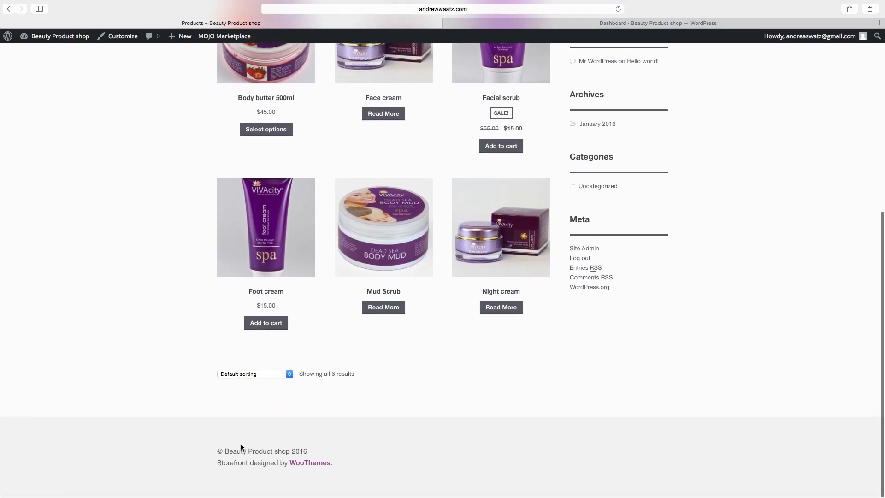
scroll(464, 445, "up", 8)
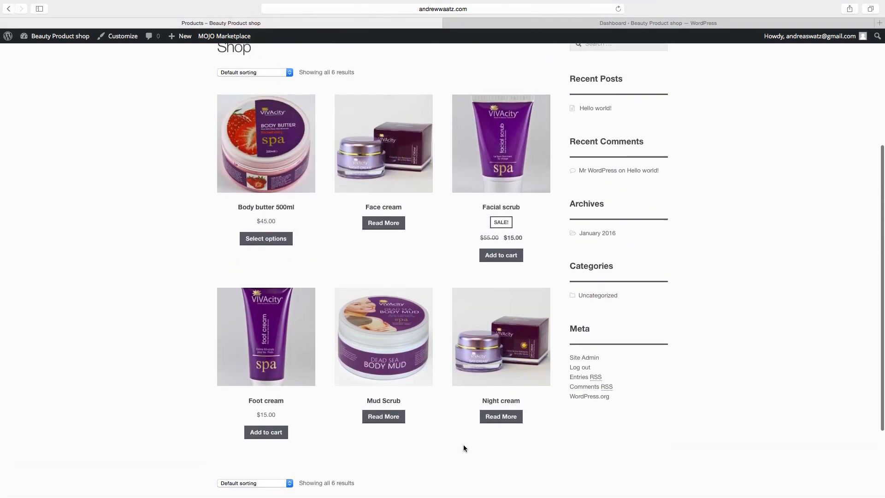
scroll(441, 331, "down", 3)
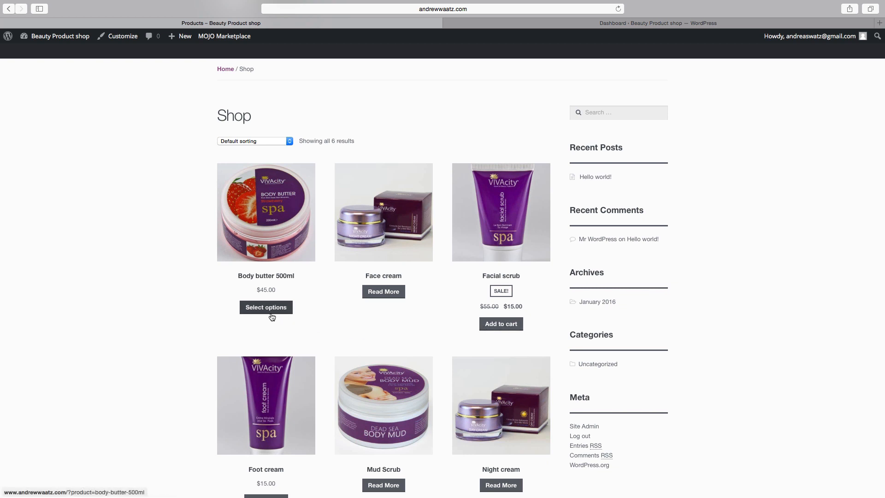
left_click(124, 39)
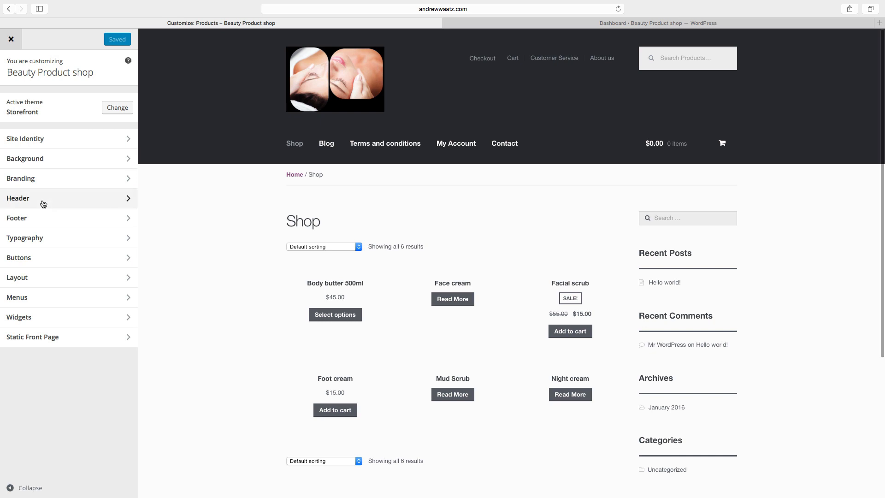
Set the button background colour to red (#dd3333), publish it, and close the customizer.
left_click(17, 261)
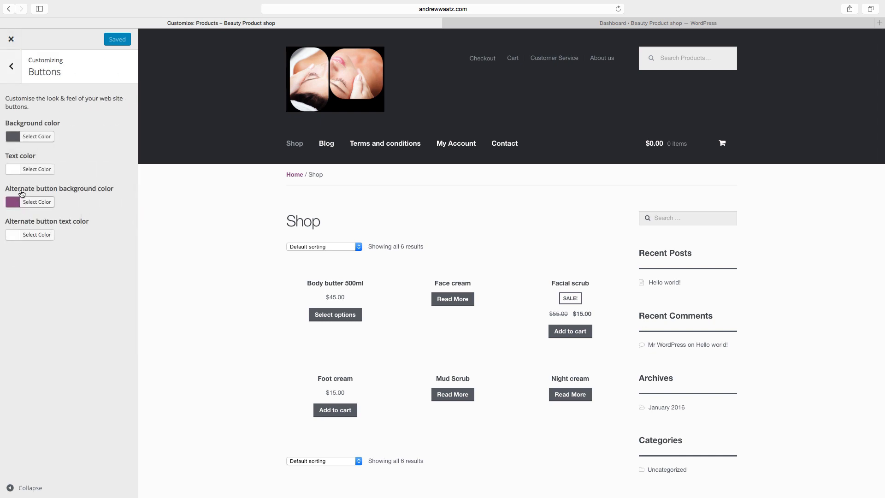
left_click(38, 137)
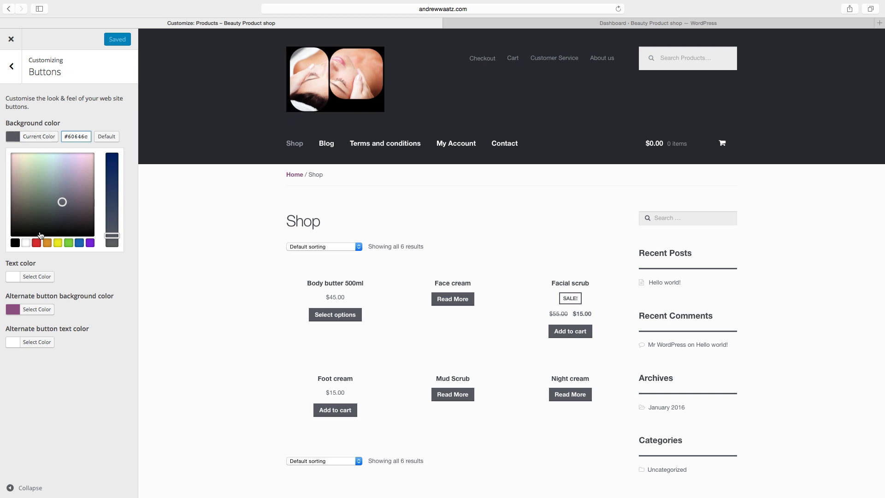
left_click(36, 243)
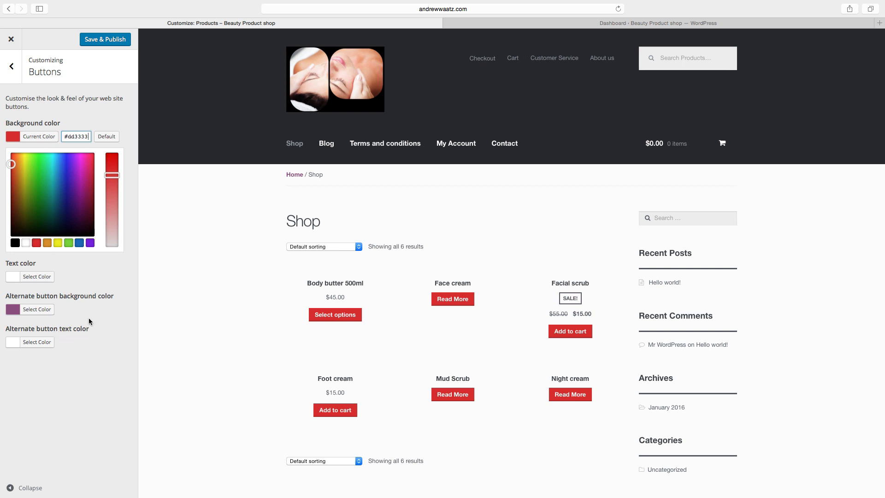
left_click(99, 44)
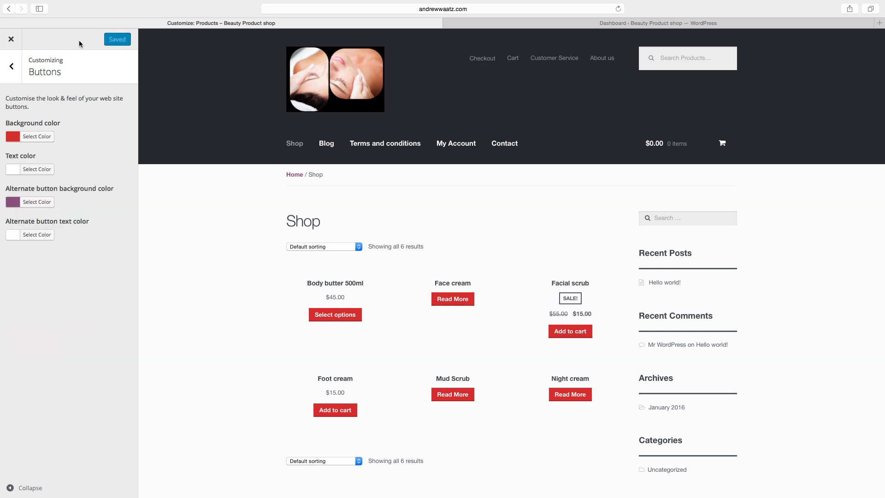
left_click(12, 41)
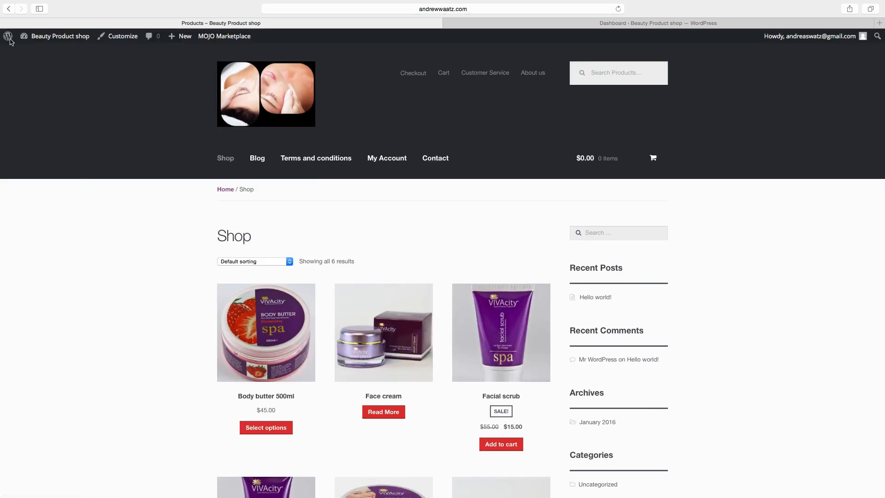
scroll(127, 233, "down", 2)
Scroll through the red-button Shop page, then switch to the admin Dashboard.
scroll(126, 233, "down", 2)
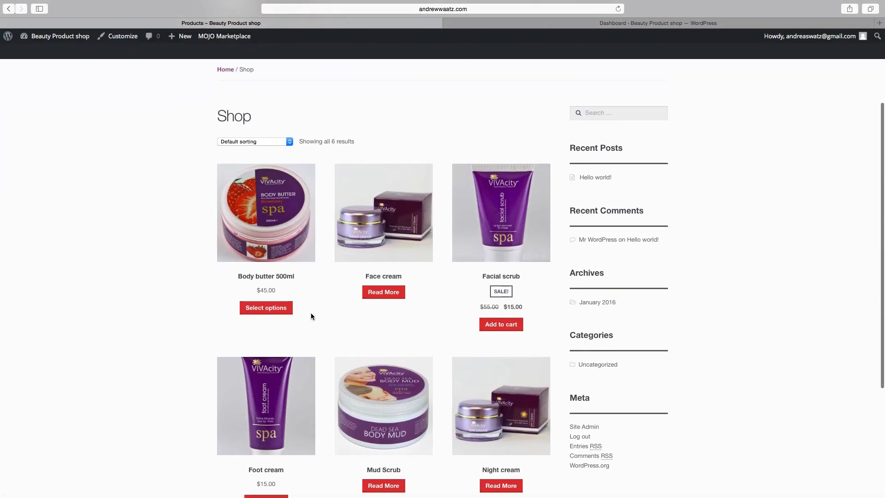
scroll(165, 344, "down", 3)
scroll(165, 343, "up", 5)
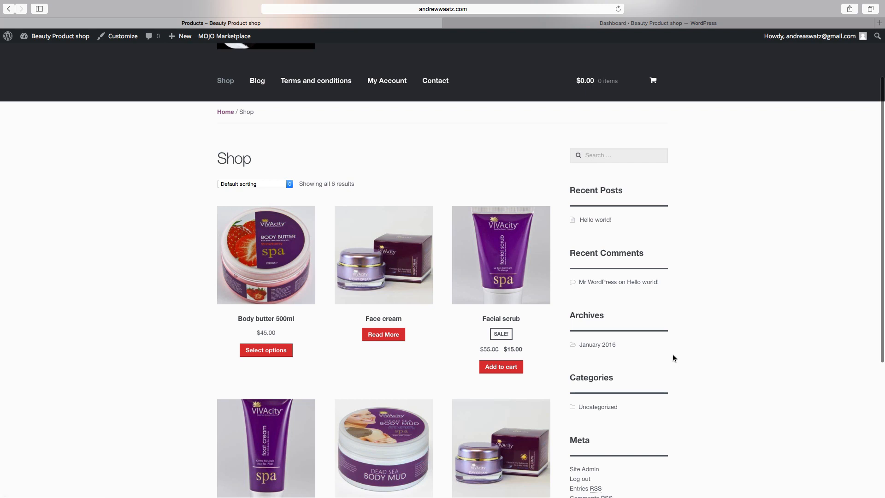
scroll(636, 346, "down", 2)
scroll(637, 350, "down", 1)
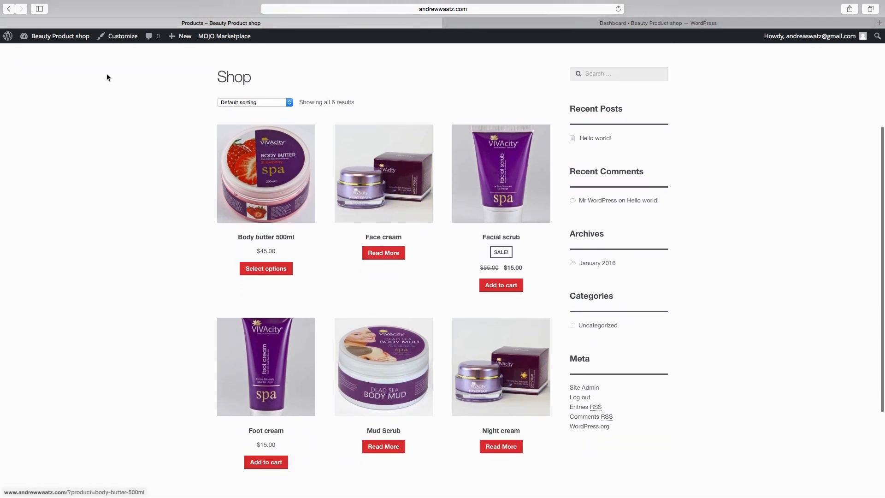
mouse_move(42, 36)
left_click(40, 53)
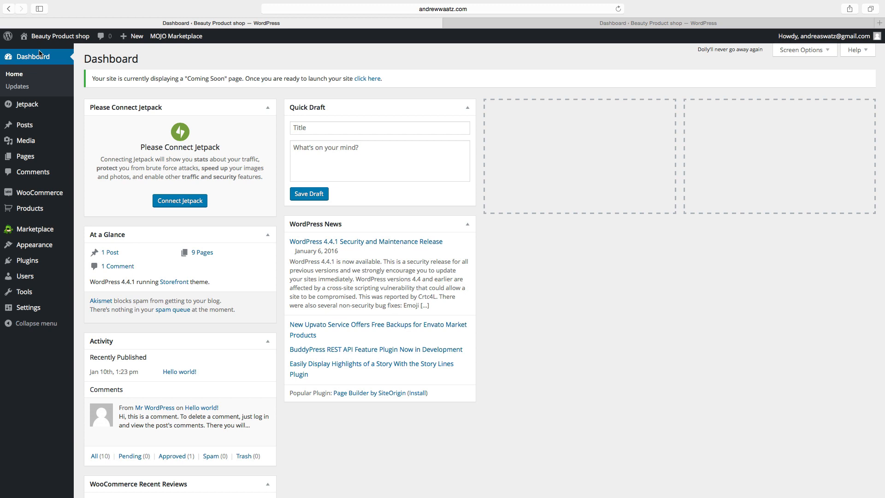
Go to Appearance > Widgets and scroll to the WooCommerce widgets.
mouse_move(36, 247)
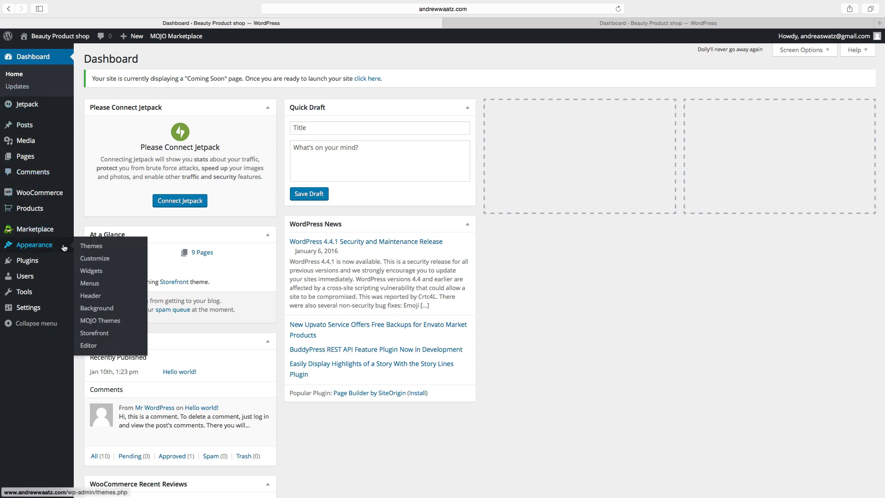
left_click(96, 274)
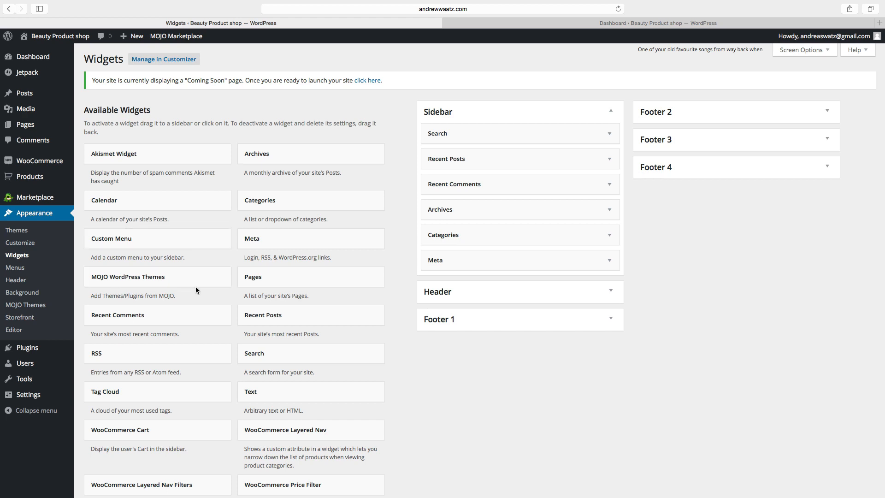
scroll(195, 288, "down", 2)
scroll(196, 288, "down", 5)
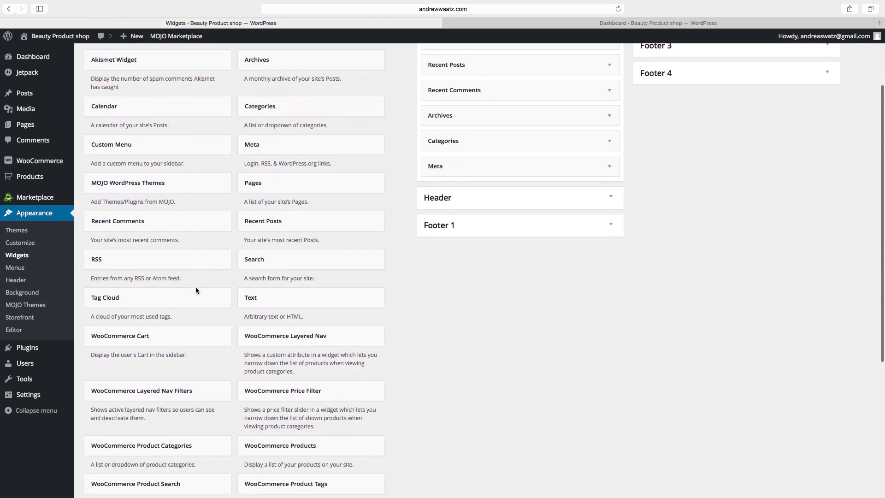
scroll(196, 292, "down", 2)
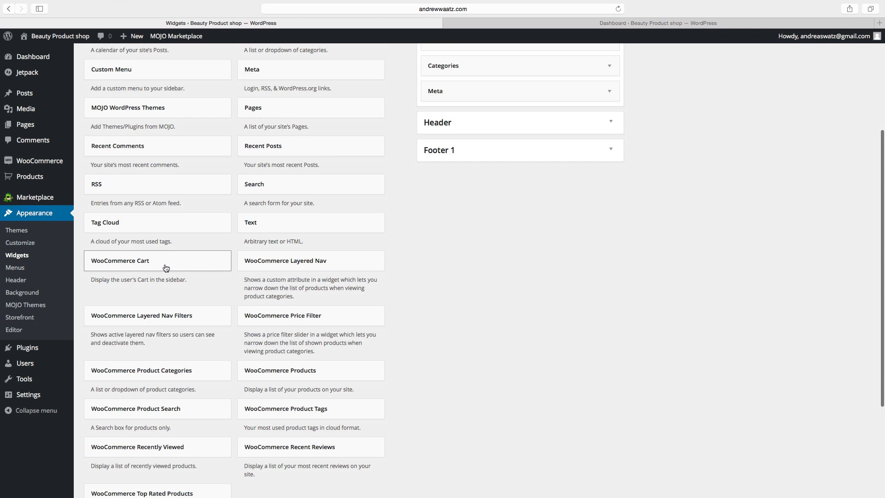
scroll(285, 266, "down", 4)
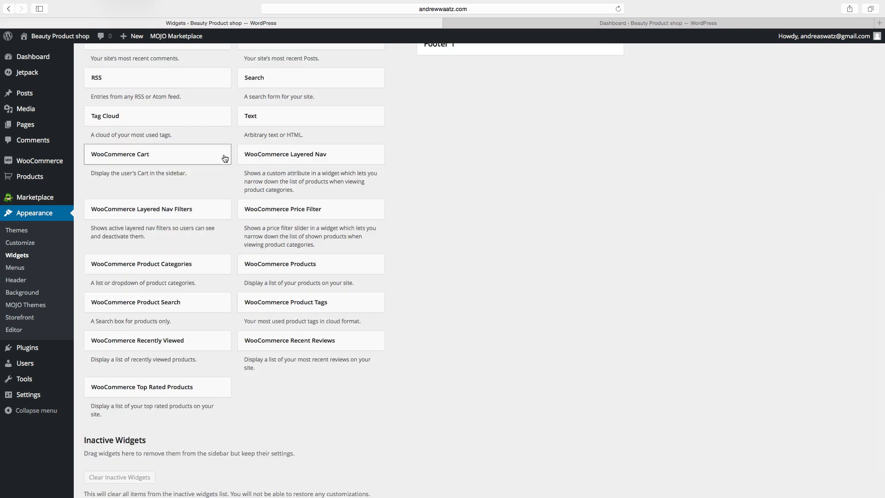
Add WooCommerce Product Categories to the Sidebar, ordered by name with hierarchy shown.
left_click(162, 268)
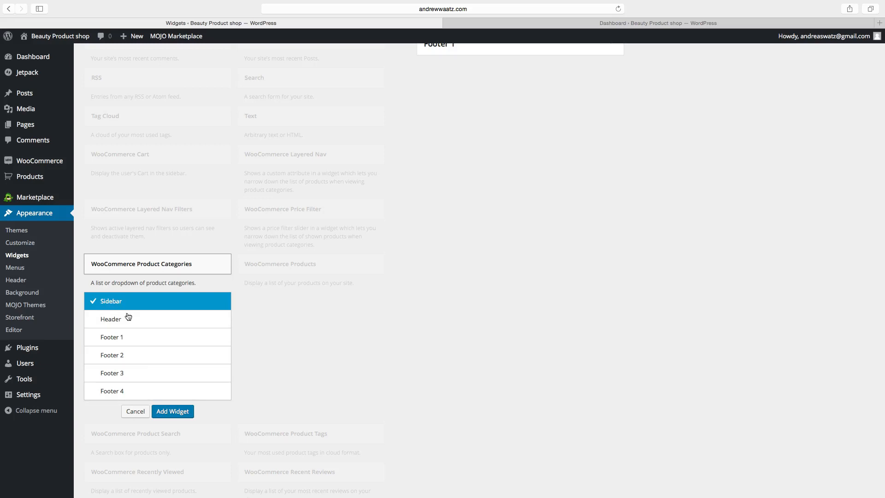
left_click(167, 415)
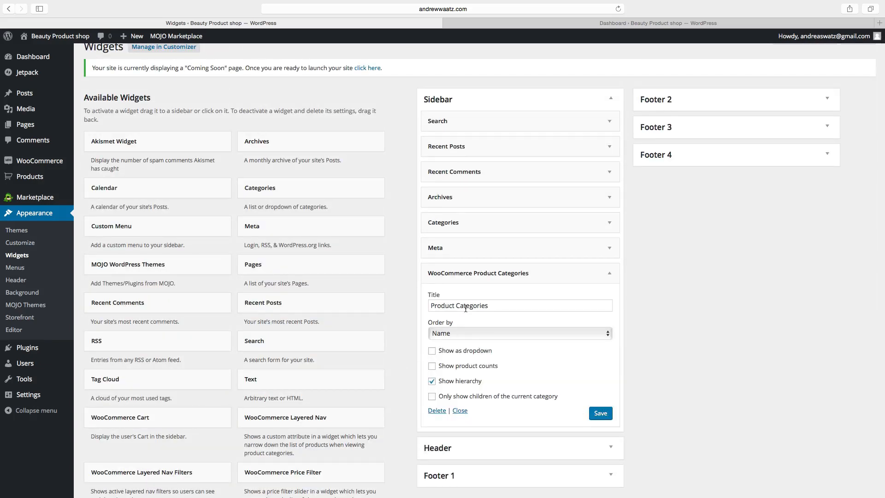
scroll(466, 308, "down", 3)
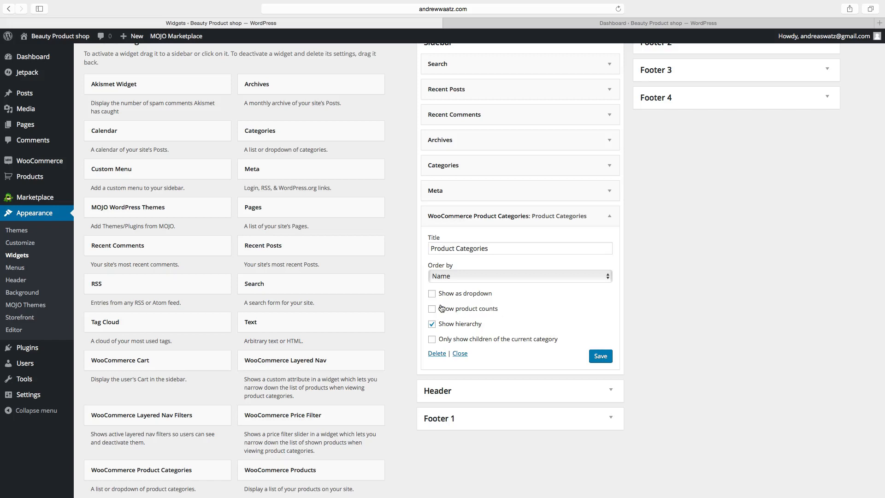
scroll(349, 311, "down", 5)
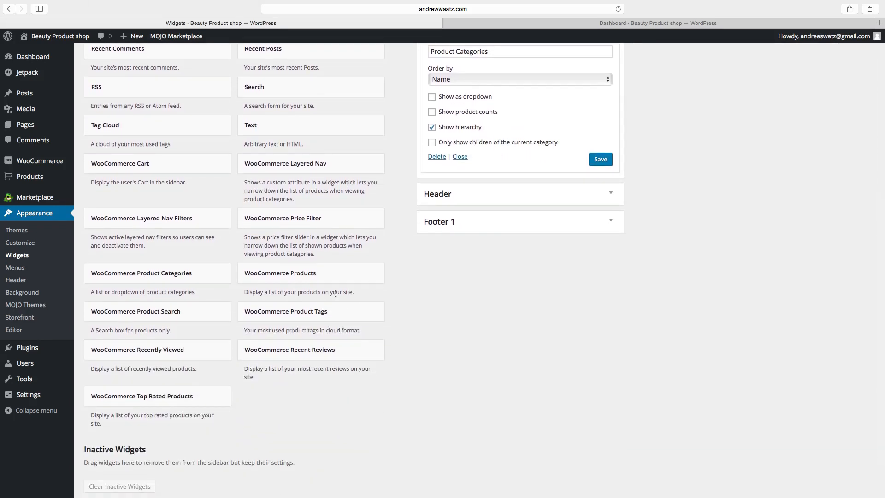
Add Cart, Price Filter ('Filter by price'), Products and Recently Viewed widgets to the Sidebar.
left_click(145, 166)
left_click(173, 311)
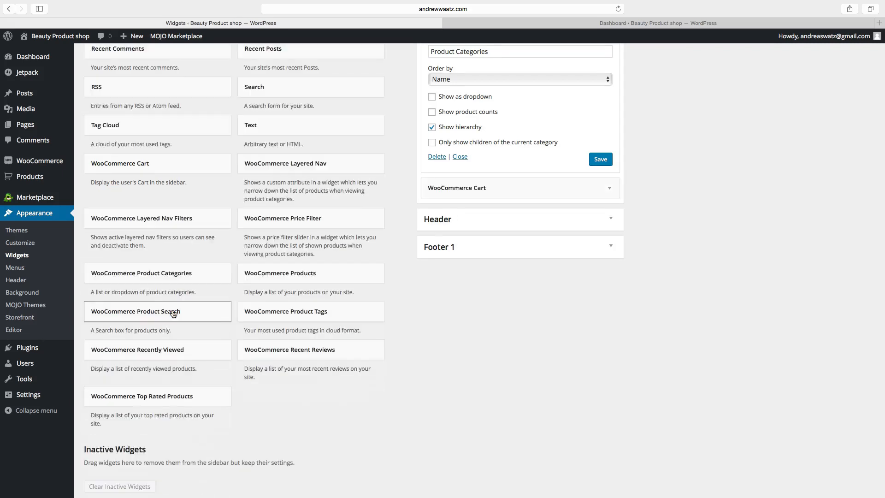
left_click(287, 224)
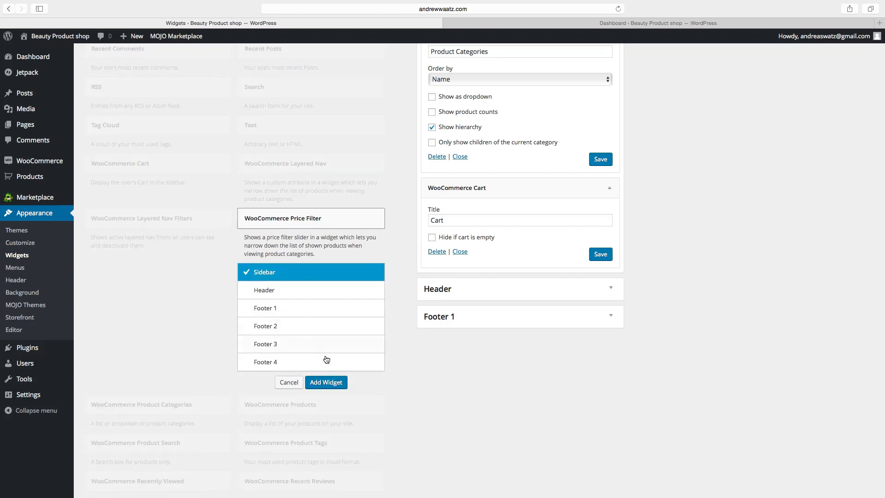
left_click(326, 383)
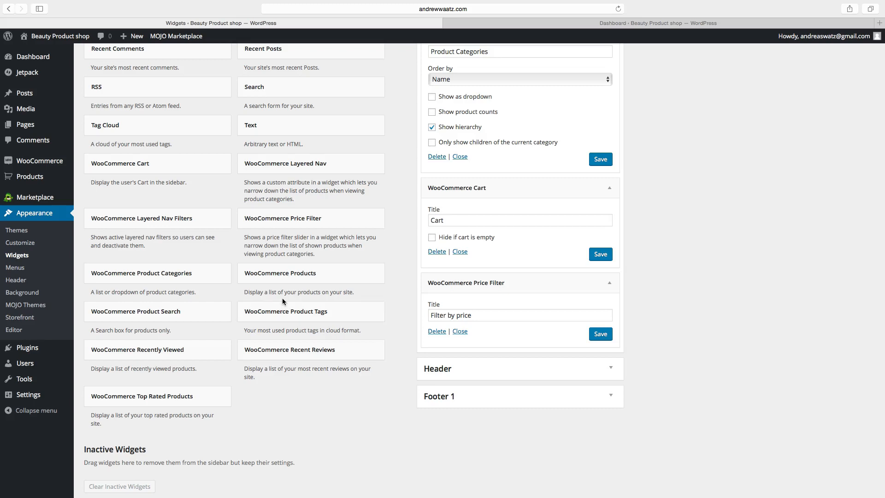
left_click(273, 277)
left_click(325, 421)
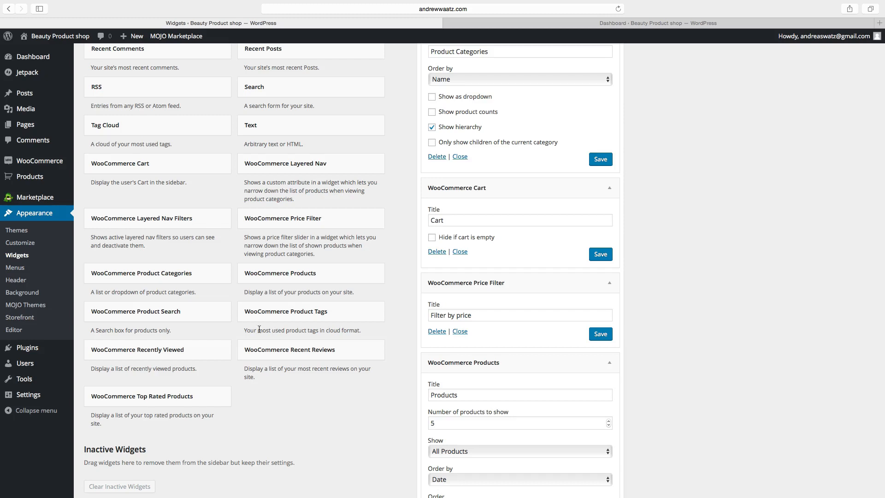
left_click(159, 352)
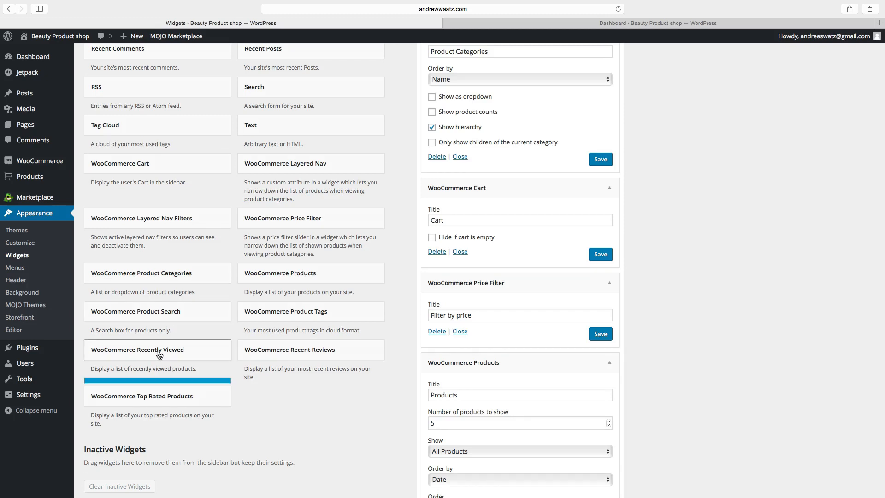
scroll(201, 465, "down", 5)
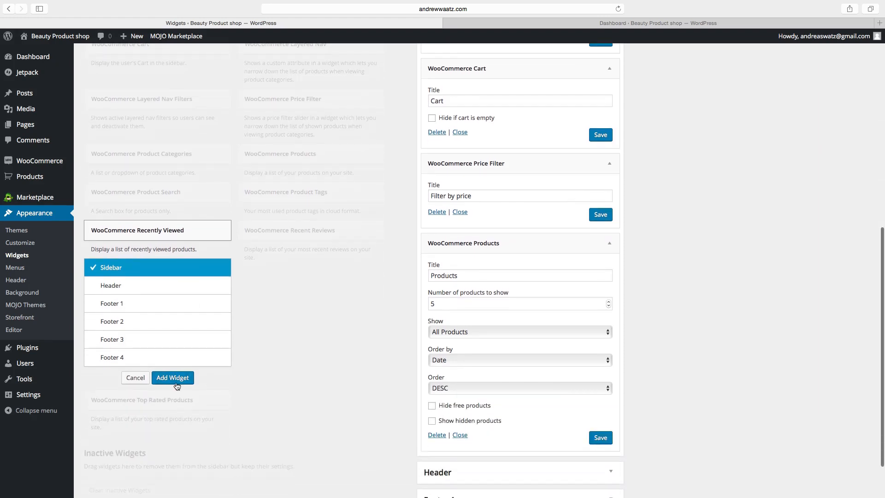
left_click(176, 380)
scroll(242, 384, "up", 10)
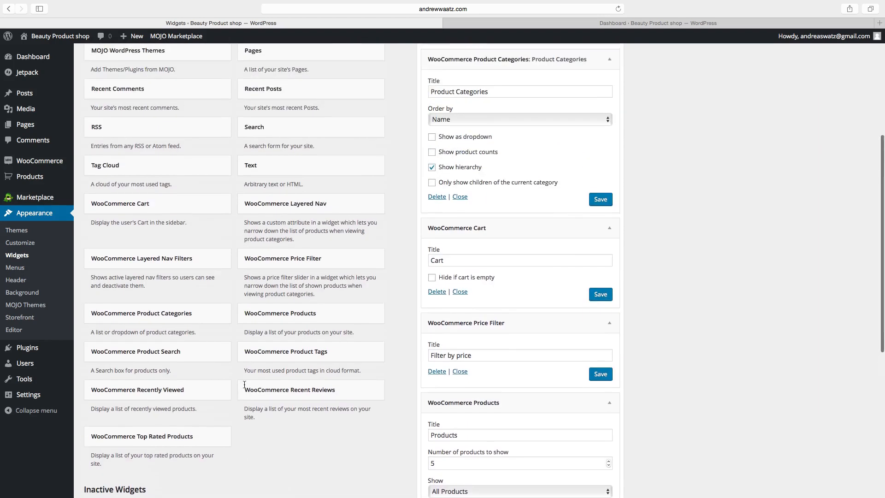
Keep the Products widget's Show setting at All Products.
scroll(242, 385, "down", 3)
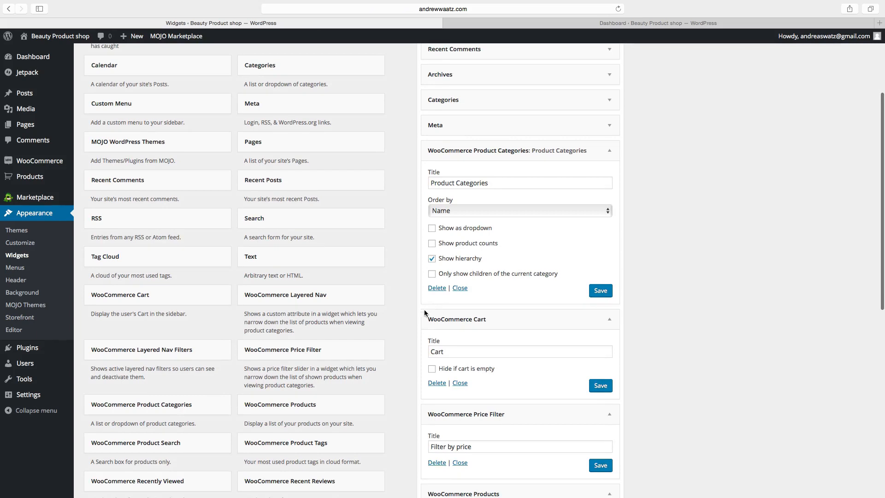
scroll(415, 322, "down", 3)
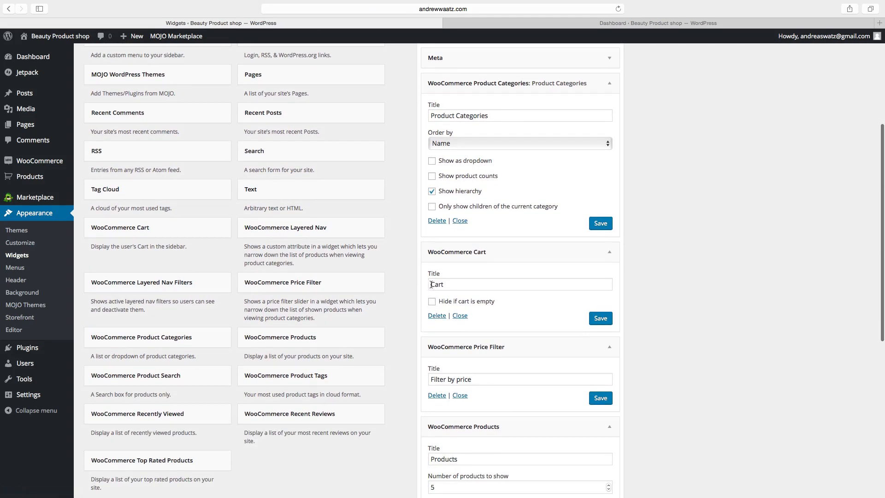
scroll(399, 323, "down", 6)
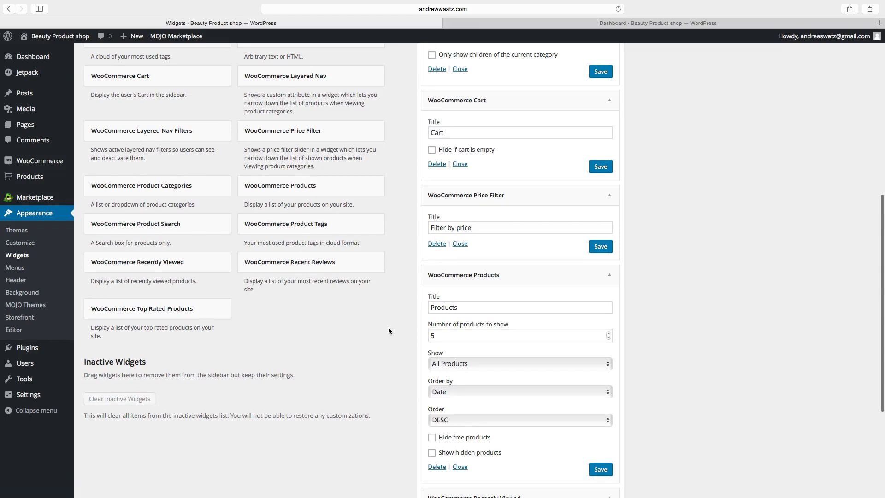
scroll(389, 328, "down", 2)
scroll(388, 331, "up", 6)
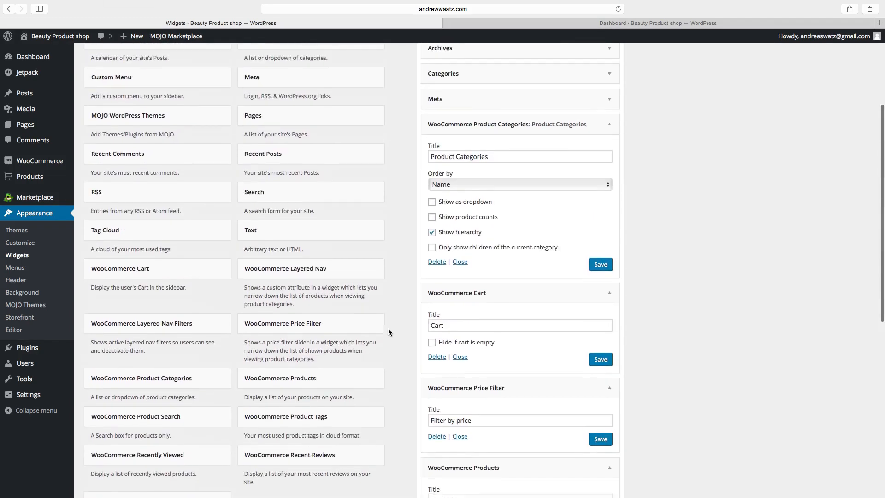
scroll(389, 329, "down", 7)
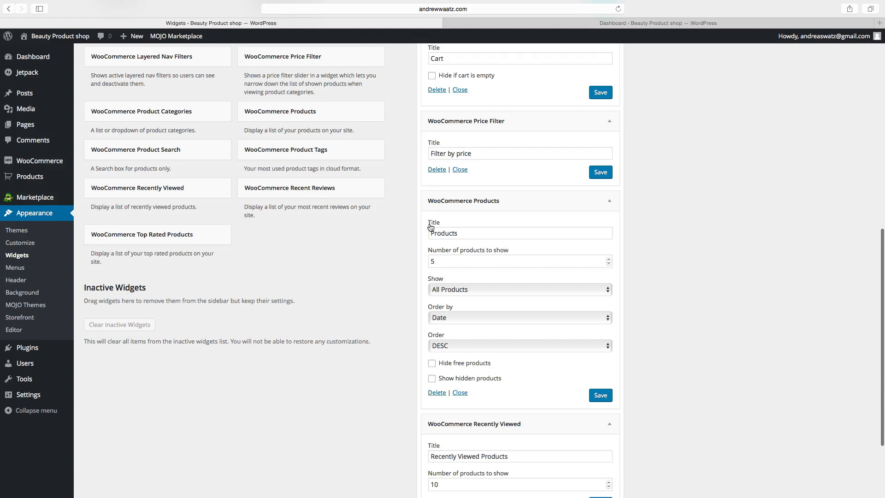
scroll(414, 216, "down", 2)
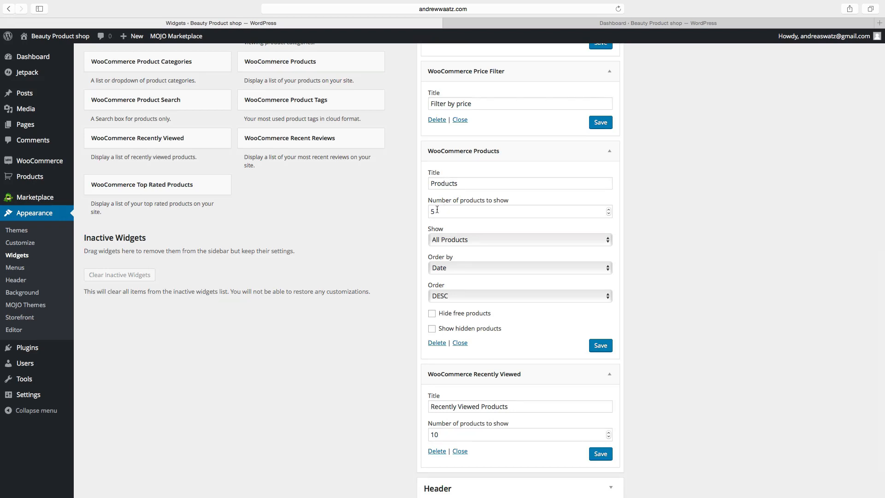
left_click(442, 240)
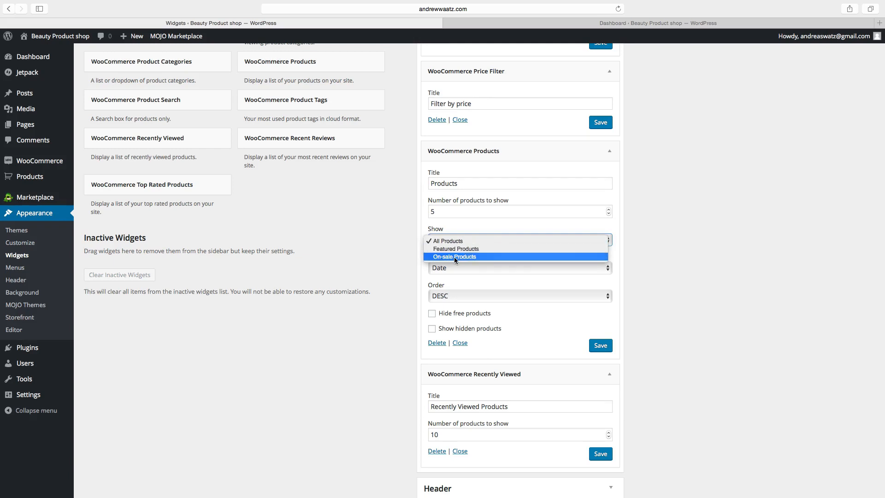
left_click(412, 248)
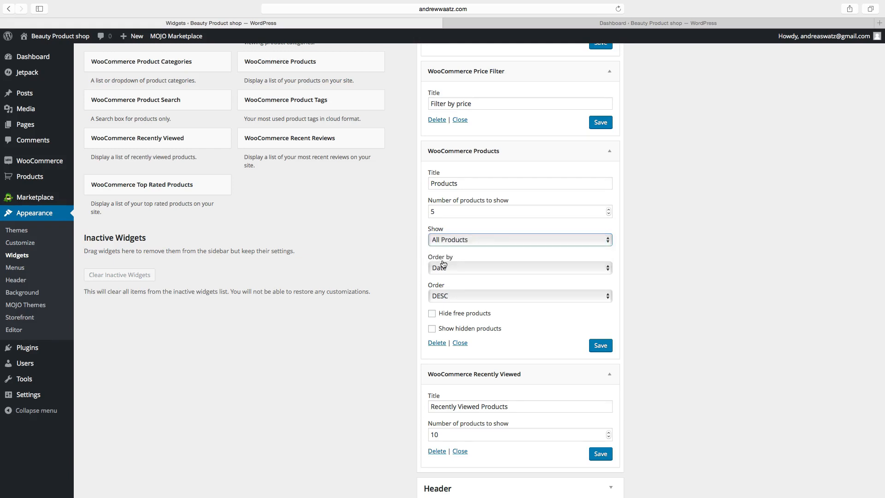
Try ascending order on the Products widget, then set it back to DESC.
left_click(447, 292)
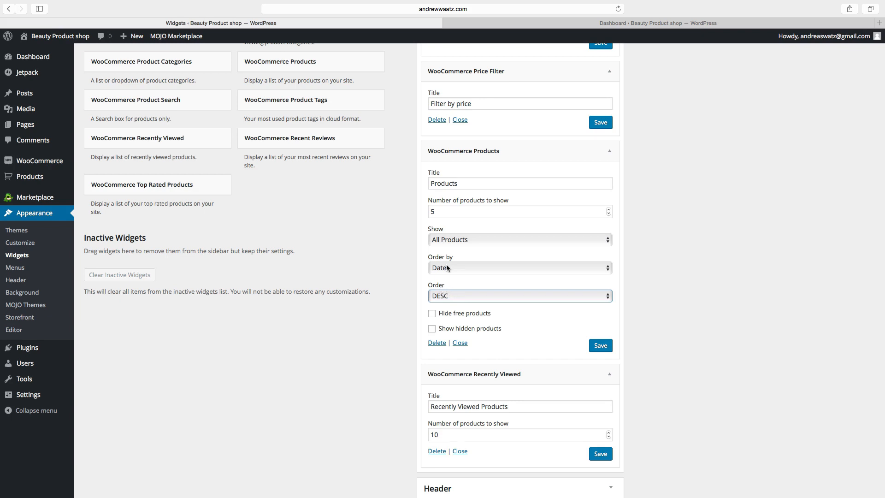
left_click(440, 296)
left_click(440, 291)
left_click(441, 296)
left_click(440, 304)
Save the Recently Viewed Products widget with its 10-product setting.
scroll(535, 353, "down", 3)
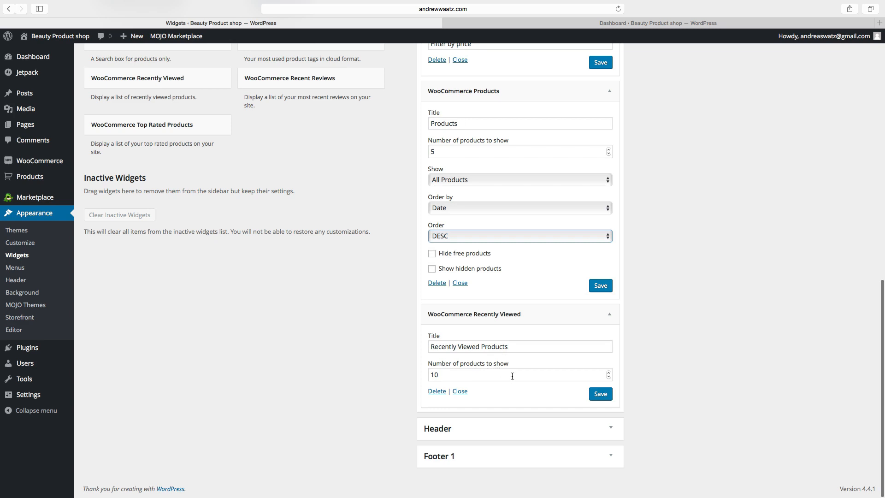
left_click(600, 396)
left_click(600, 395)
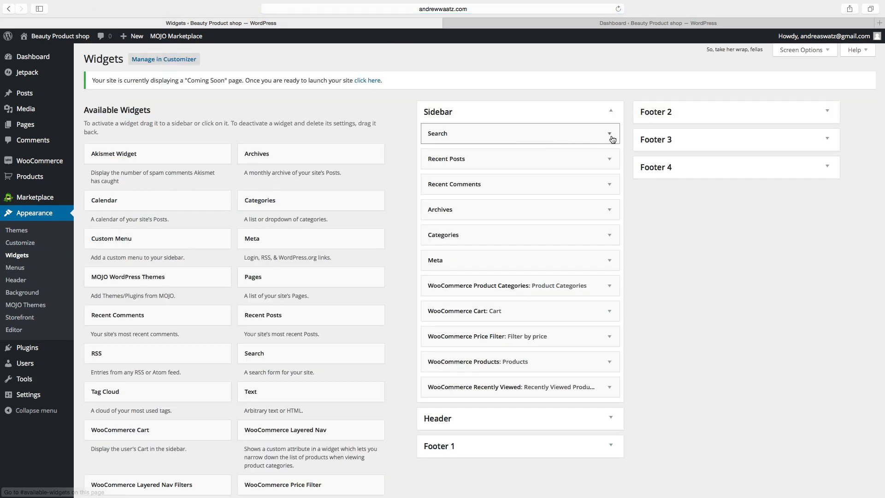
Delete the Search, Recent Posts and Recent Comments widgets from the Sidebar.
left_click(610, 135)
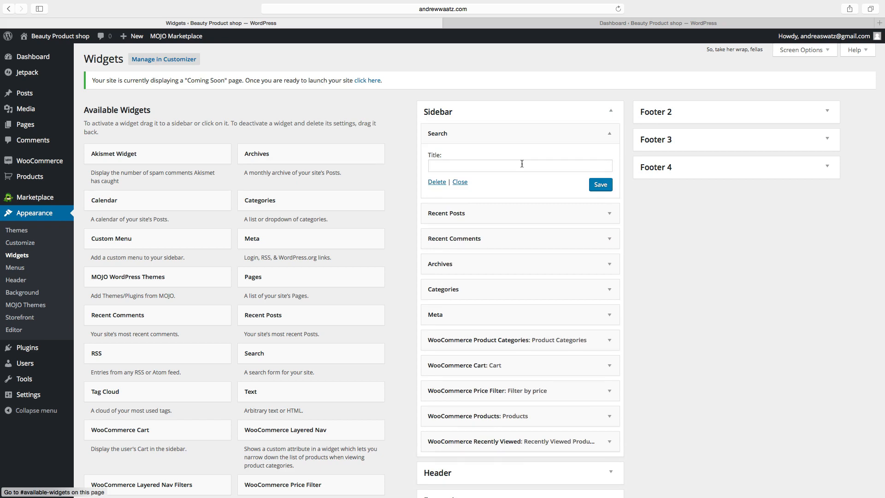
left_click(436, 183)
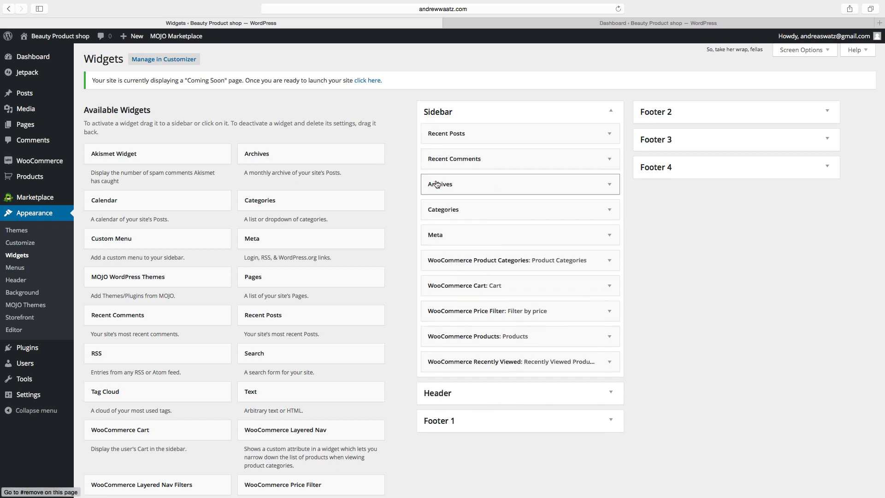
left_click(609, 135)
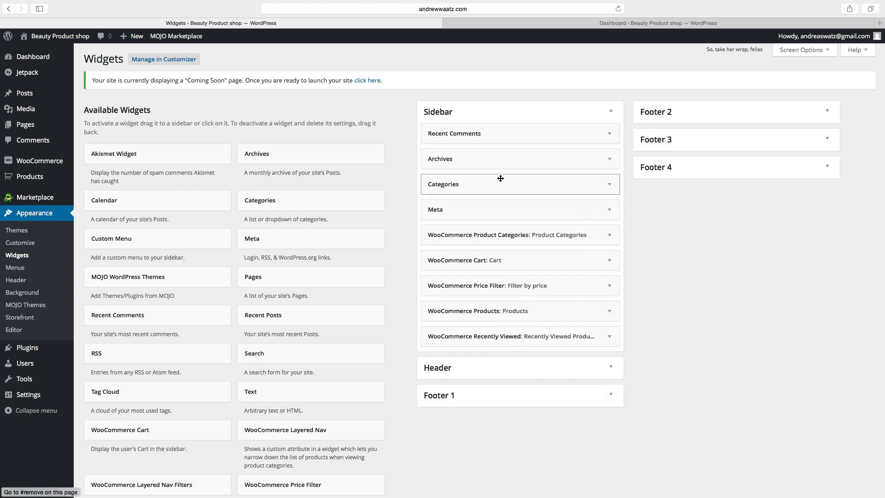
left_click(610, 134)
left_click(437, 202)
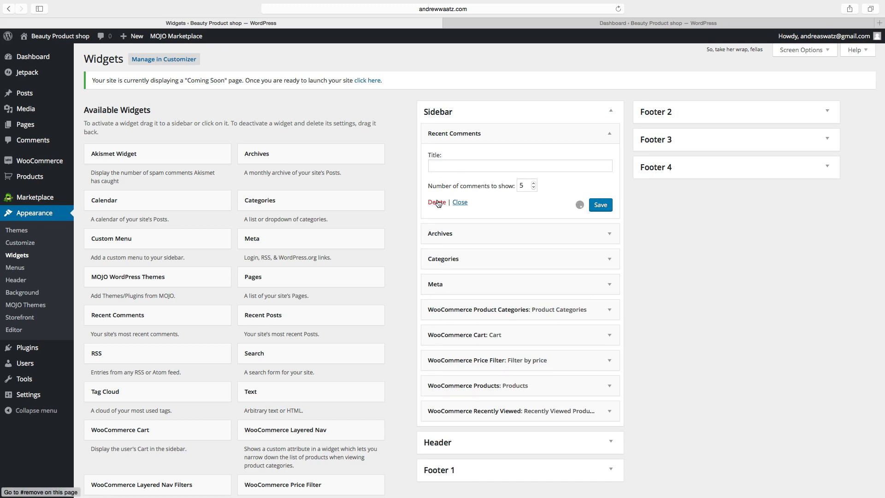
Delete the Archives, Categories and Meta widgets from the Sidebar.
left_click(610, 135)
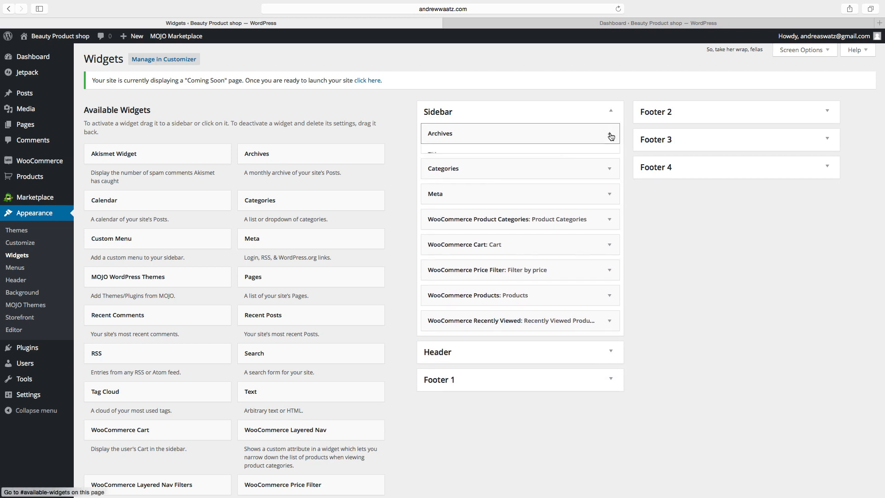
left_click(435, 207)
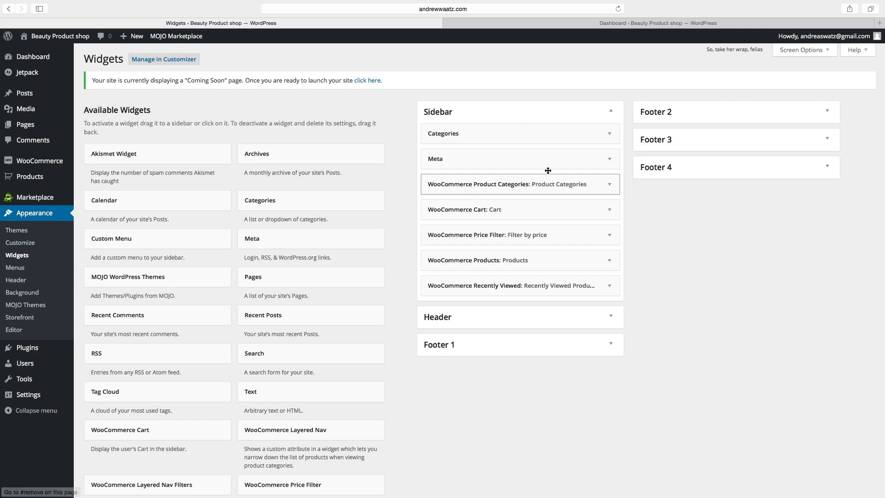
left_click(610, 135)
left_click(434, 216)
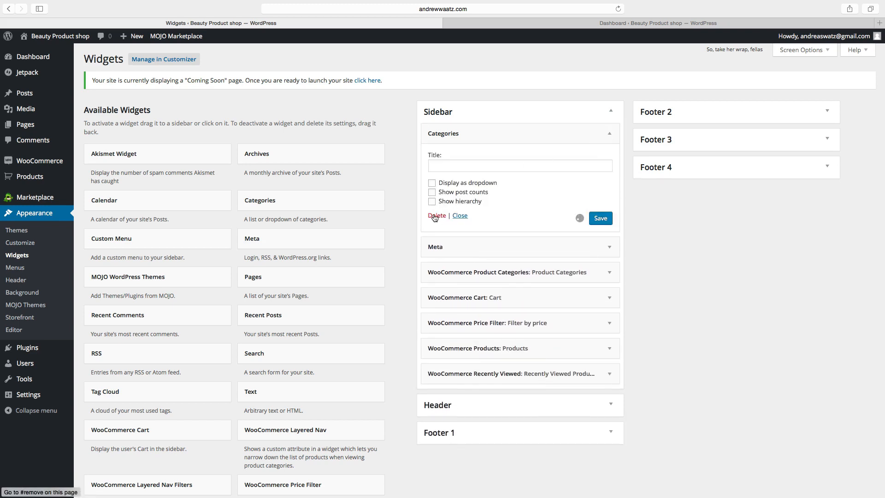
left_click(612, 135)
left_click(437, 184)
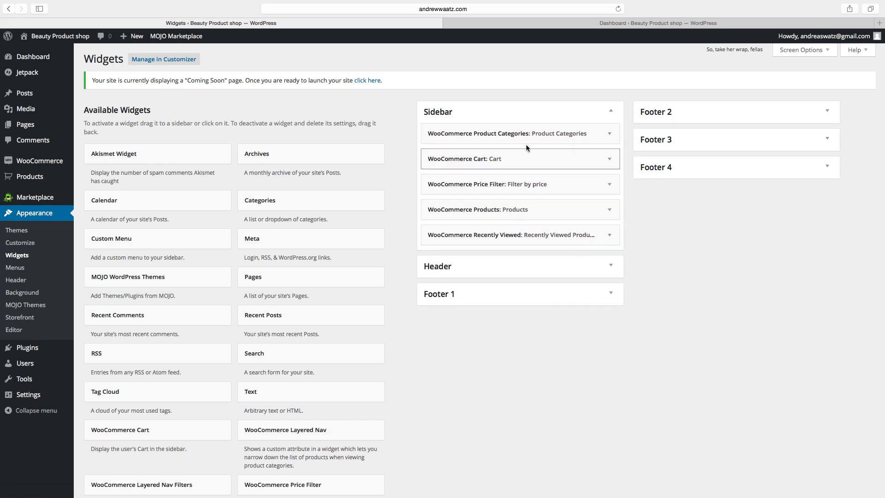
Start placing a Custom Menu widget from Available Widgets.
scroll(464, 228, "down", 4)
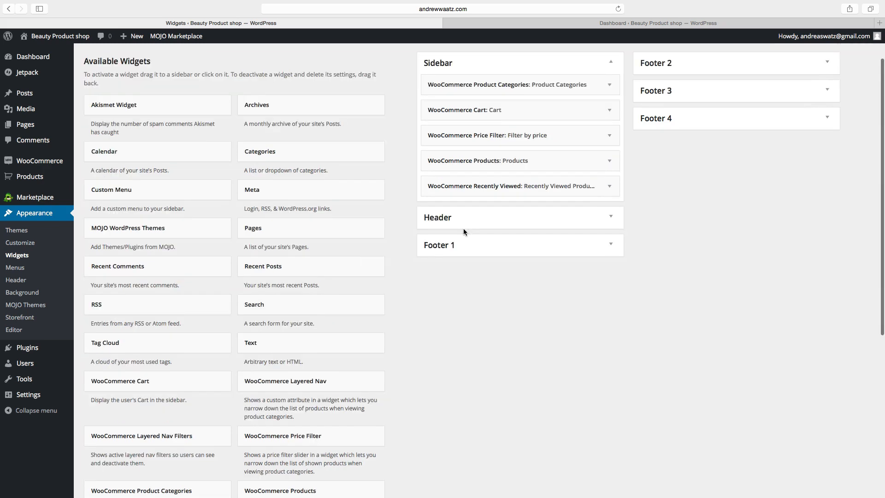
scroll(463, 229, "up", 4)
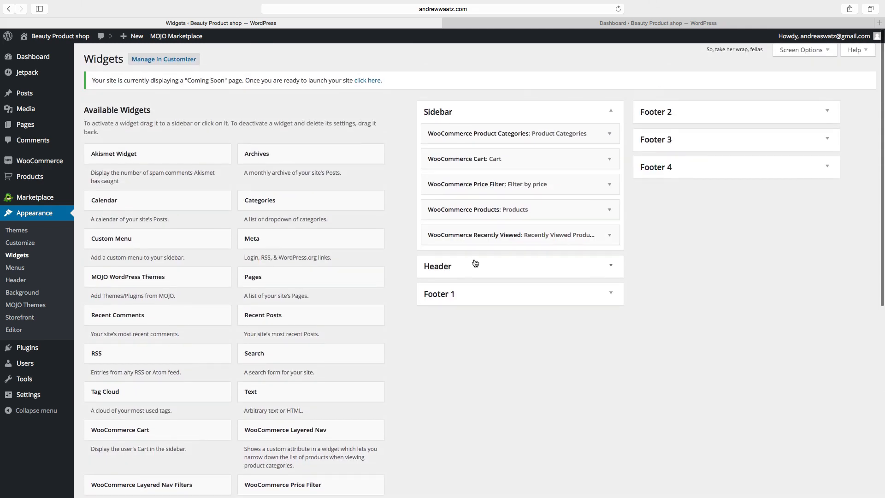
left_click(132, 244)
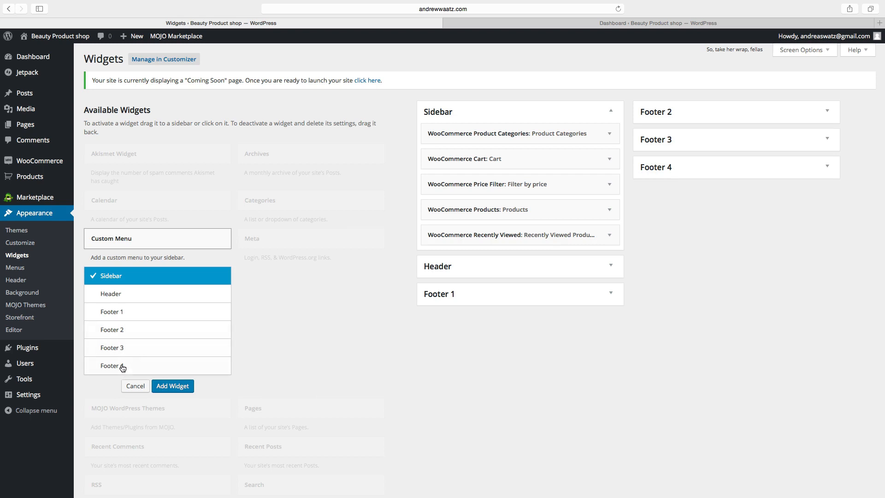
Add a Custom Menu widget to Footer 2 titled 'Menu' using the Secondary menu, and save.
left_click(123, 331)
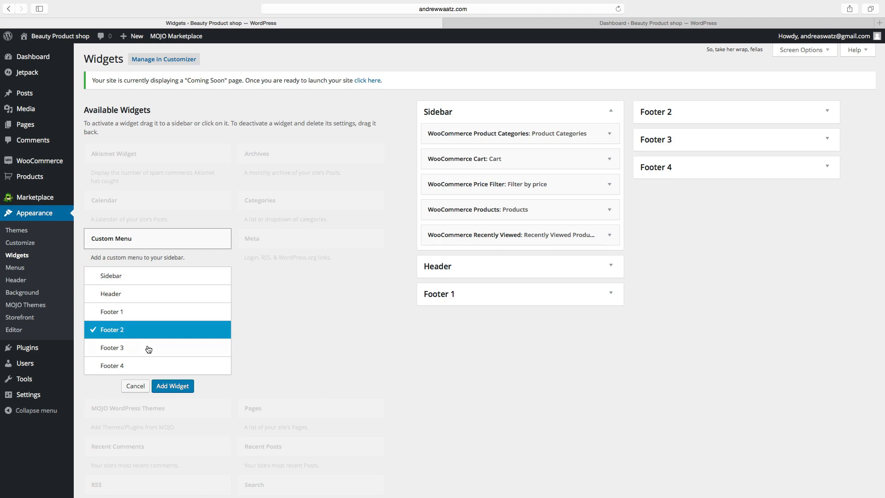
left_click(173, 388)
left_click(682, 181)
type("Menu")
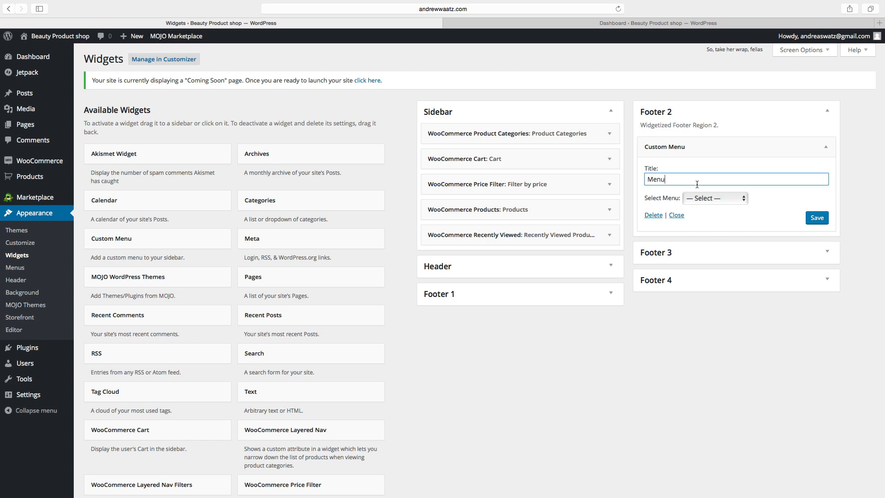
left_click(701, 199)
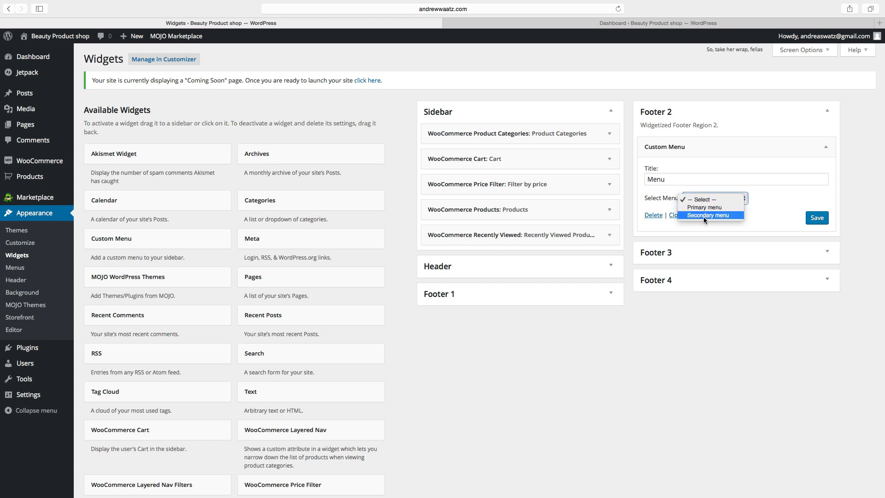
left_click(708, 215)
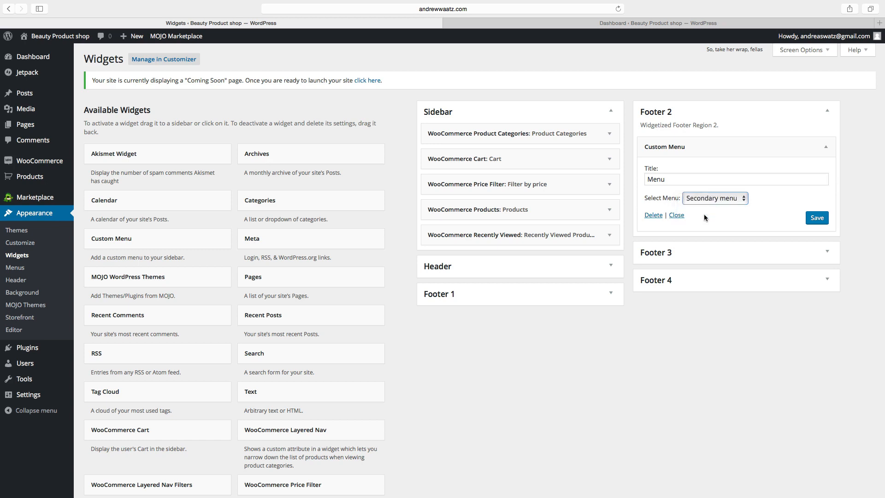
left_click(818, 219)
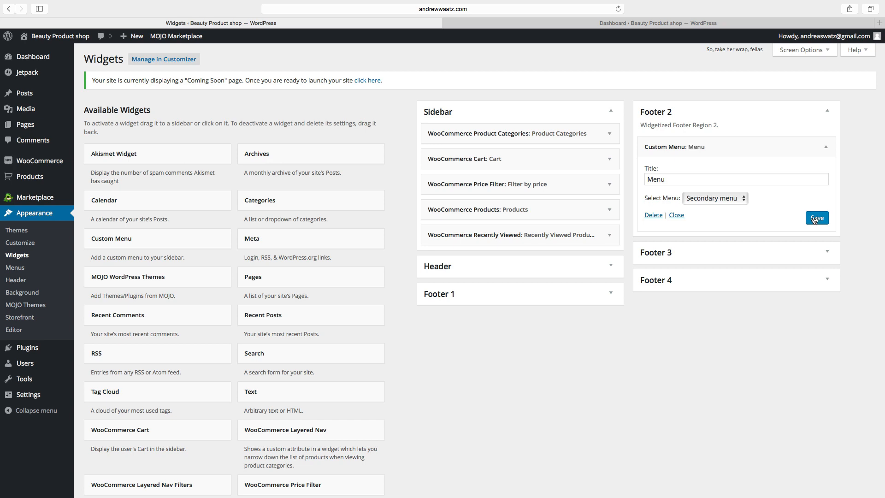
Add a Text widget to Footer 1 titled 'Contact us'.
left_click(268, 396)
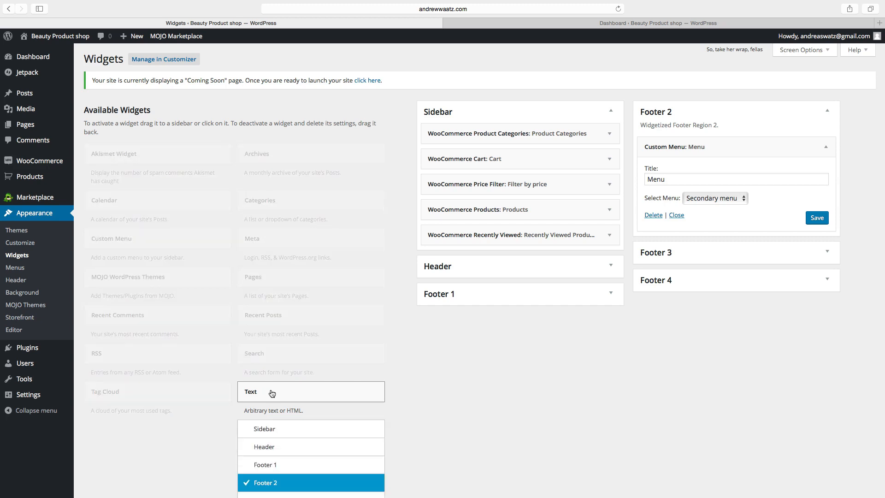
scroll(271, 393, "down", 2)
scroll(272, 393, "down", 3)
left_click(270, 360)
left_click(310, 434)
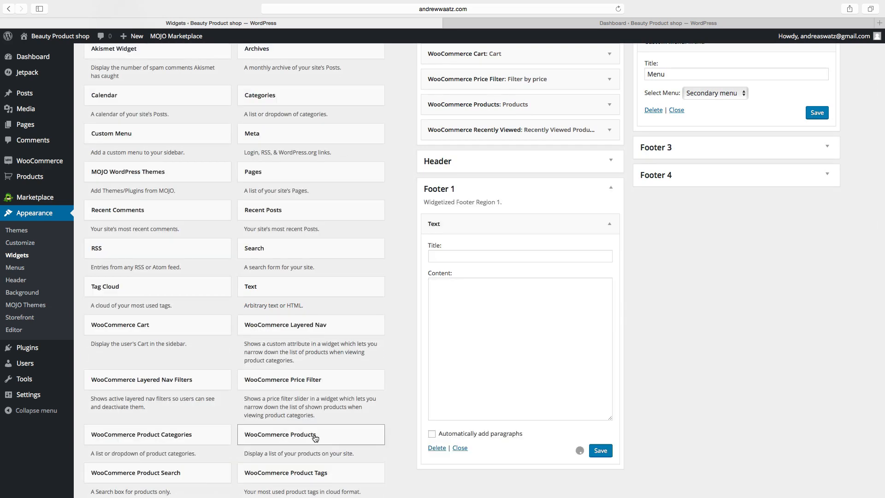
left_click(443, 256)
type("Contact us")
Copy the <br> after Name and add it after Street, keeping City on its own line.
left_click(432, 284)
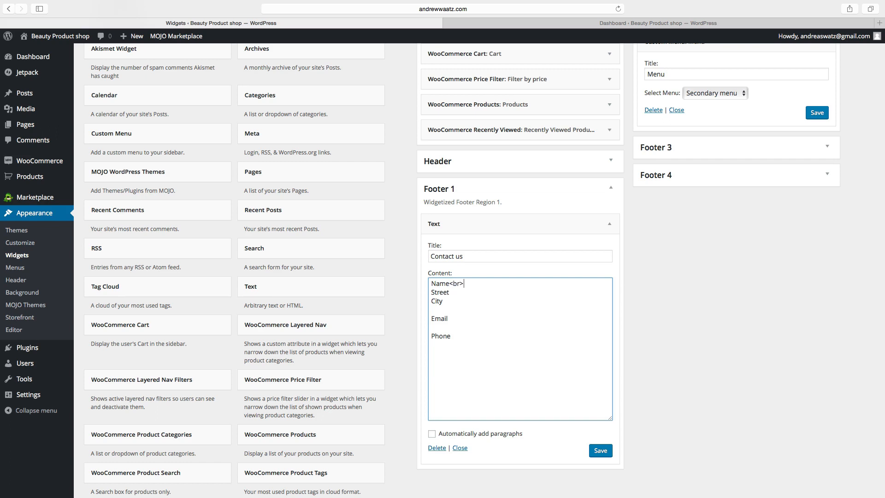
left_click_drag(449, 284, 463, 284)
right_click(460, 284)
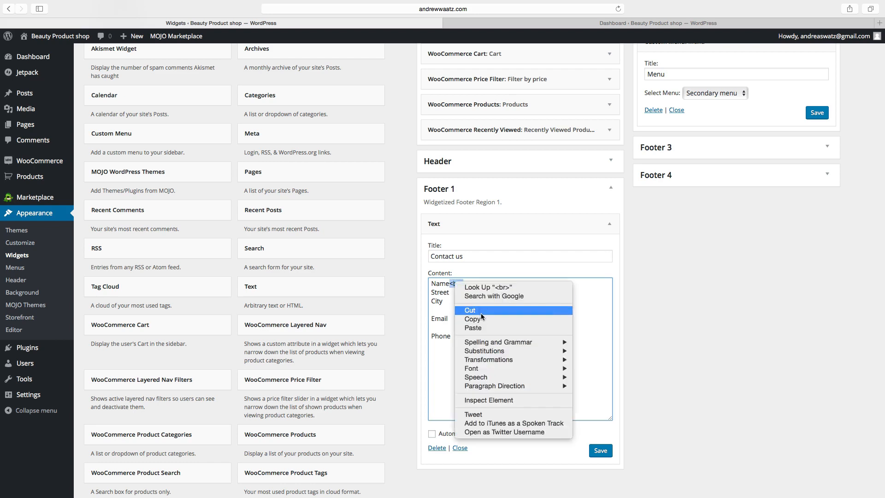
left_click(470, 315)
left_click(454, 293)
right_click(454, 292)
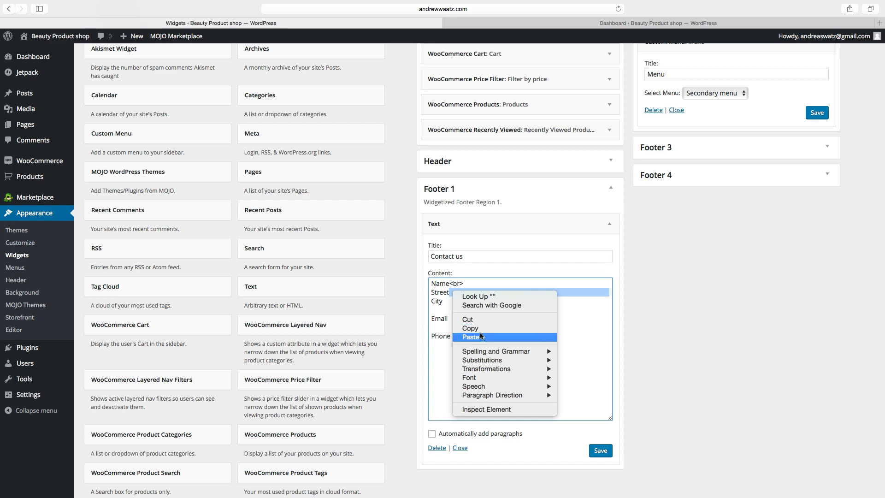
left_click(480, 337)
key("Return")
Add <br> line breaks after City and Email in the widget text.
left_click(443, 302)
right_click(443, 302)
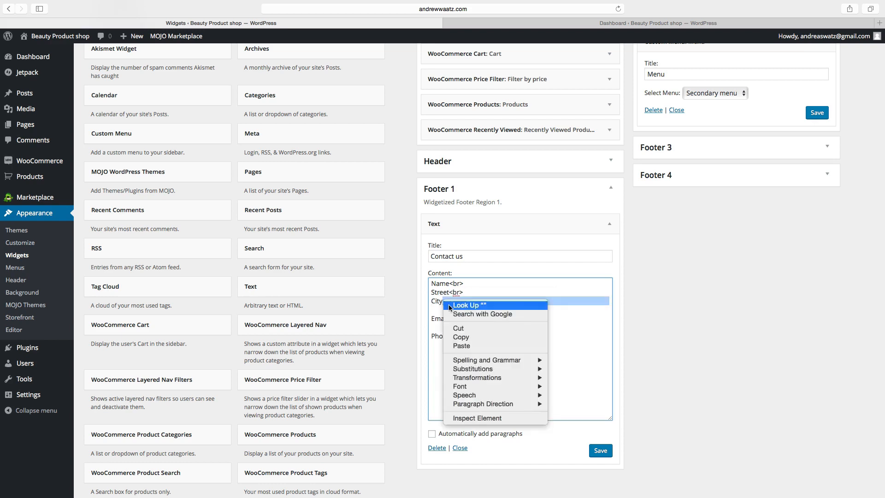
left_click(470, 344)
left_click(451, 310)
right_click(452, 310)
left_click(464, 356)
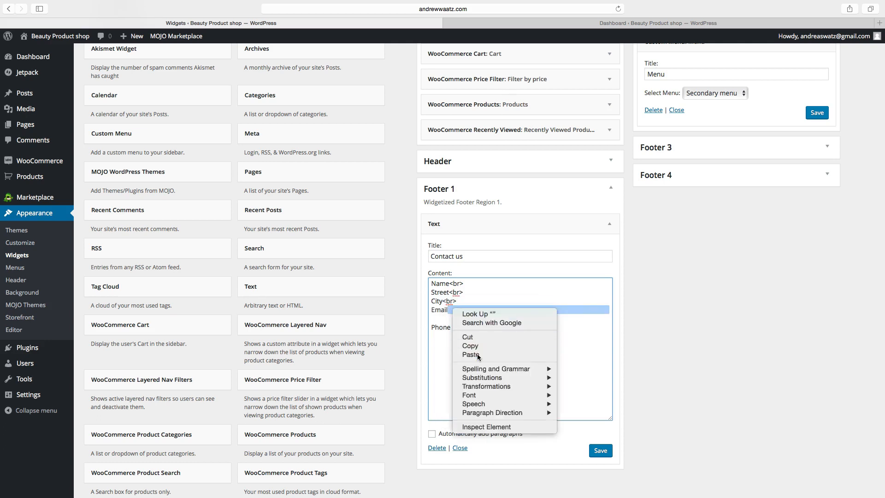
Fix the Phone line with a <br>, save the Contact us widget, and visit the live site.
double_click(453, 319)
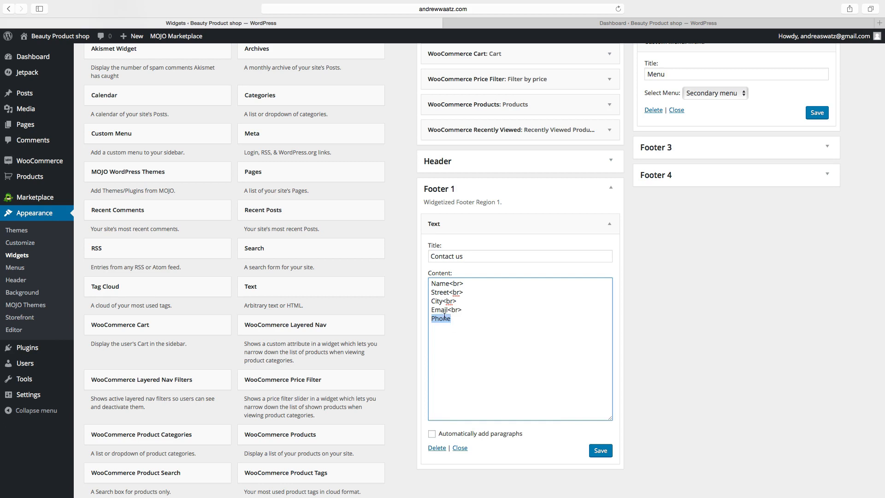
right_click(453, 319)
left_click(463, 364)
type("Phone")
left_click(602, 452)
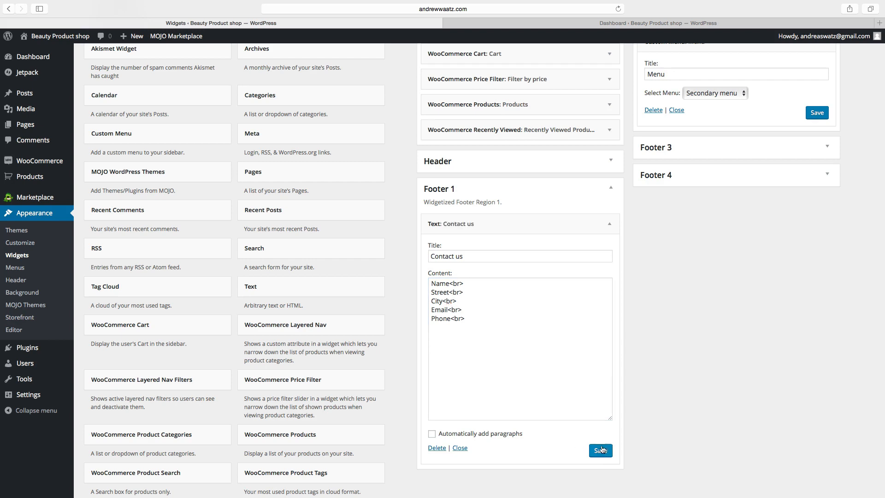
left_click(58, 37)
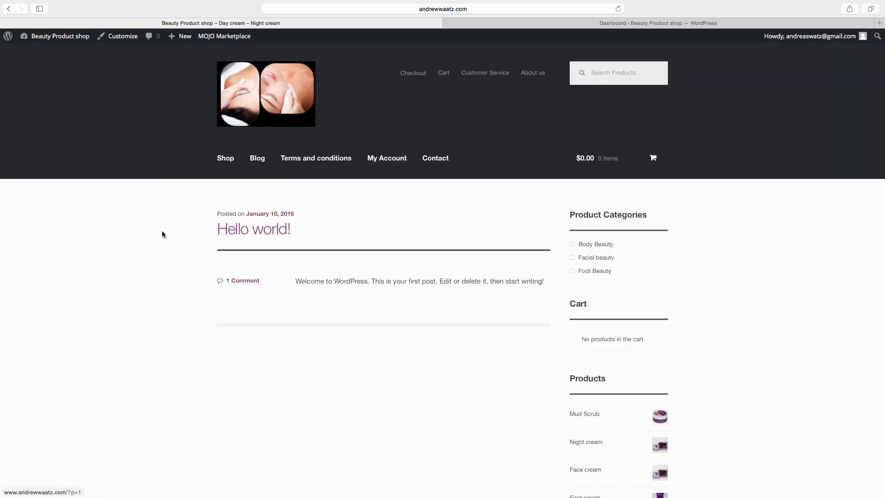
Check the Shop page footer's Contact us and Menu widgets, then reopen the Customizer.
left_click(225, 158)
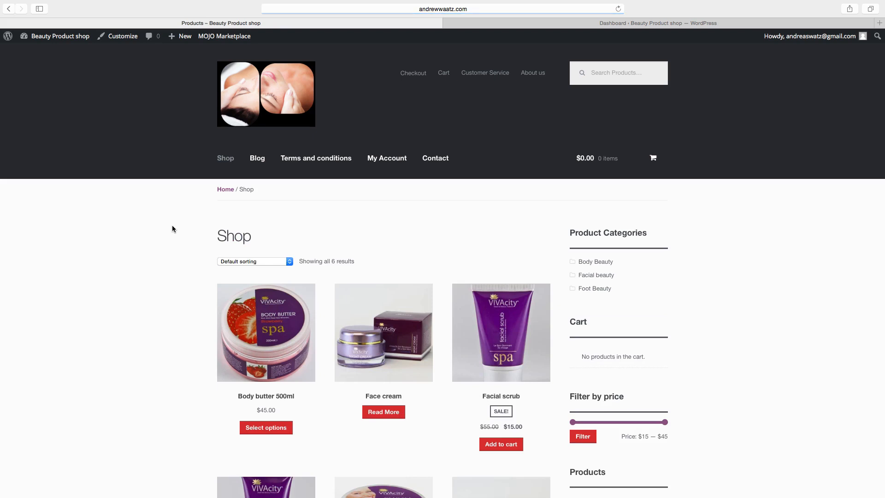
scroll(166, 230, "down", 3)
scroll(165, 231, "down", 1)
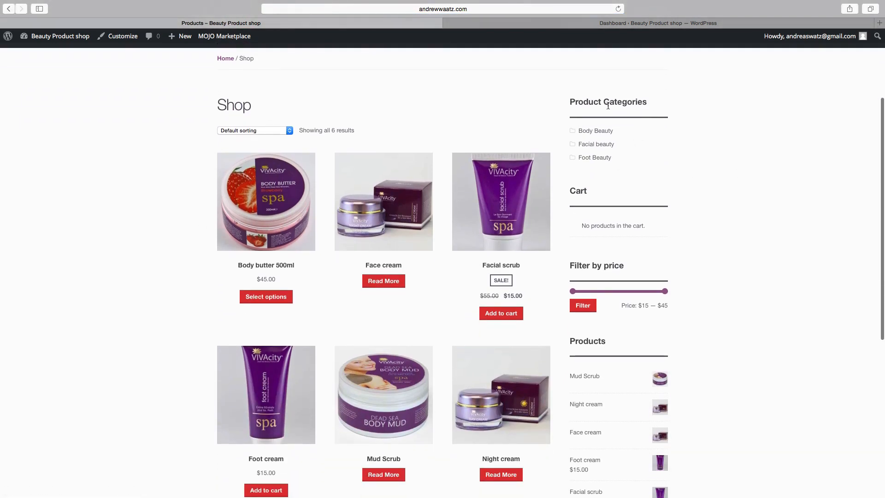
scroll(596, 190, "down", 3)
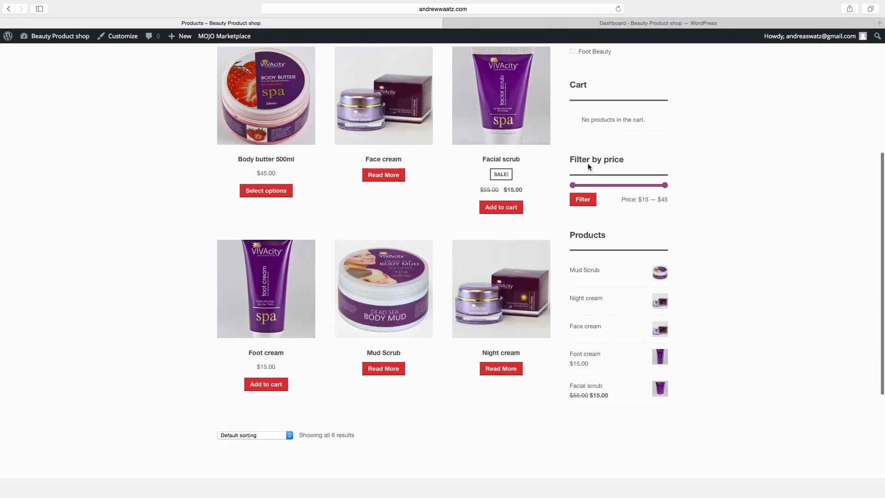
scroll(614, 203, "down", 2)
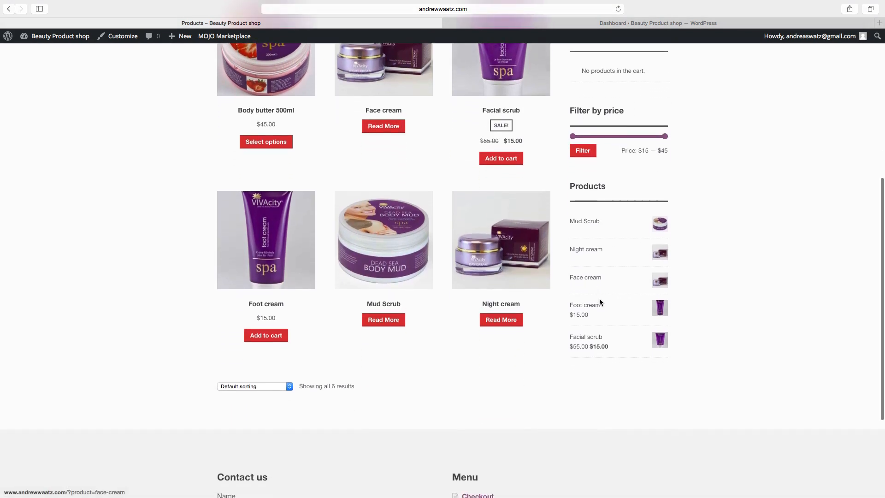
scroll(599, 300, "down", 3)
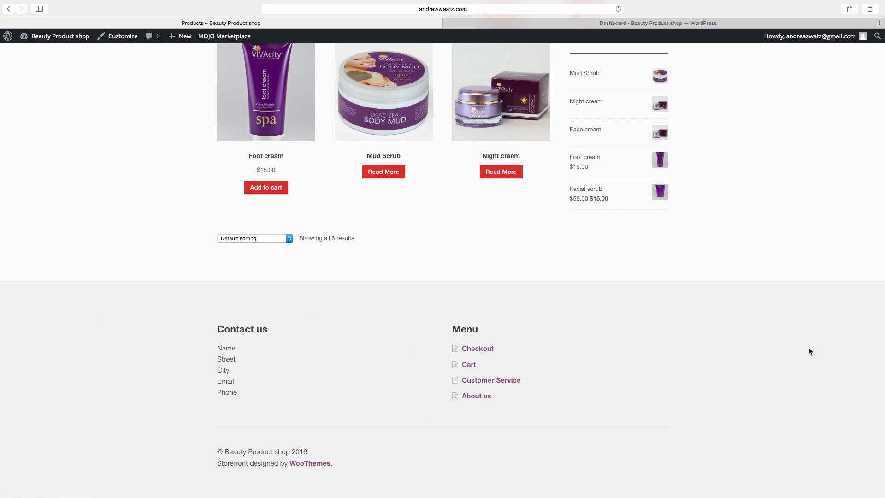
left_click(121, 37)
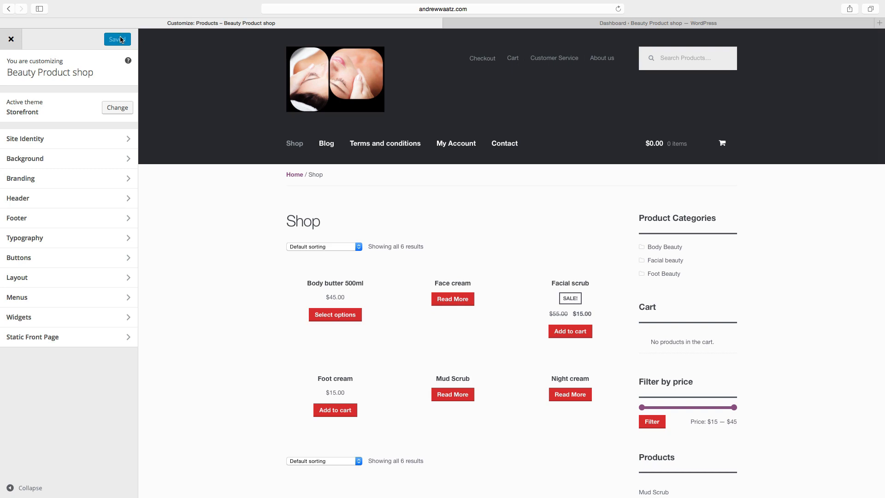
Make the footer background black and the footer text and headings white.
left_click(21, 218)
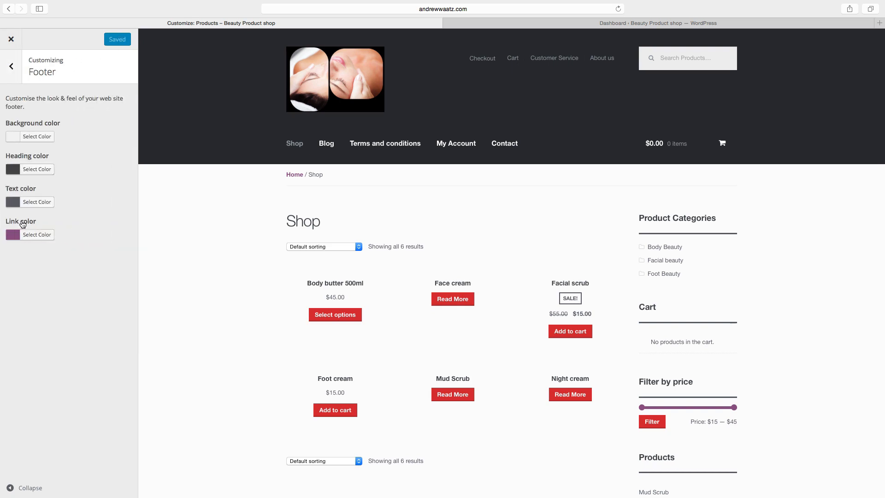
left_click(24, 138)
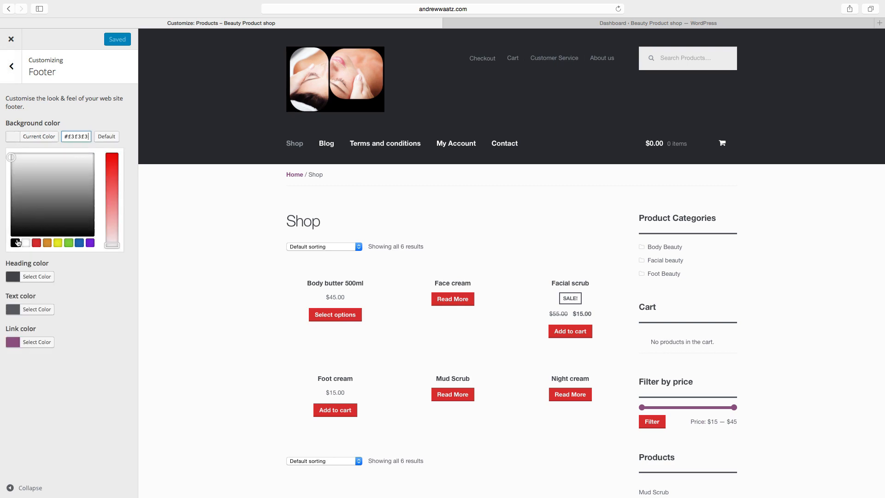
left_click(16, 243)
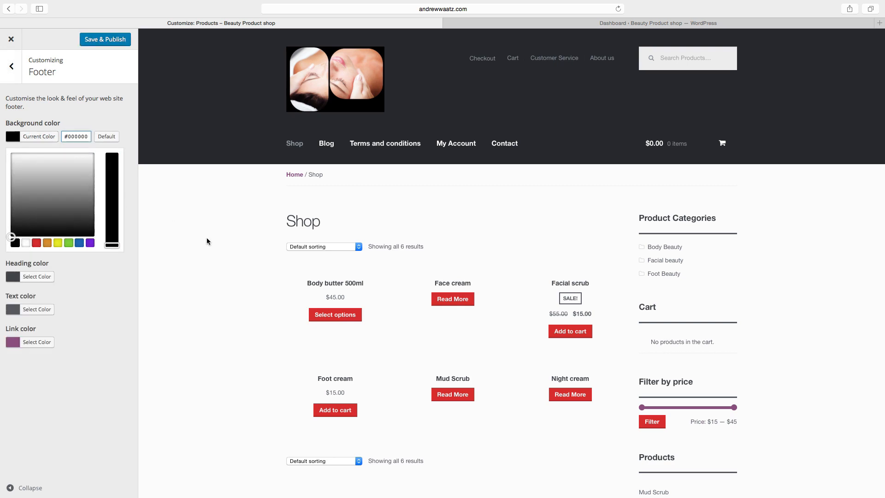
scroll(265, 282, "down", 10)
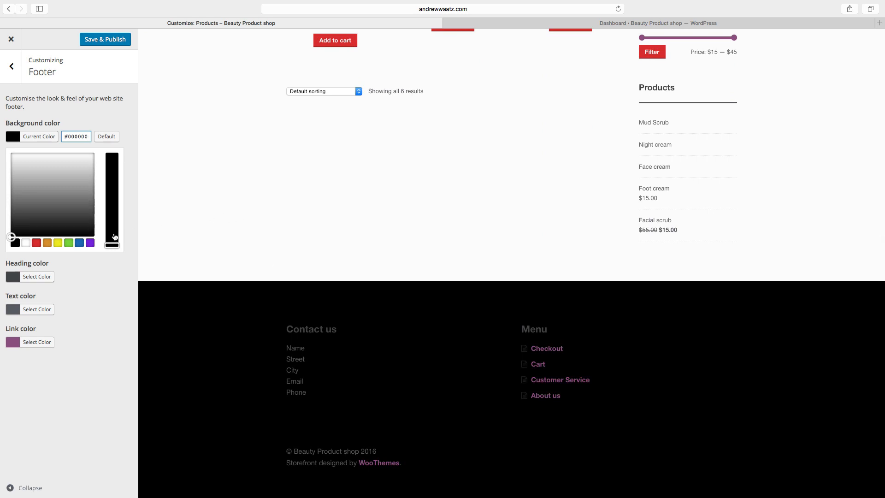
left_click(16, 311)
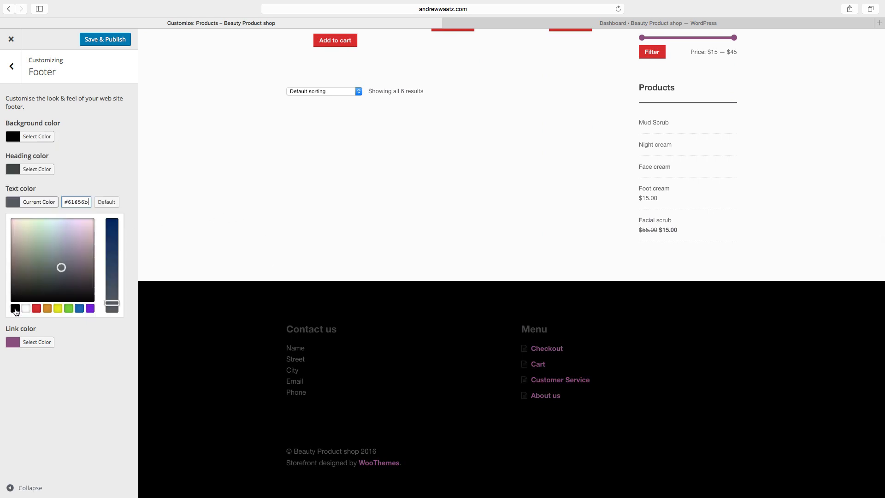
left_click(24, 308)
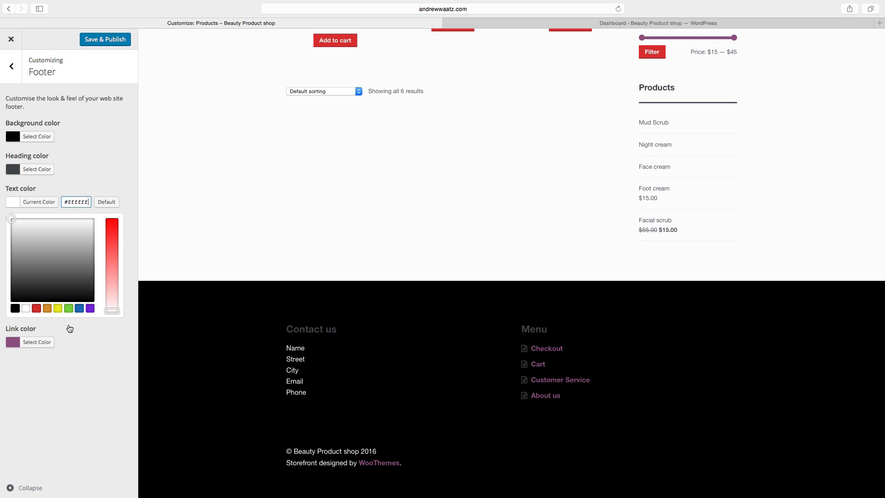
left_click(18, 169)
left_click(26, 276)
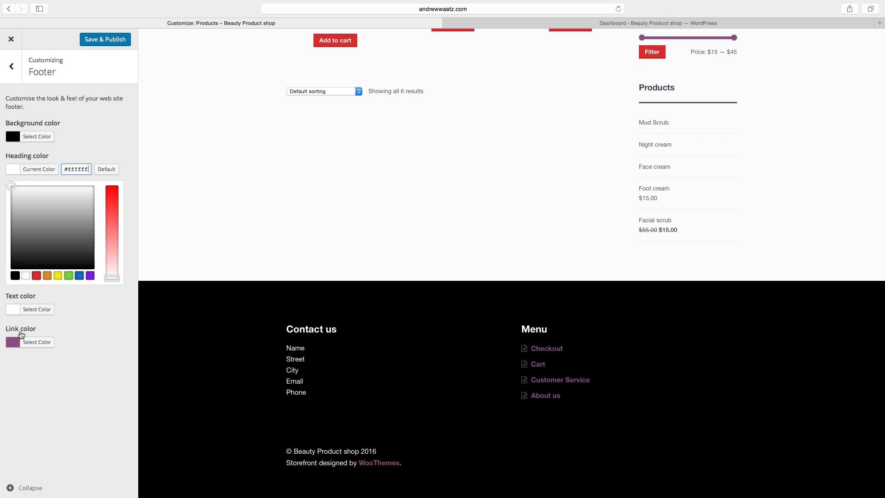
Set the footer link colour to blue #548dbf and publish the footer colours.
left_click(13, 343)
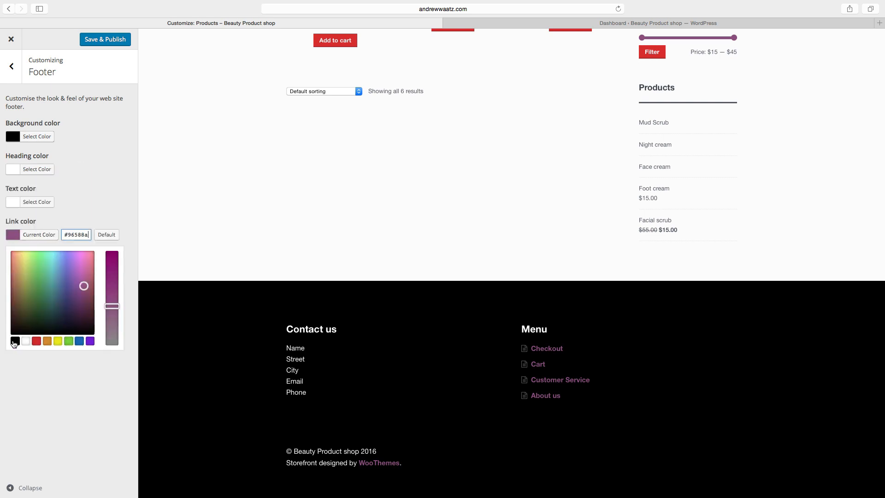
left_click(79, 342)
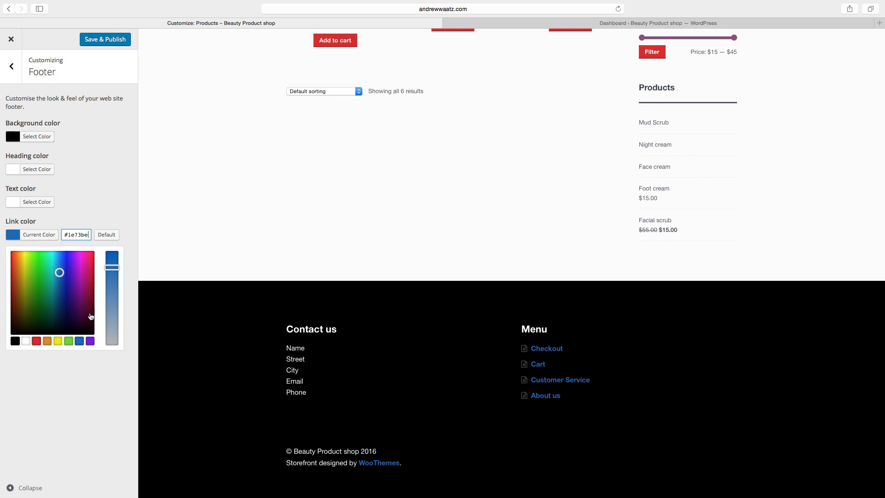
left_click_drag(112, 268, 114, 294)
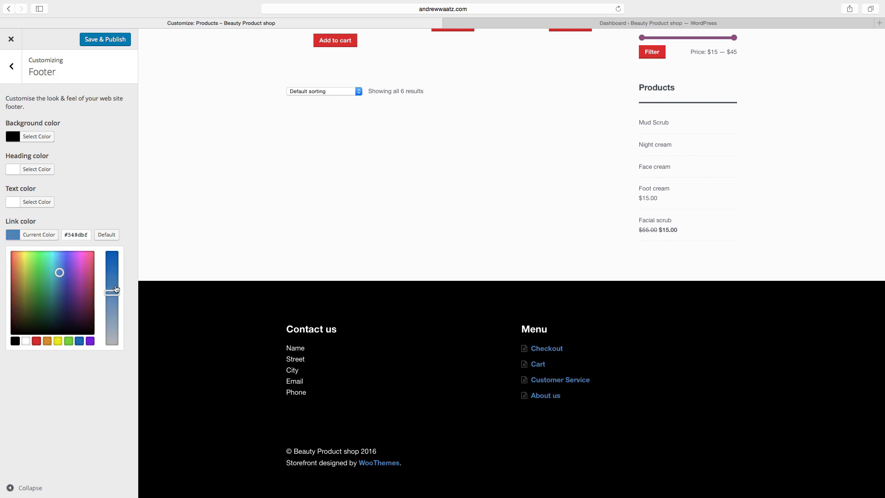
left_click(95, 41)
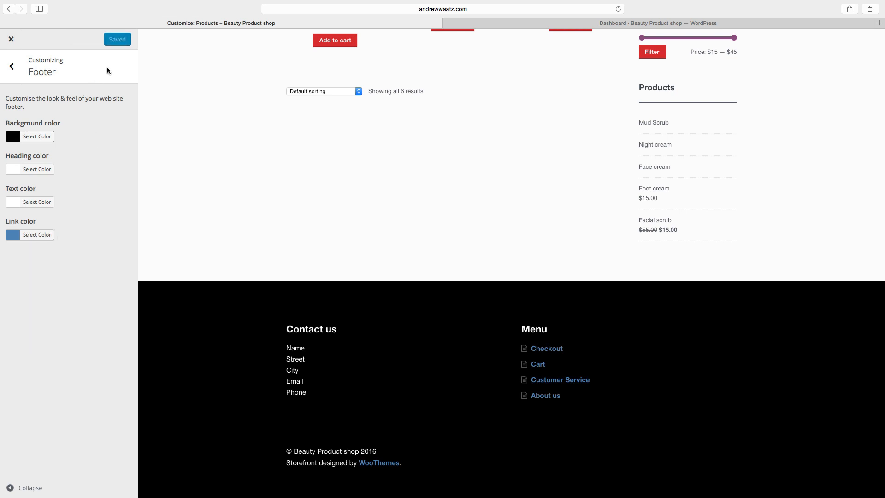
left_click(11, 39)
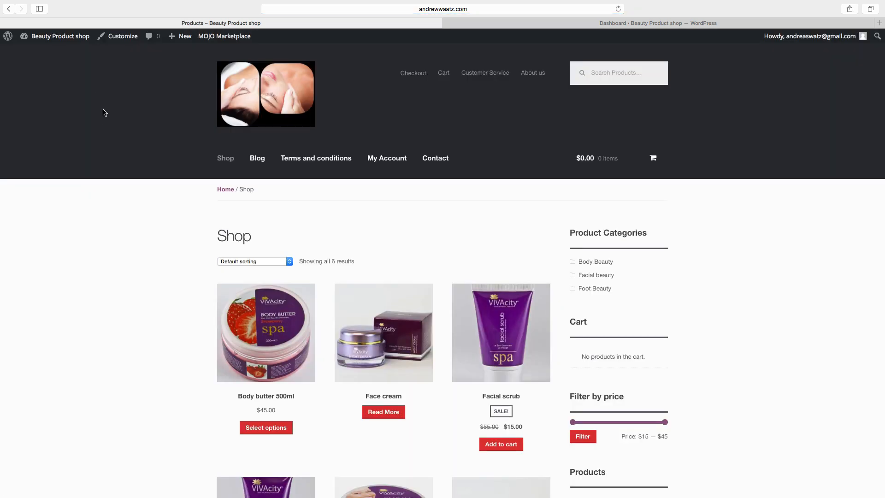
Scroll through the live Shop page's products and black footer, then return to the Dashboard.
scroll(383, 293, "down", 3)
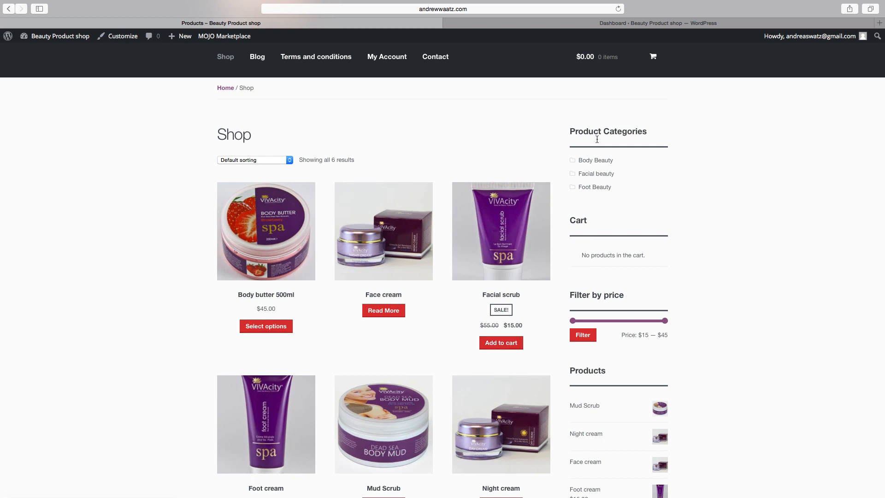
scroll(645, 254, "down", 3)
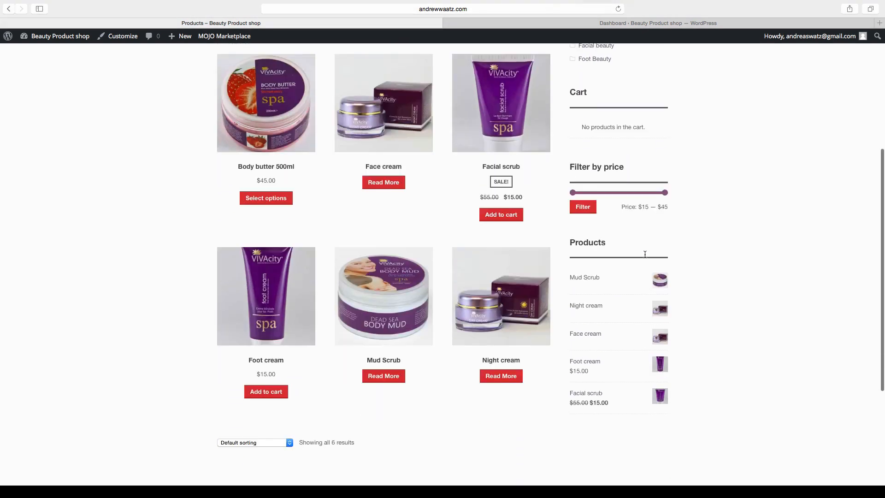
scroll(645, 254, "down", 5)
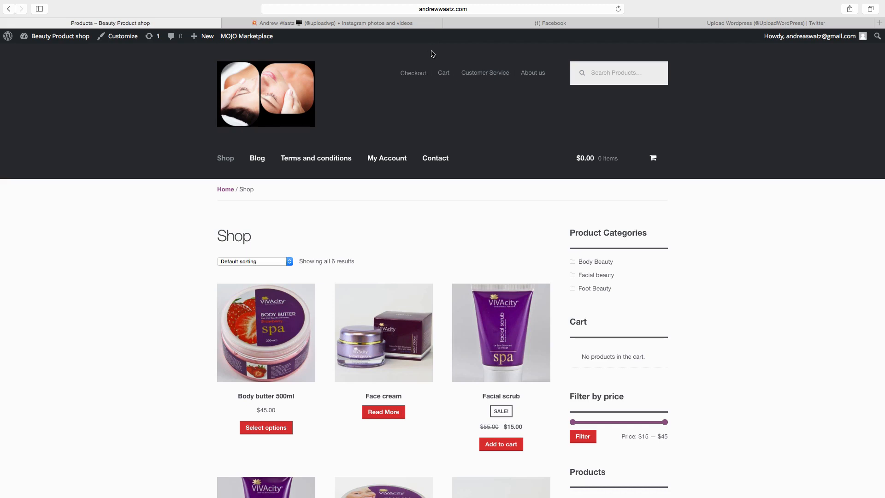
scroll(456, 126, "down", 10)
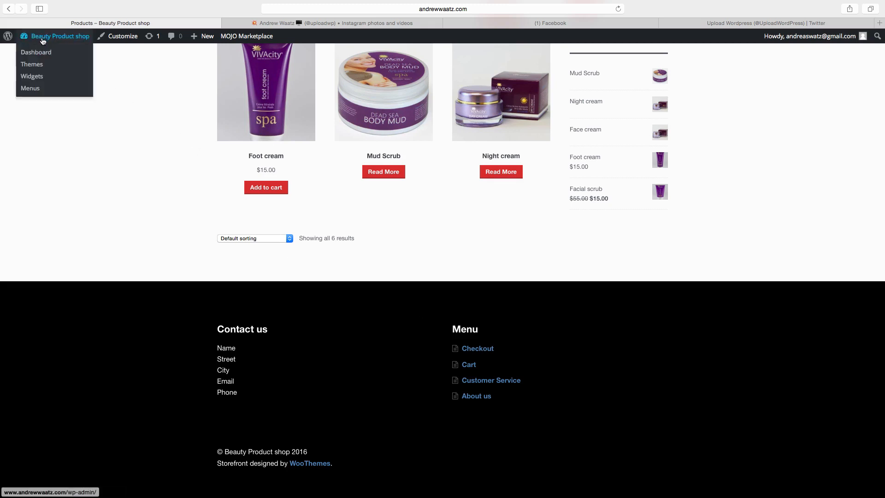
left_click(38, 55)
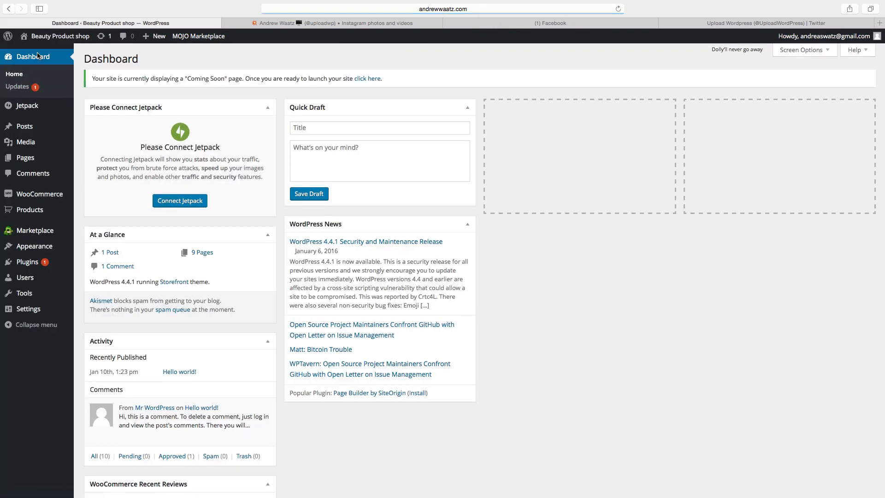
Search plugins for 'storefront top', then install and activate Storefront Top Bar 1.0.0.
mouse_move(31, 261)
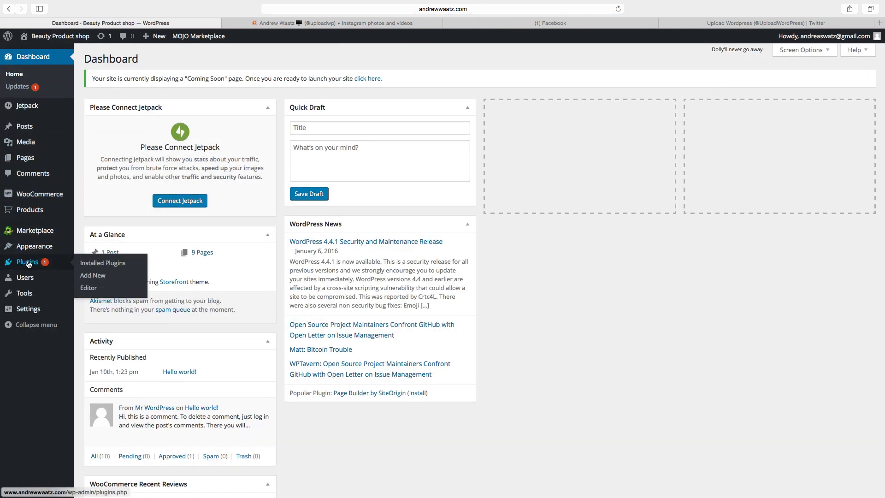
left_click(93, 276)
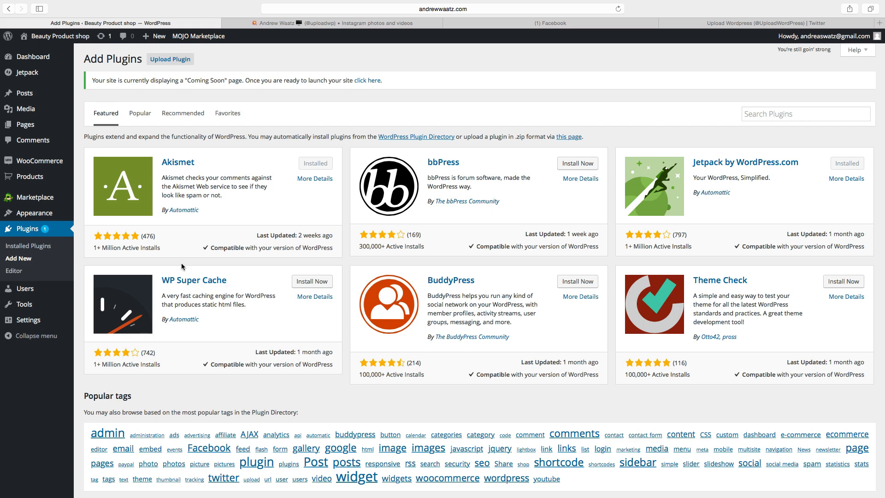
left_click(753, 115)
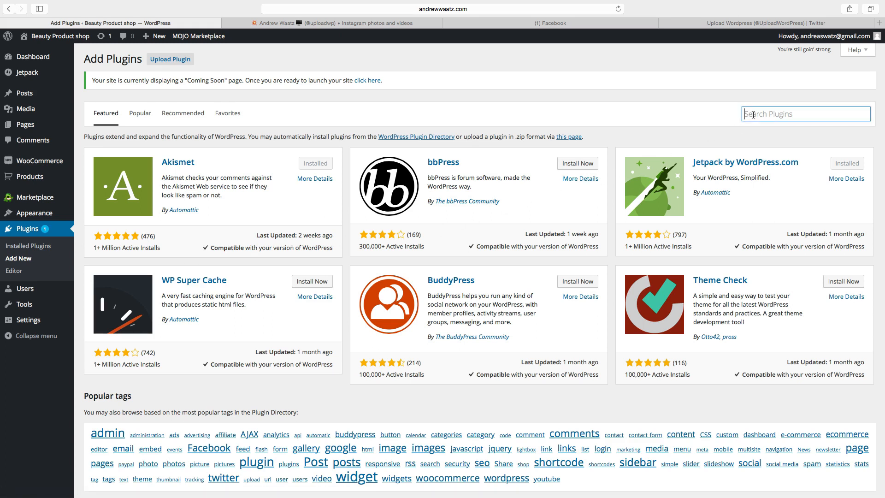
type("storef")
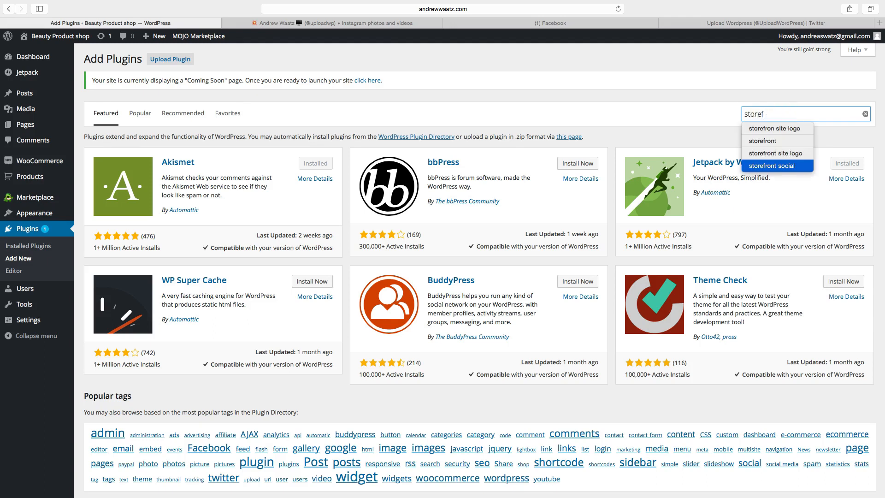
type("ront top bar")
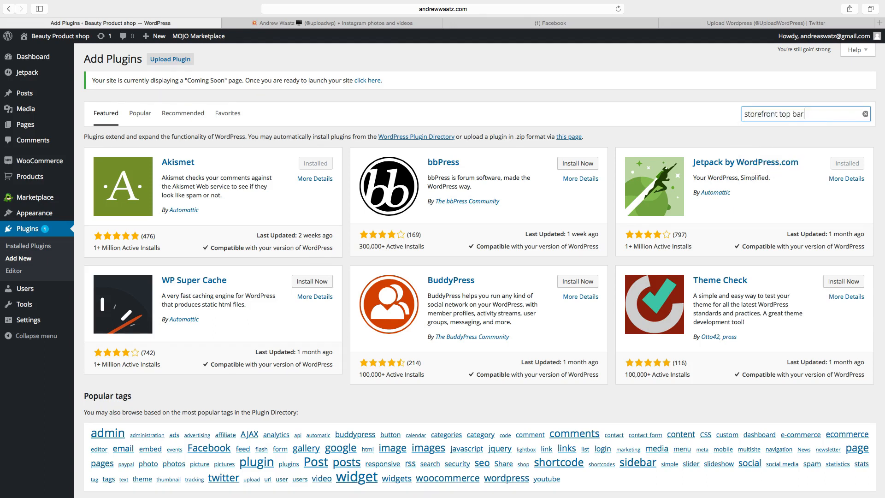
key("Return")
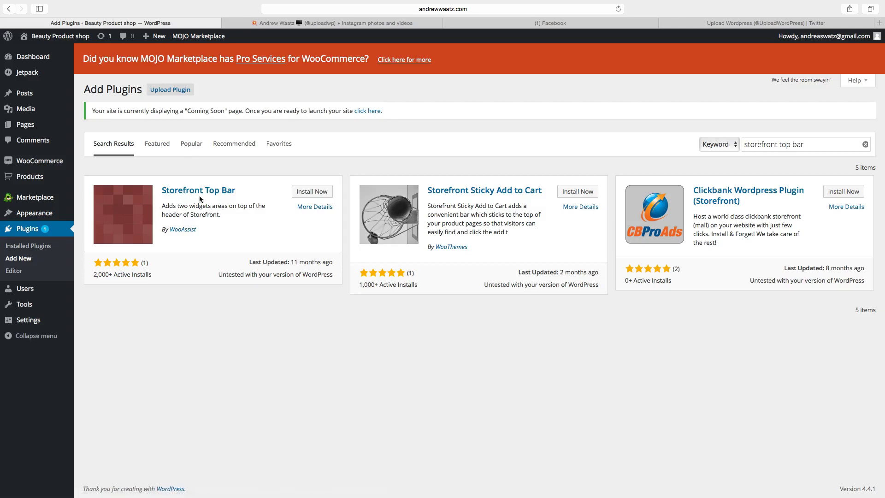
left_click(310, 196)
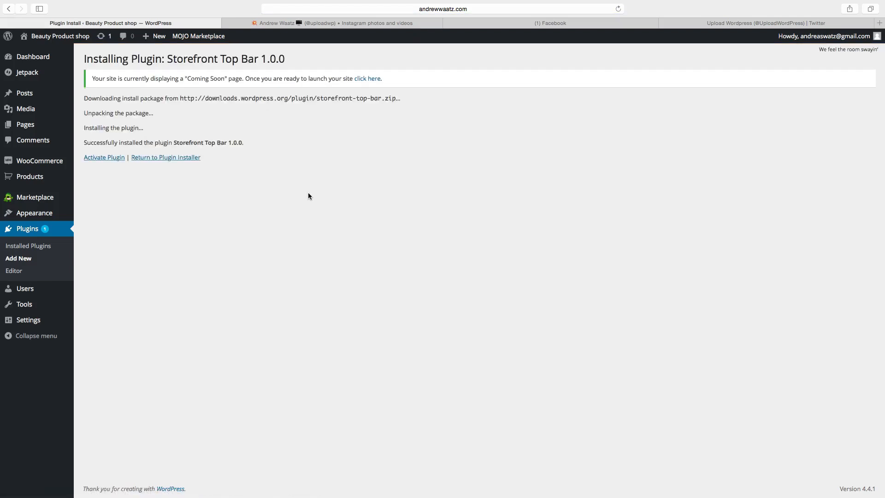
left_click(105, 158)
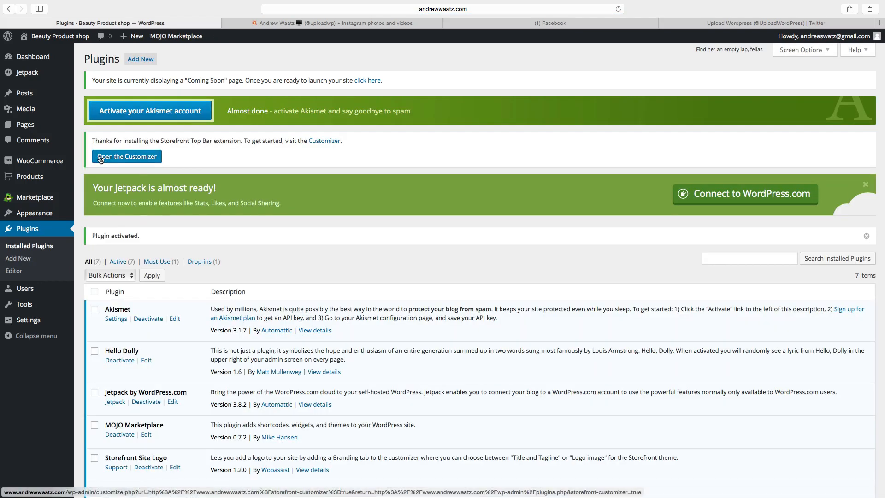
Search plugins for 'accesspress social icons', then install and activate AccessPress Social Icons 1.4.8.
left_click(137, 60)
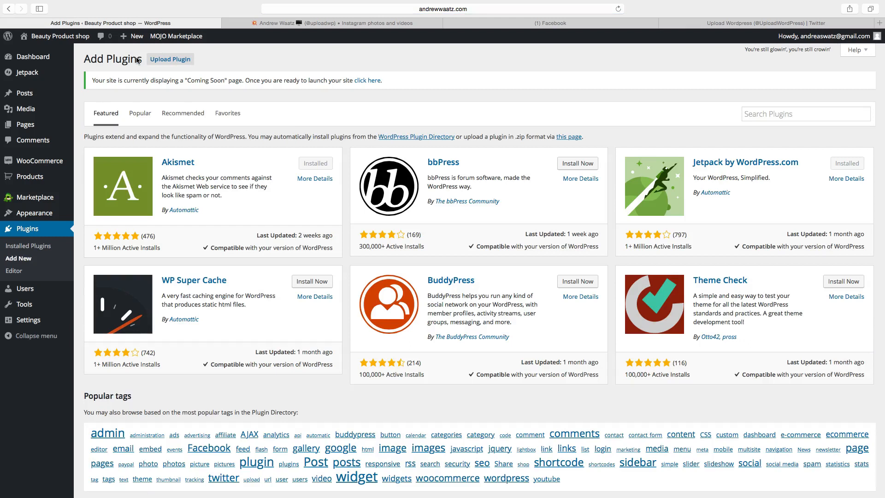
left_click(761, 113)
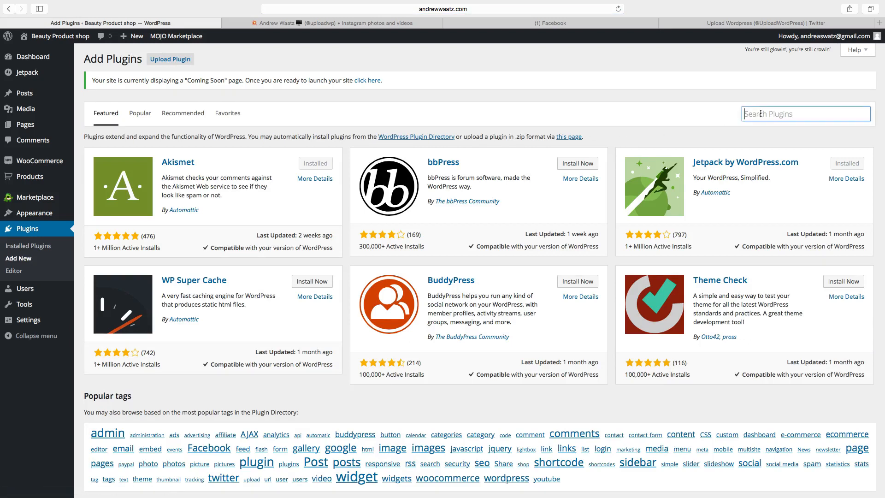
type("acce")
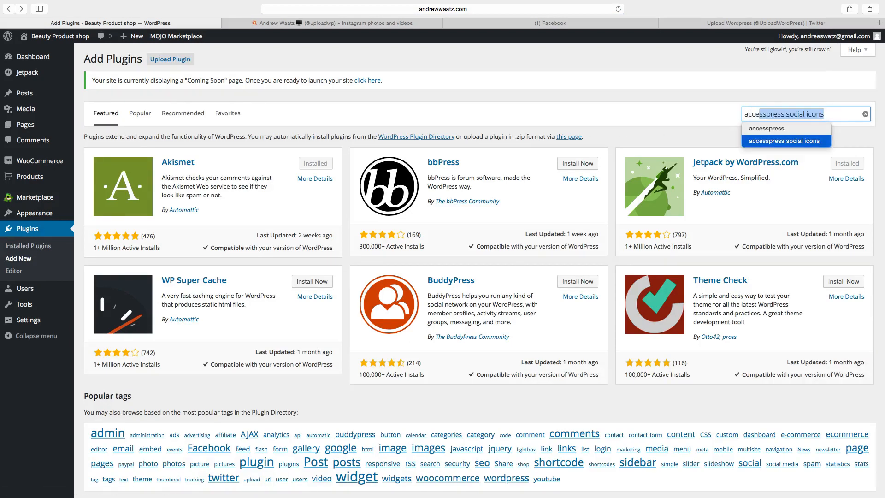
type("sspress")
left_click(839, 114)
key("Return")
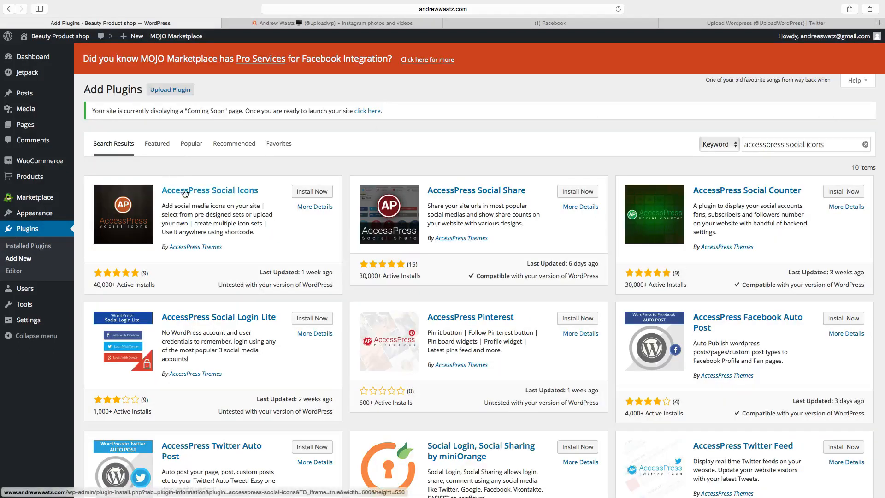
left_click(310, 194)
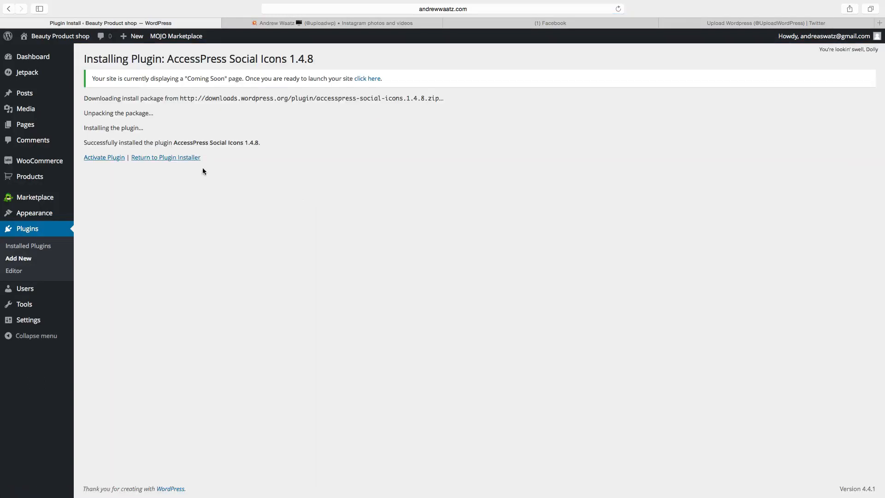
left_click(105, 157)
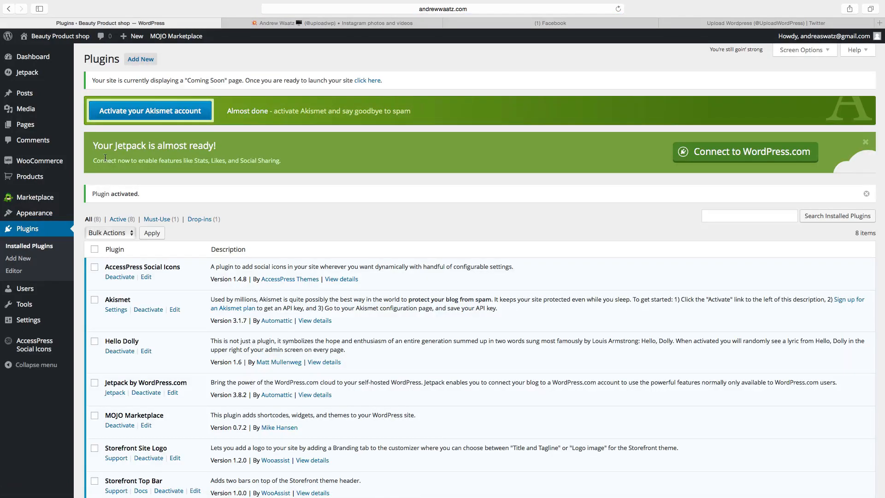
Add a new social icon set named 'Top Bar icons' using the Theme 1 ready-made icons.
mouse_move(31, 351)
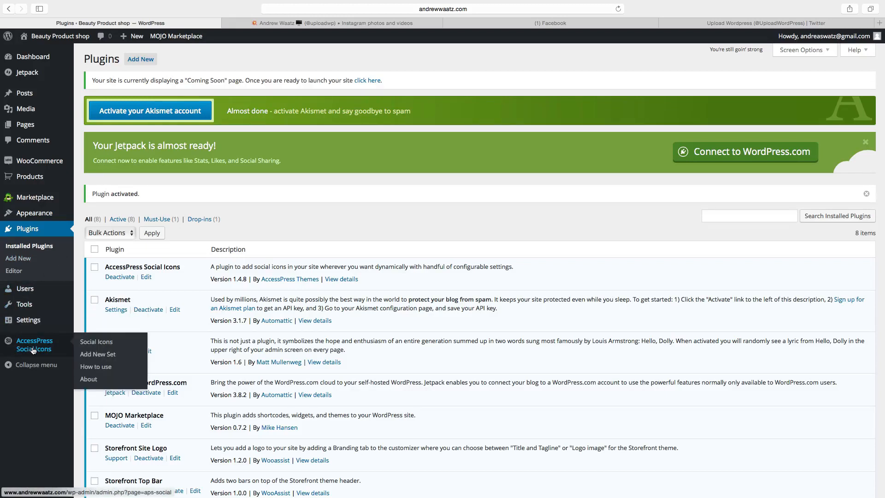
left_click(98, 355)
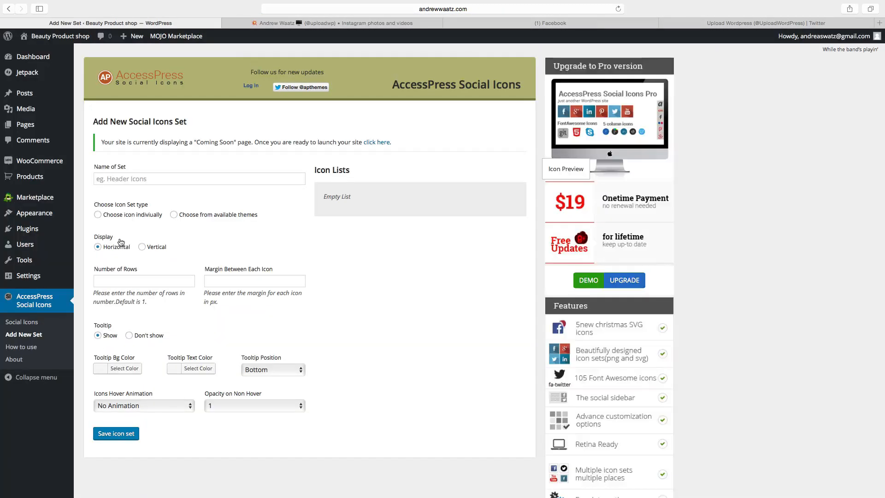
left_click(113, 178)
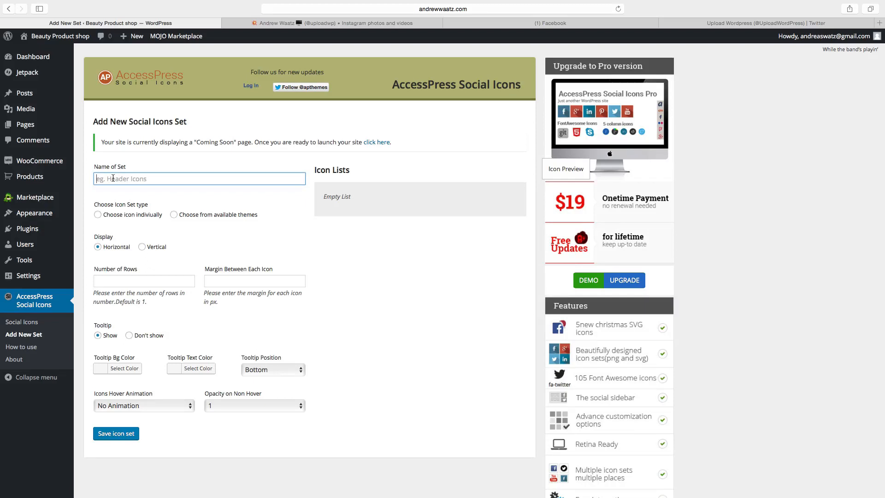
type("Top Bar icons")
left_click(156, 180)
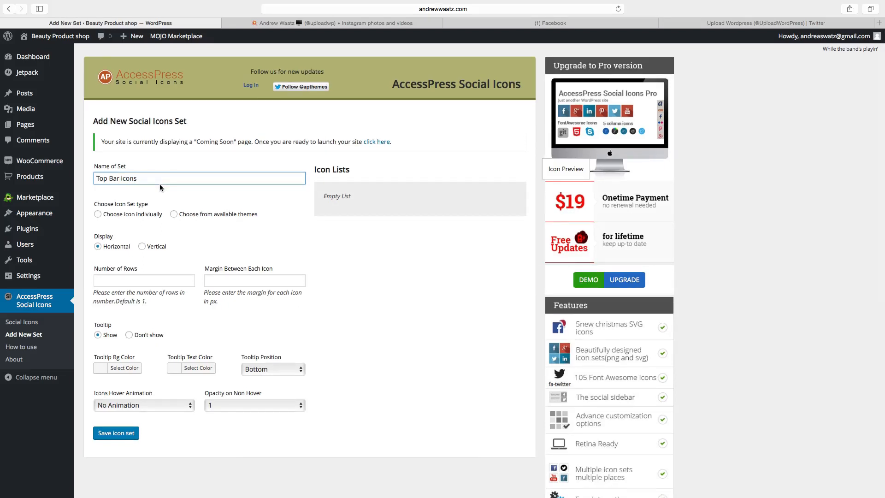
left_click(203, 218)
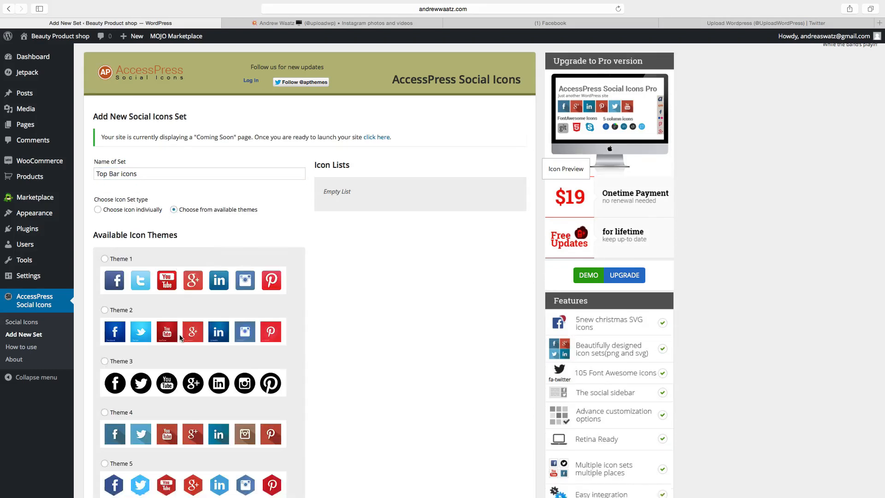
scroll(177, 337, "down", 6)
scroll(176, 337, "up", 6)
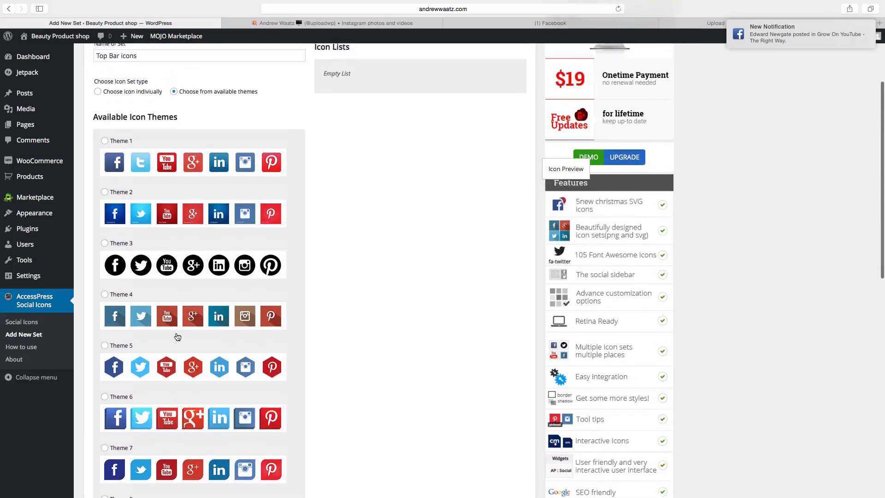
left_click(104, 264)
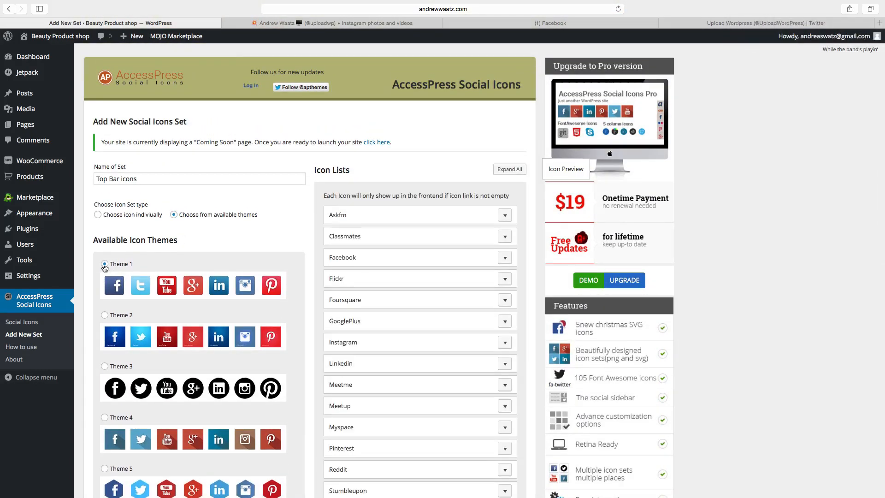
scroll(385, 235, "down", 5)
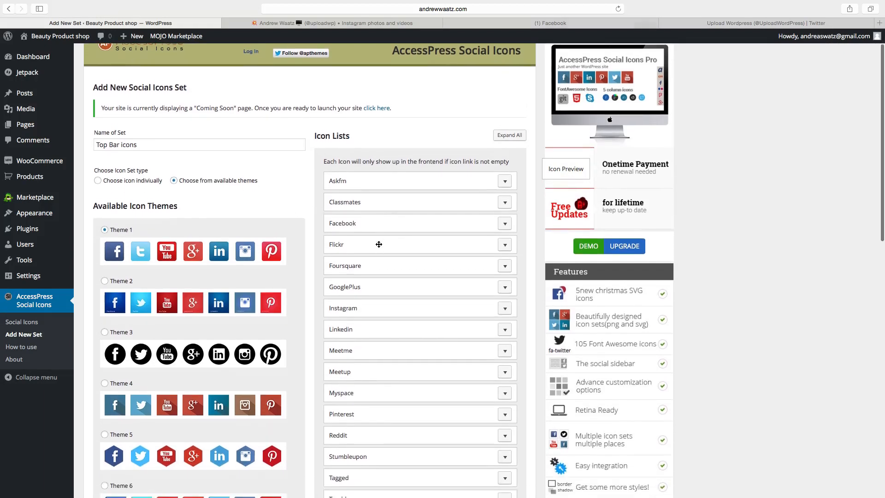
scroll(381, 248, "up", 5)
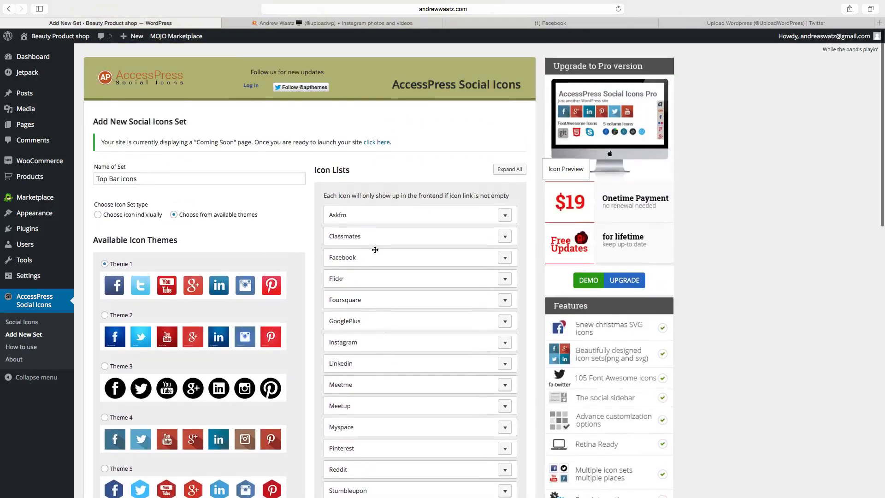
Give the Facebook icon a title and a 16 × 16 width and height.
left_click(504, 258)
scroll(504, 262, "down", 3)
left_click(345, 264)
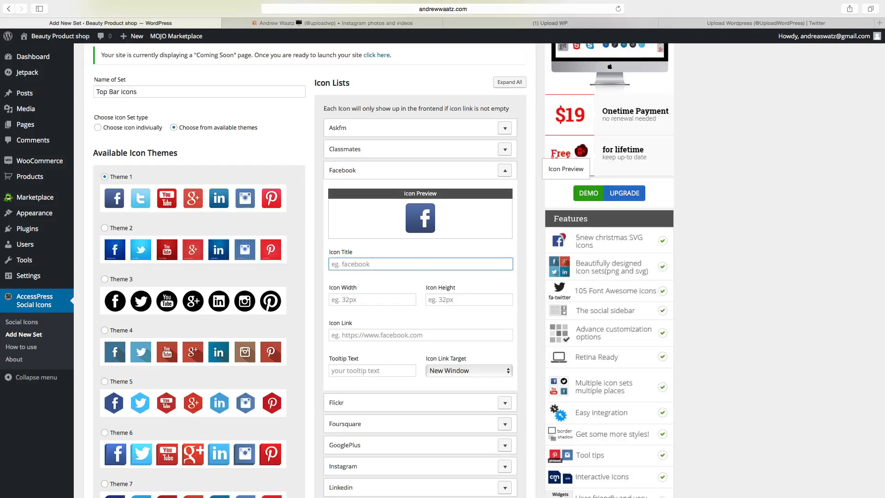
type("Facebook")
left_click(339, 299)
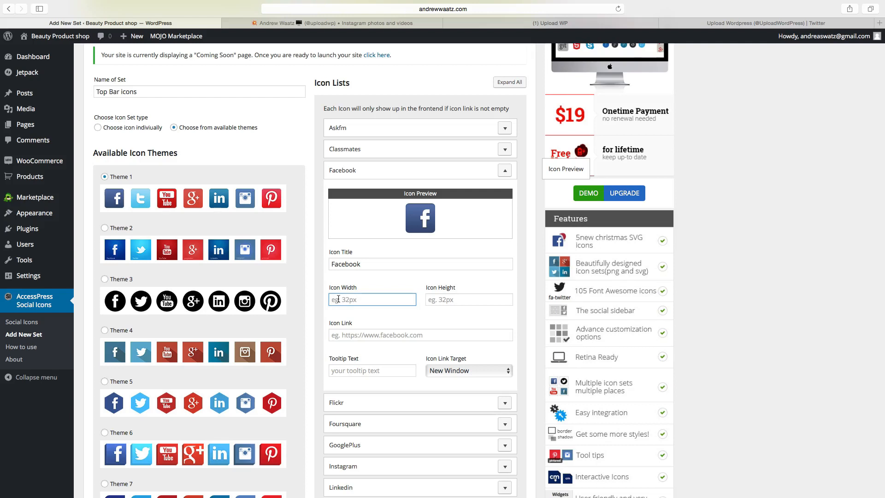
type("16")
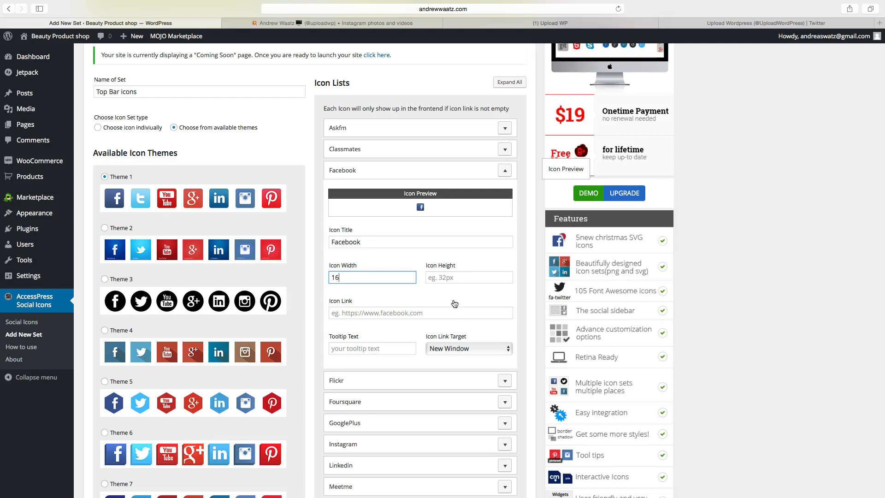
left_click(434, 277)
type("16")
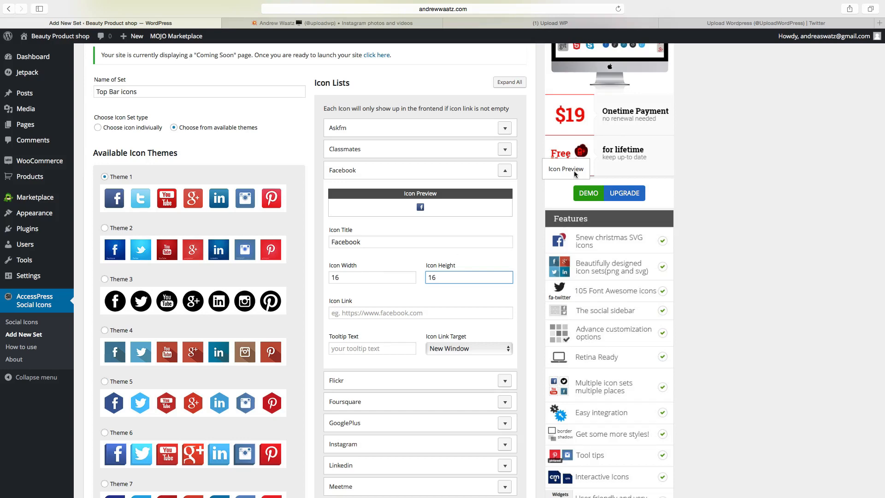
left_click(510, 23)
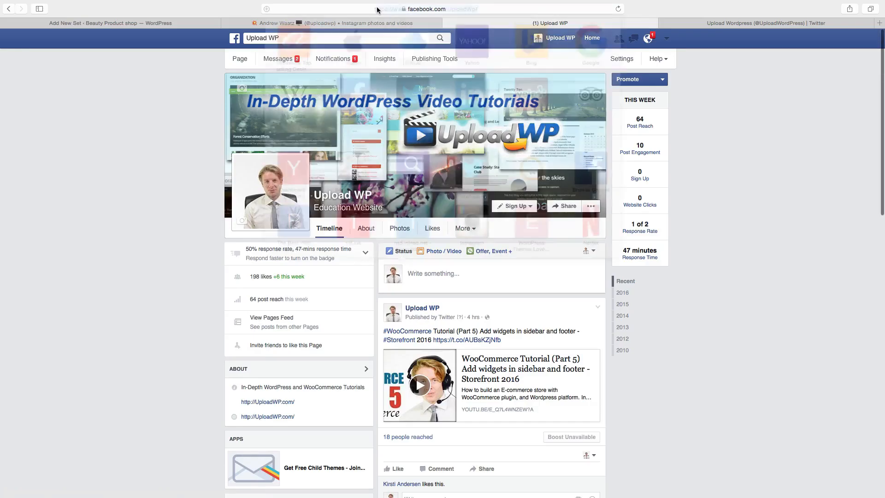
left_click(372, 8)
right_click(364, 8)
left_click(401, 57)
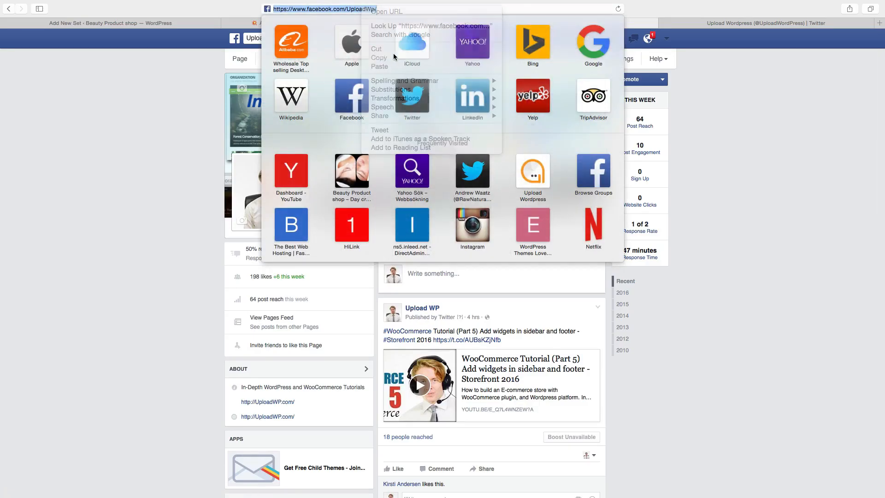
left_click(179, 23)
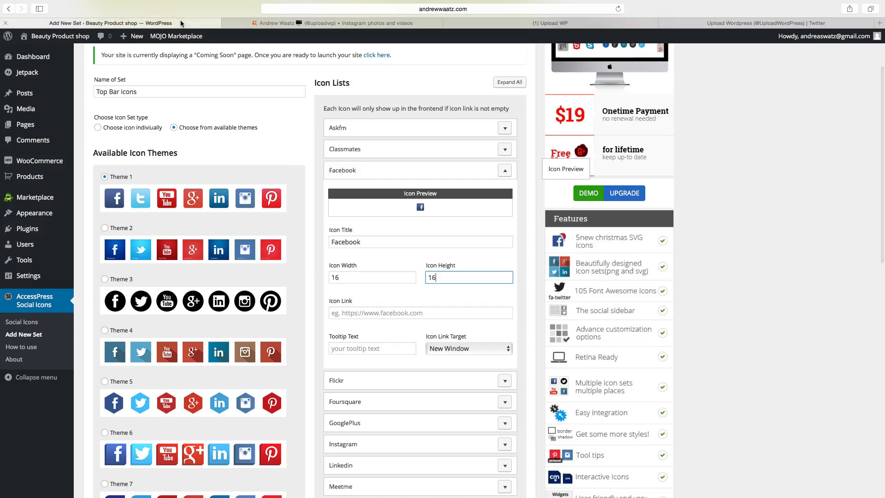
right_click(344, 314)
left_click(363, 331)
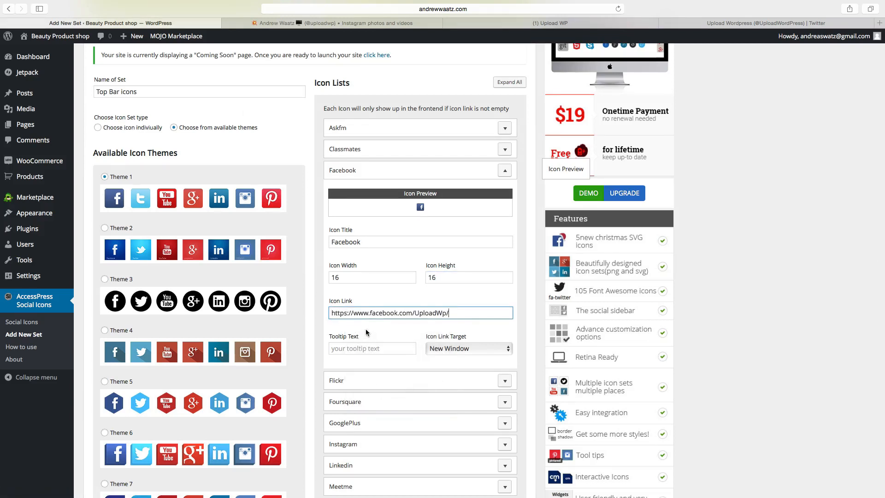
scroll(367, 328, "down", 3)
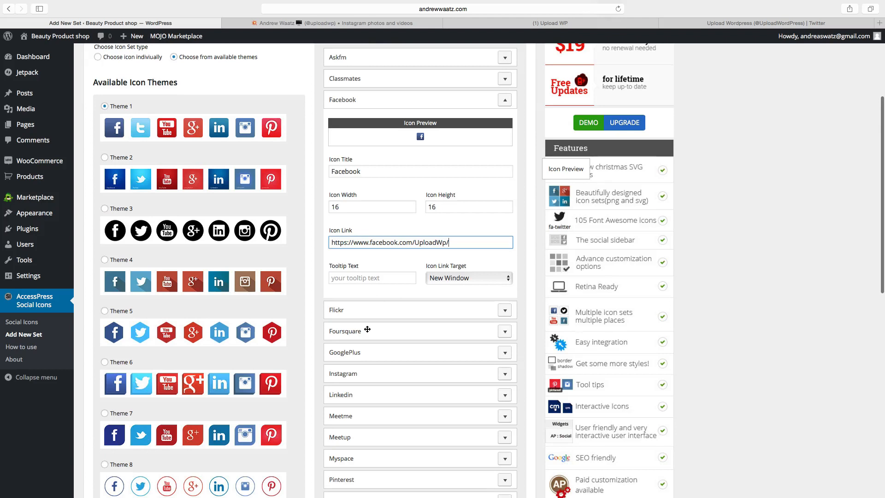
scroll(368, 325, "down", 4)
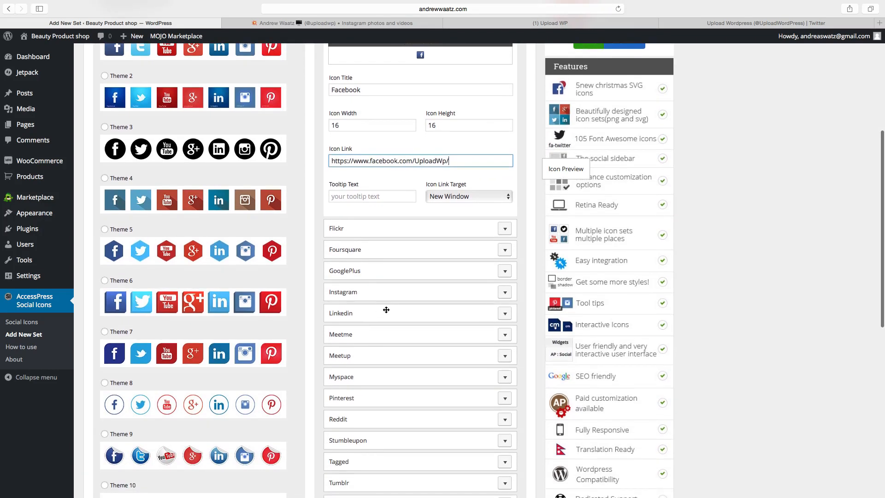
left_click(504, 293)
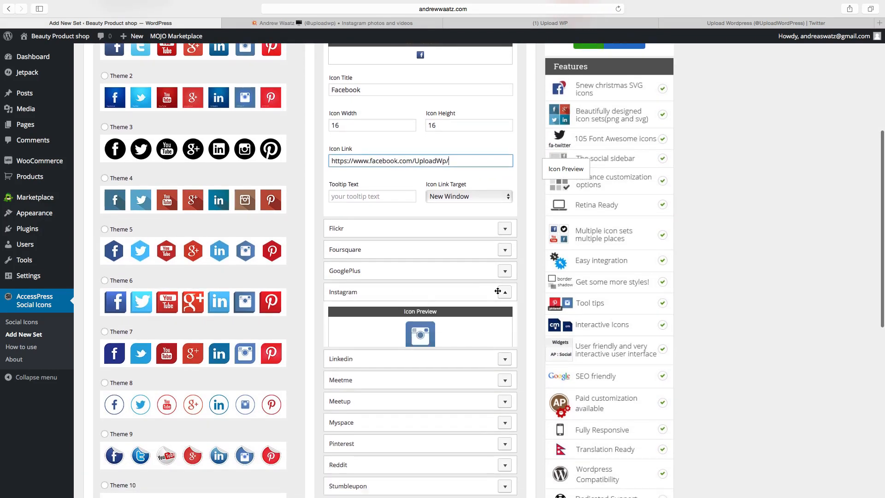
Give the Instagram icon a title and a 16 × 16 width and height.
scroll(358, 307, "down", 5)
left_click(357, 275)
type("Instagram")
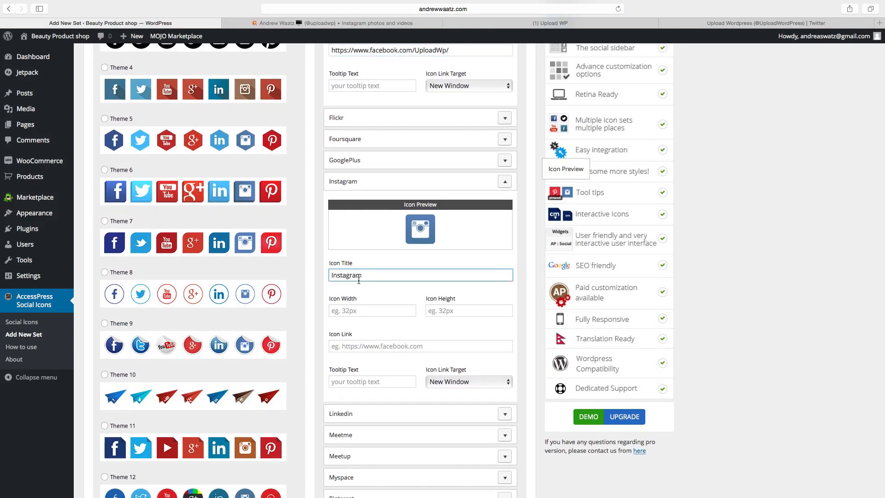
left_click(348, 309)
type("16")
left_click(431, 288)
type("16")
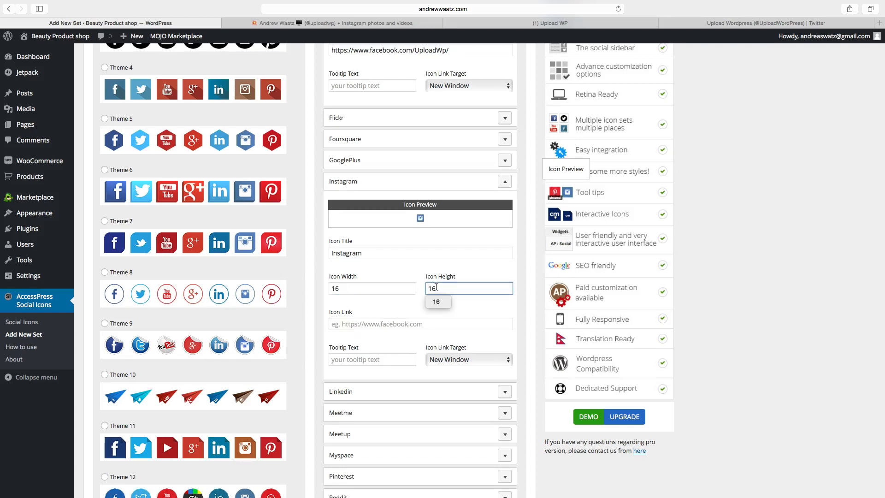
Set the Instagram icon link to the Upload WP Instagram profile address.
left_click(366, 323)
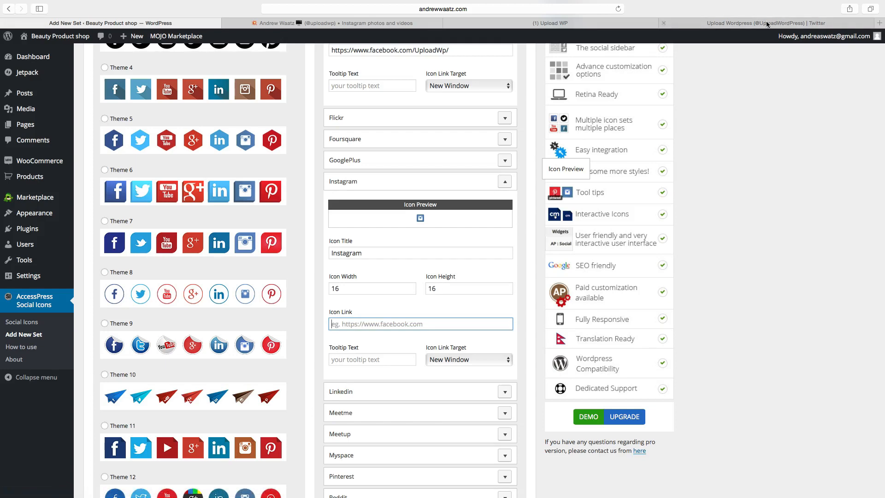
left_click(357, 23)
left_click(324, 9)
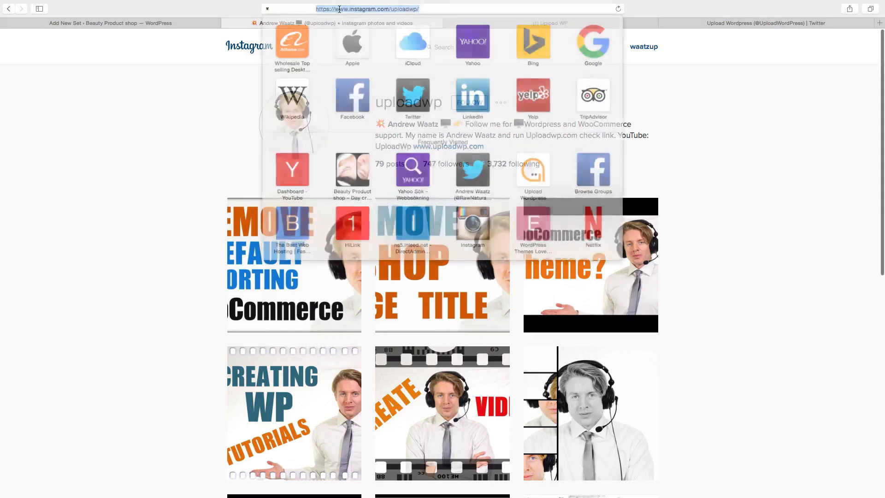
right_click(325, 9)
left_click(343, 59)
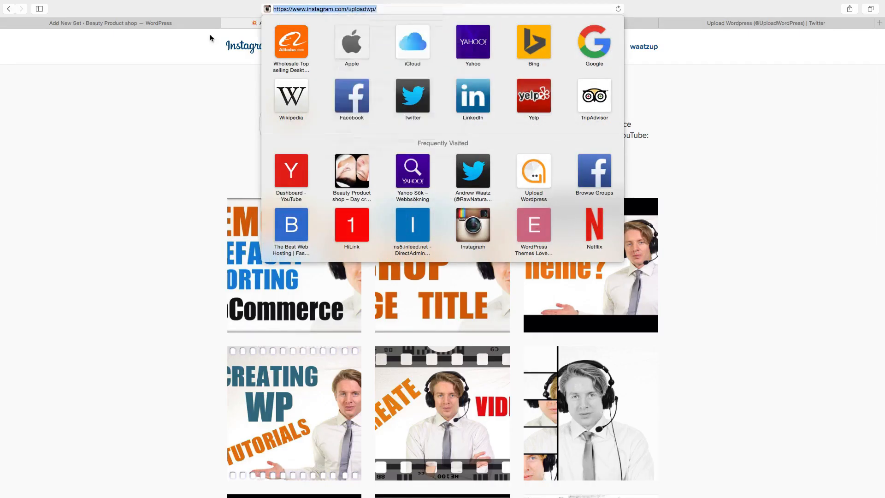
left_click(141, 23)
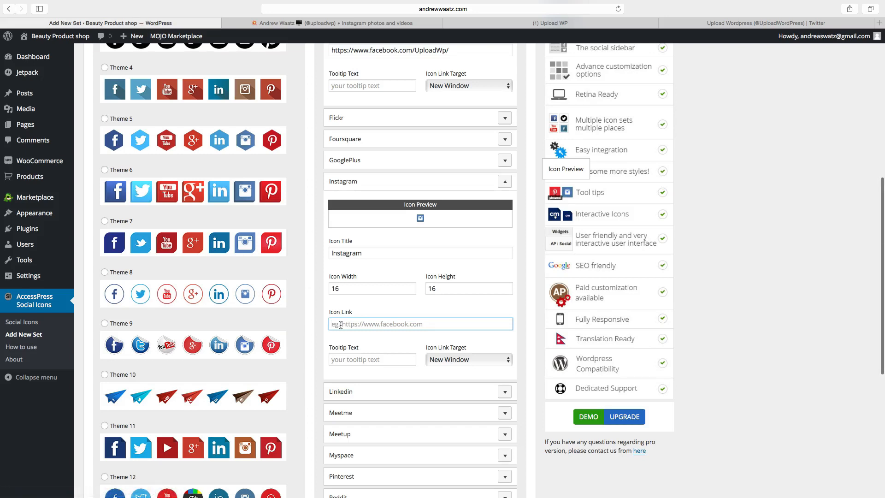
right_click(341, 325)
left_click(368, 347)
scroll(360, 342, "down", 5)
scroll(360, 342, "down", 2)
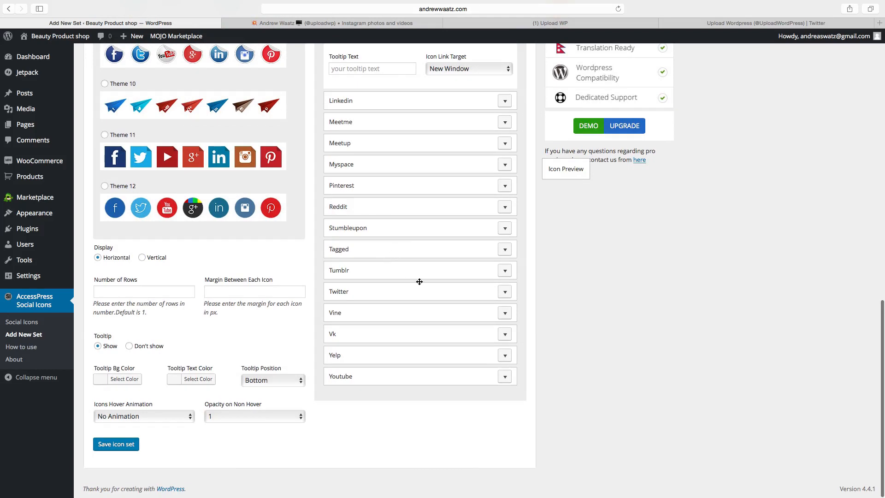
Title the Twitter icon 'twitter' and size it 16 × 16.
left_click(505, 291)
scroll(340, 358, "down", 2)
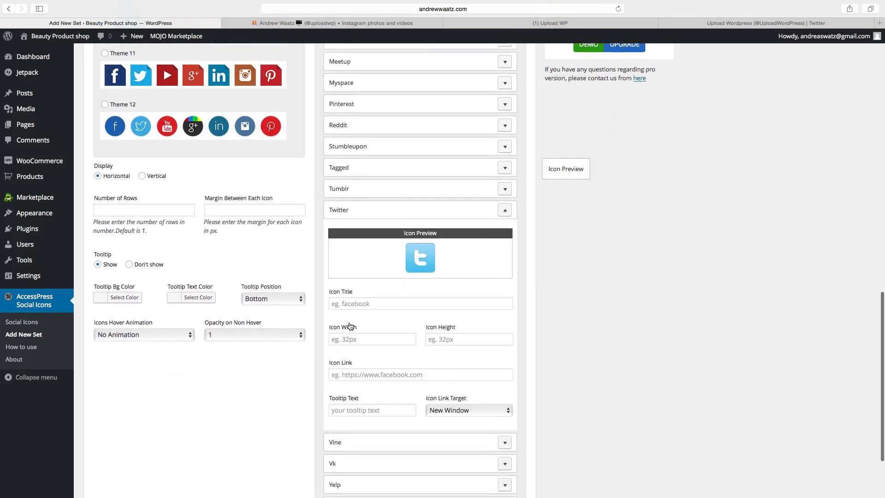
left_click(364, 287)
type("twitter")
left_click(355, 321)
type("16")
left_click(430, 300)
type("16")
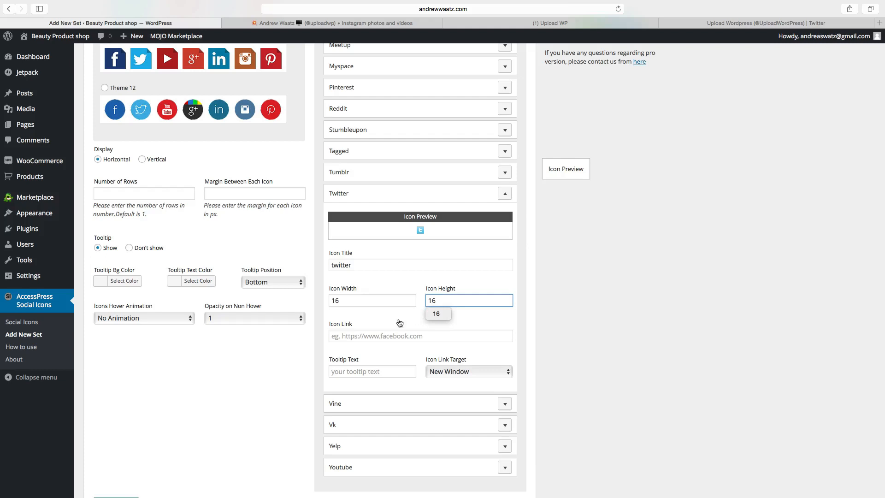
Link the Twitter icon to the Upload Wordpress Twitter profile, opening in a new window.
left_click(697, 24)
left_click(366, 10)
right_click(359, 9)
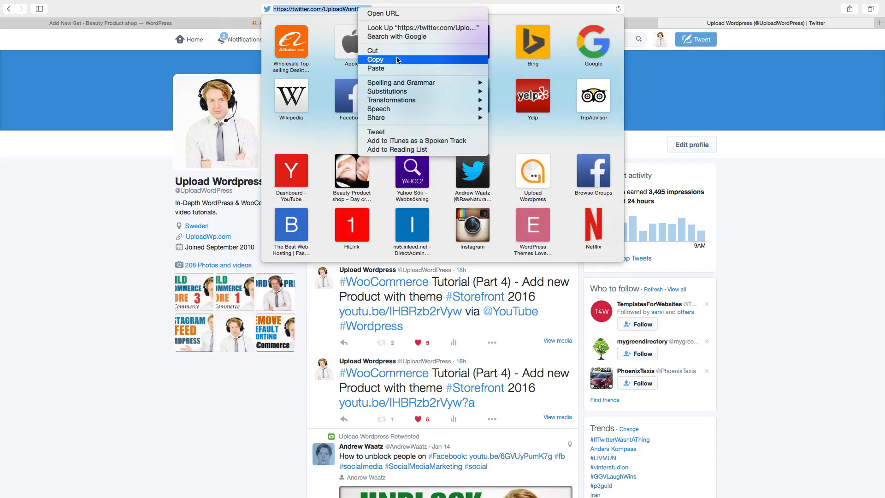
left_click(376, 59)
left_click(172, 22)
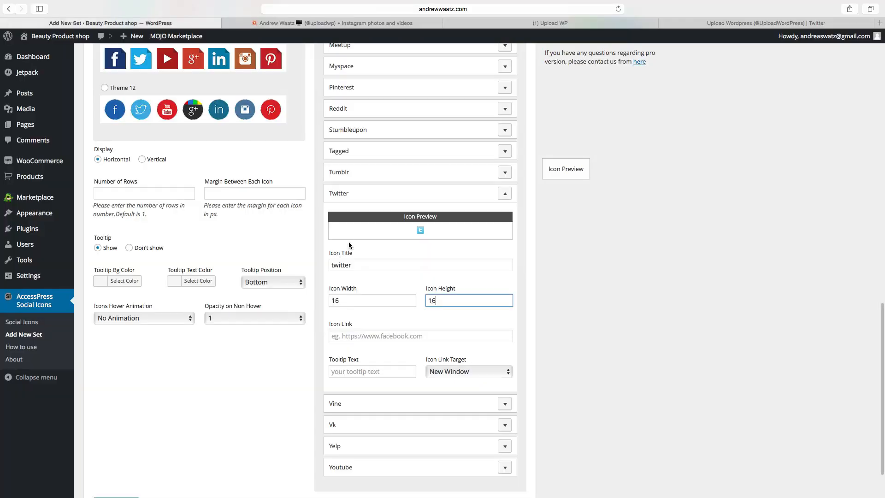
right_click(349, 339)
left_click(366, 358)
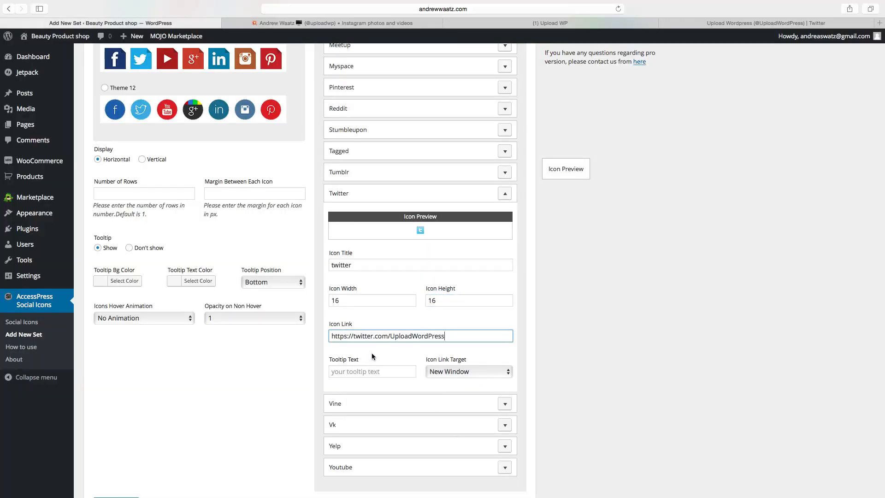
left_click(448, 370)
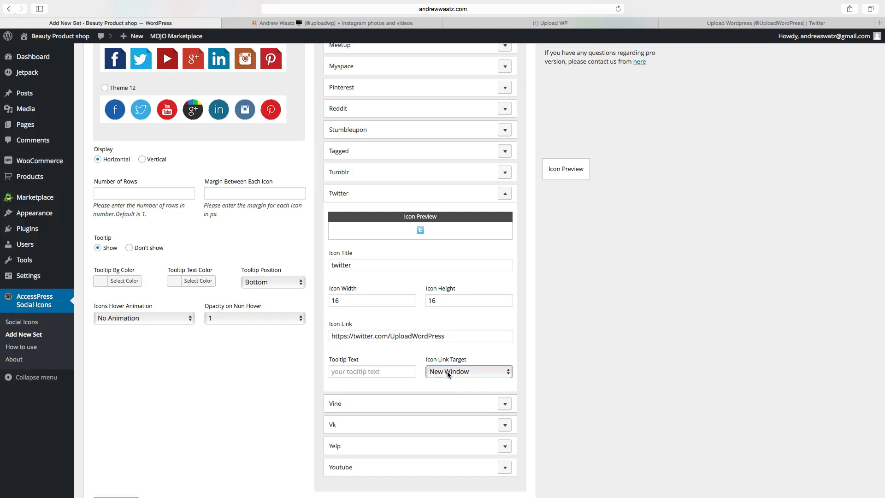
left_click(447, 371)
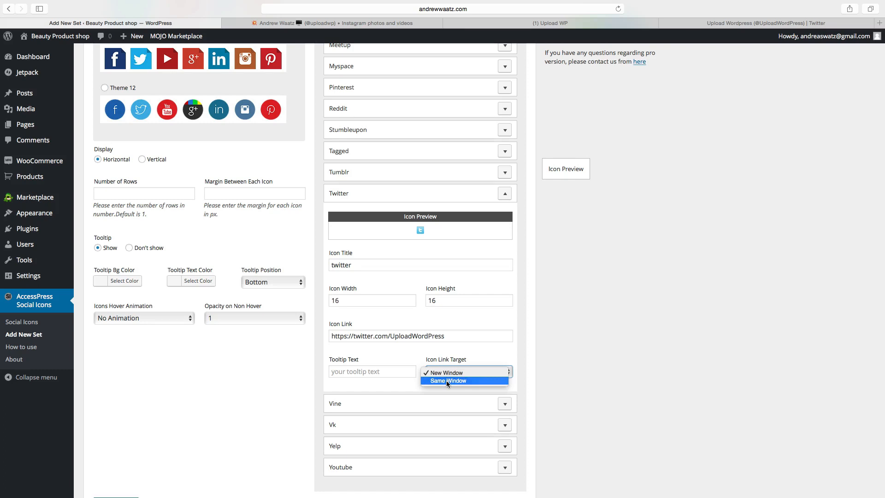
left_click(437, 372)
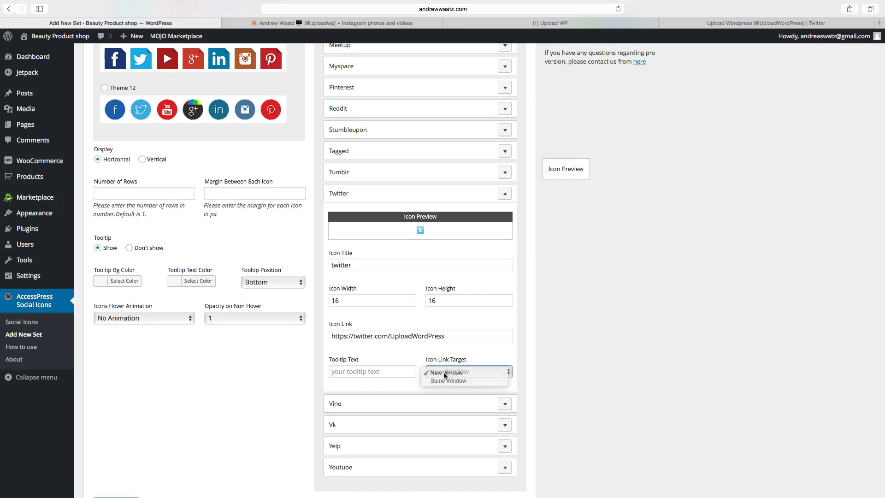
scroll(318, 377, "down", 2)
scroll(302, 375, "up", 5)
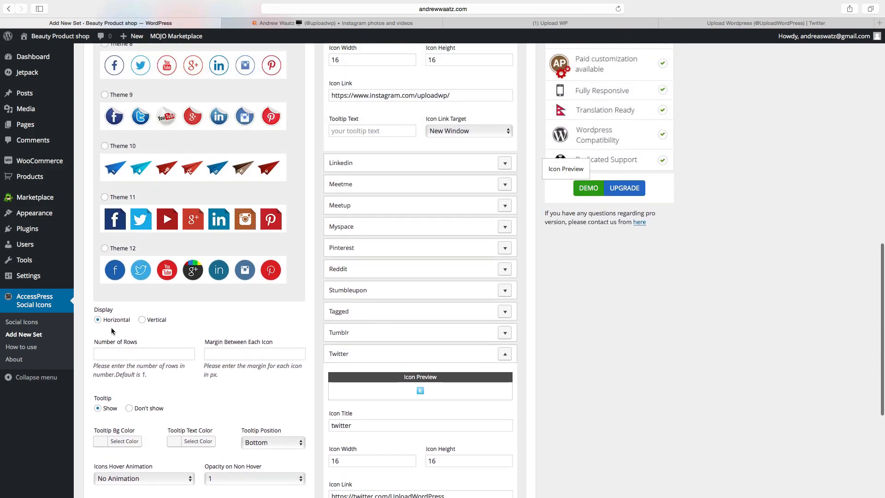
Set Tooltip to 'Don't show', keep No Animation on hover, and save the Top Bar icons set.
scroll(125, 335, "down", 2)
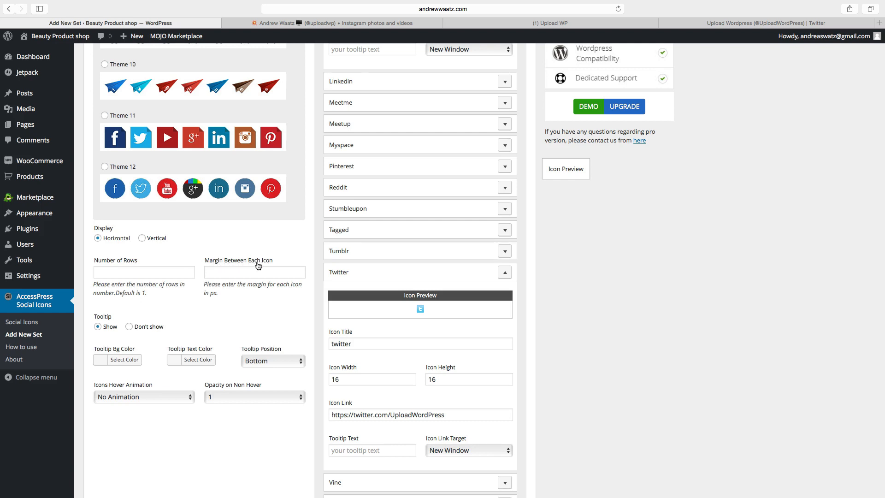
scroll(104, 306, "down", 1)
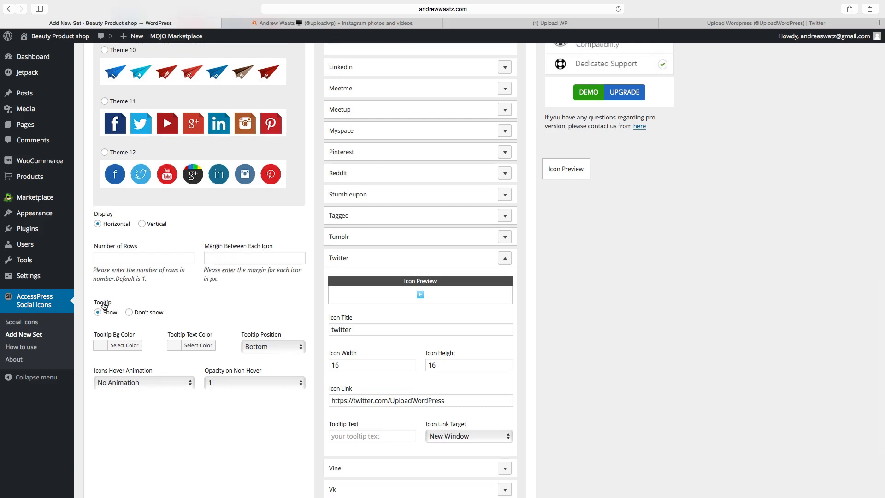
left_click(129, 313)
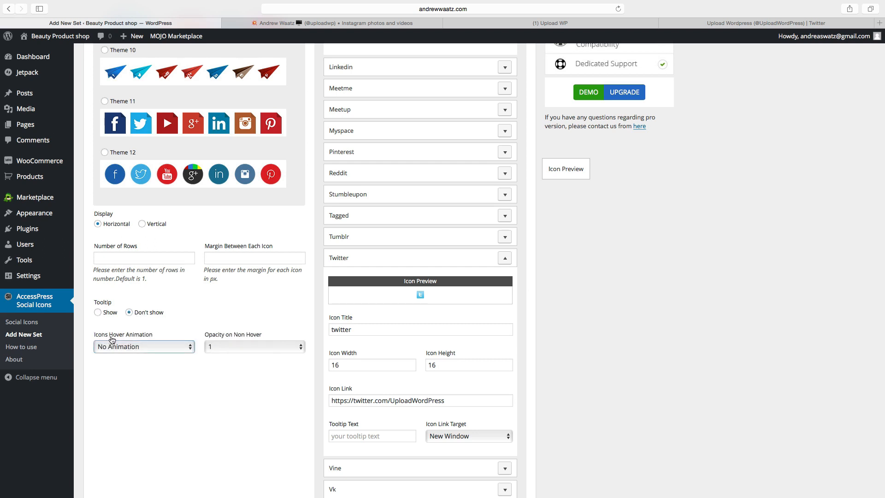
left_click(124, 347)
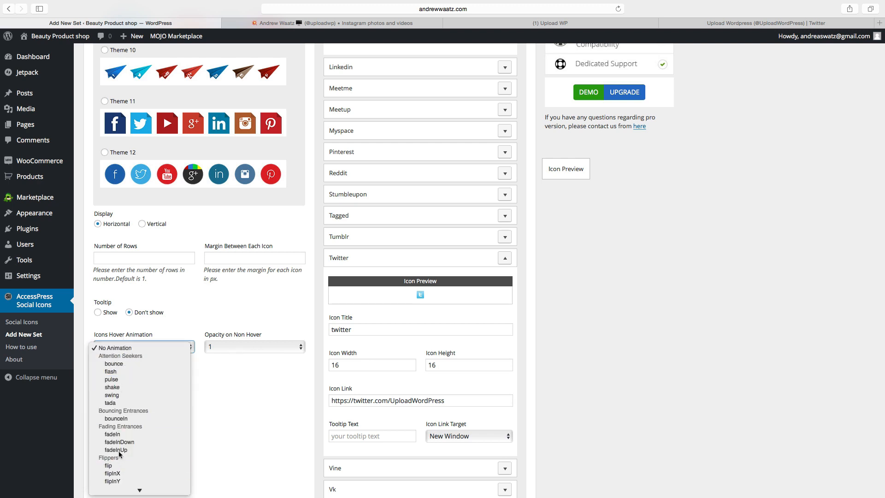
left_click(119, 349)
scroll(118, 349, "up", 3)
scroll(115, 391, "down", 6)
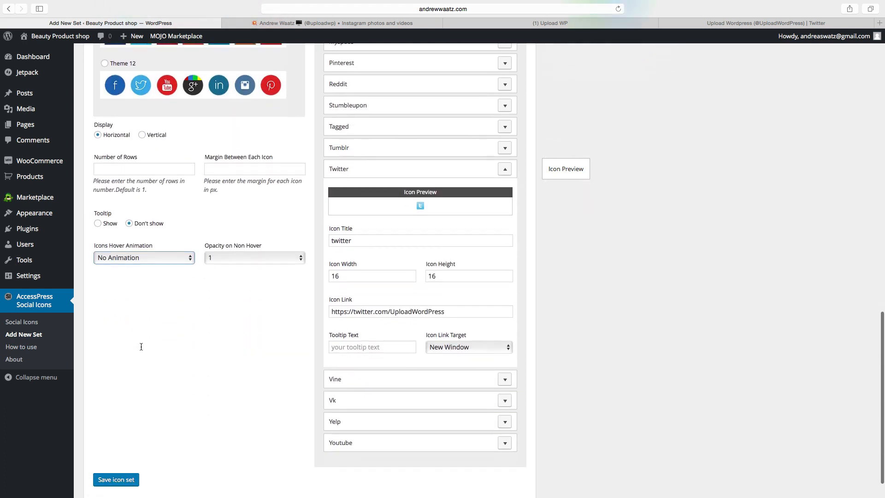
left_click(114, 445)
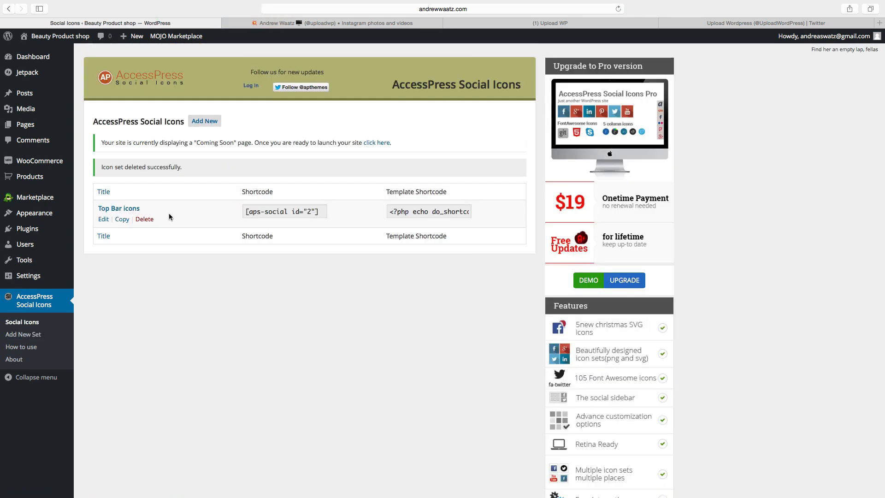
Begin a second icon set, Footer icons, from the AccessPress Social Icons page.
left_click(201, 122)
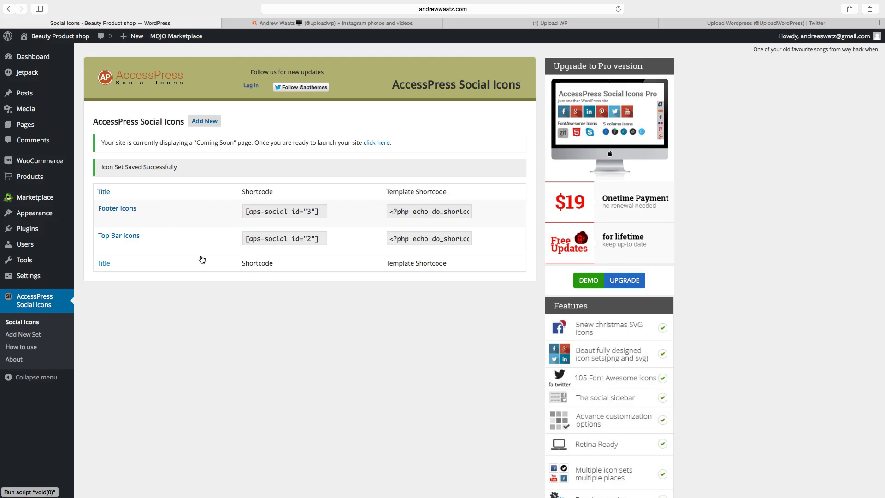
mouse_move(141, 219)
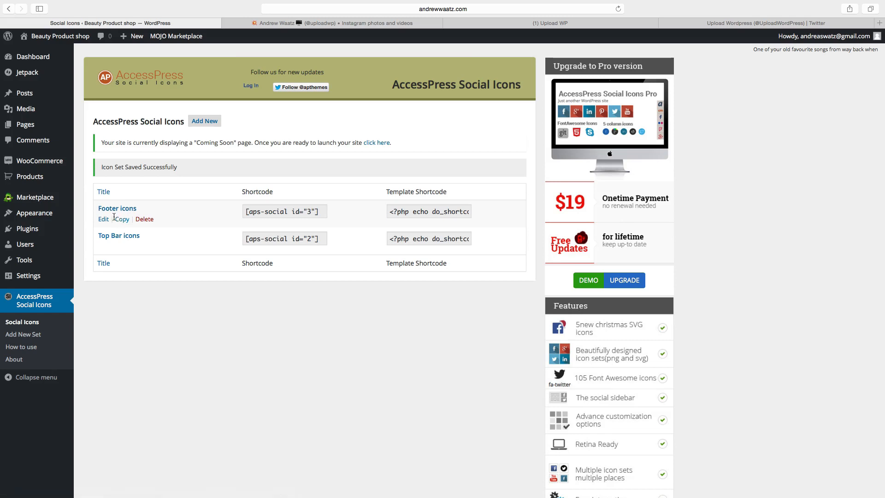
mouse_move(31, 220)
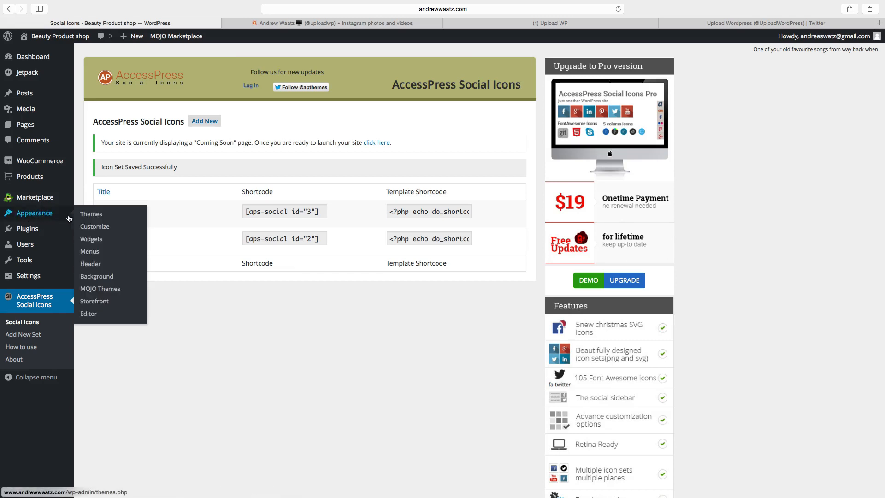
Add an AccessPress Social Icons widget to Top Bar 2 showing the Top Bar icons set and save it.
left_click(91, 243)
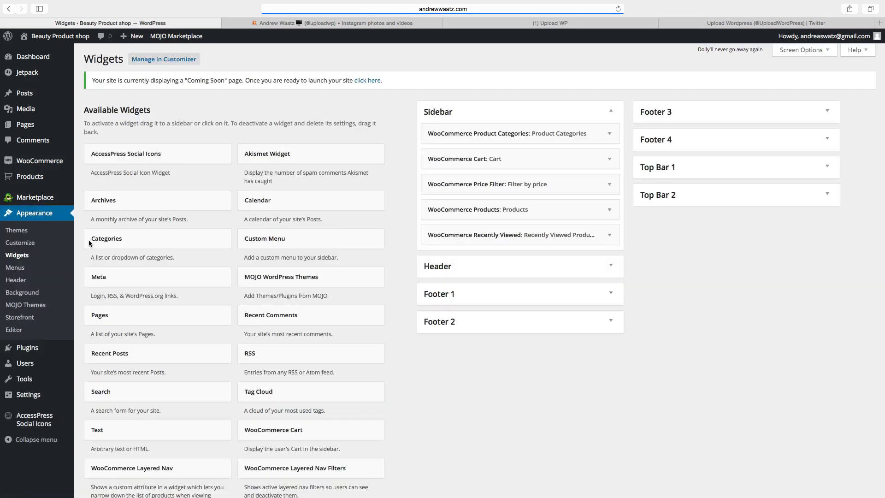
left_click(117, 159)
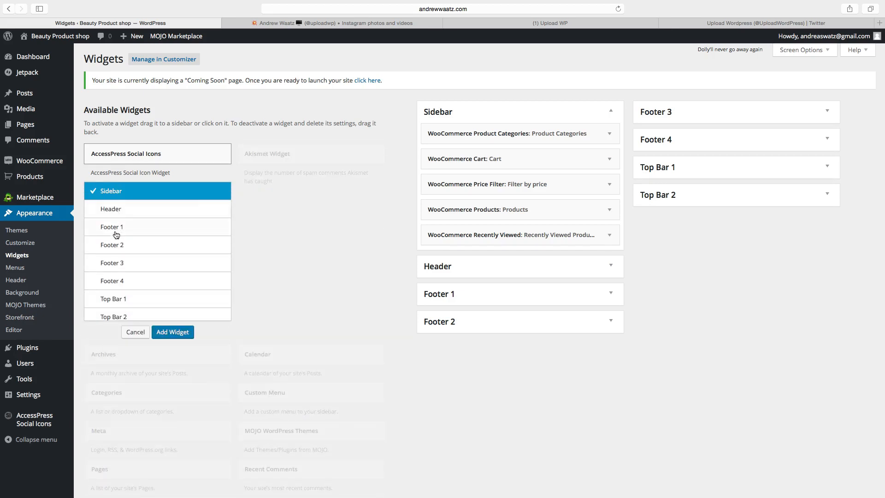
scroll(115, 240, "down", 1)
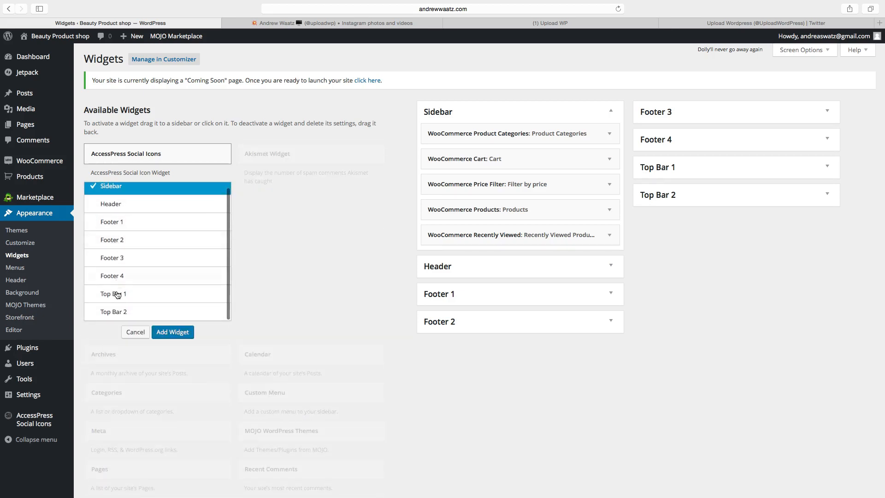
left_click(125, 316)
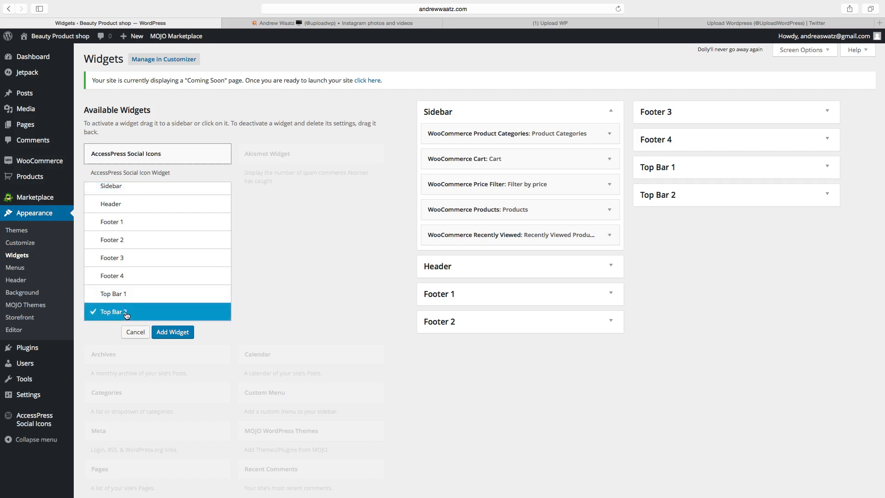
left_click(180, 333)
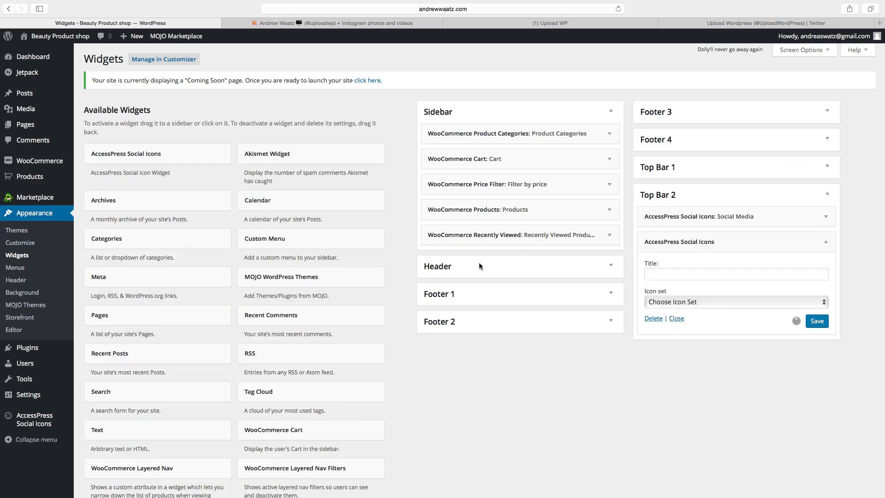
left_click(689, 303)
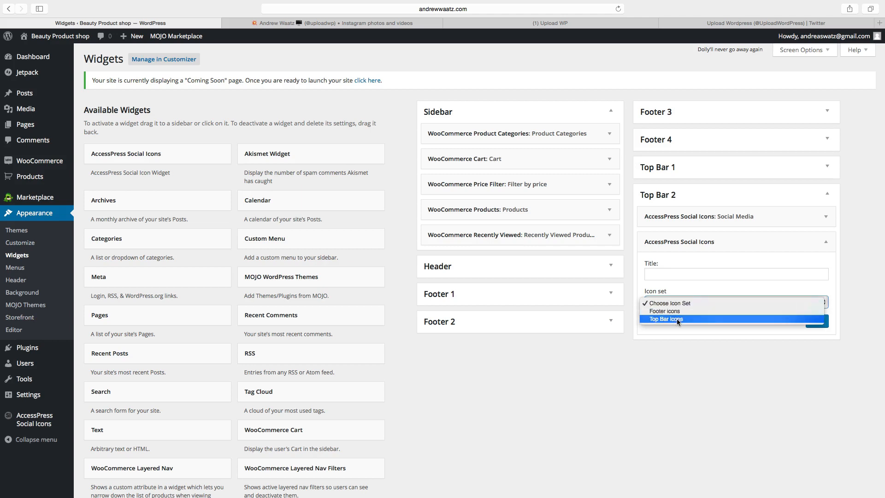
left_click(677, 319)
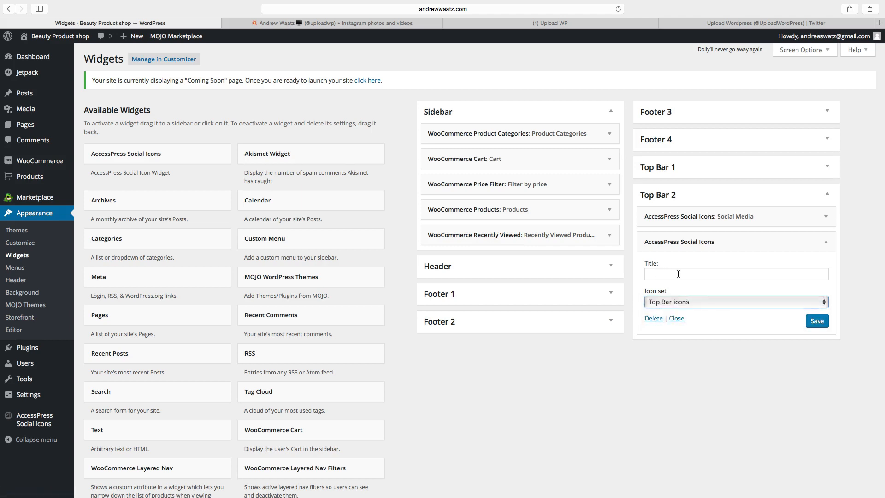
left_click(808, 322)
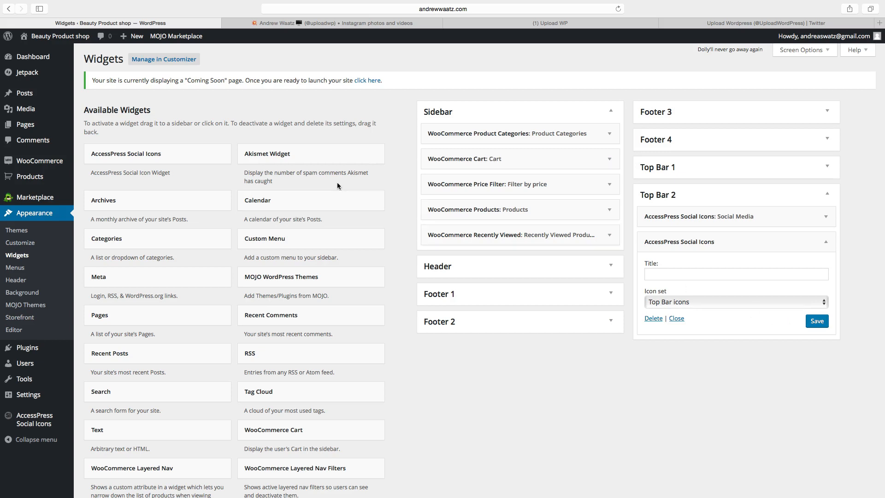
left_click(123, 157)
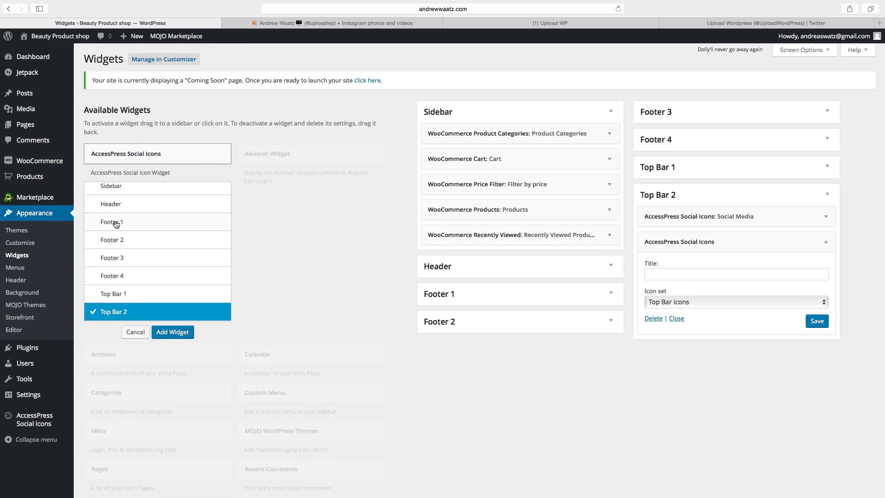
Add an AccessPress Social Icons widget with the Footer icons set to Footer 4, then view the homepage.
left_click(106, 276)
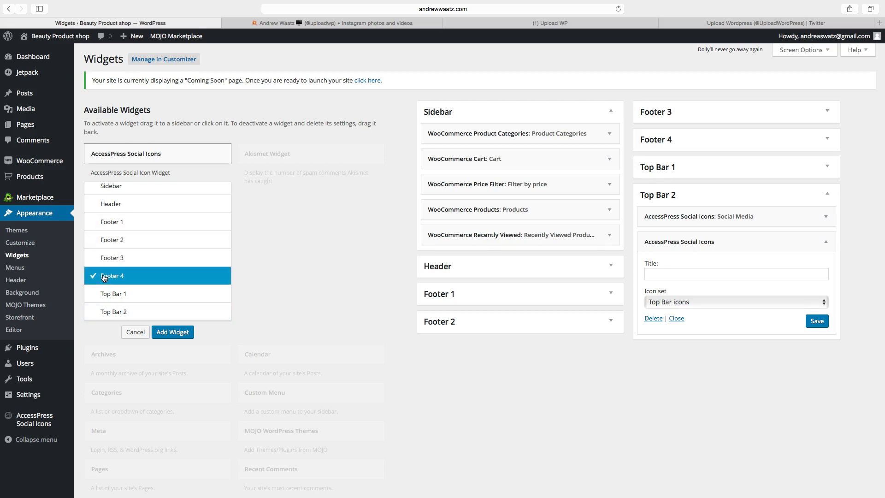
left_click(163, 332)
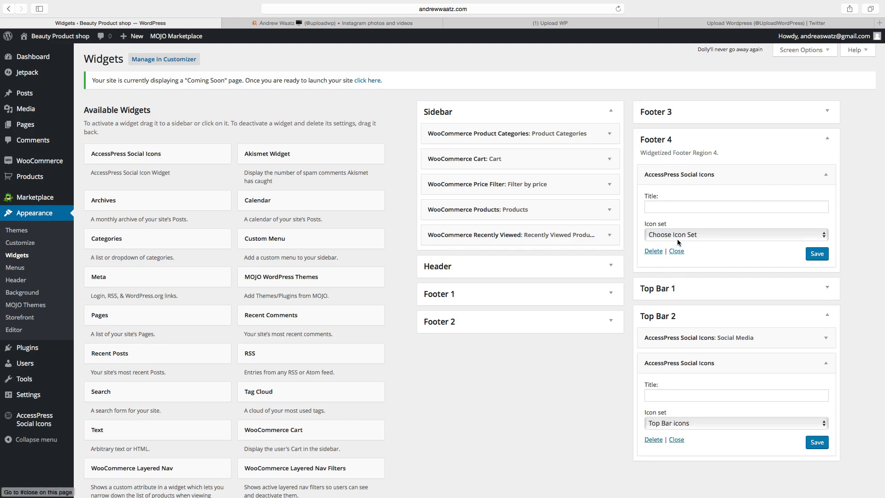
left_click(681, 236)
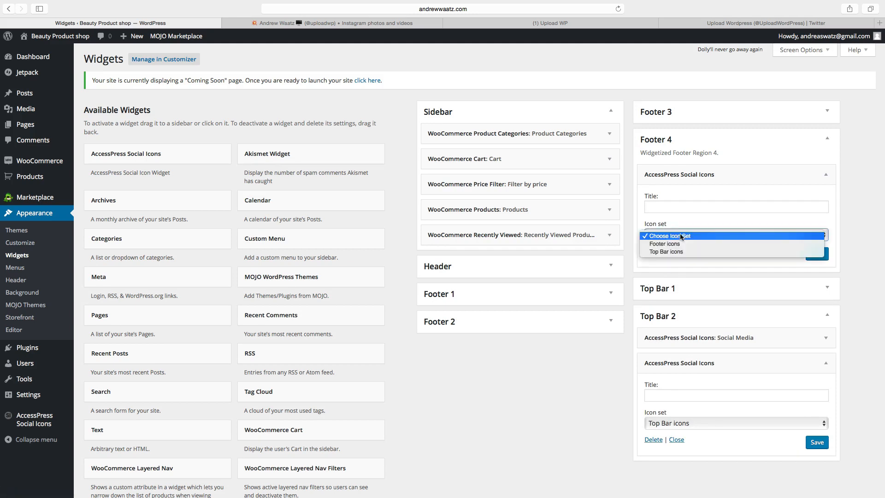
left_click(675, 244)
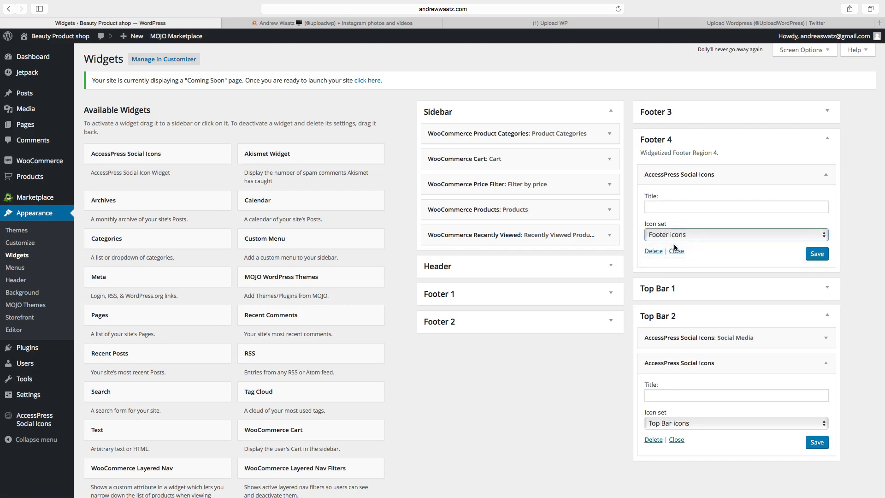
left_click(815, 256)
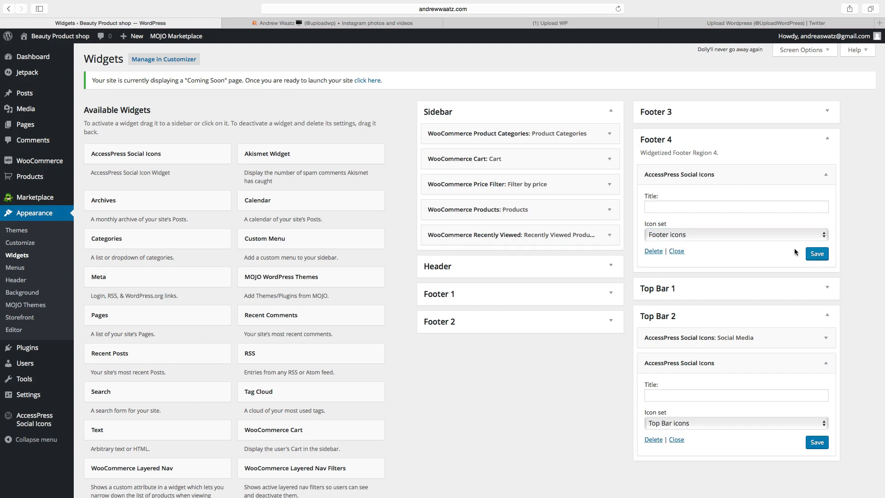
left_click(47, 39)
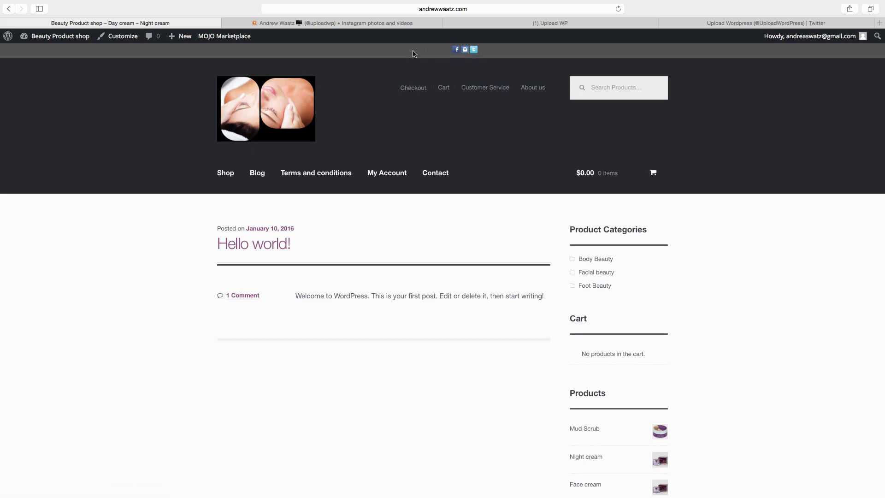
Set the Customizer's Top Bar background colour to black (#000000) and publish it.
left_click(119, 37)
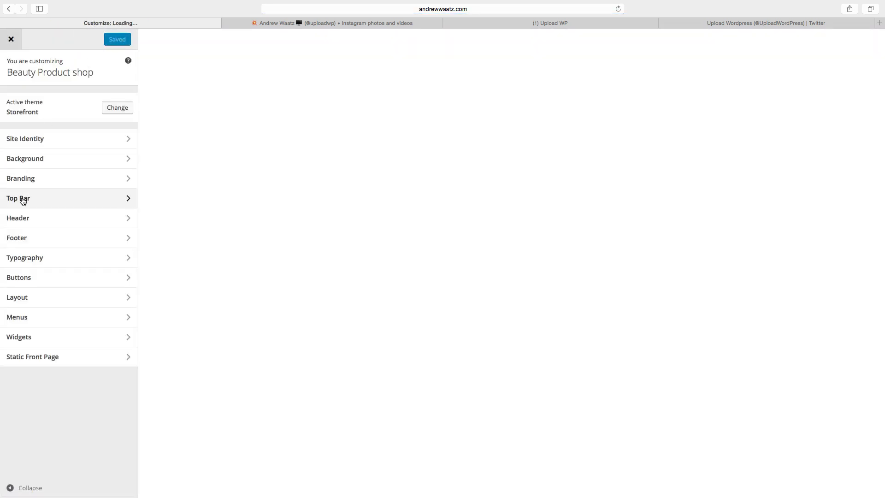
left_click(24, 198)
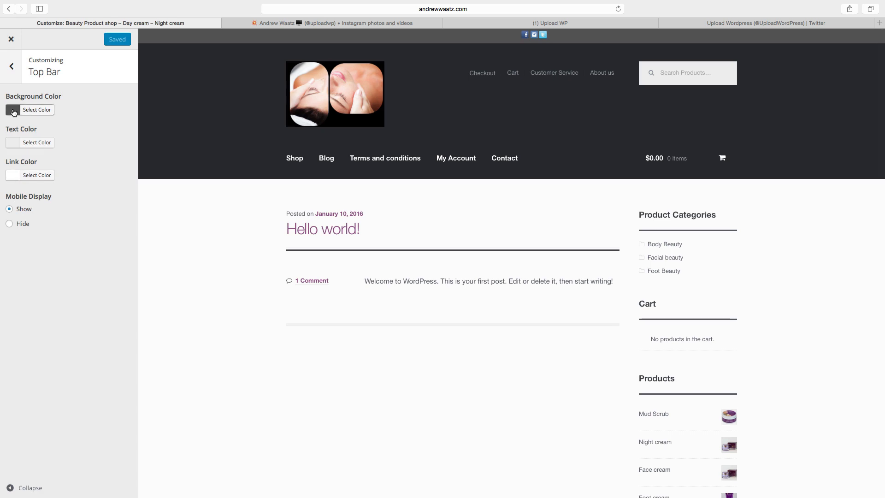
left_click(13, 111)
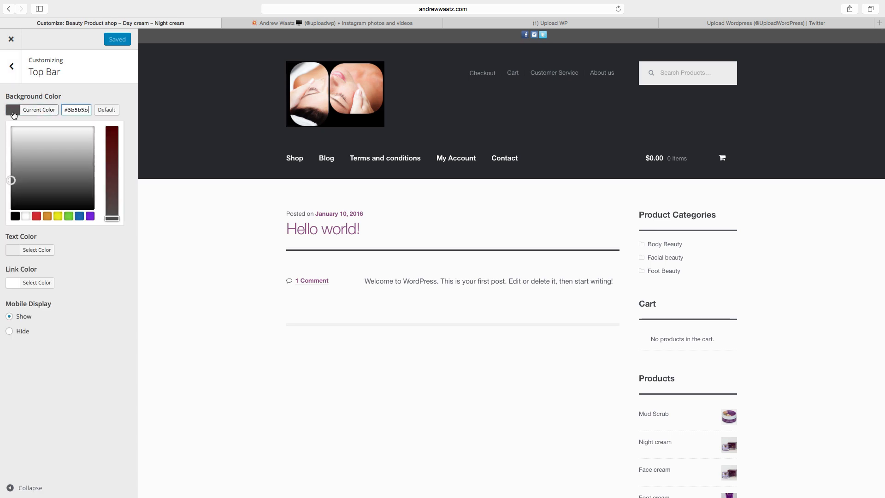
left_click(15, 216)
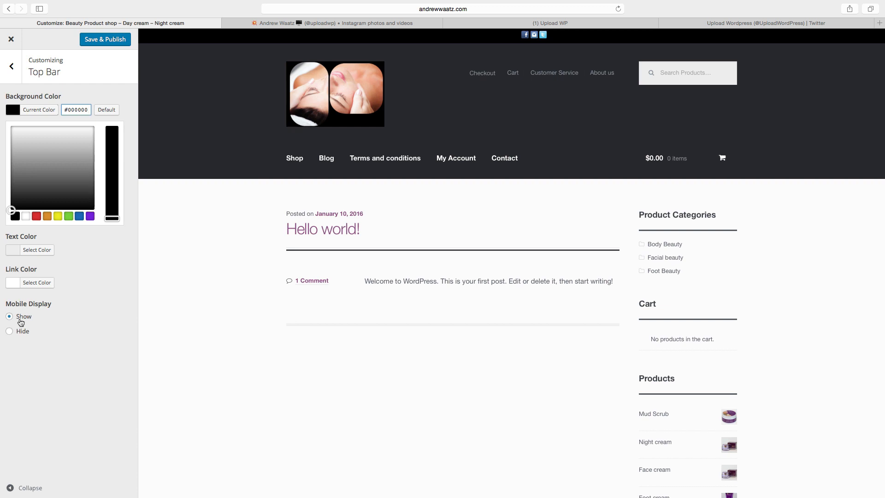
left_click(97, 41)
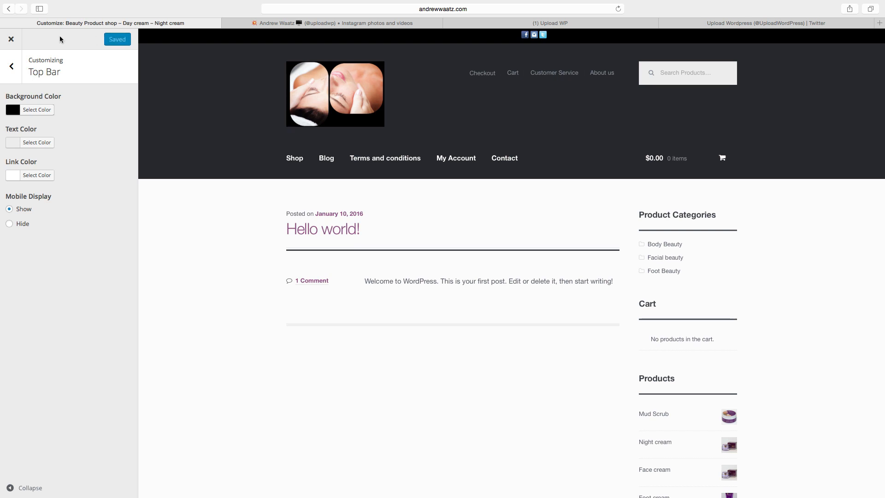
left_click(11, 40)
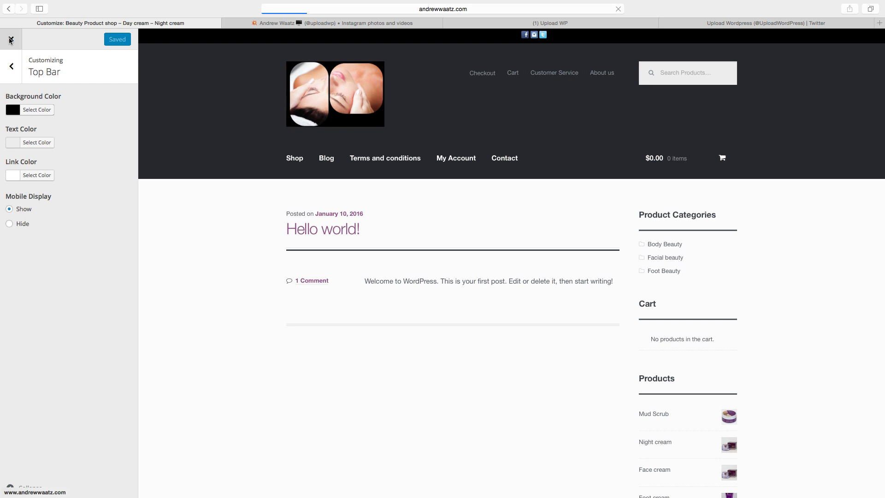
Test the footer's Twitter icon, which opens the Upload WP profile in a new tab, then return to the shop.
scroll(465, 87, "down", 10)
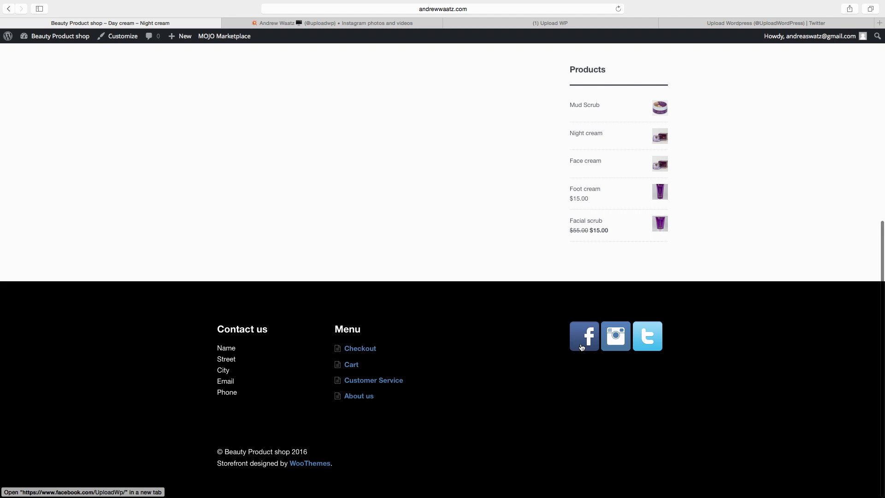
left_click(644, 339)
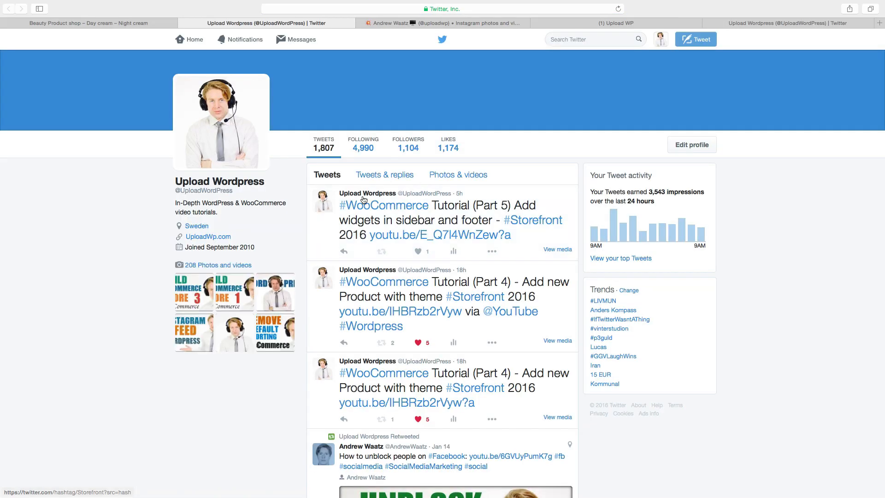
left_click(114, 24)
scroll(421, 286, "up", 10)
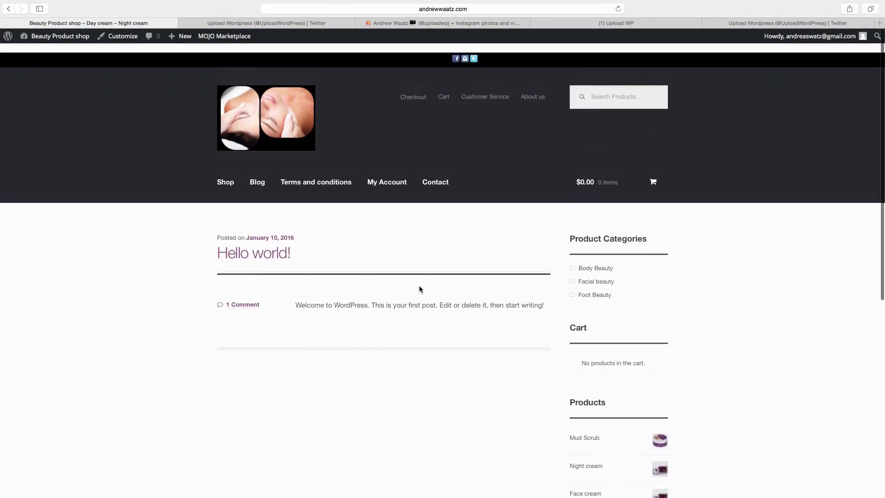
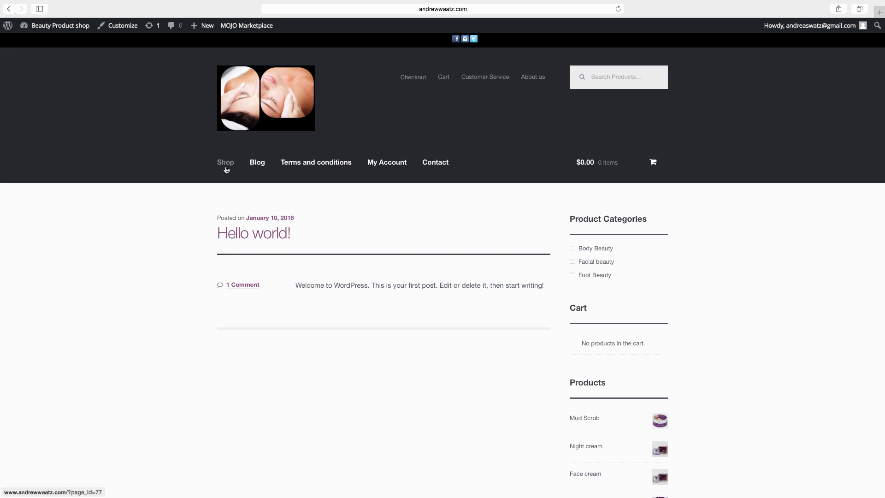
View the shop's empty Contact page, then return to the WordPress admin Dashboard.
left_click(442, 168)
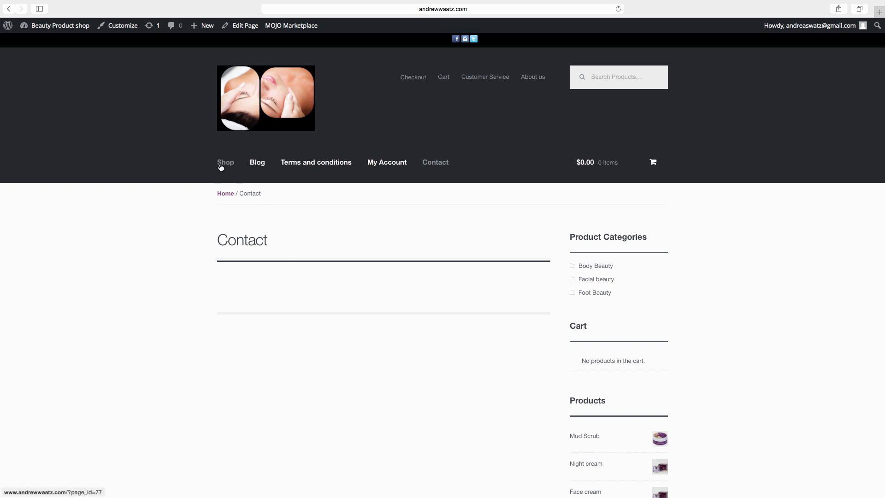
left_click(39, 28)
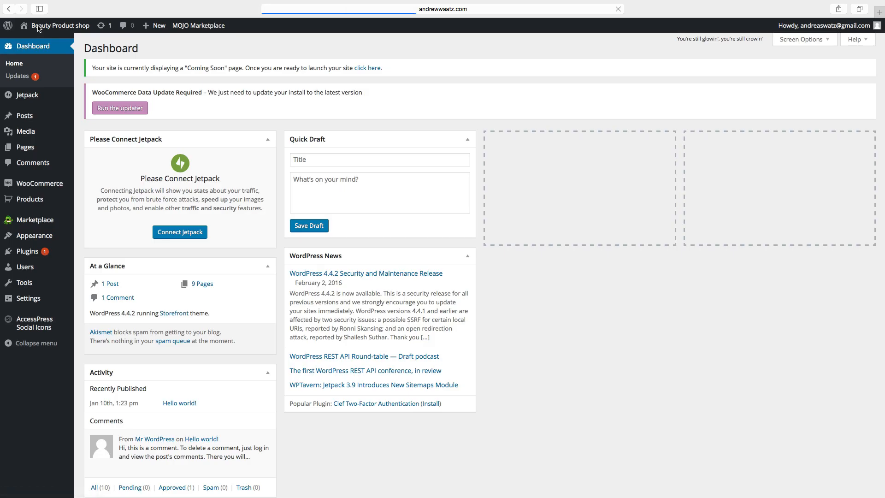
In Settings > Reading, choose a static front page of Shop with Blog as the posts page, and save.
mouse_move(35, 301)
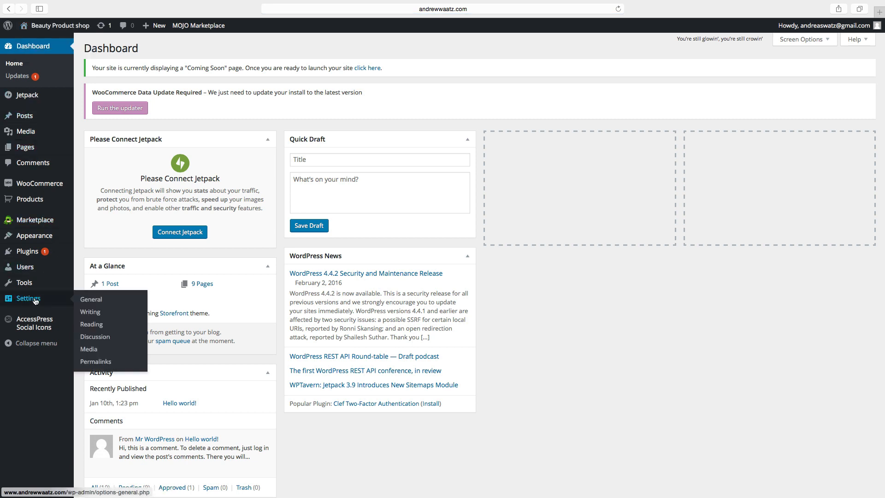
left_click(92, 326)
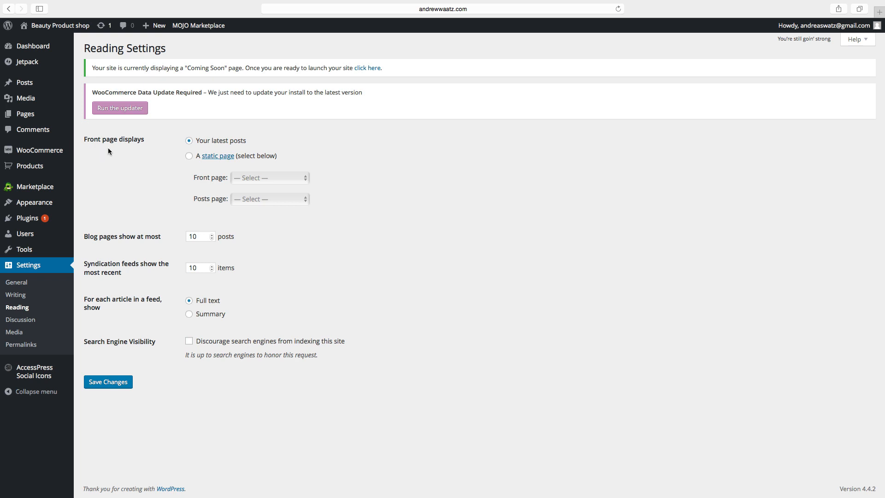
left_click(189, 157)
left_click(248, 178)
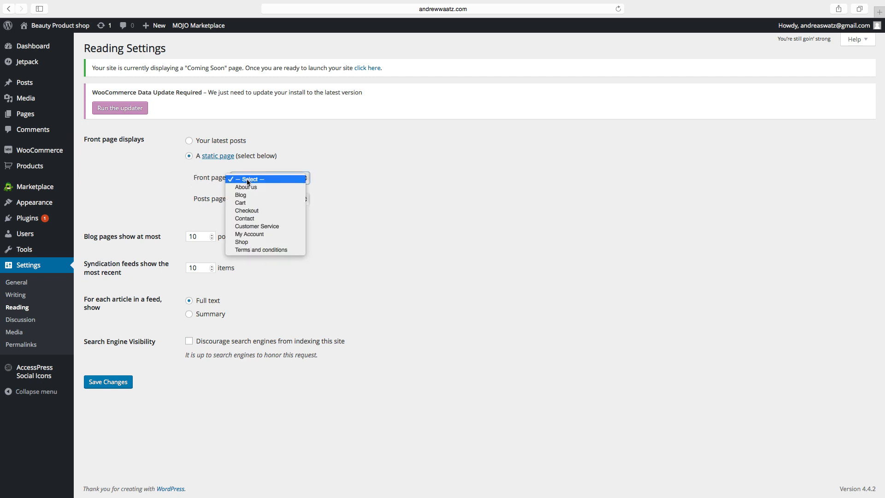
left_click(247, 242)
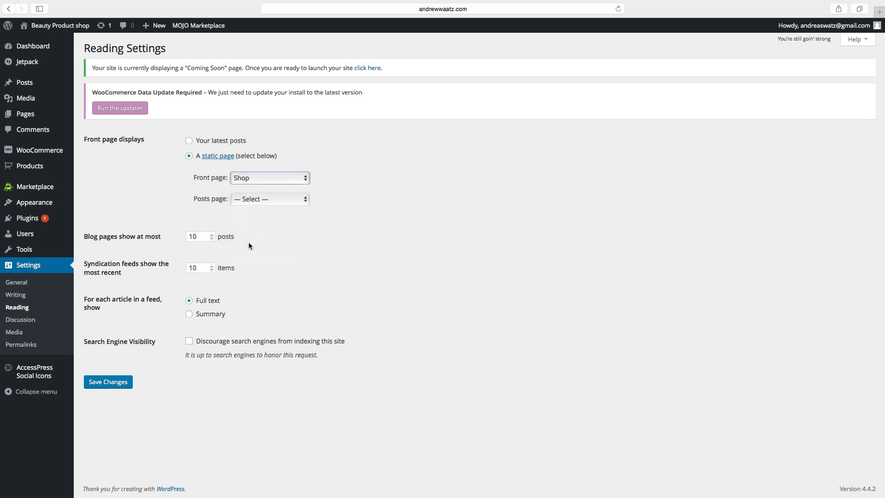
left_click(215, 200)
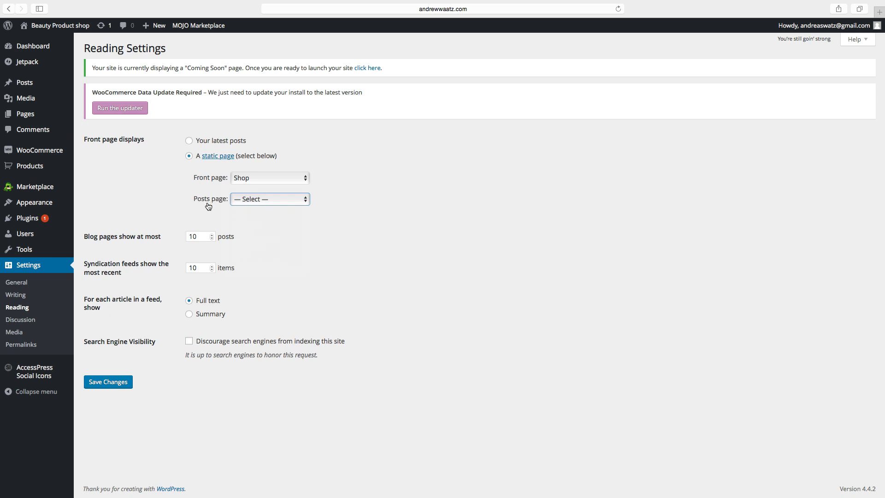
left_click(238, 199)
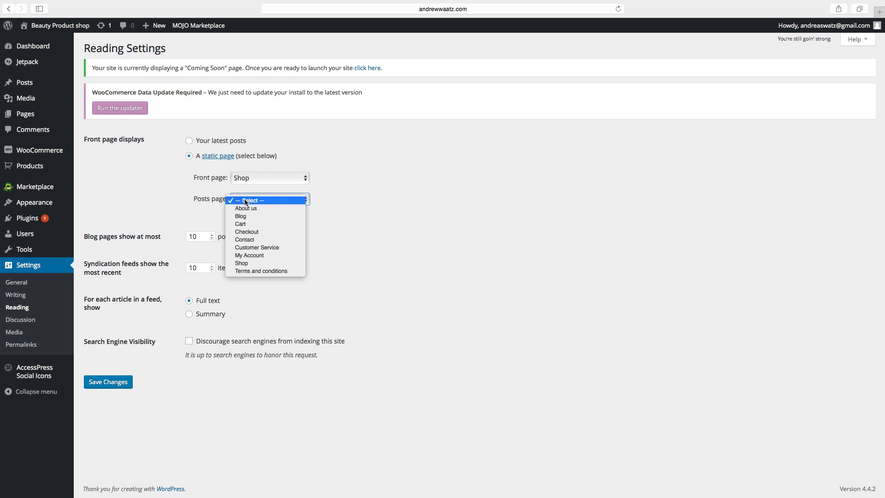
left_click(245, 217)
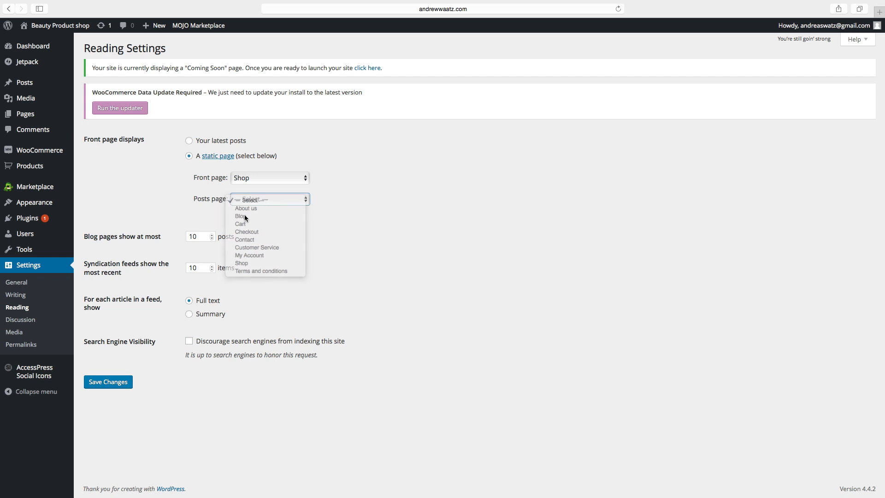
left_click(115, 382)
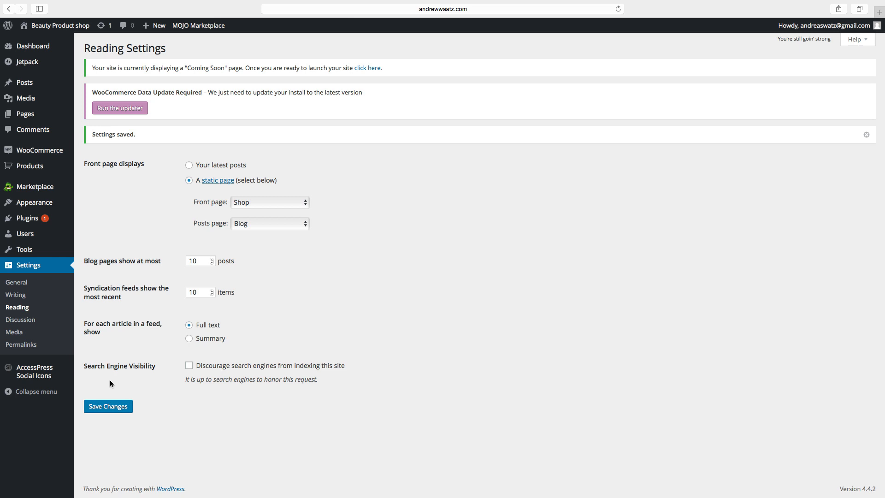
mouse_move(31, 222)
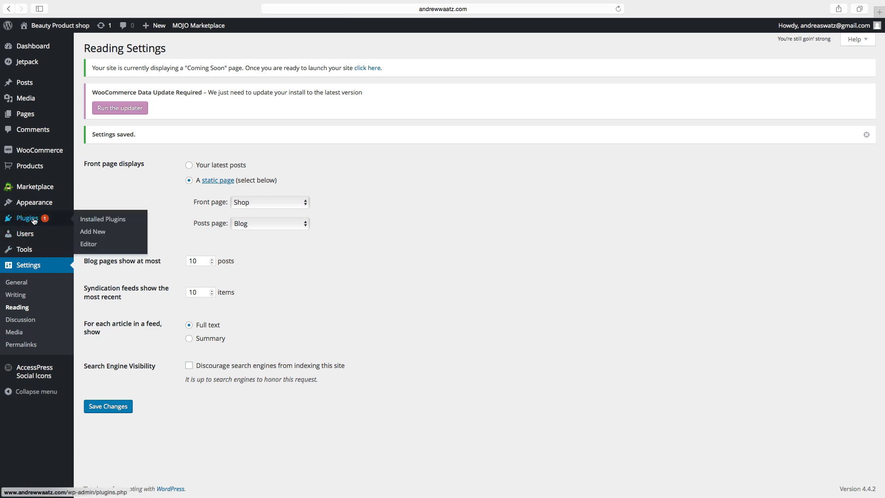
Search Add New plugins for 'contact form 7', then install and activate Contact Form 7.
left_click(96, 235)
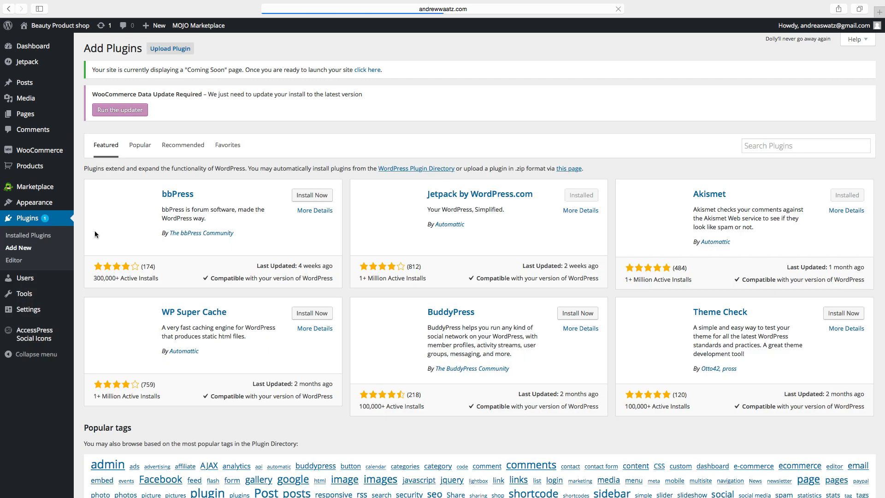
left_click(753, 146)
type("contact")
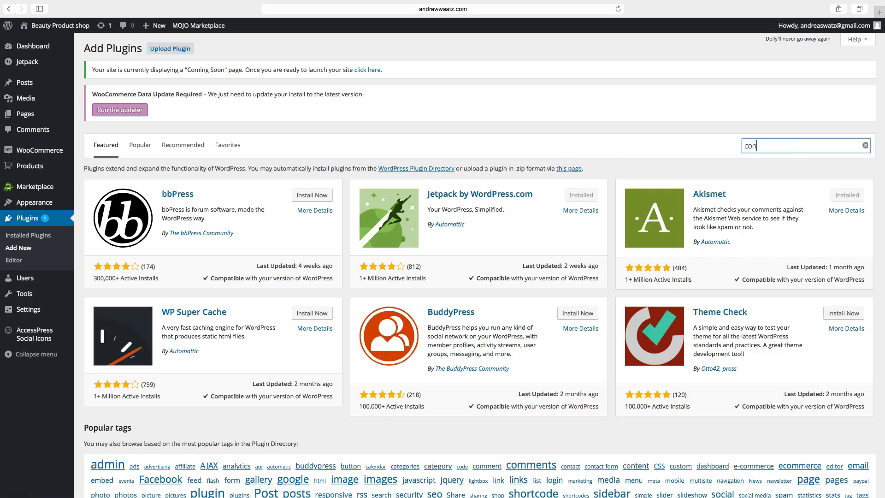
type(" form 7")
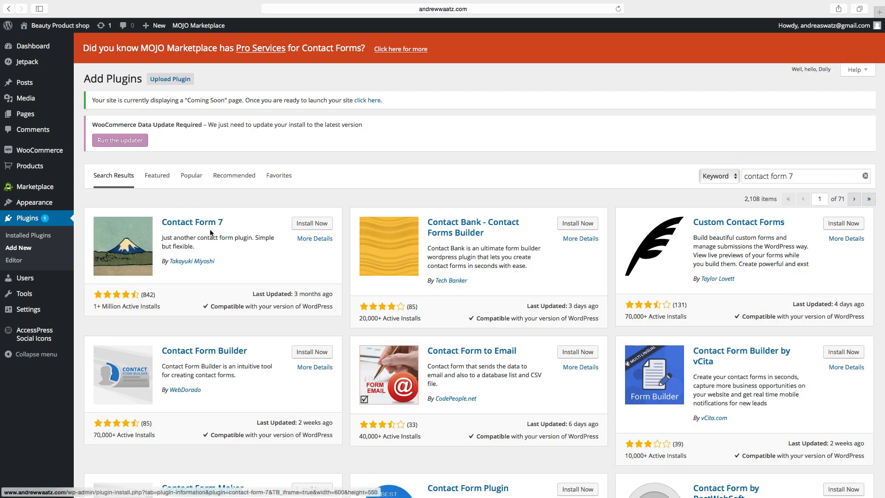
left_click(303, 227)
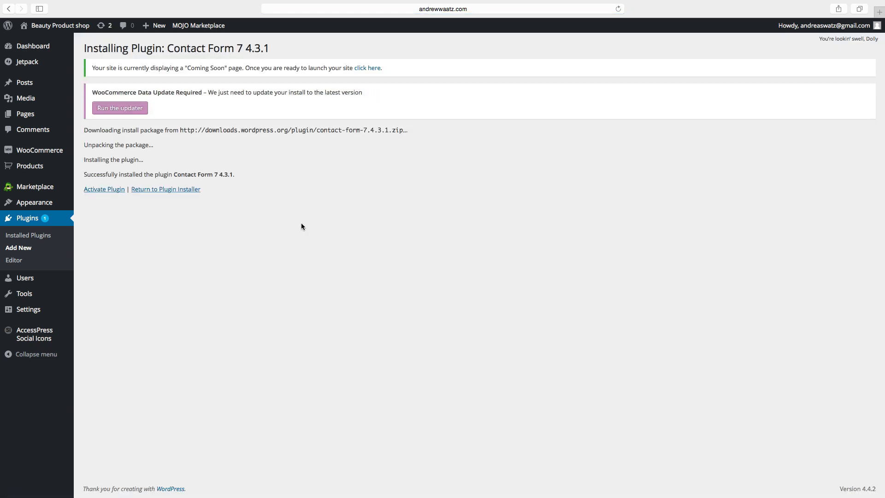
left_click(103, 193)
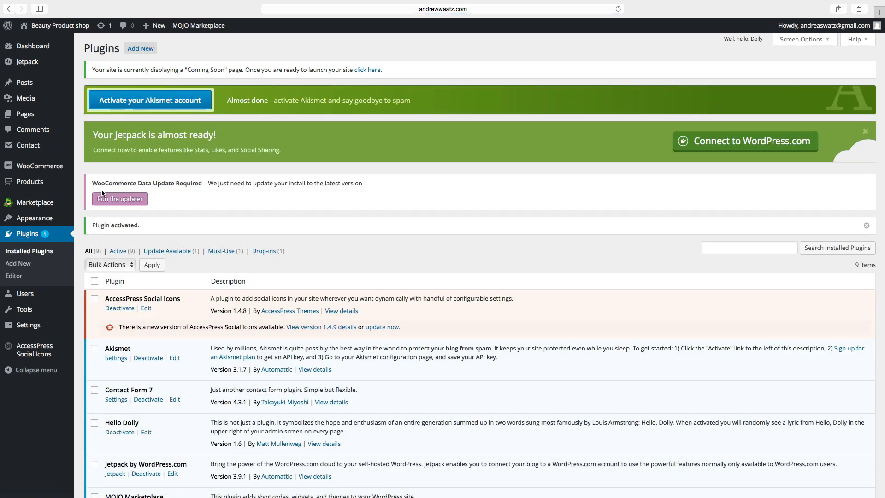
mouse_move(36, 146)
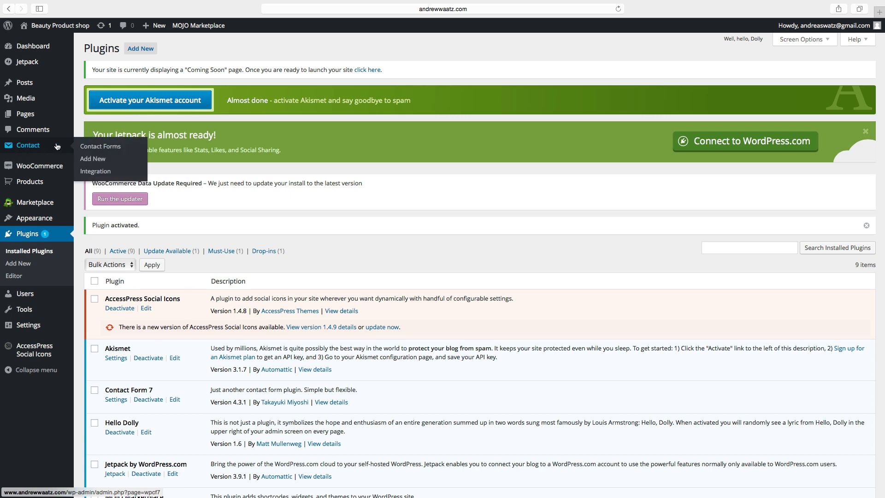
Open Contact form 1 from the Contact Forms list and go to its Mail settings.
left_click(92, 148)
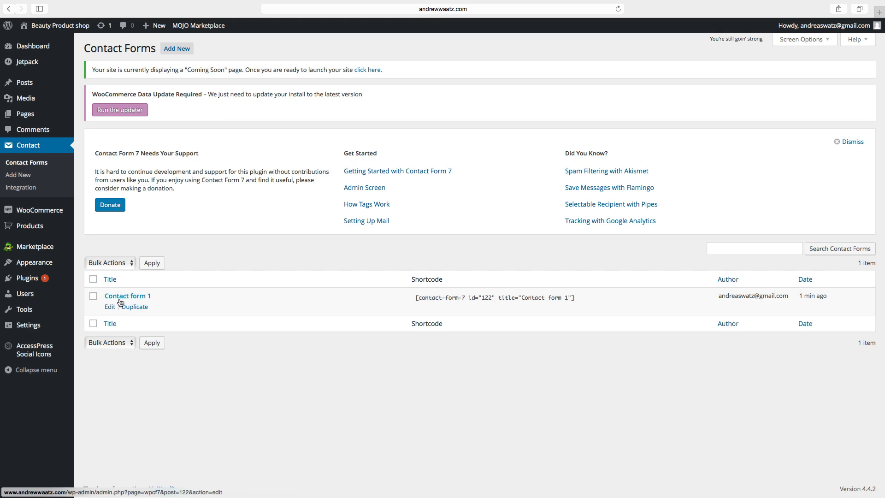
left_click(111, 307)
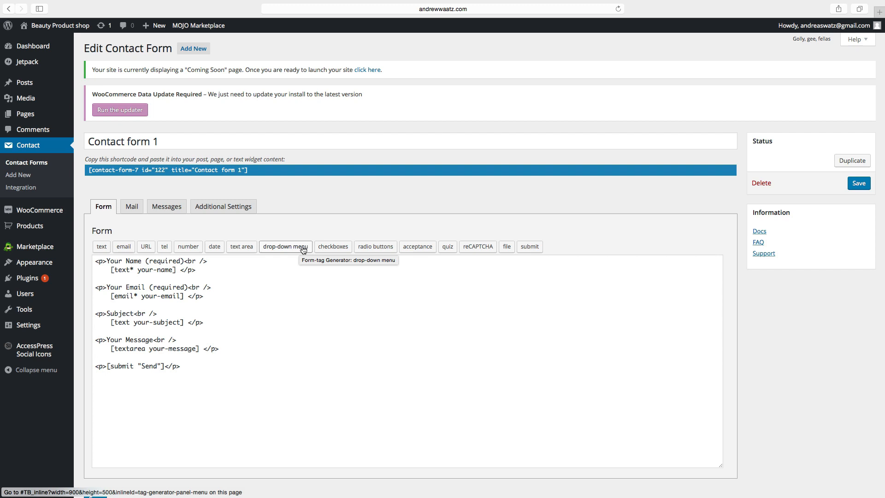
left_click(131, 211)
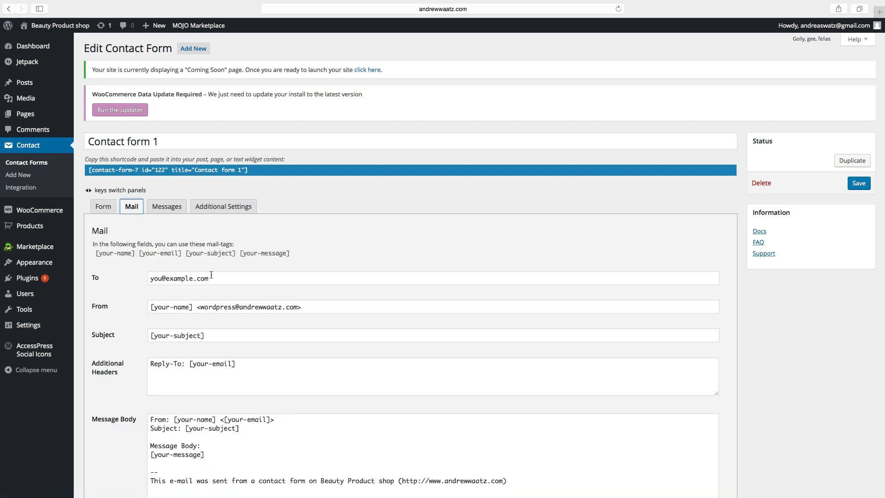
Replace the Mail tab's To address with the site owner's e-mail address and save the form.
left_click_drag(216, 278, 143, 276)
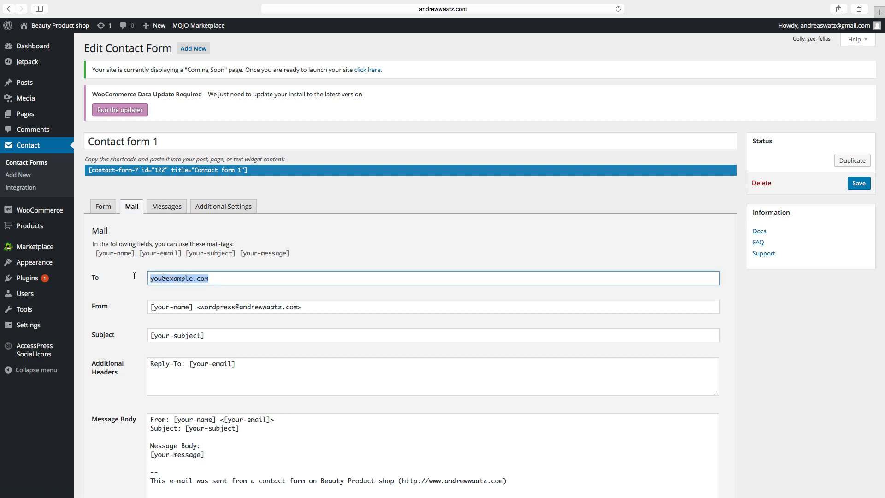
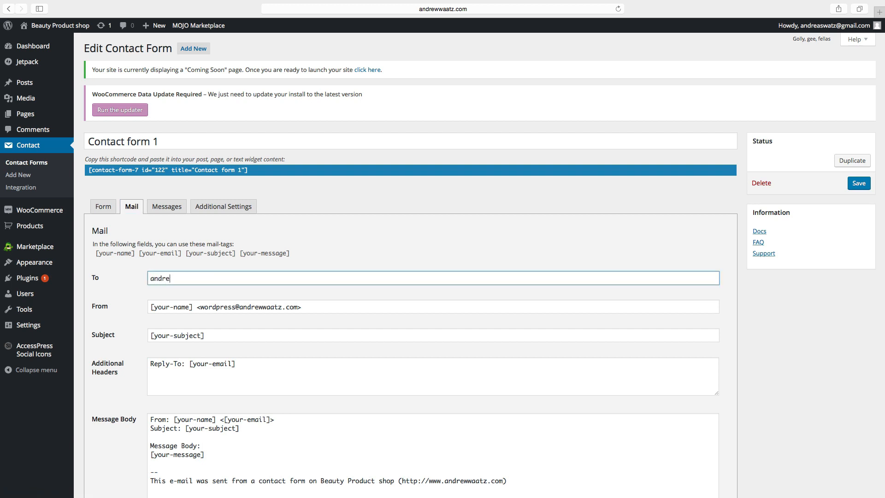
scroll(128, 316, "down", 6)
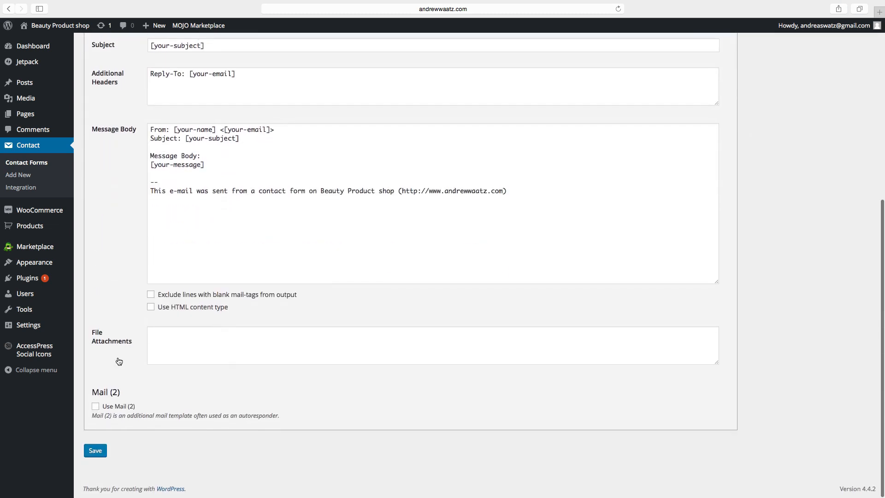
left_click(95, 450)
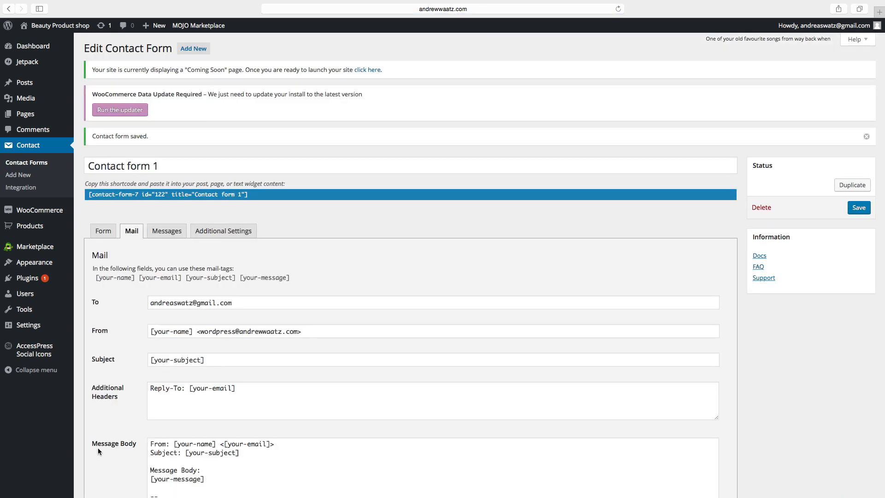
Review the Messages and Additional Settings tabs, copy the form's shortcode, and open the Pages list.
left_click(162, 235)
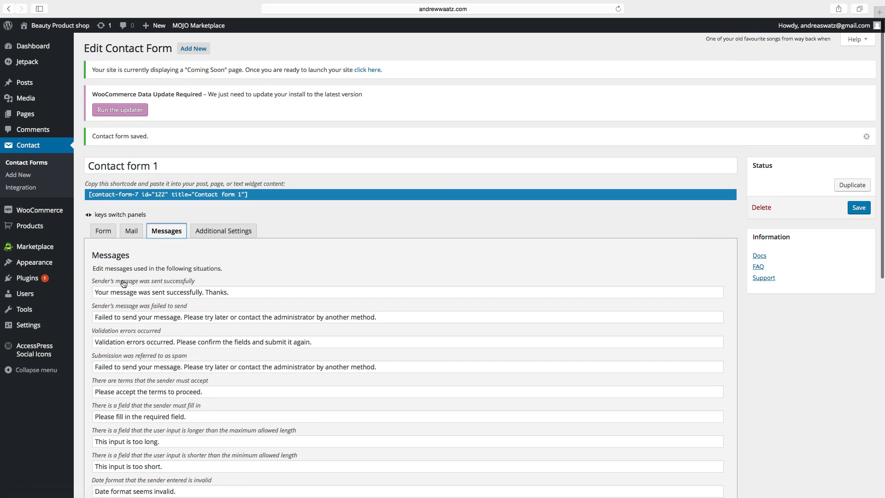
scroll(123, 284, "down", 3)
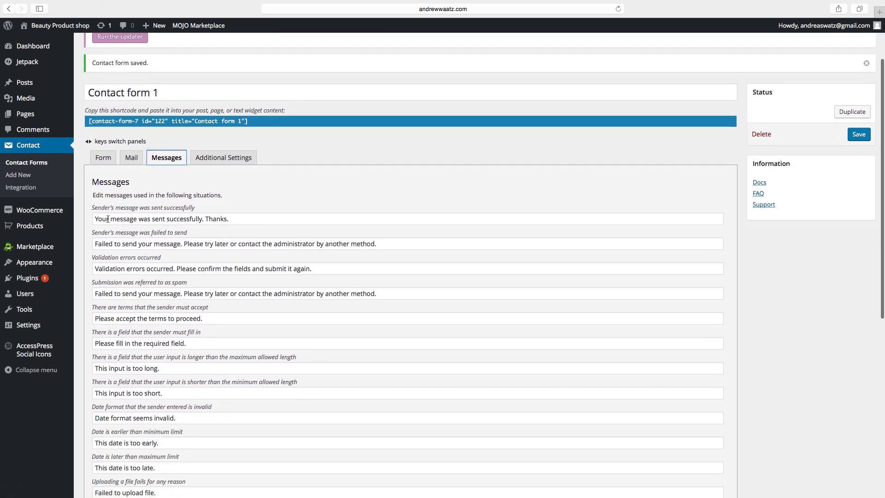
scroll(162, 277, "down", 1)
scroll(162, 277, "down", 4)
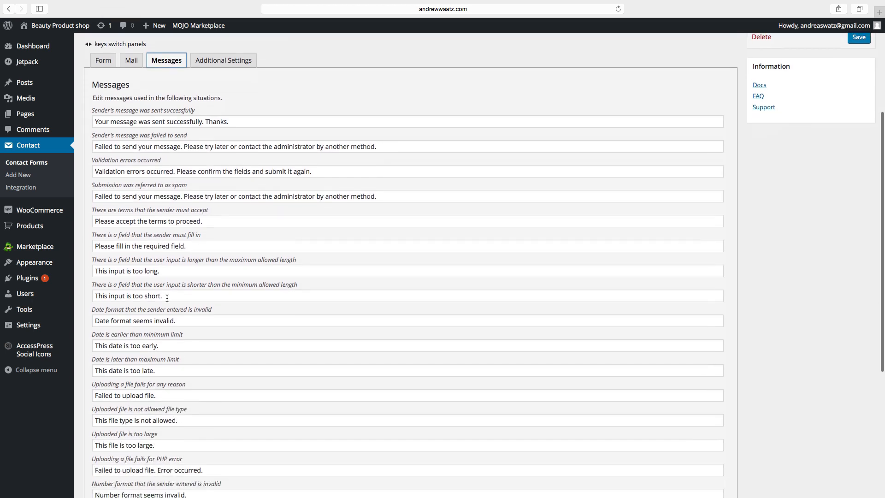
scroll(166, 307, "up", 7)
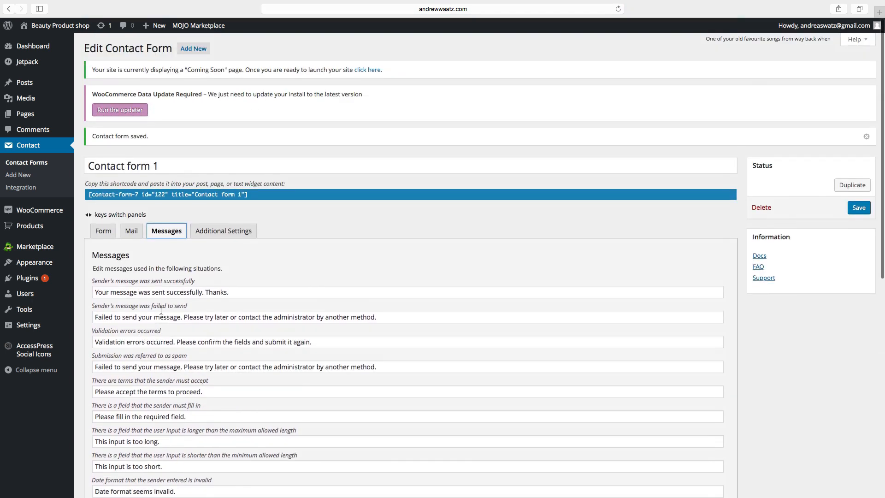
left_click(208, 236)
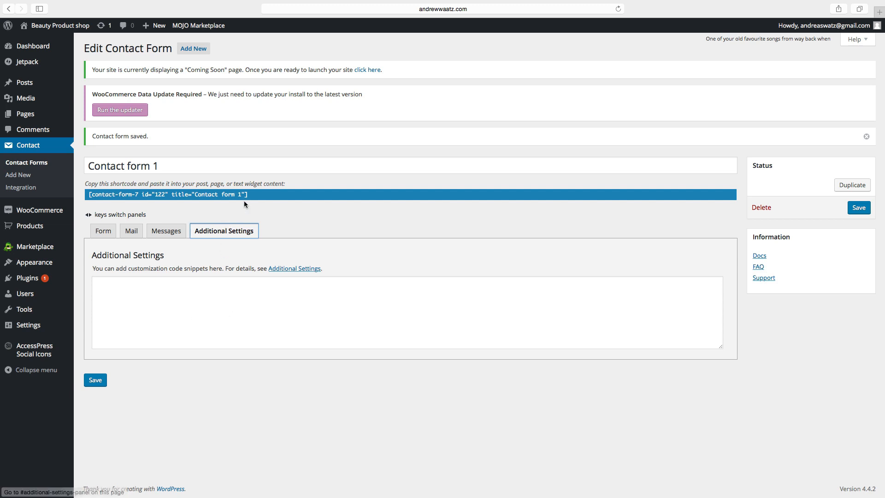
left_click_drag(250, 195, 138, 188)
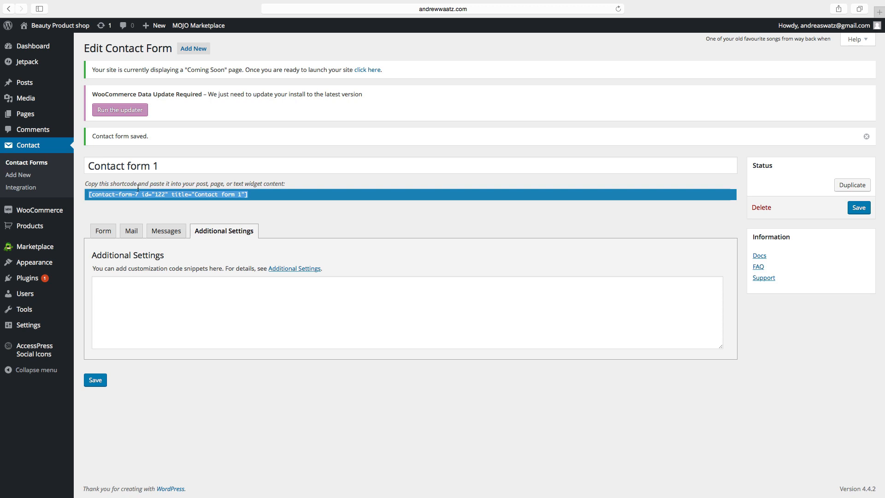
right_click(108, 194)
left_click(131, 231)
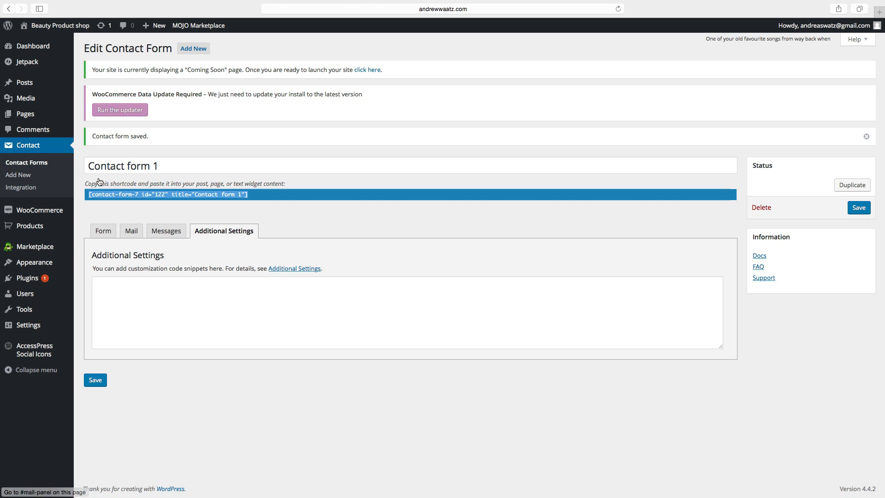
left_click(27, 116)
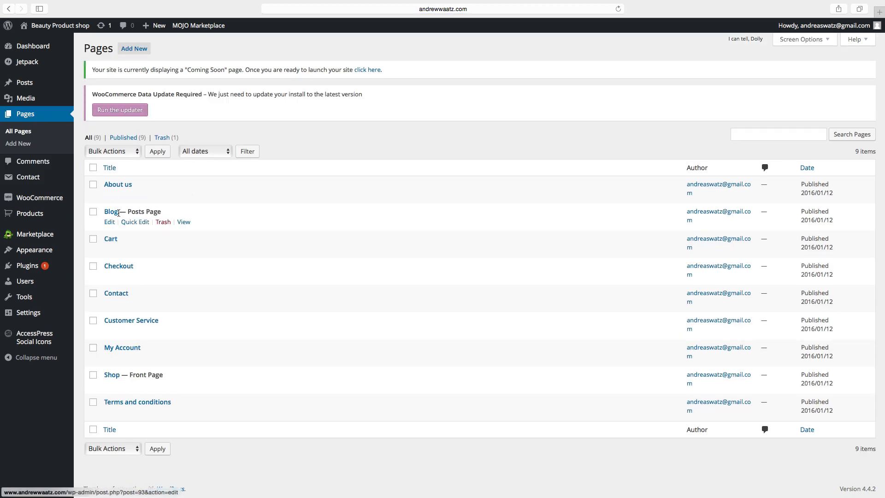
Paste the Contact Form 7 shortcode into the Contact page and add blank lines above it.
left_click(110, 304)
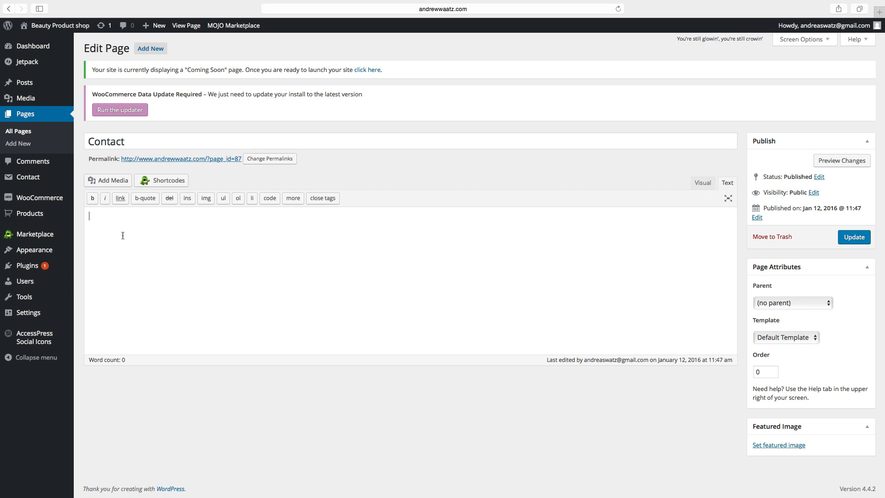
key("super+v")
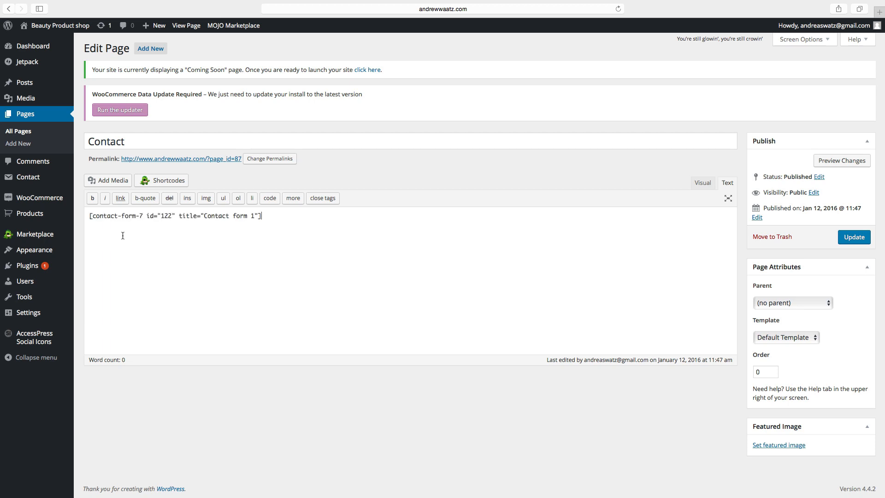
left_click(89, 216)
key("Return")
key("Return")
key("Return")
key("Return")
key("Return")
key("Return")
key("Return")
key("Return")
key("Return")
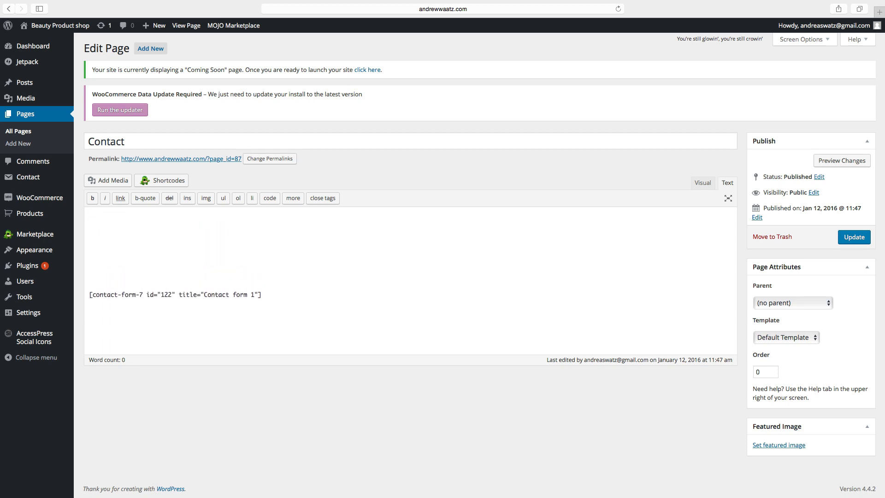
key("Return")
key("Return")
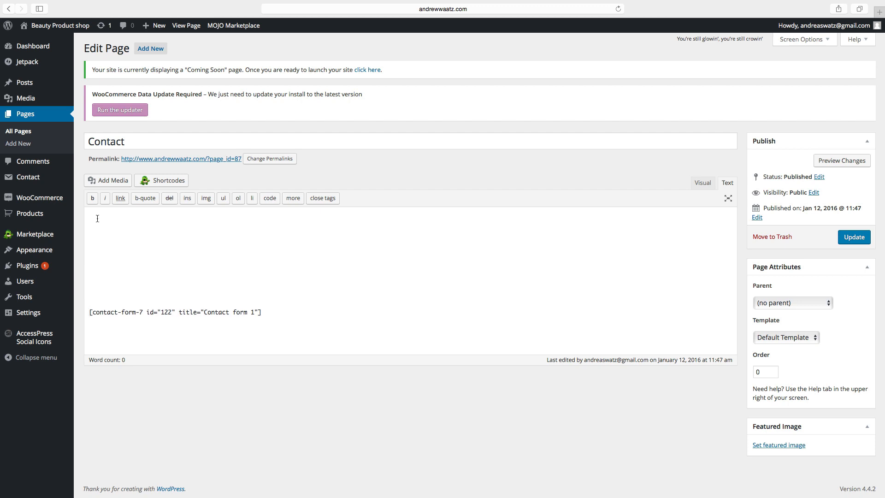
Insert the bell image from the media library above the shortcode and centre it.
left_click(110, 180)
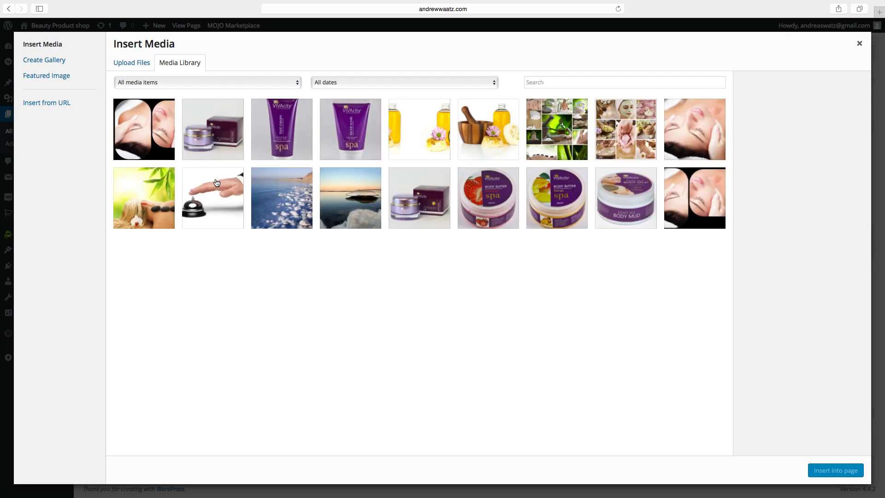
left_click(215, 199)
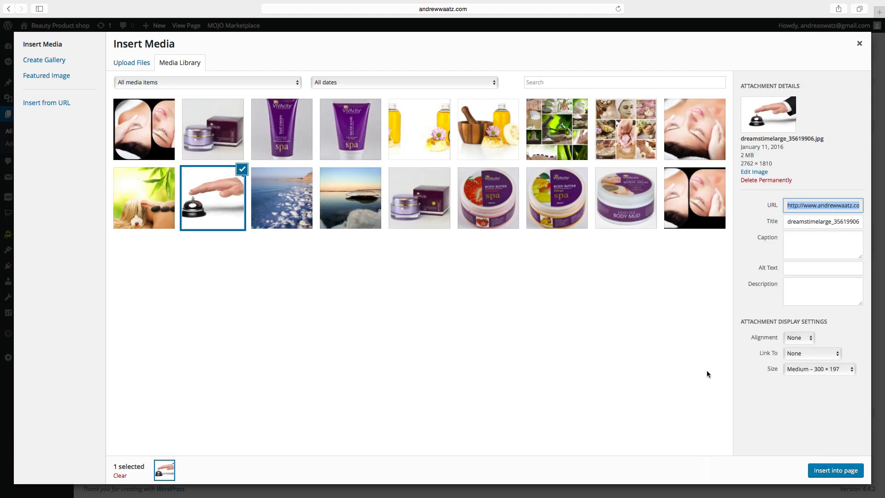
left_click(845, 475)
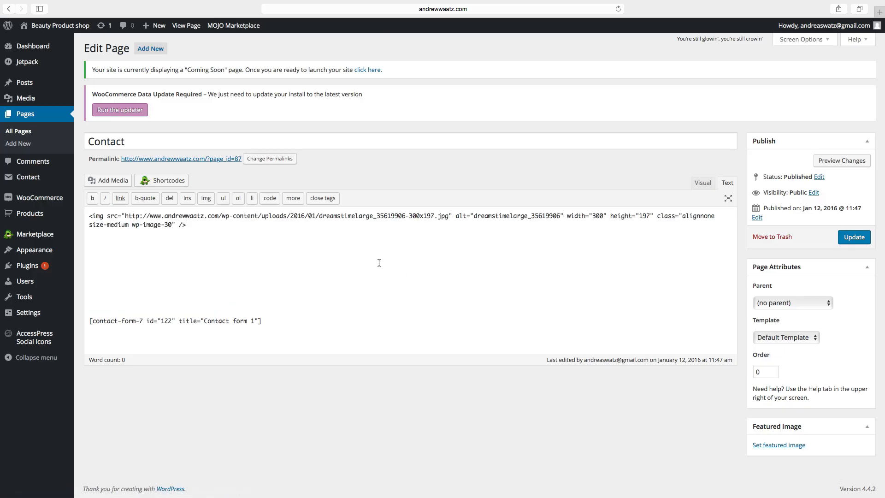
left_click(702, 186)
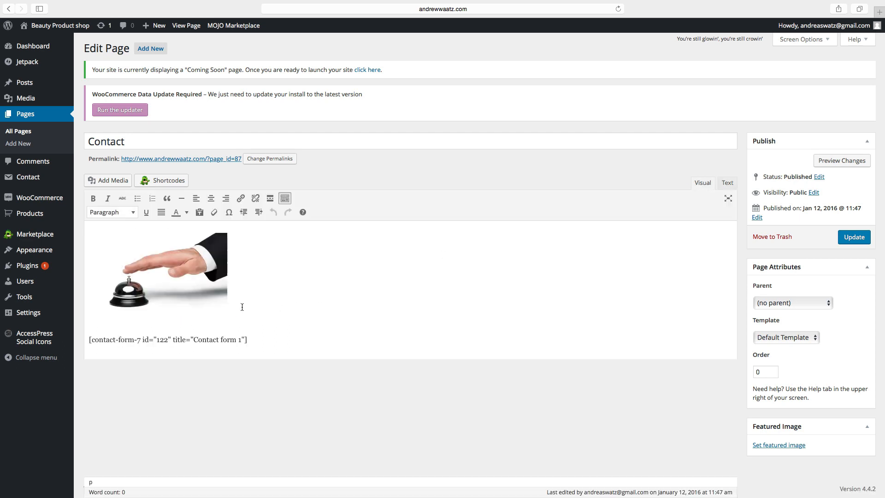
left_click(185, 275)
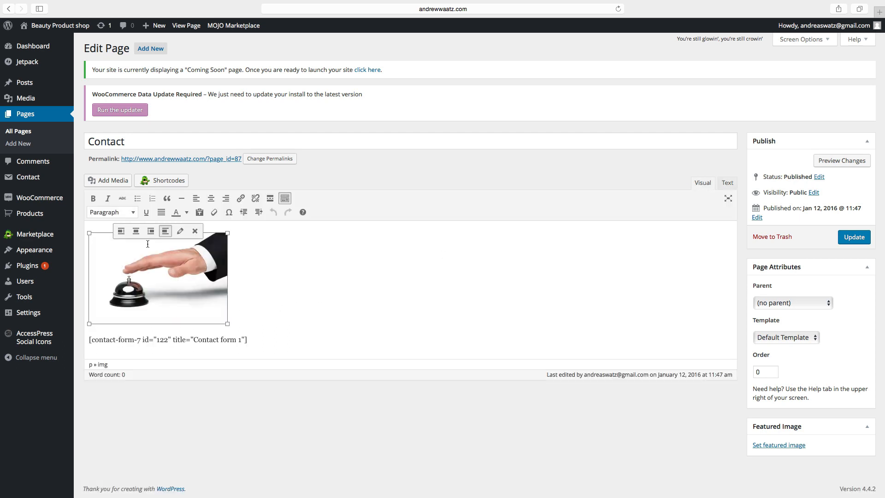
left_click(136, 231)
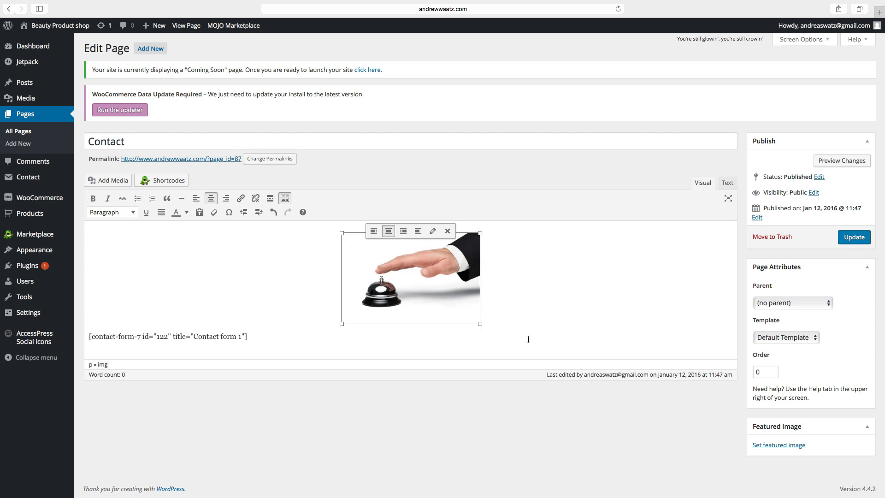
left_click(419, 336)
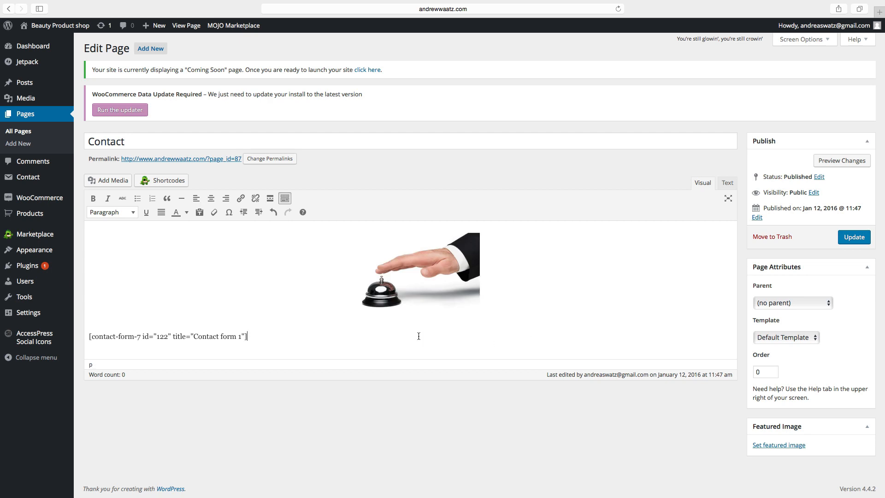
Add an empty paragraph between the image and the shortcode for new text.
left_click(88, 336)
key("Return")
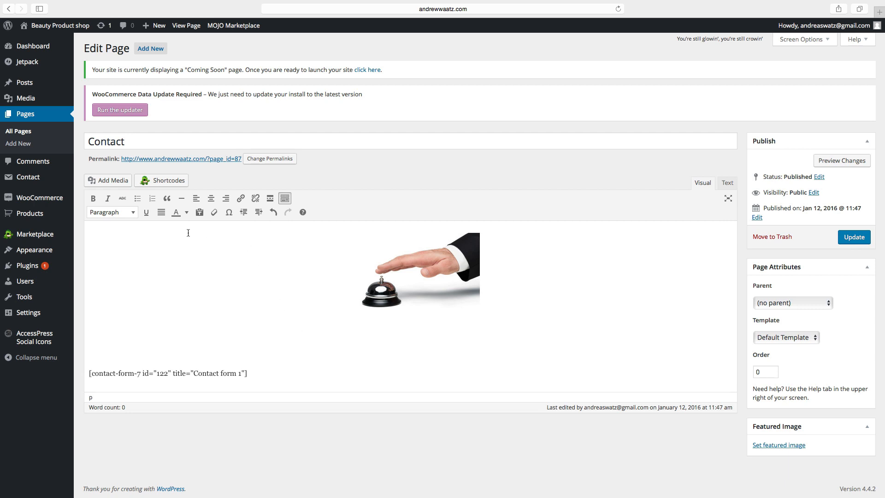
left_click(122, 213)
Add a centred Heading 1 reading 'Contact us'.
left_click(121, 246)
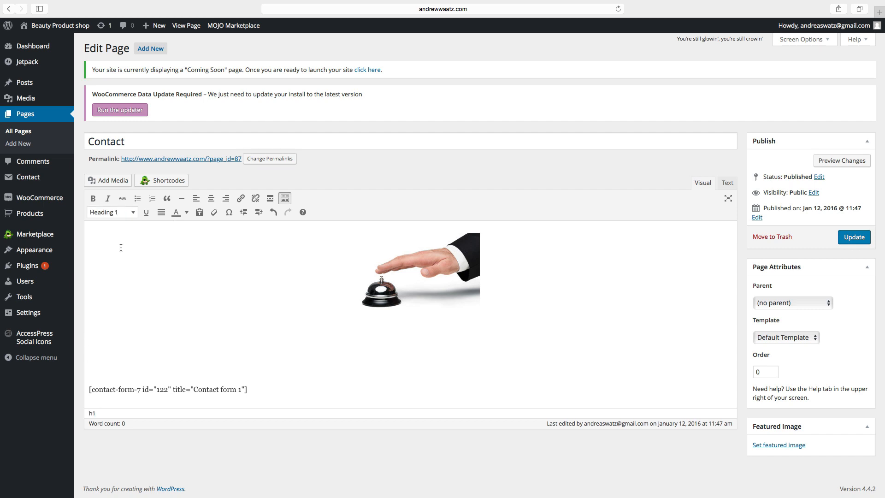
type("Contact us")
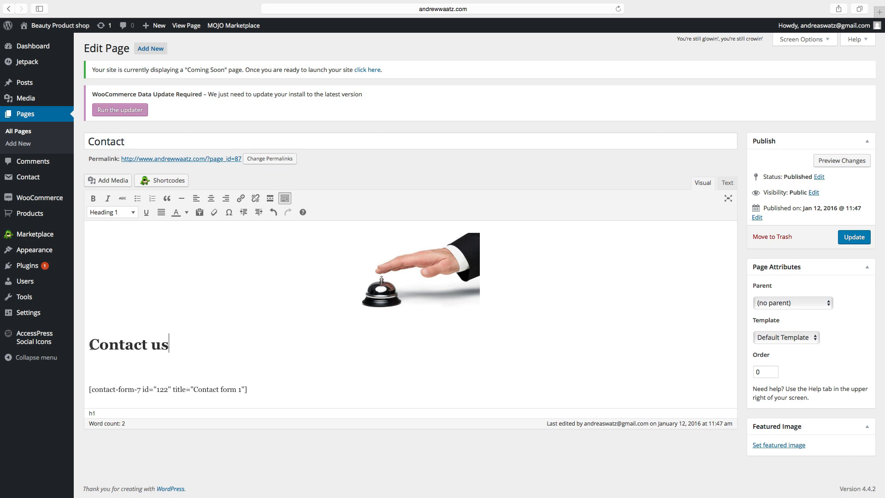
left_click_drag(90, 346, 174, 350)
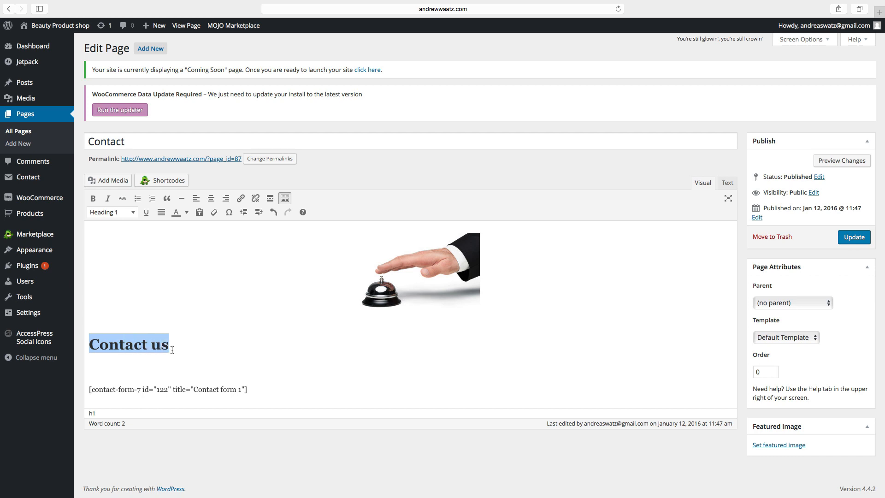
left_click(211, 198)
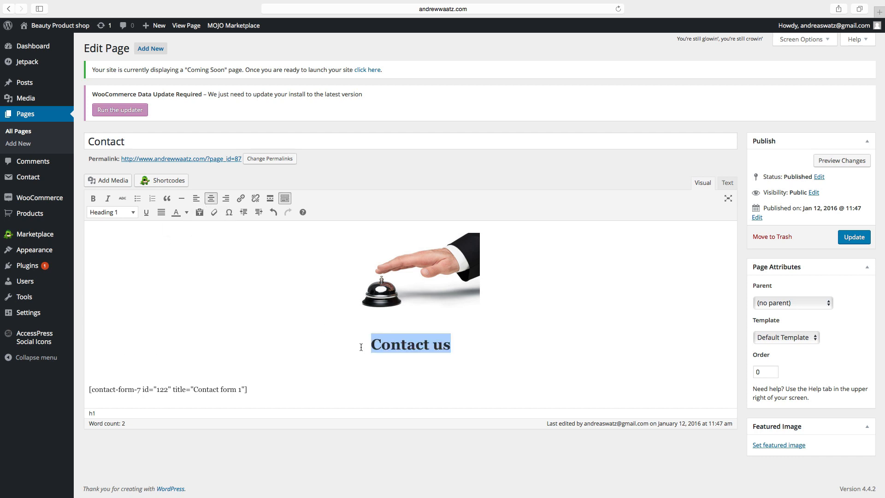
left_click(457, 353)
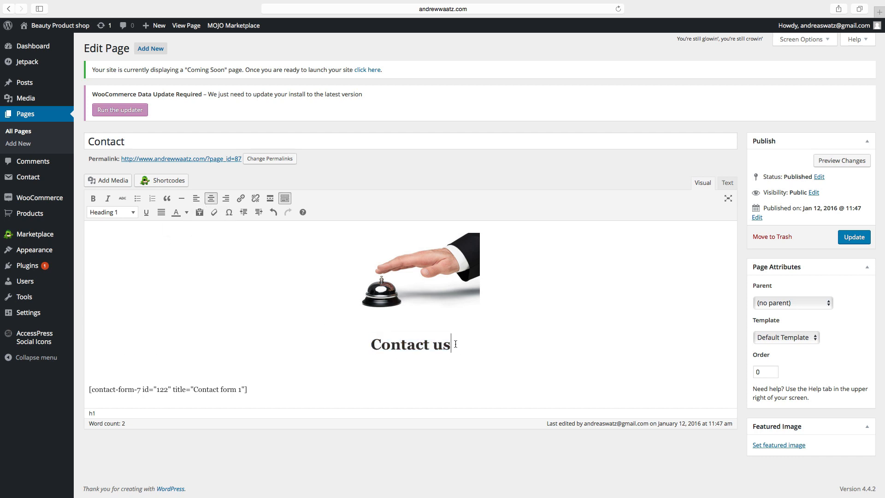
Add a centred paragraph of repeated 'Text Text text' placeholder text and update the page.
key("Return")
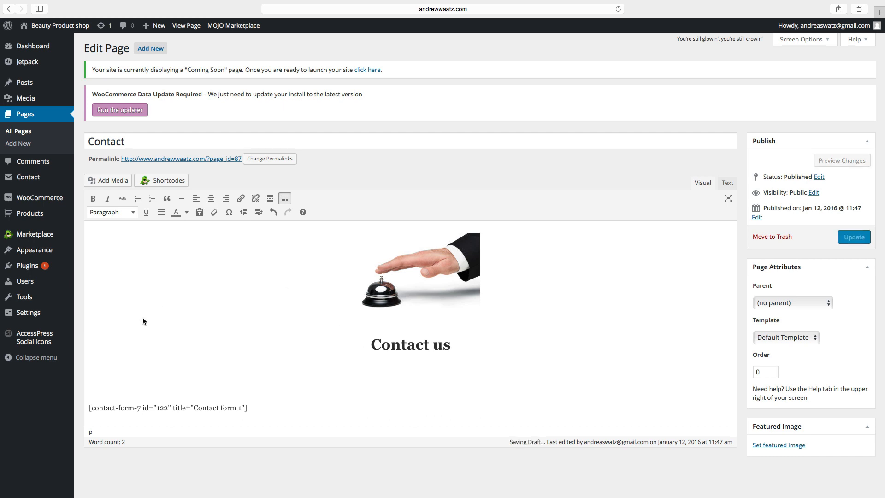
type("Text ")
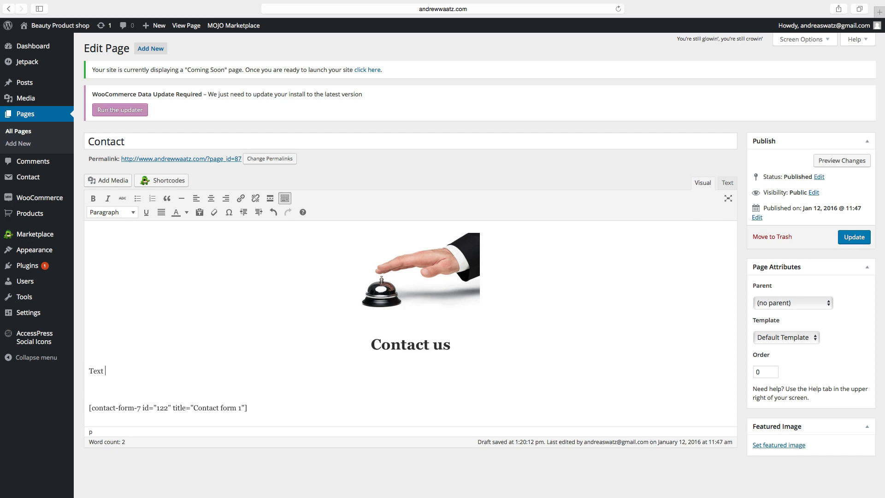
type("Text text")
left_click_drag(138, 372, 85, 372)
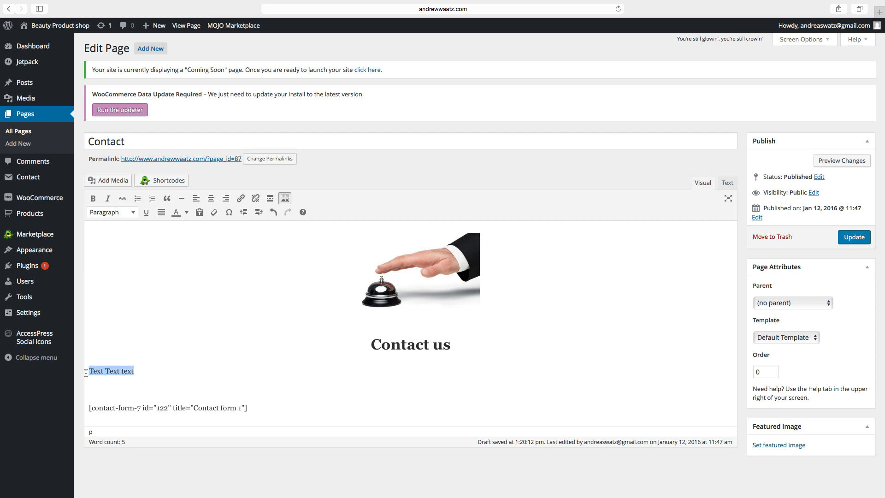
right_click(99, 372)
left_click(109, 380)
left_click(139, 372)
key("super+v")
key("super+v")
key("super+v")
key("super+v")
key("super+v")
key("super+v")
key("super+v")
key("super+v")
key("super+v")
key("super+v")
key("super+v")
key("super+v")
key("super+v")
key("super+v")
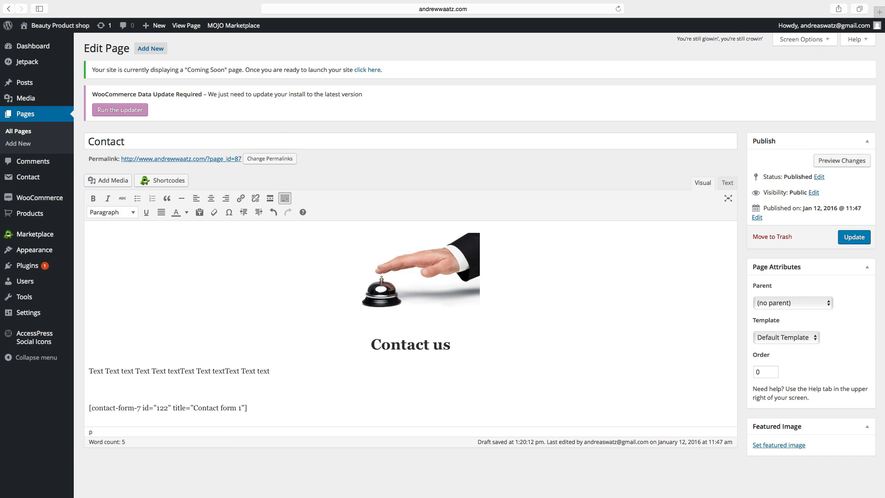
key("super+v")
key("super+v")
key("super+v")
key("super+v")
key("super+v")
key("super+v")
key("super+v")
key("super+v")
key("super+v")
key("super+v")
key("super+v")
key("super+v")
key("super+v")
key("super+v")
key("super+v")
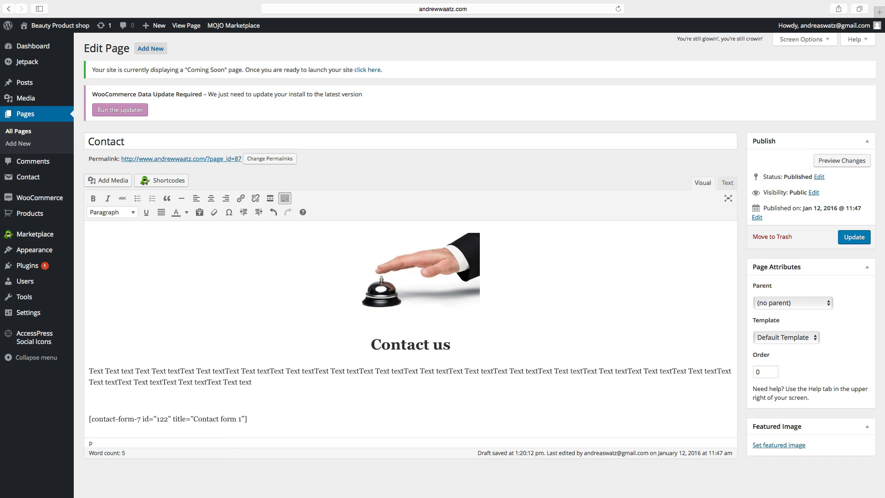
key("super+v")
key("super+v")
key("super+v")
key("super+v")
key("super+v")
key("super+v")
key("super+v")
key("super+v")
key("super+v")
key("super+v")
key("super+v")
key("super+v")
key("super+v")
key("super+v")
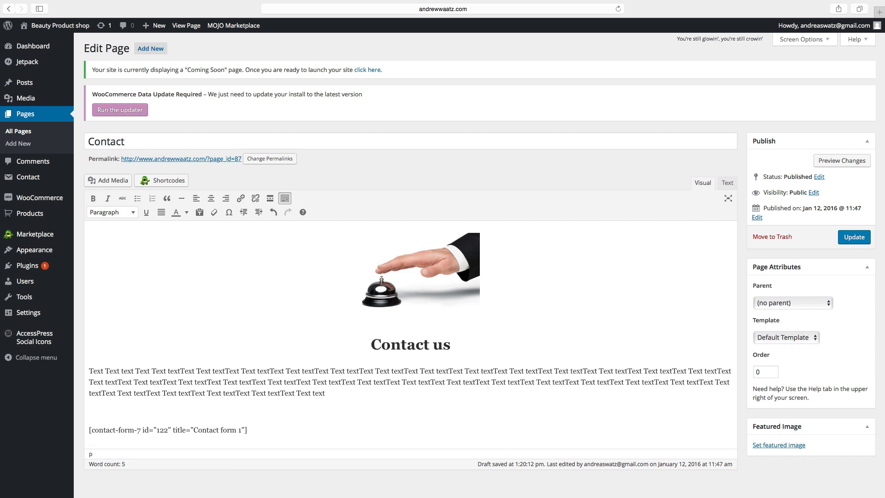
left_click_drag(645, 396, 88, 369)
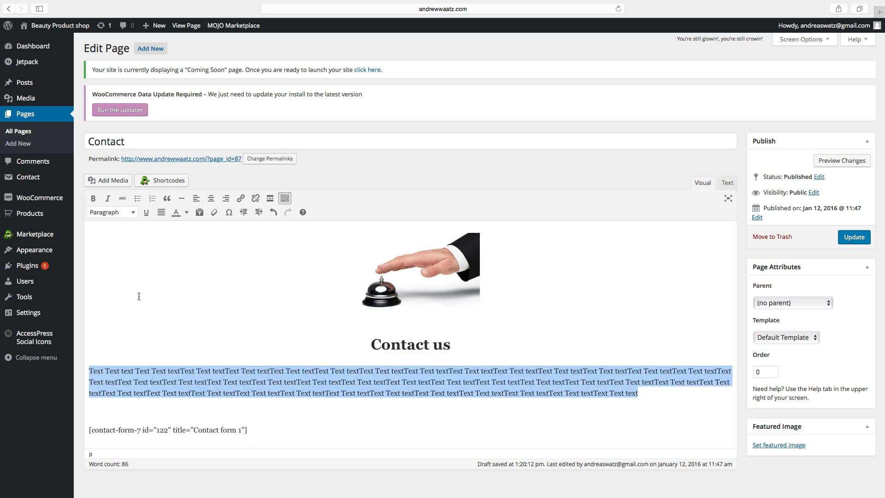
left_click(211, 198)
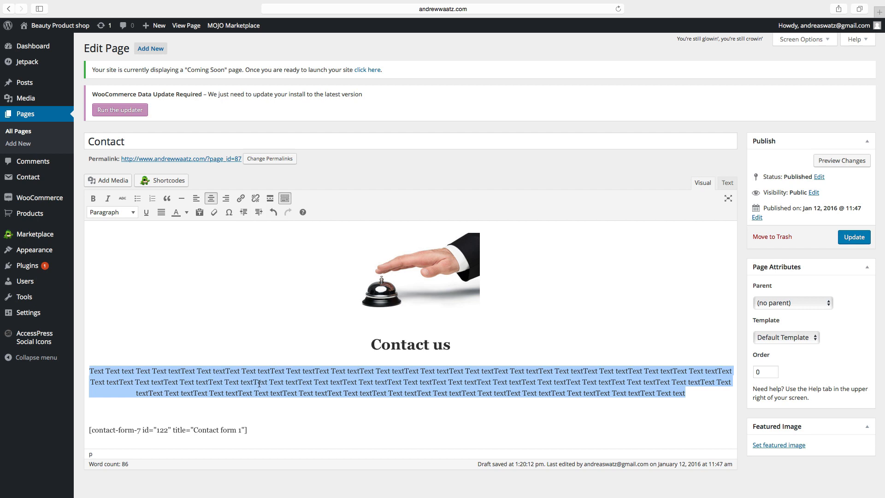
left_click(315, 326)
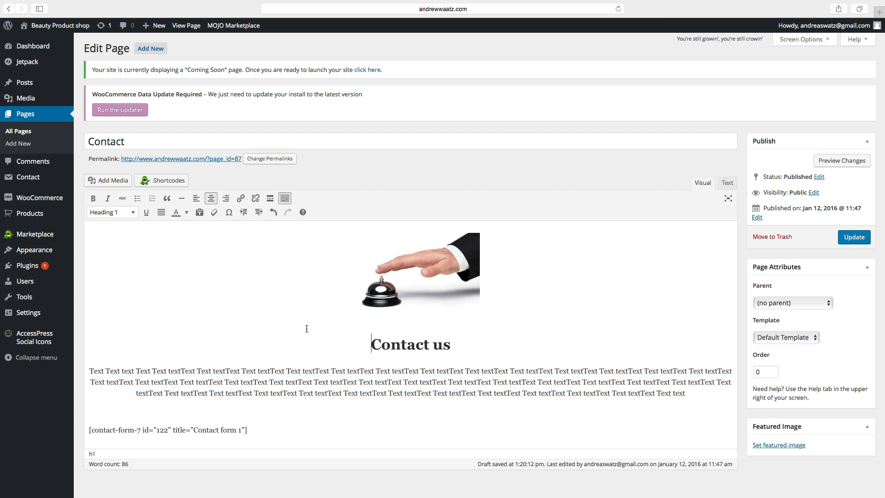
left_click(853, 240)
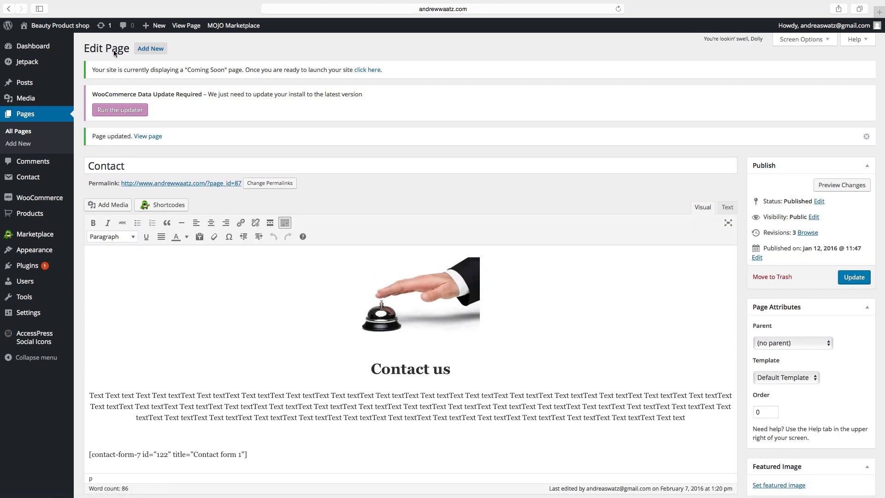
Open the Contact page on the live site and scroll through its contact form.
left_click(45, 28)
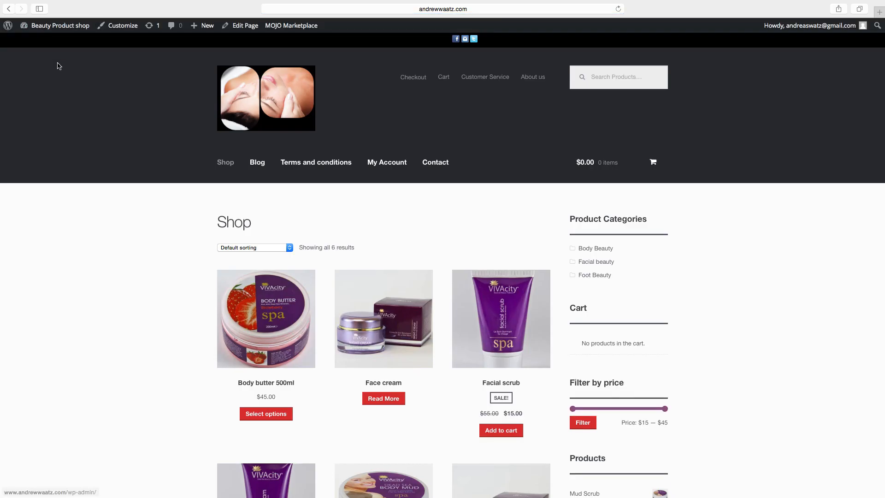
left_click(436, 164)
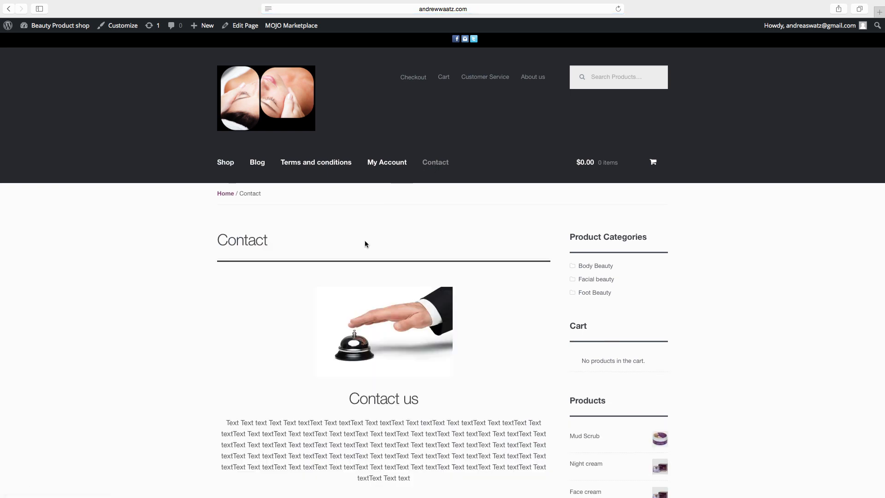
scroll(365, 242, "down", 3)
scroll(365, 244, "down", 3)
scroll(364, 242, "up", 5)
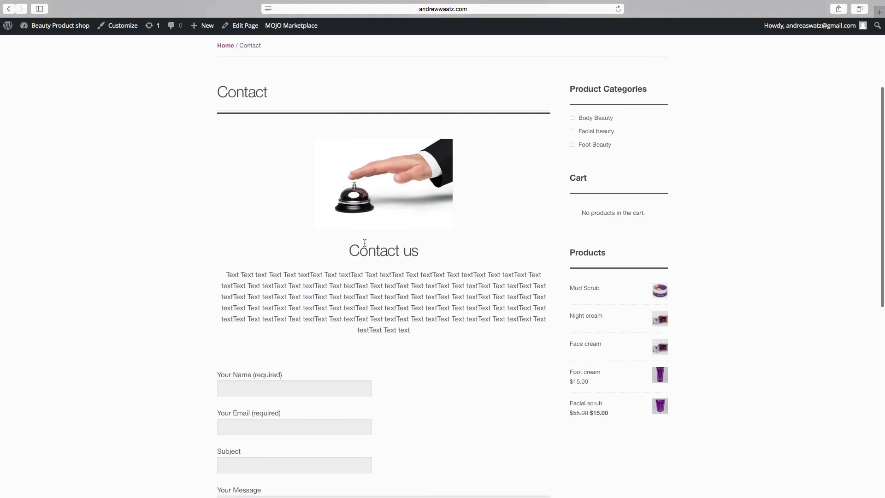
scroll(362, 237, "up", 2)
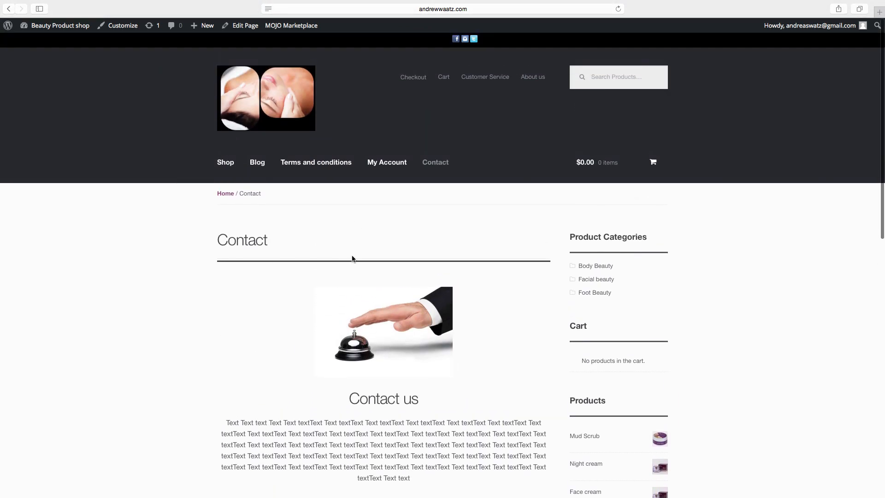
scroll(364, 327, "down", 3)
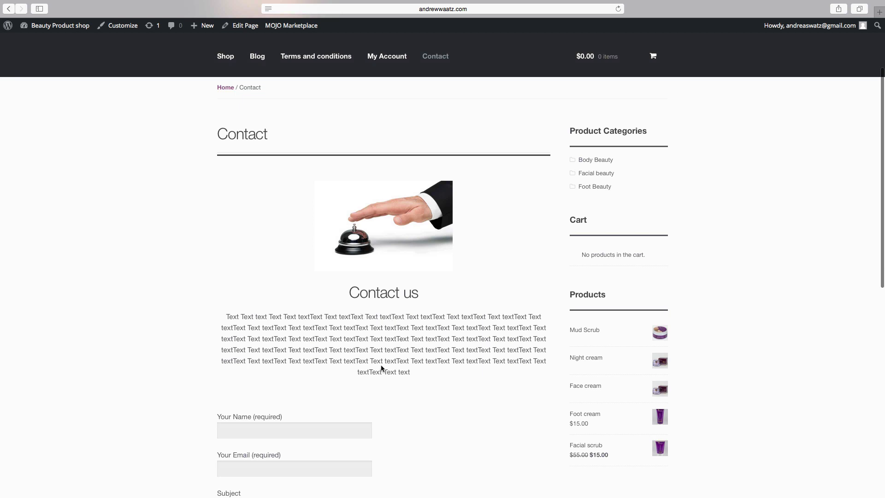
scroll(397, 343, "down", 2)
scroll(397, 349, "down", 4)
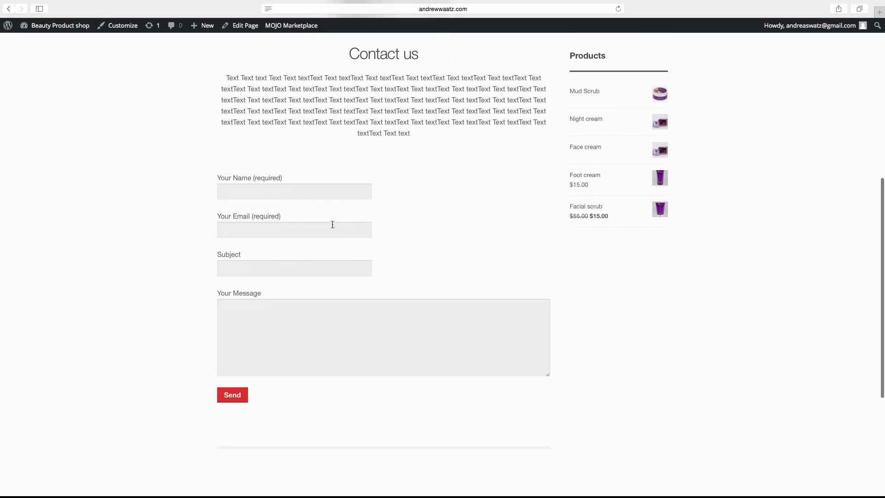
Try the Name, Email, Subject and Message fields, then return to the Shop page via the logo.
left_click(264, 187)
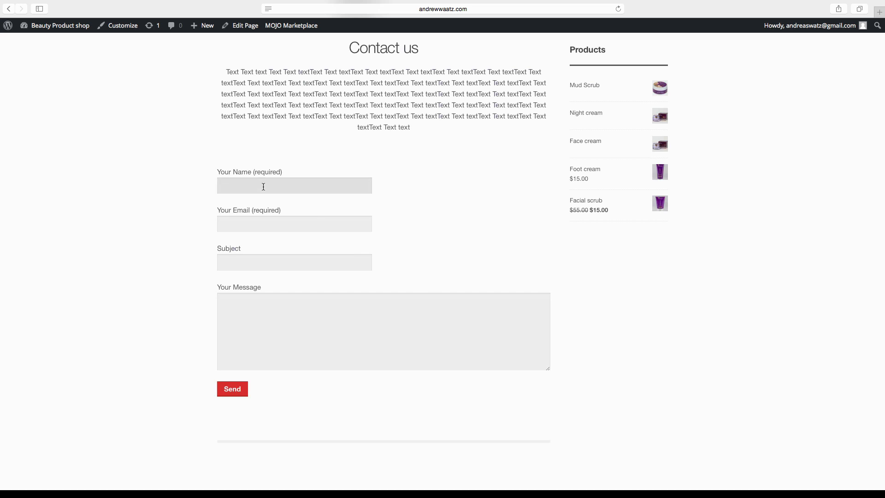
left_click(250, 224)
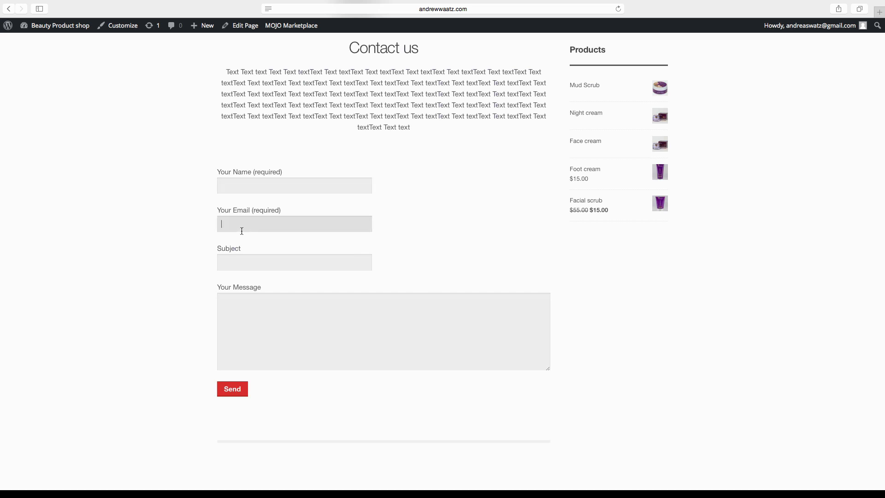
left_click(242, 259)
left_click(245, 303)
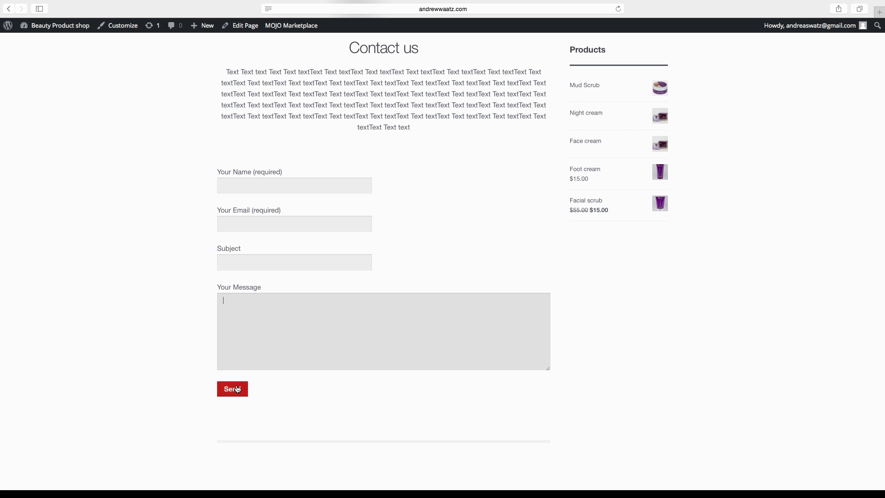
scroll(305, 427, "up", 3)
scroll(306, 424, "up", 5)
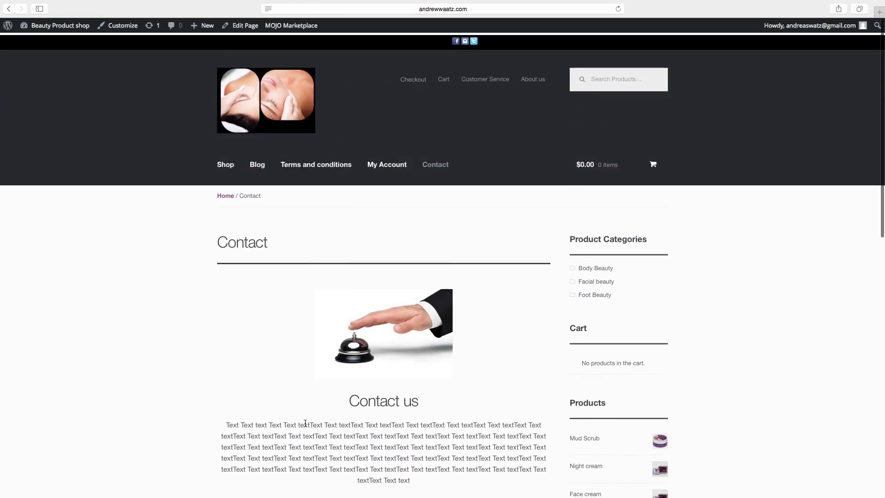
left_click(256, 110)
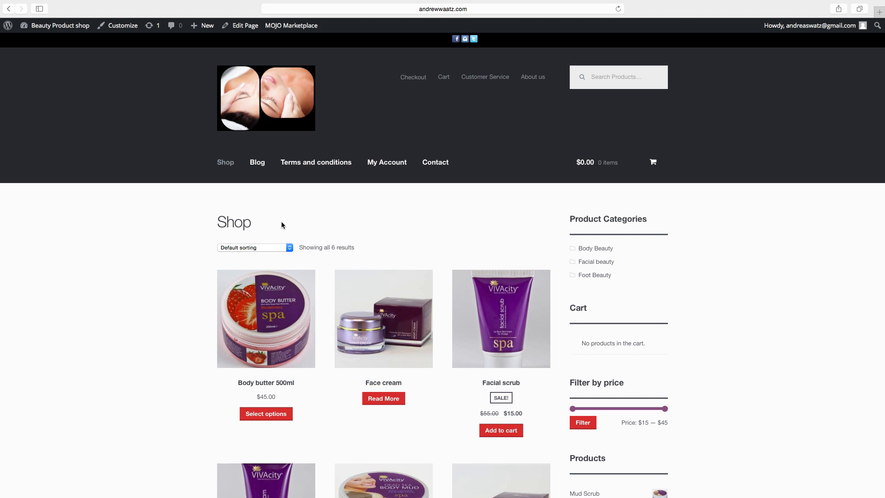
Browse the live Blog and Contact pages, then reopen the Blog showing the 'Hello world!' post.
left_click(259, 168)
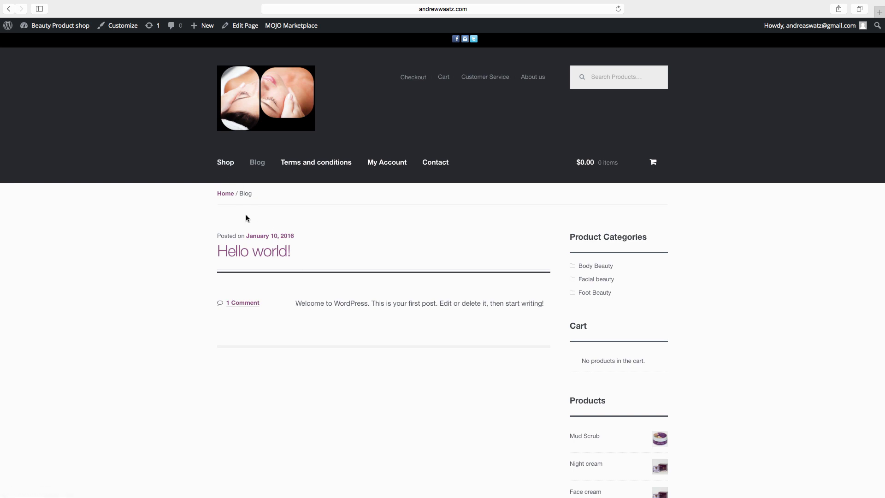
left_click(436, 166)
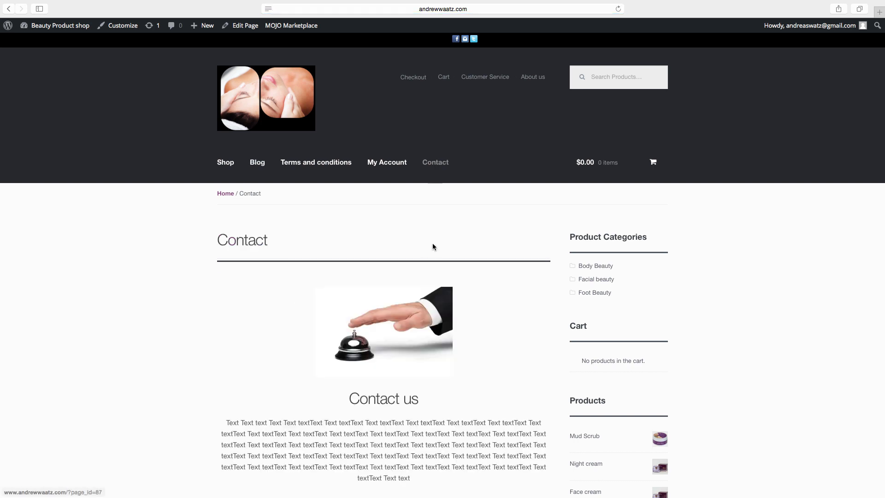
scroll(385, 307, "down", 2)
scroll(385, 307, "down", 6)
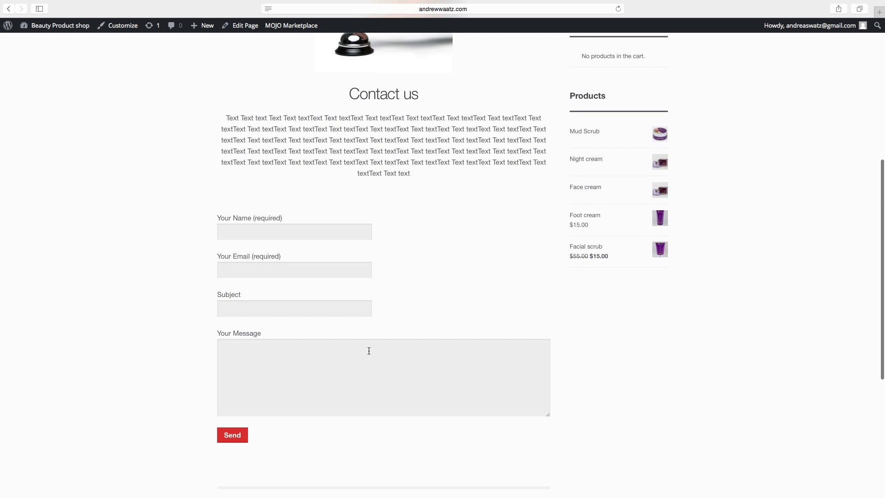
scroll(369, 351, "up", 7)
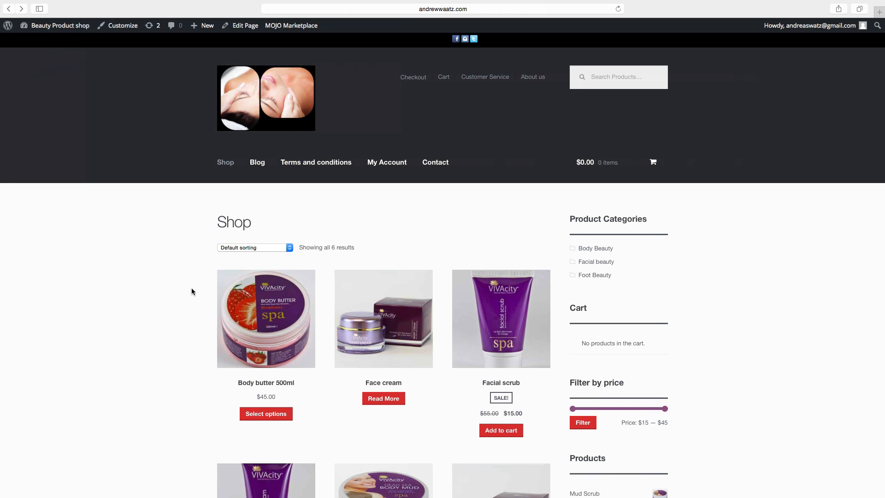
left_click(257, 166)
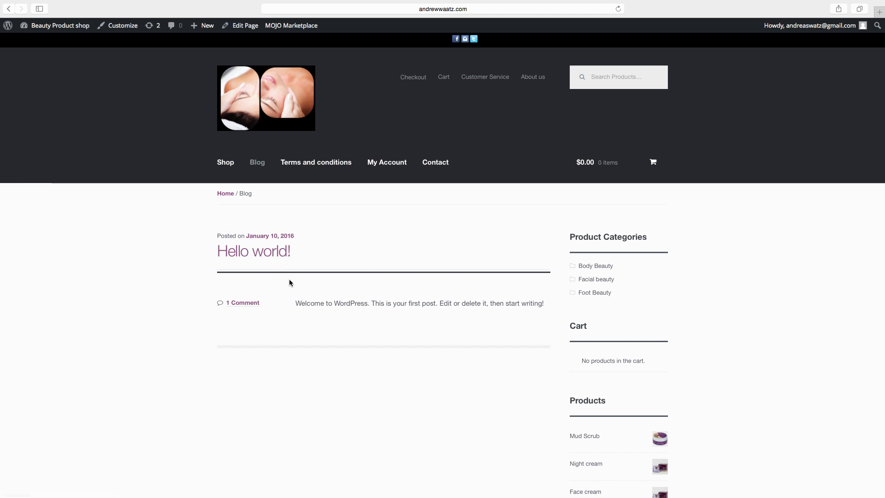
mouse_move(205, 26)
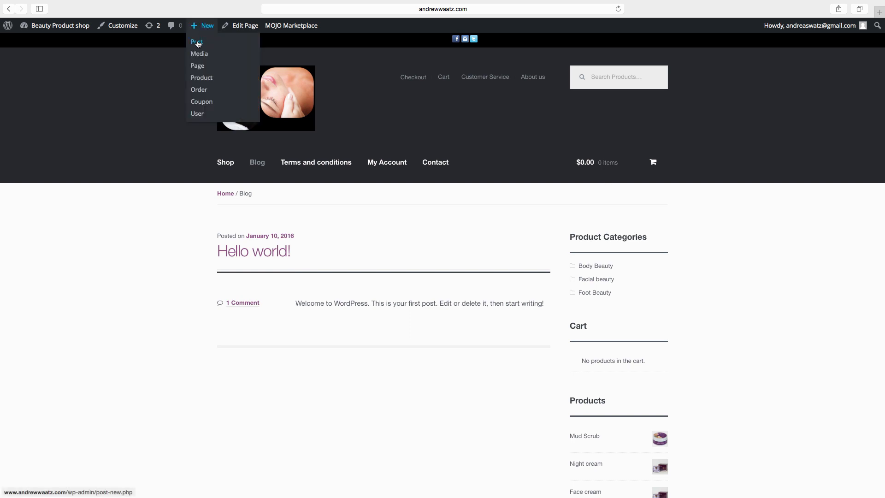
From the Dashboard, start a new post titled 'Health by nature'.
mouse_move(43, 28)
left_click(44, 29)
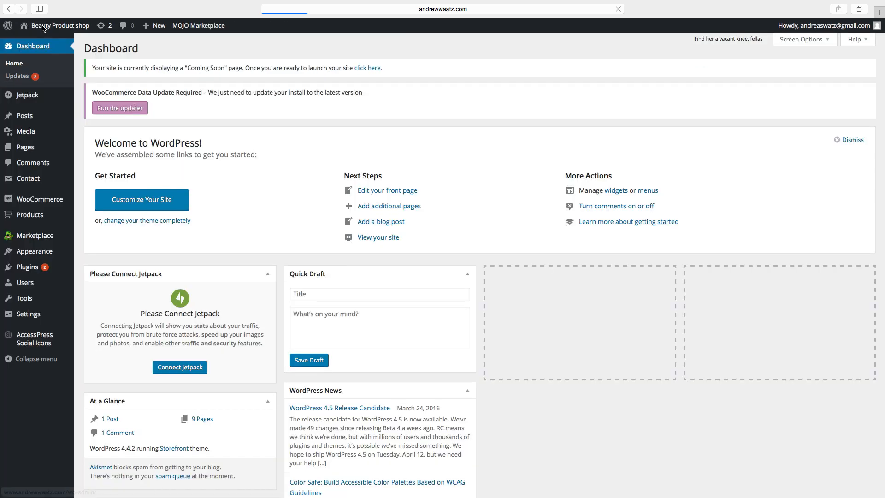
mouse_move(22, 120)
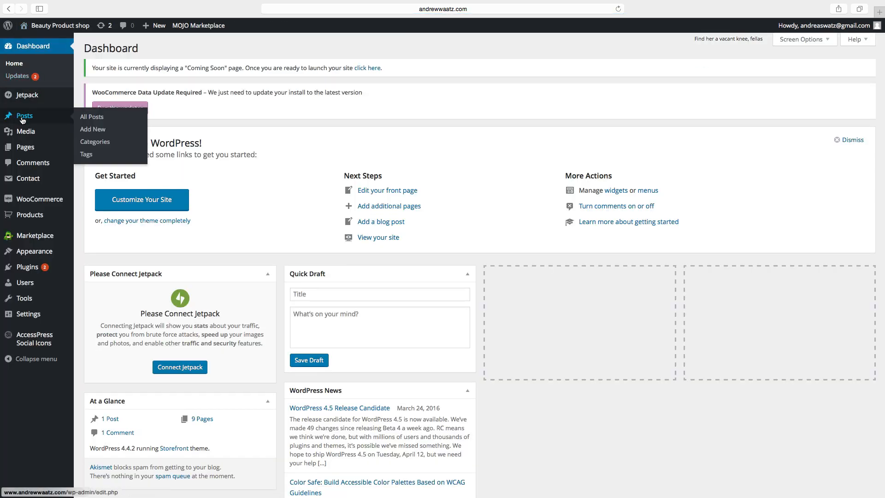
left_click(93, 132)
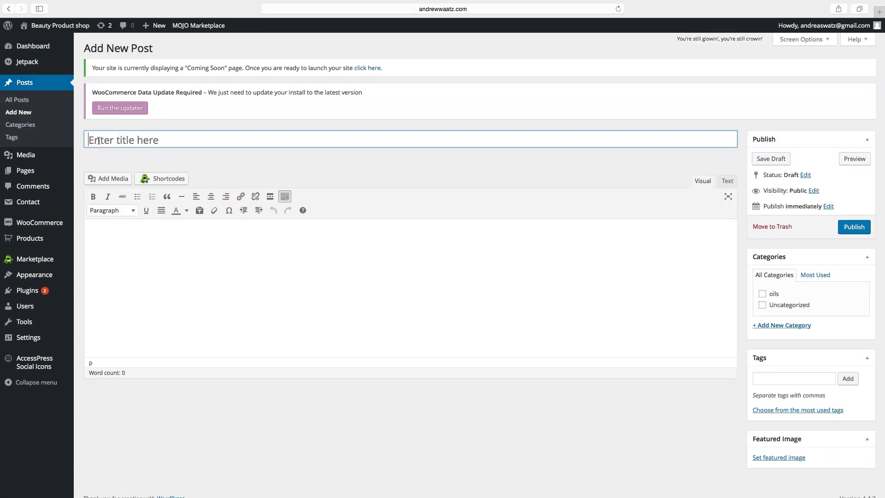
left_click(113, 140)
type("Health by nature")
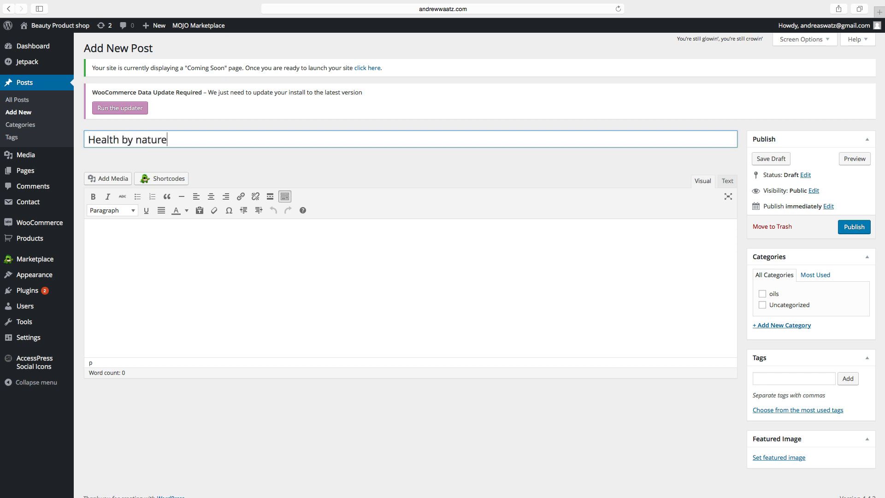
Add a Heading 1 line reading 'How to have great skin' to the post body.
left_click(106, 238)
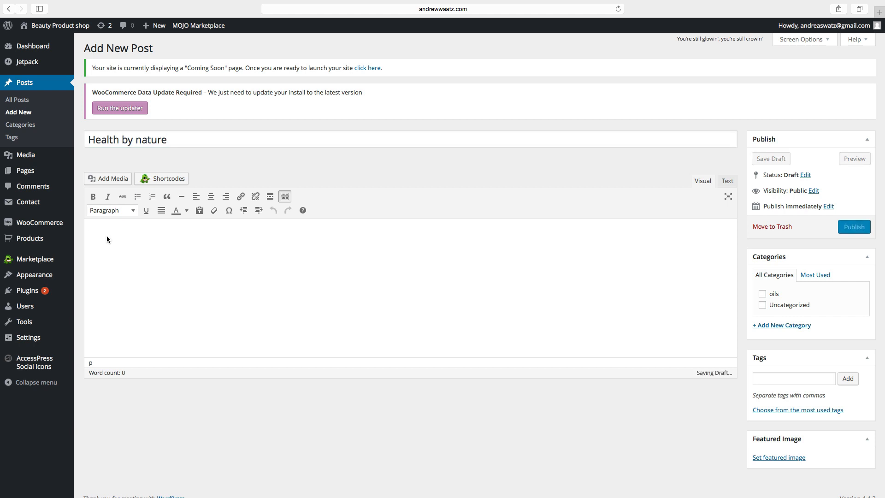
type("How")
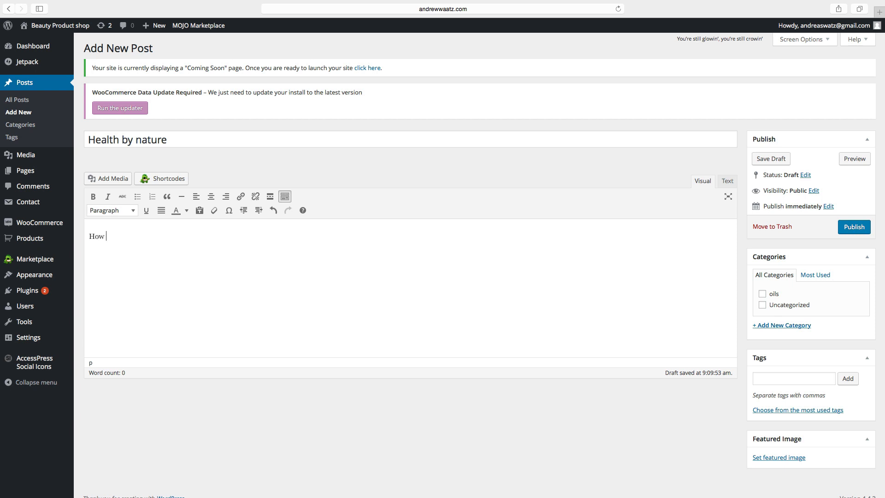
type(" to have great skin")
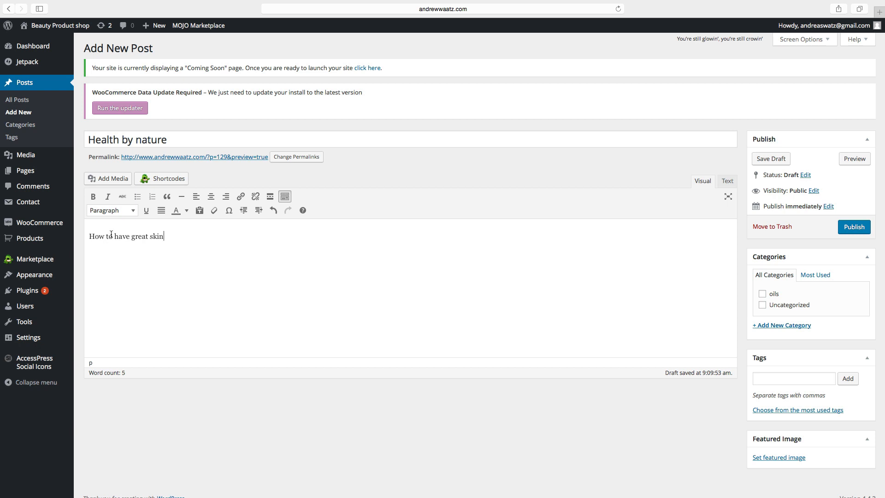
left_click_drag(163, 237, 89, 236)
left_click(106, 212)
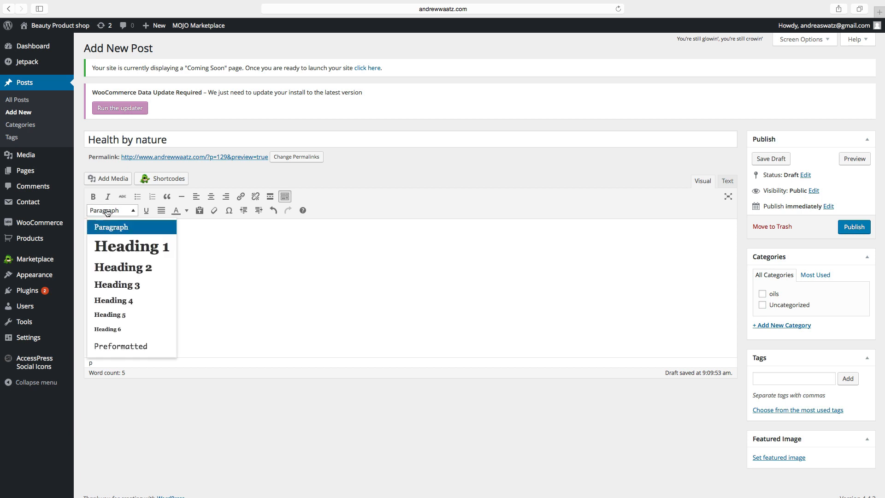
left_click(116, 251)
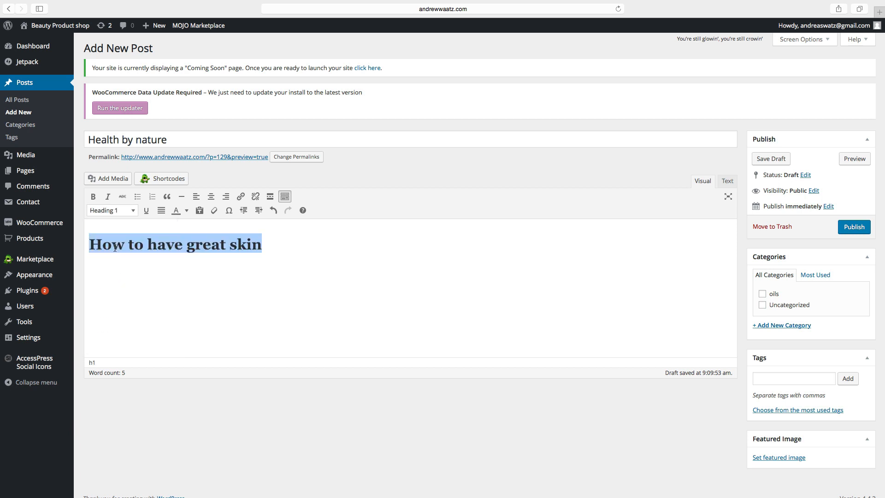
left_click(268, 244)
Add a paragraph of repeated 'Text text text text' placeholder text below the heading.
key("Return")
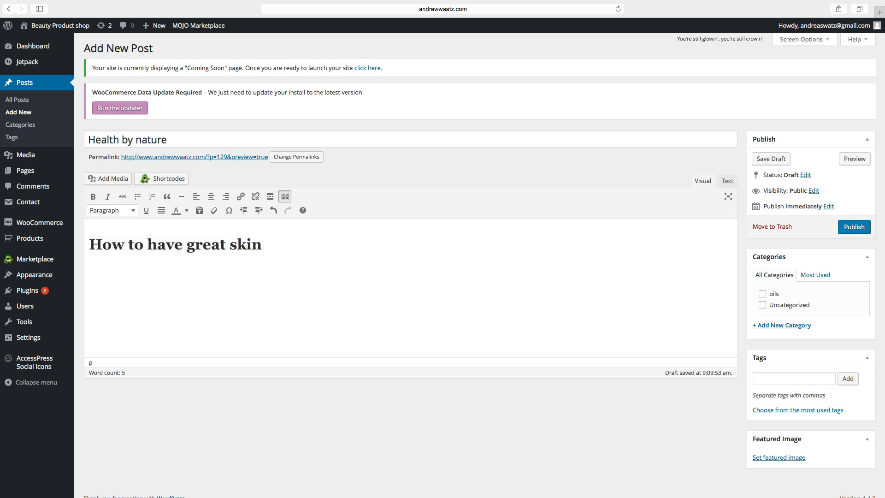
type("Text text text text")
left_click_drag(148, 269, 89, 271)
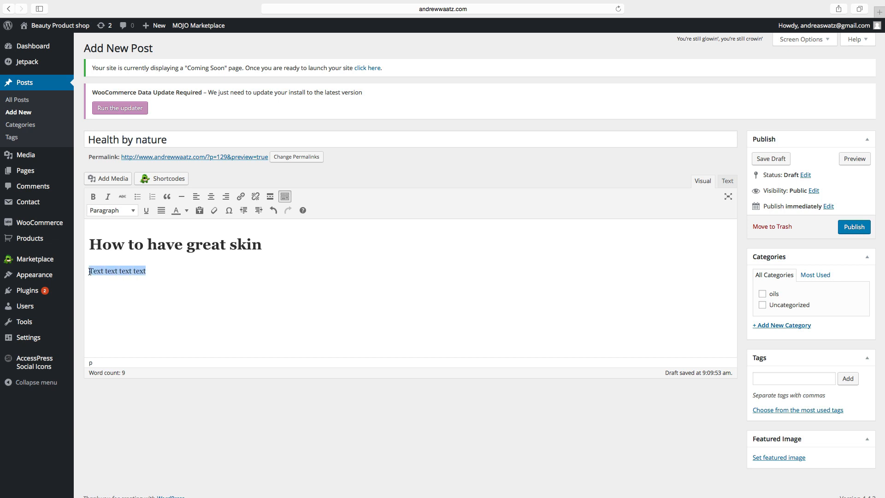
right_click(92, 271)
left_click(109, 308)
left_click(150, 271)
key("super+v")
key("super+v")
key("super+v")
key("super+v")
key("super+v")
key("super+v")
key("super+v")
key("super+v")
key("super+v")
key("super+v")
key("super+v")
key("super+v")
key("super+v")
key("super+v")
key("super+v")
key("super+v")
key("super+v")
key("super+v")
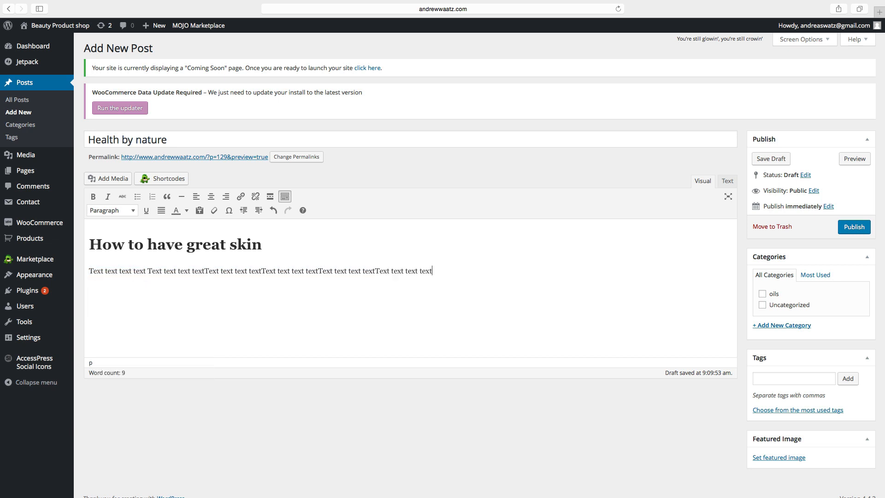
key("super+v")
key("super+v")
key("super+v")
key("super+v")
key("super+v")
key("super+v")
key("super+v")
key("super+v")
key("super+v")
key("super+v")
key("super+v")
key("super+v")
key("super+v")
key("super+v")
key("super+v")
key("super+v")
key("super+v")
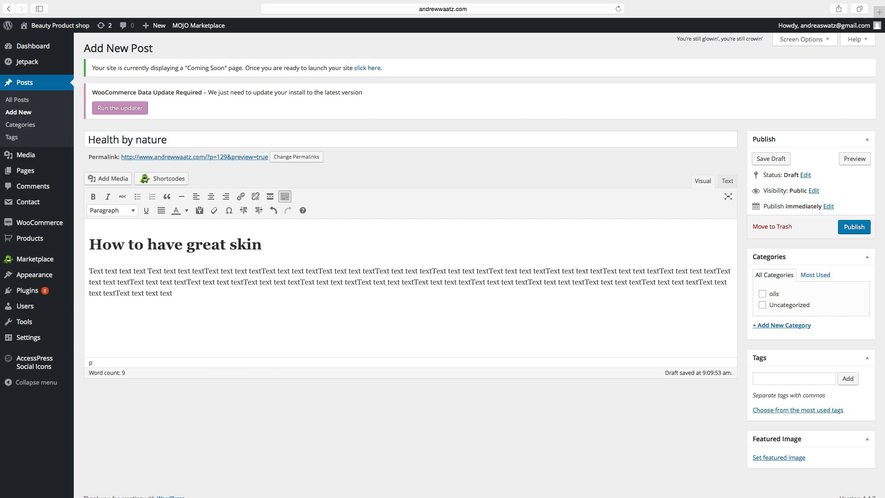
key("super+v")
key("super+v")
key("super+v")
key("super+v")
key("super+v")
key("super+v")
key("super+v")
key("super+v")
key("super+v")
key("super+v")
key("super+v")
key("super+v")
key("super+v")
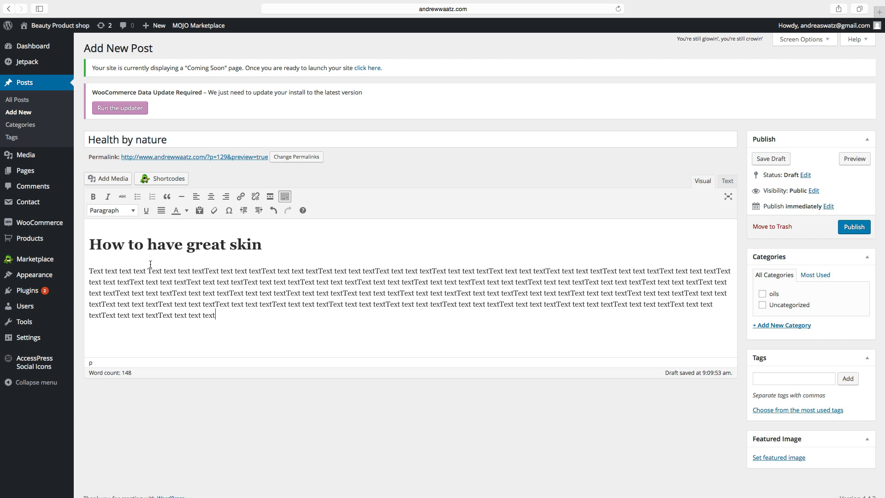
Make the paragraph's opening words bold and the following few words italic.
left_click_drag(91, 271, 175, 275)
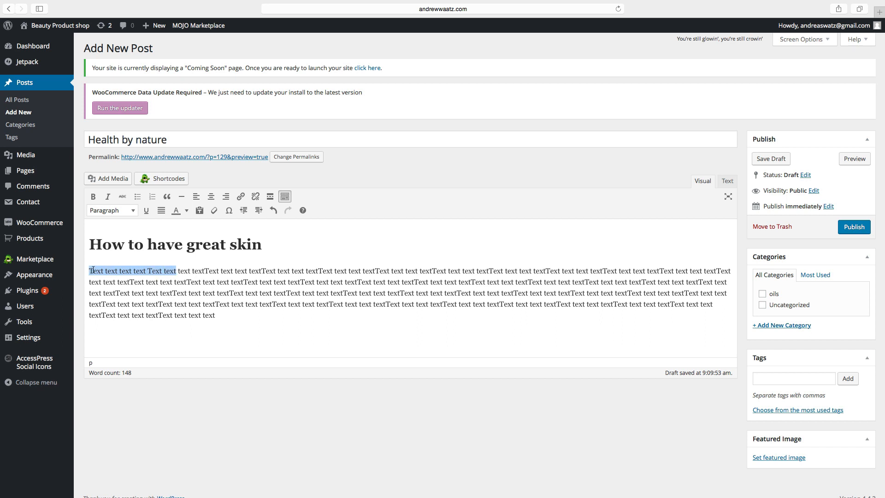
left_click(94, 198)
left_click_drag(191, 272, 282, 272)
left_click(108, 197)
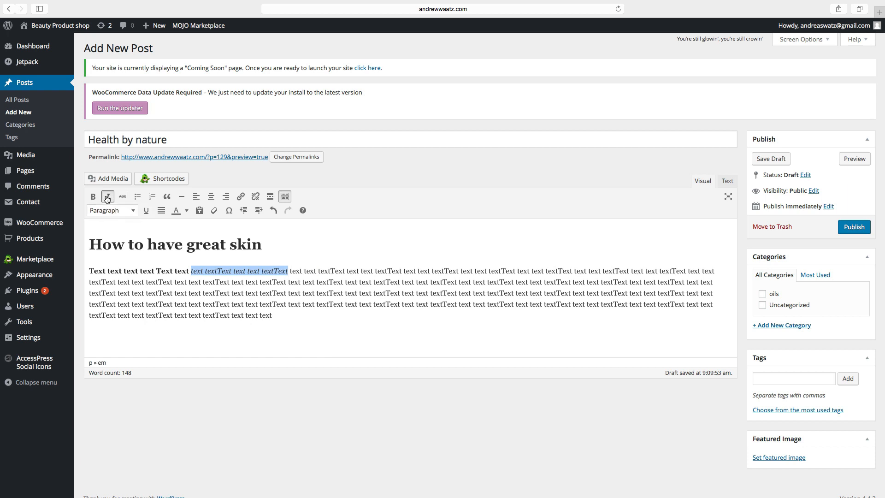
Start a new line after the paragraph and turn it into a bulleted list.
left_click(279, 318)
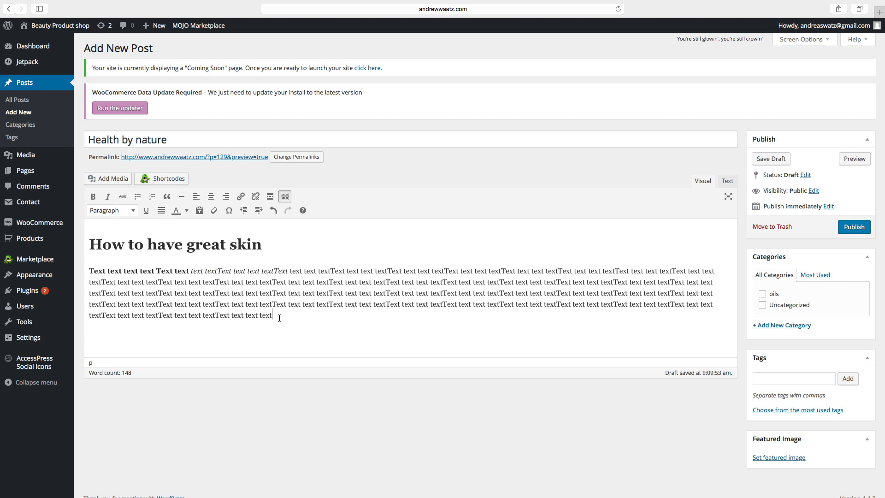
key("Return")
key("BackSpace")
left_click(139, 198)
type("hello")
key("Return")
type("hey")
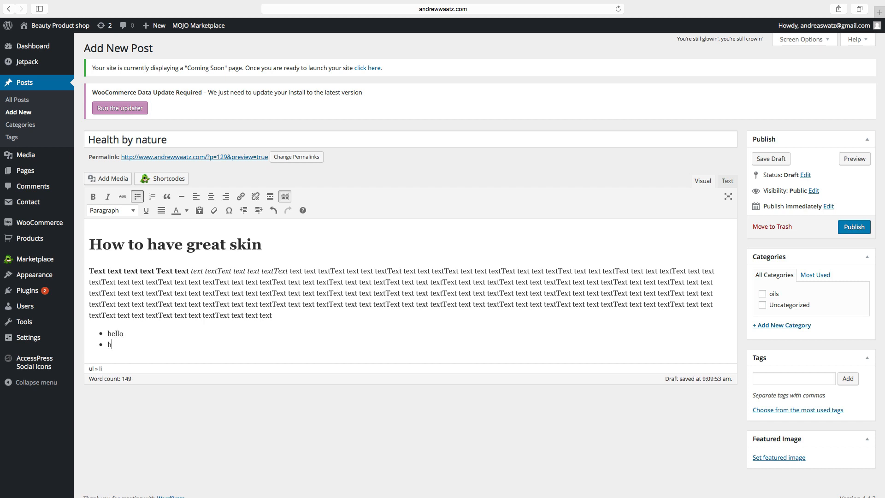
key("Return")
type("hytr")
key("Return")
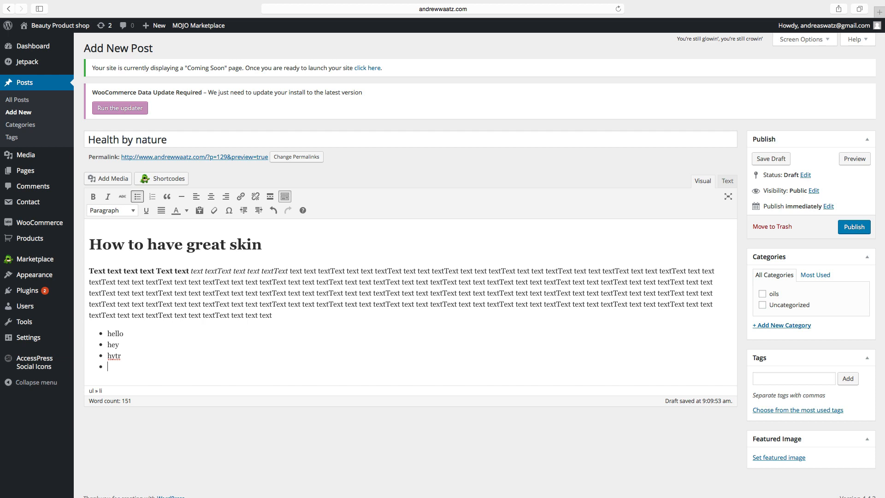
key("BackSpace")
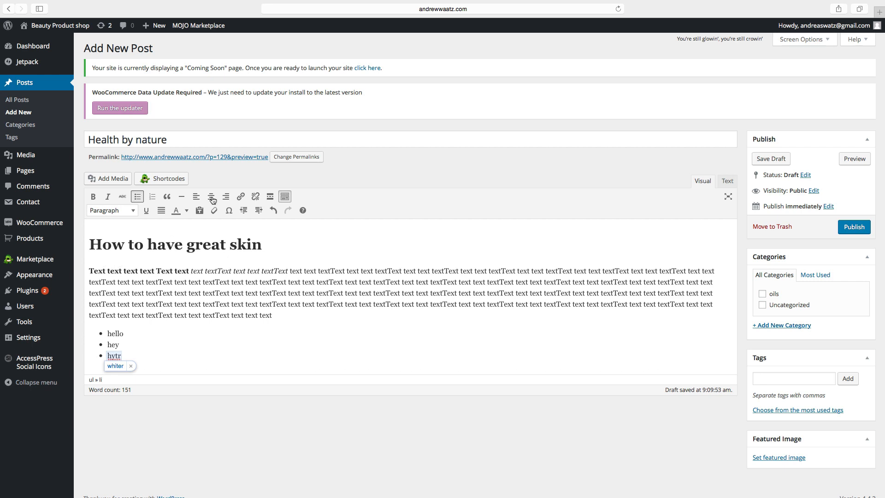
left_click(90, 270)
left_click_drag(91, 270, 272, 315)
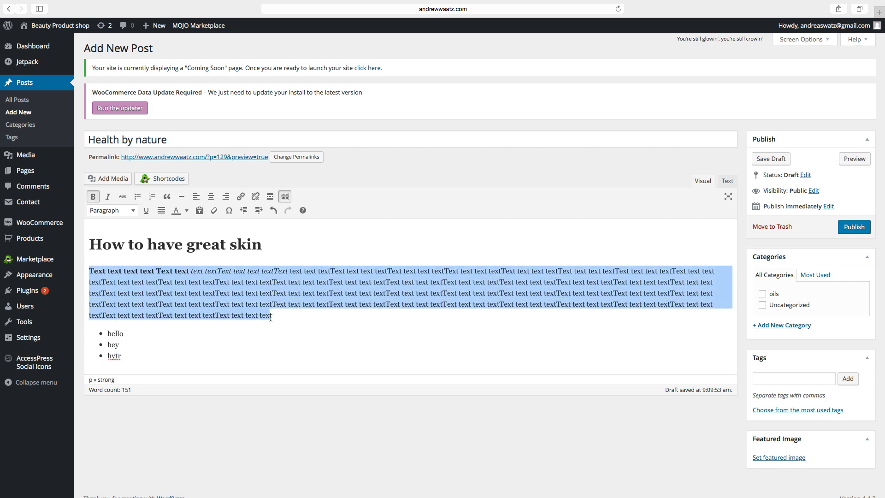
left_click(212, 197)
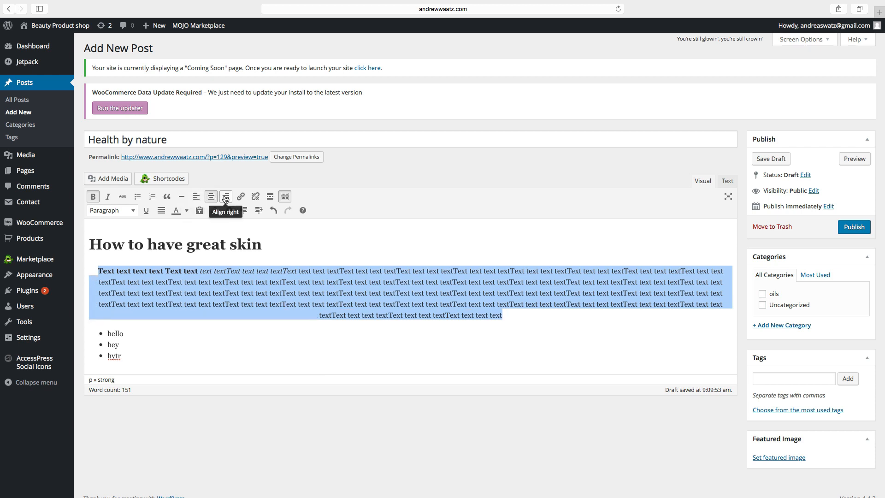
left_click(225, 198)
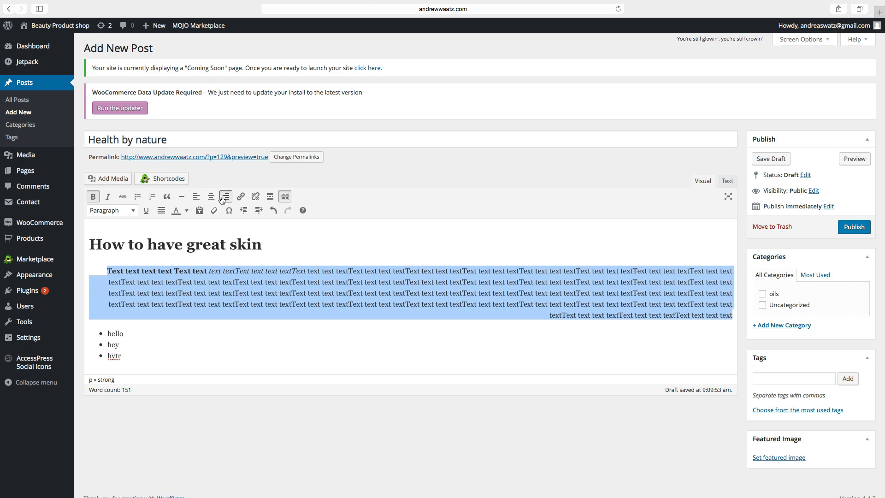
left_click(197, 197)
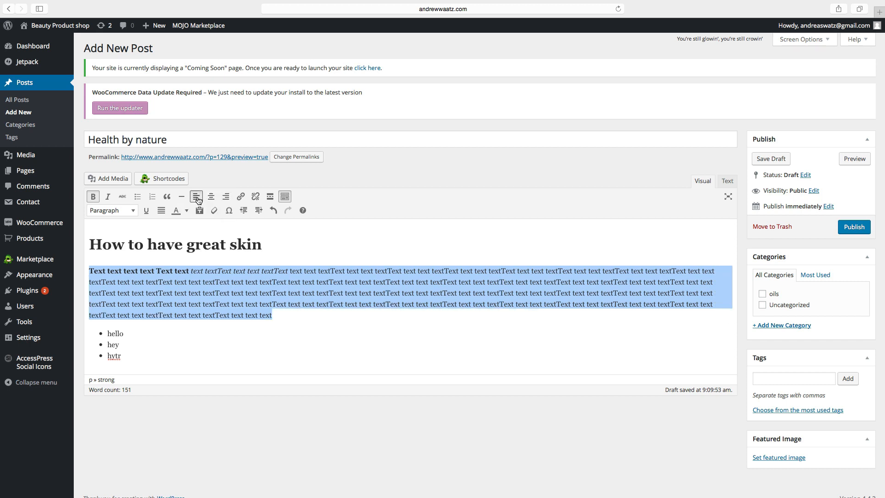
left_click(277, 317)
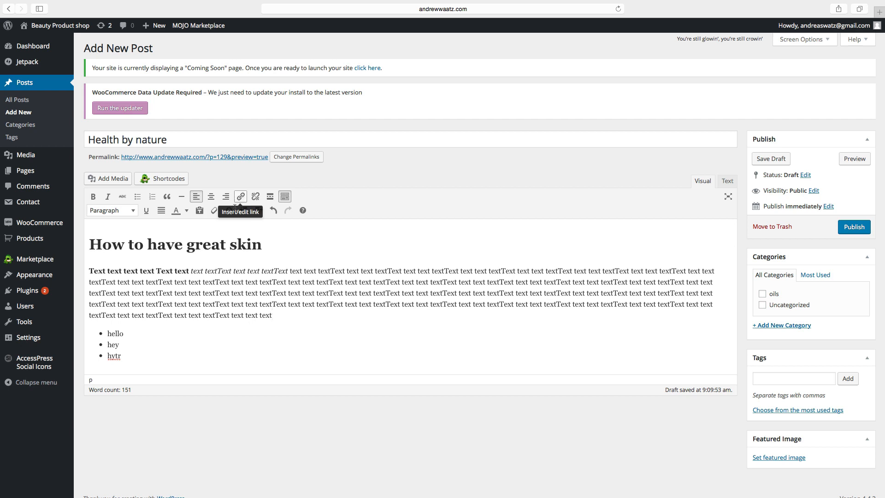
left_click_drag(117, 283, 215, 283)
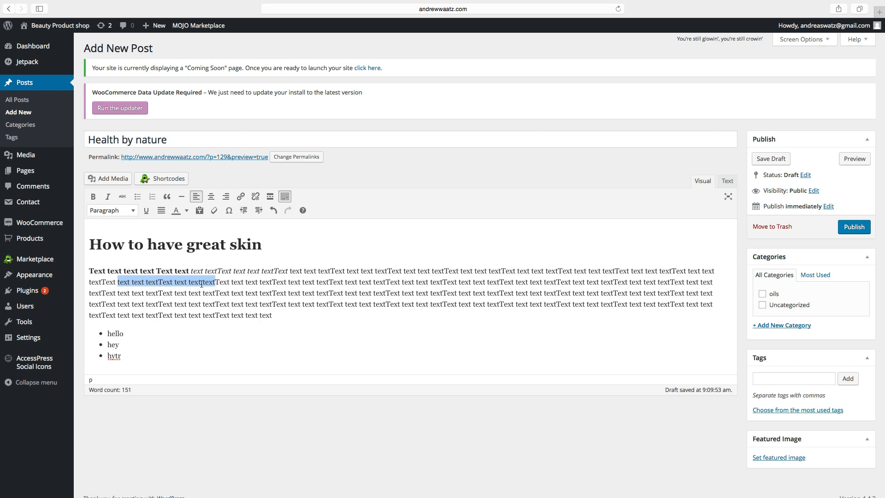
left_click(242, 196)
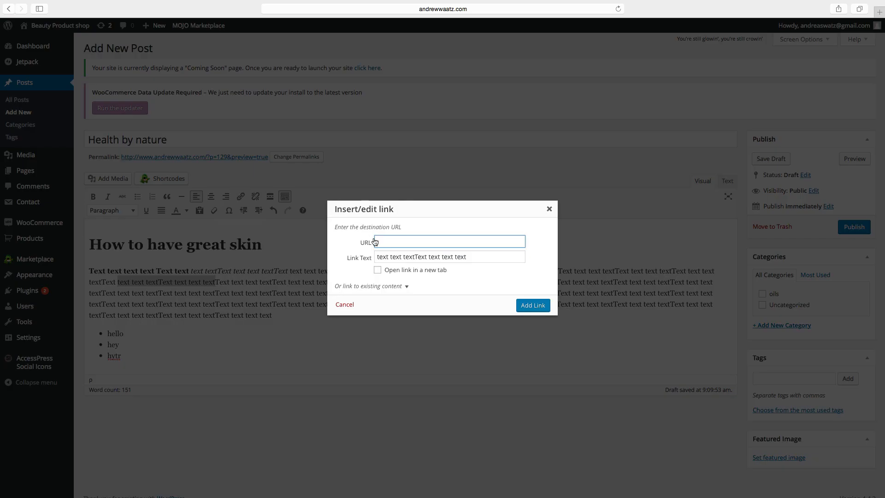
type("www.rawnaturallife.com")
left_click(378, 271)
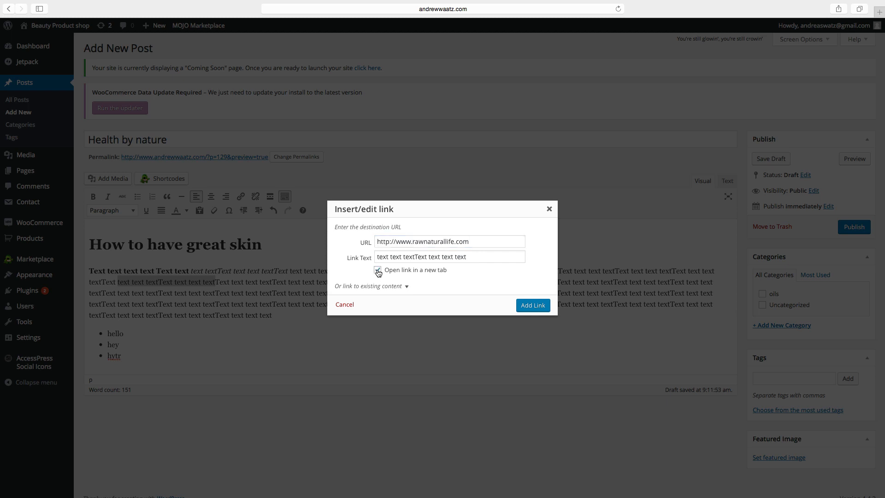
left_click(529, 308)
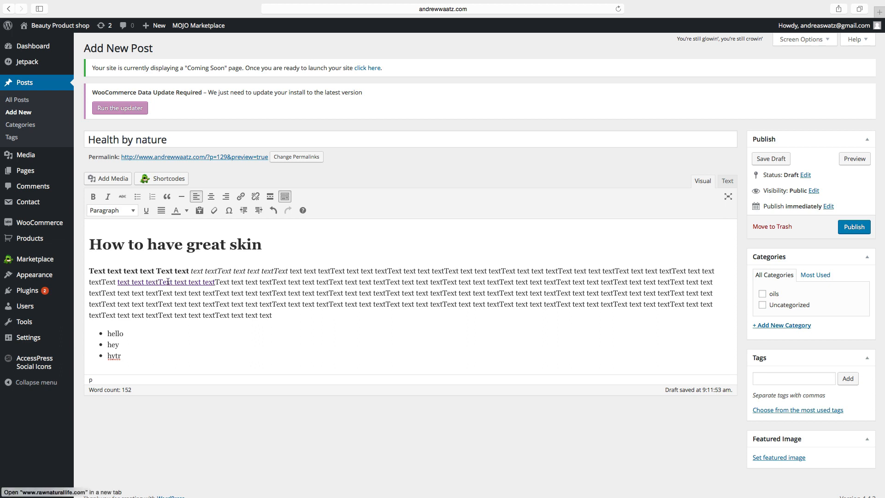
left_click(90, 272)
Insert the mortar-and-oil jojoba image from the media library into the post.
left_click(106, 179)
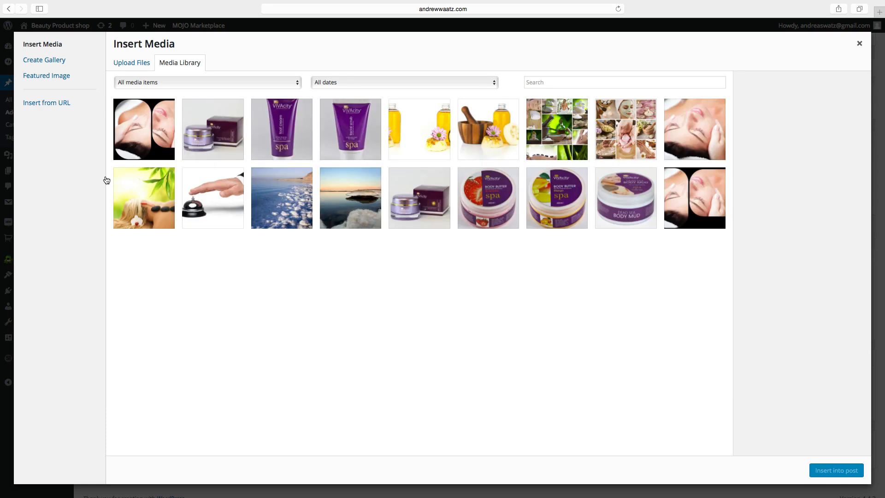
left_click(475, 149)
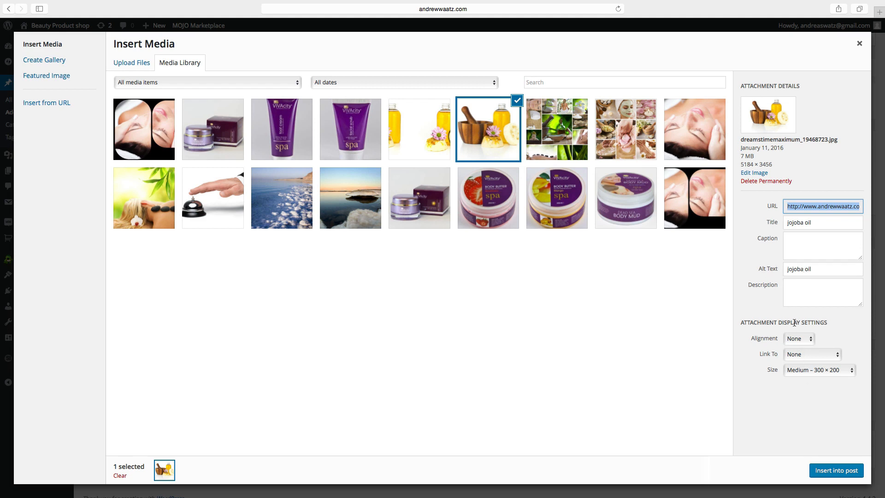
left_click(837, 471)
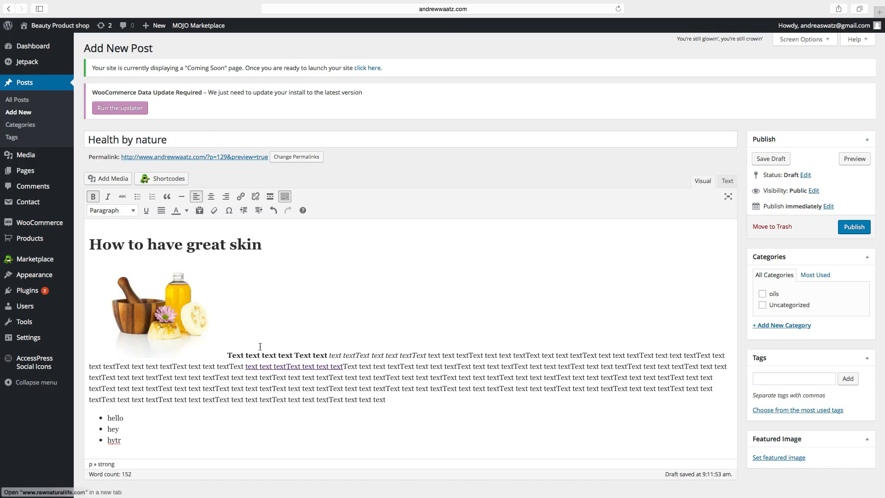
Align the image right with text wrapping and resize it to about 240 × 160.
left_click(174, 326)
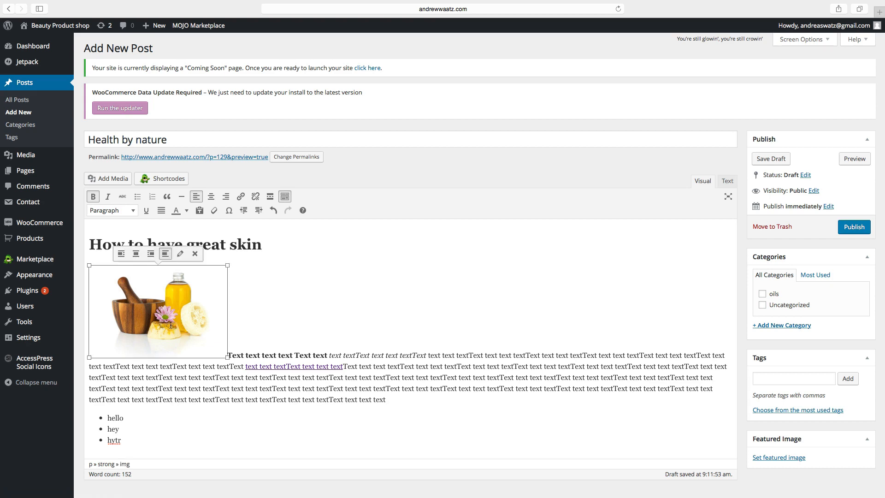
left_click(150, 254)
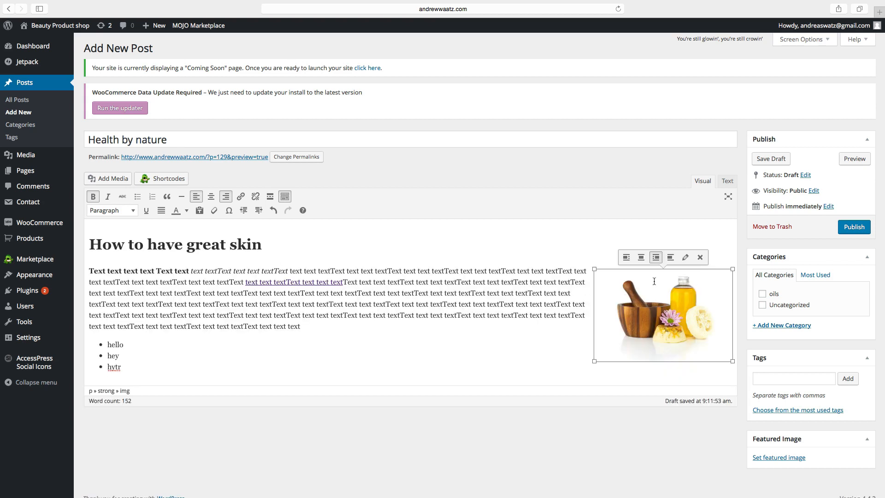
left_click(640, 257)
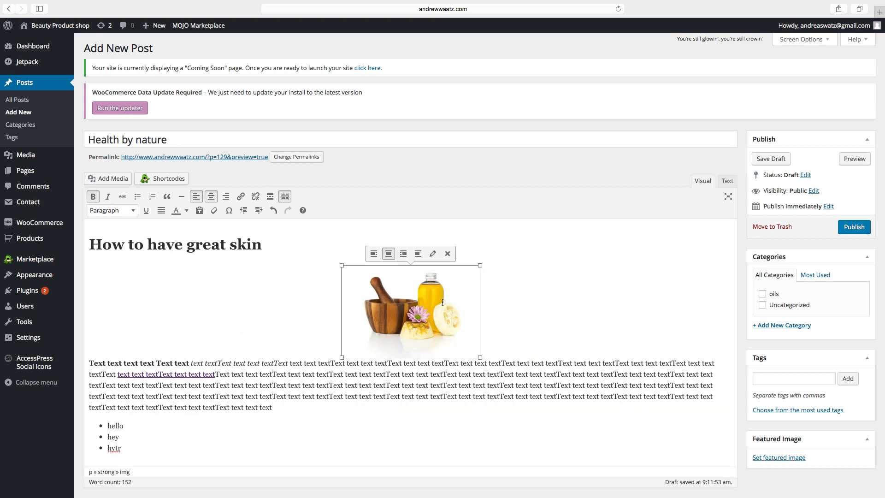
left_click(374, 254)
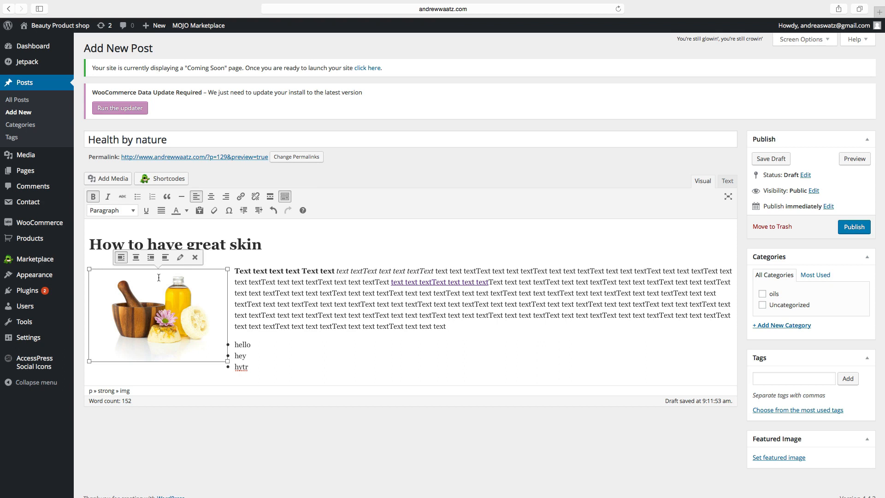
left_click(151, 258)
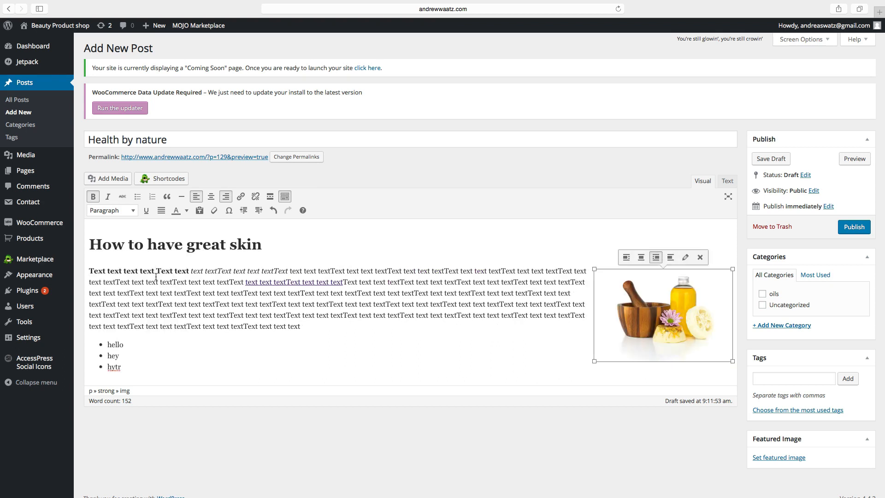
scroll(536, 332, "down", 1)
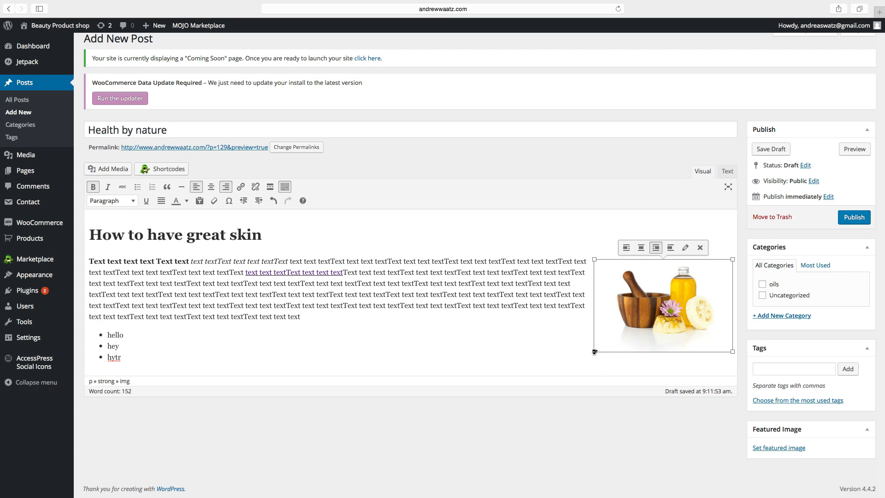
mouse_move(595, 352)
left_mouse_down()
mouse_move(637, 322)
mouse_move(631, 340)
mouse_move(586, 366)
left_mouse_up()
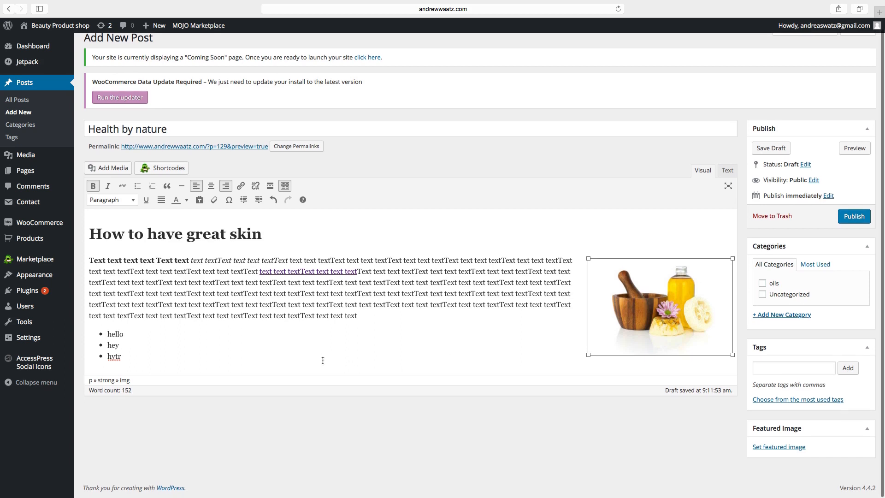
left_click(128, 362)
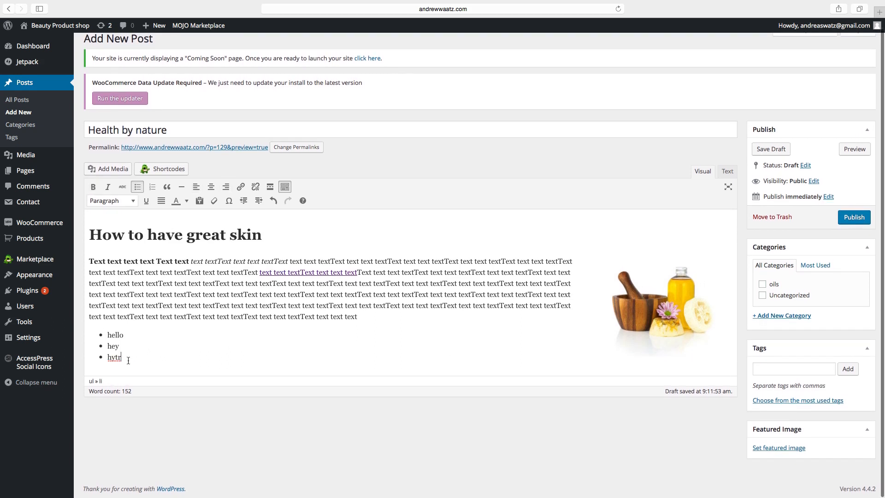
Add 'Know how to use jojoba oil' below the list as a Heading 2.
key("Return")
key("Return")
key("Return")
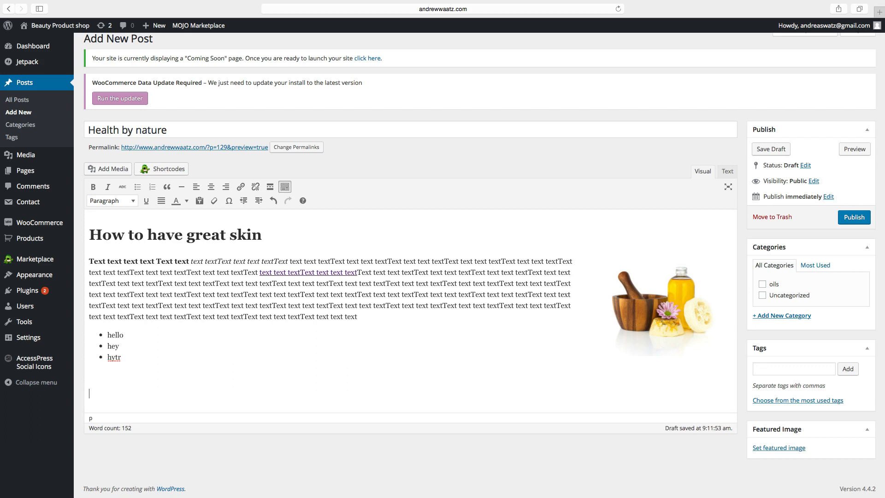
type("Know to use j")
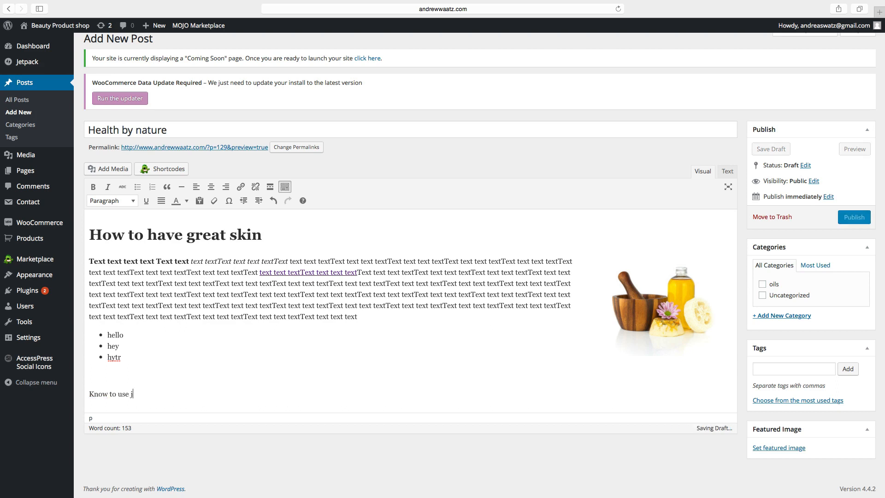
type("ojoba oil")
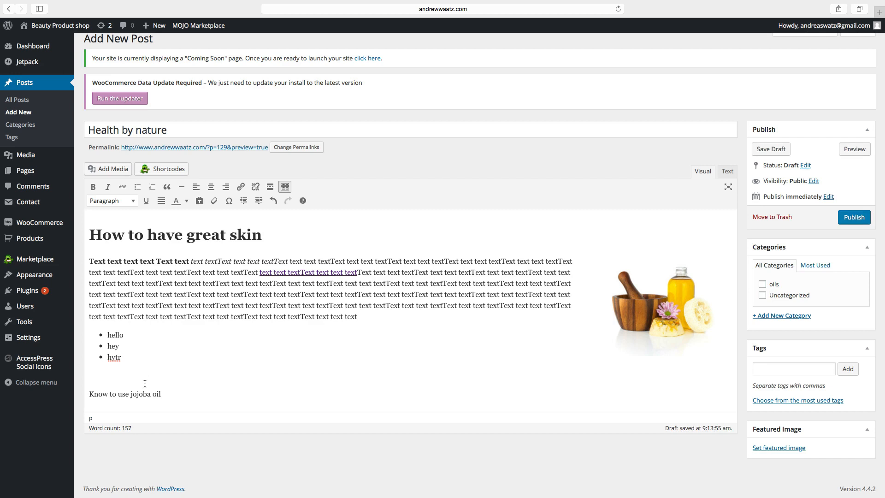
left_click(110, 394)
type("how")
left_click_drag(177, 394, 88, 394)
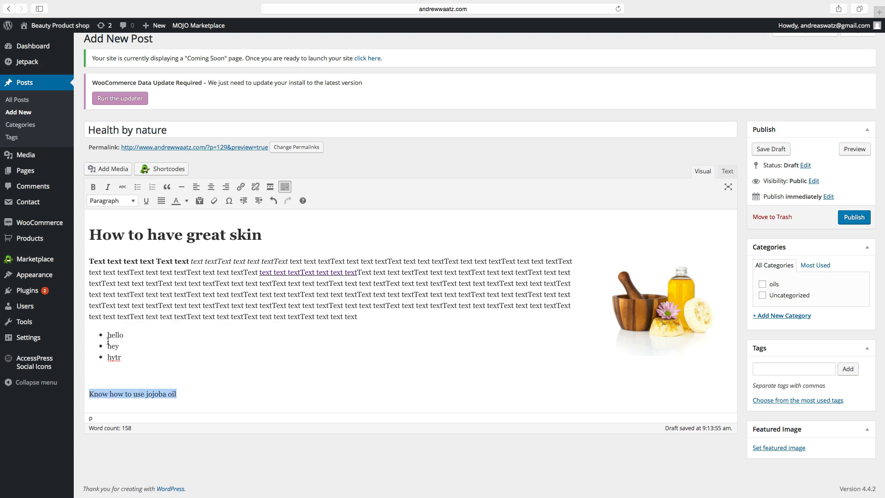
left_click(110, 201)
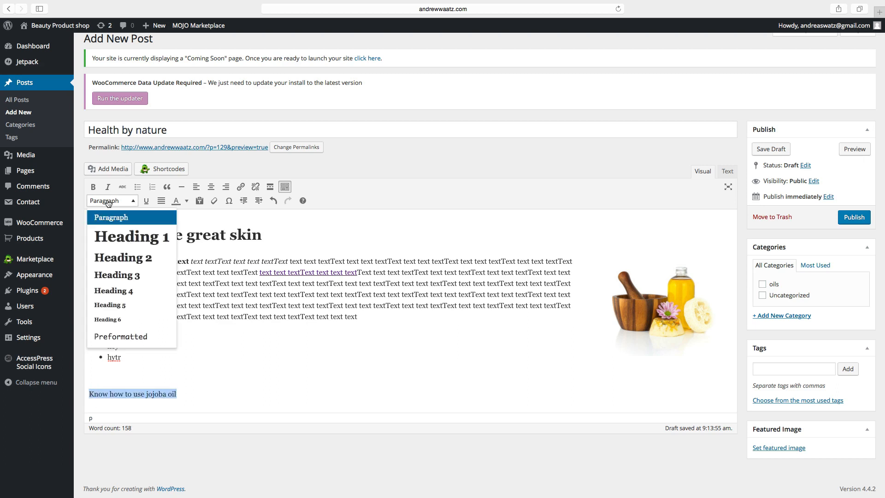
left_click(120, 259)
left_click(292, 409)
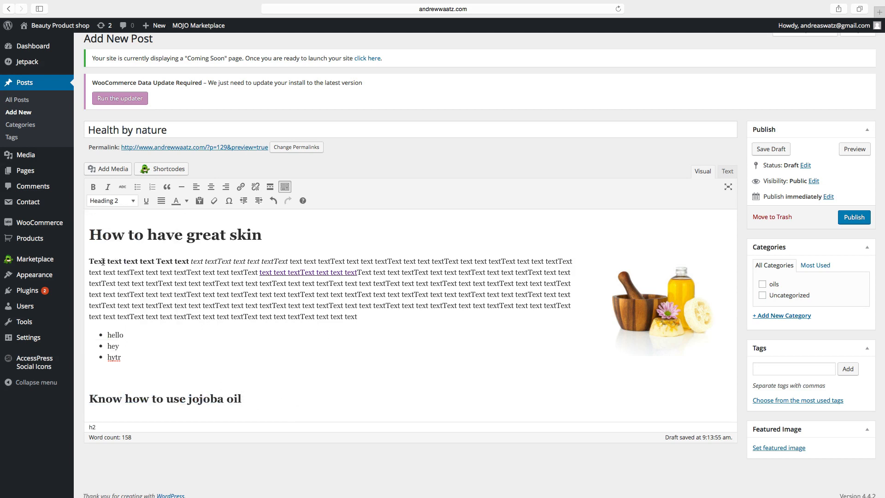
Copy several lines from the first paragraph and paste them as body text under the heading.
left_click_drag(91, 282, 414, 320)
right_click(318, 294)
left_click(332, 336)
scroll(326, 346, "down", 1)
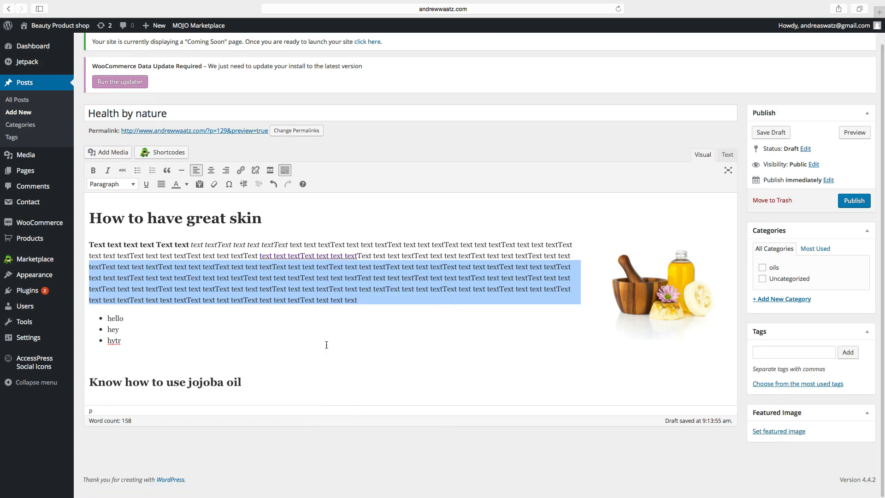
left_click(117, 393)
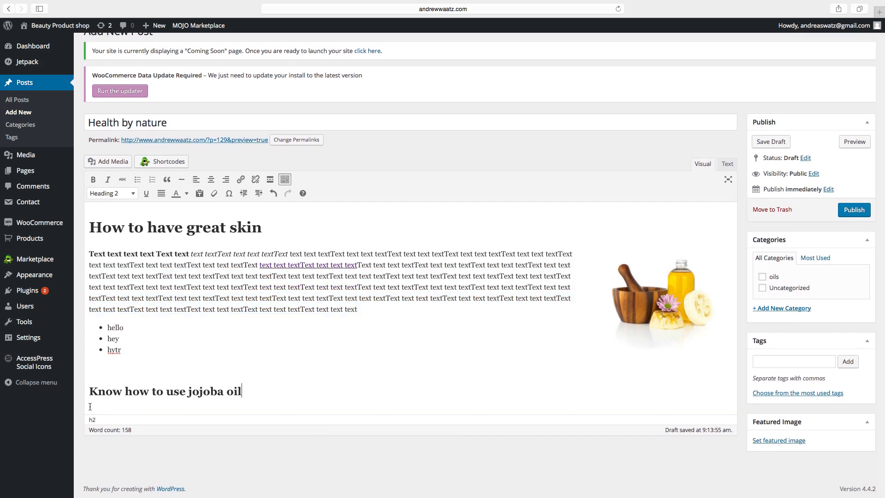
key("Return")
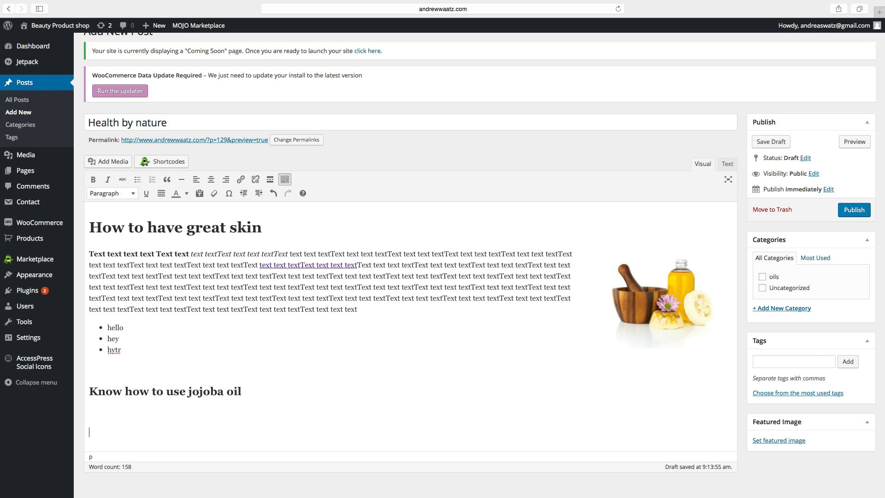
key("super+v")
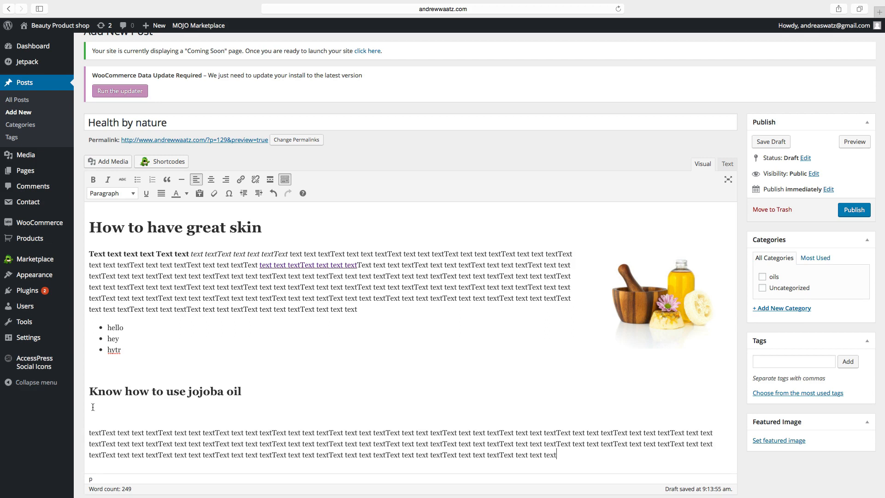
scroll(93, 405, "down", 3)
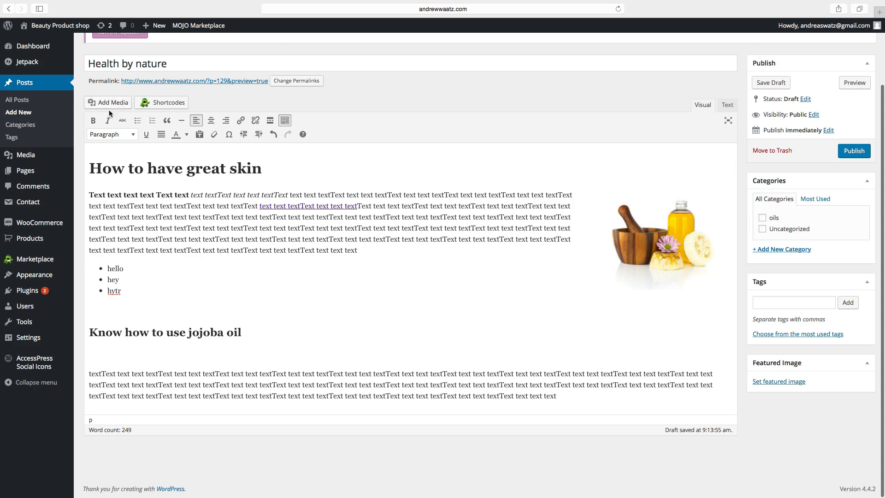
left_click(111, 105)
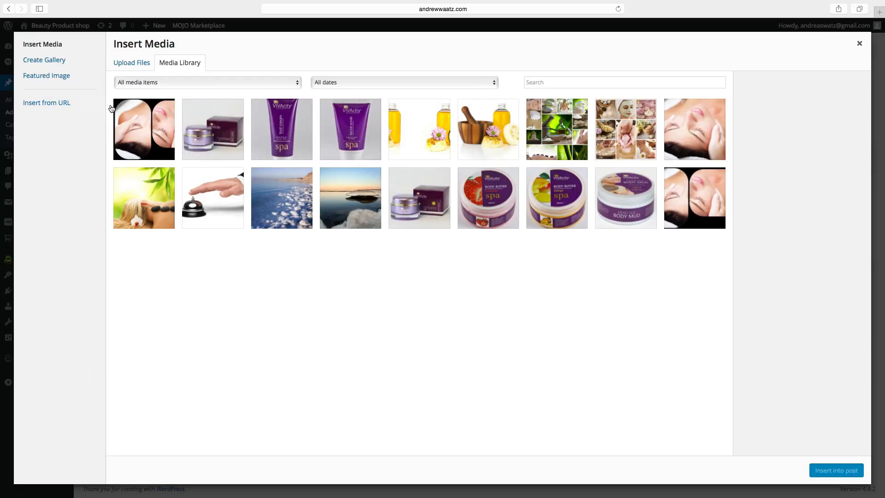
Insert the jojoba oil image into the second section and align it right.
left_click(418, 127)
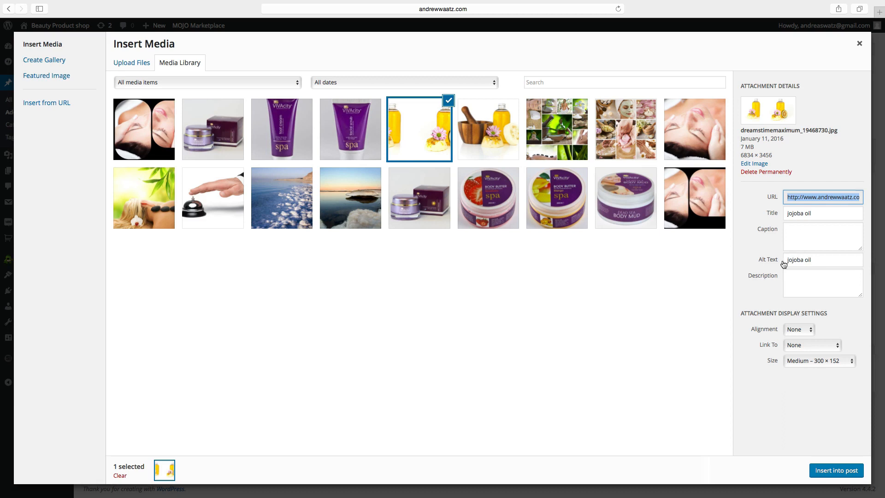
left_click(831, 475)
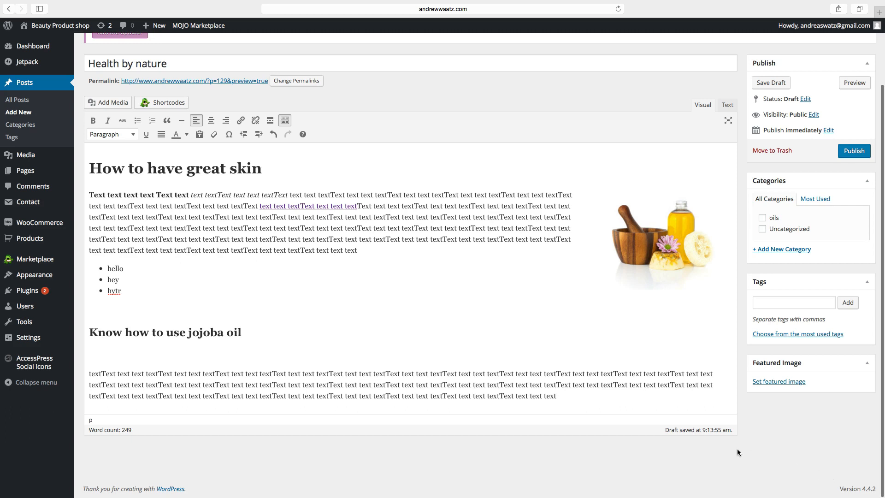
scroll(220, 357, "down", 3)
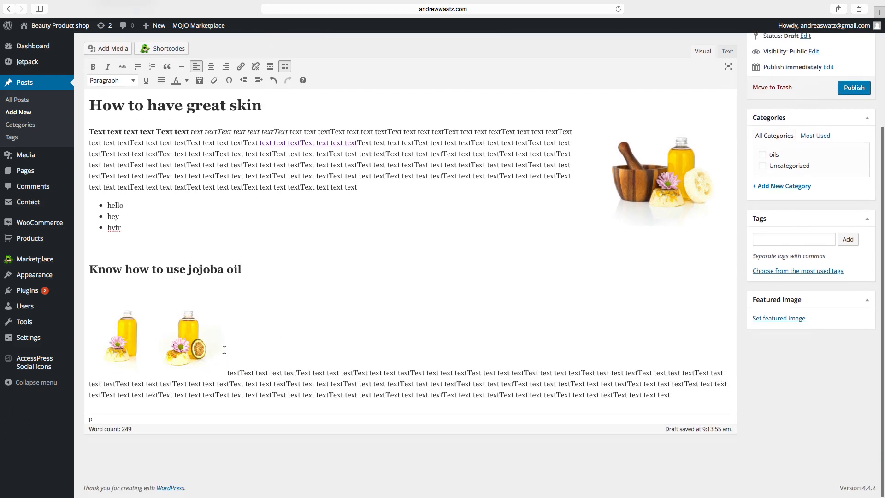
left_click(217, 345)
left_click(151, 294)
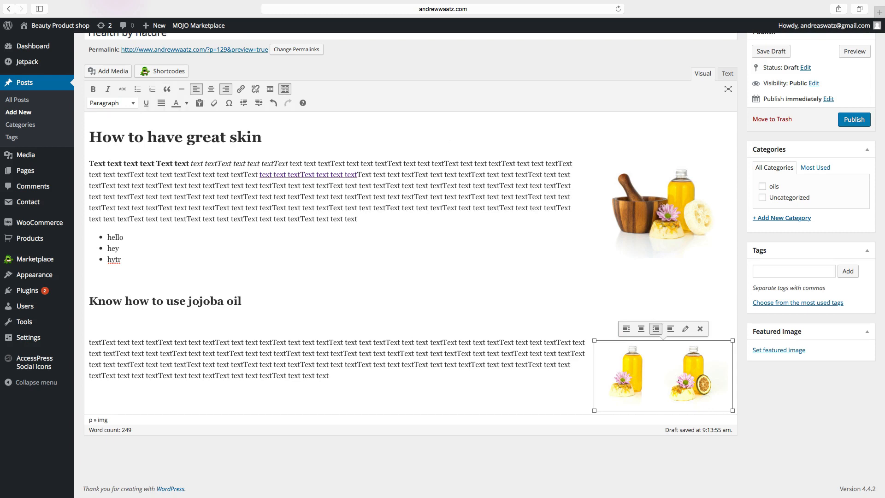
File the post under the oils category.
scroll(662, 210, "up", 3)
scroll(662, 209, "up", 1)
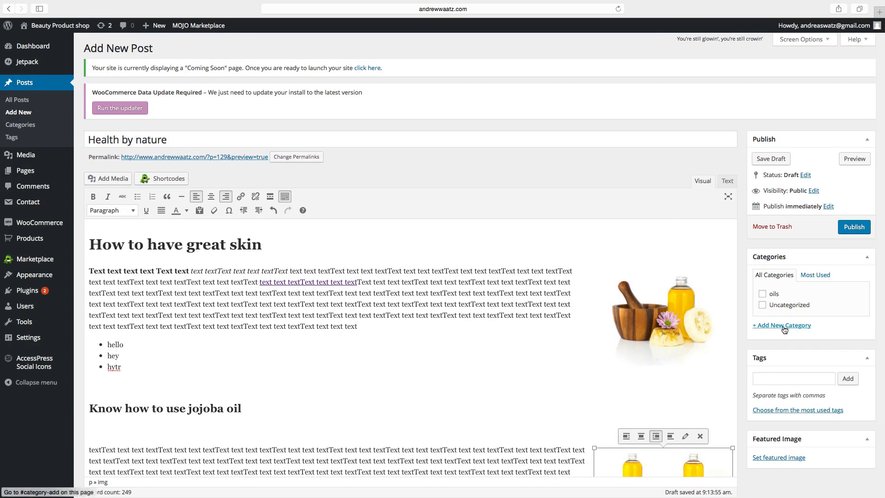
left_click(763, 295)
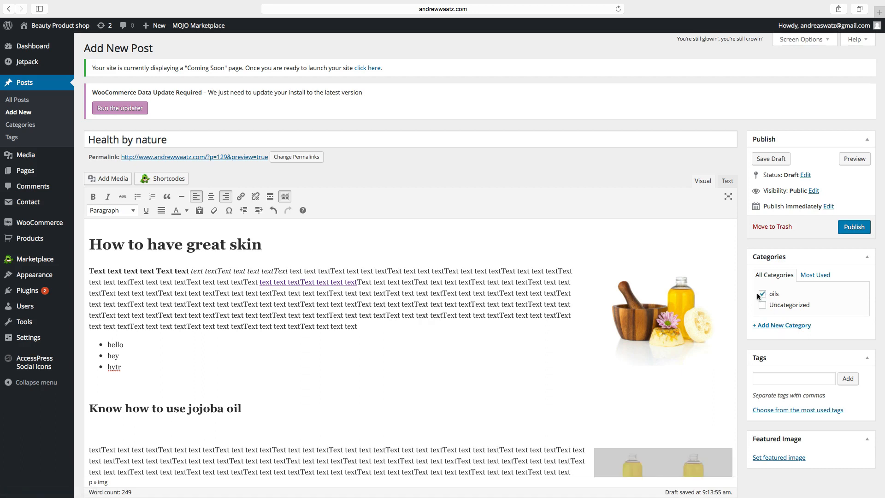
left_click(773, 326)
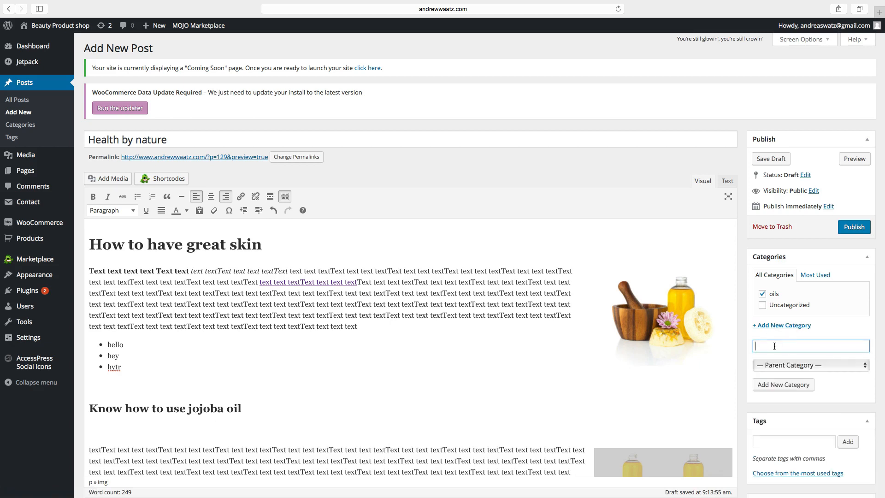
Create a new 'face beauty' category and assign it to the post.
type("face beauty")
left_click(775, 389)
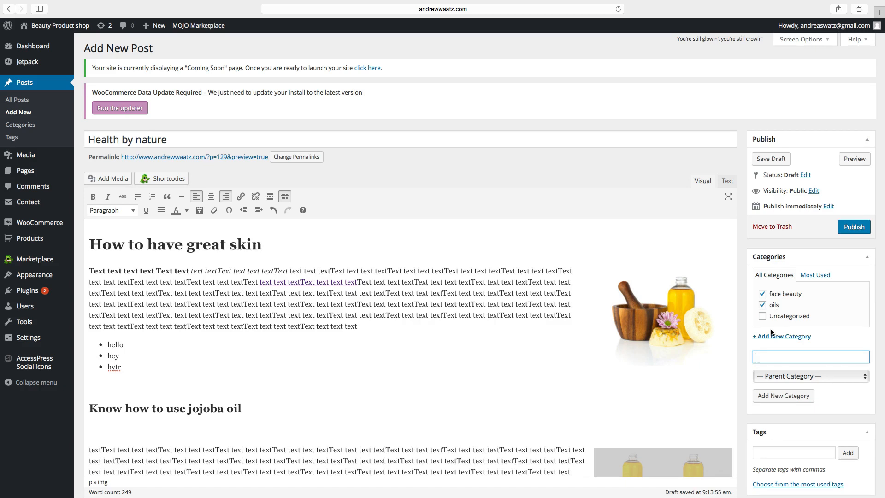
scroll(771, 330, "down", 5)
Tag the post with 'jojoba oil'.
left_click(767, 346)
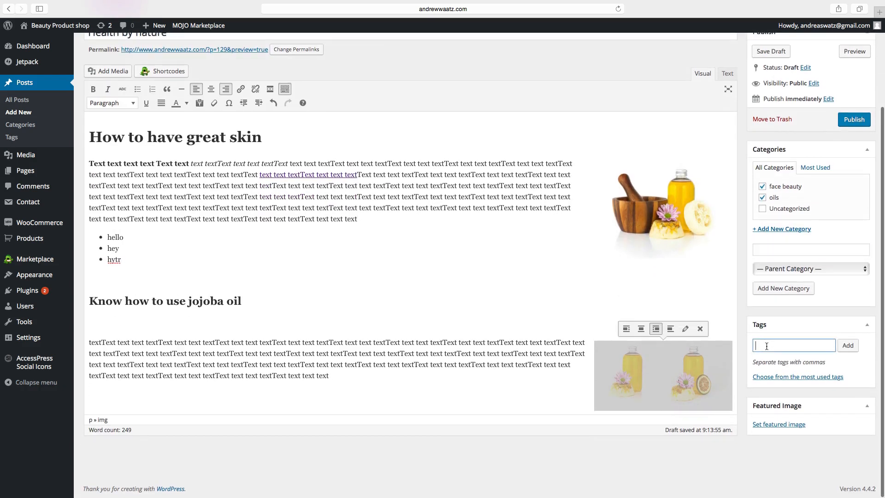
type("jojo oil")
key("super+a")
key("BackSpace")
type("jojo")
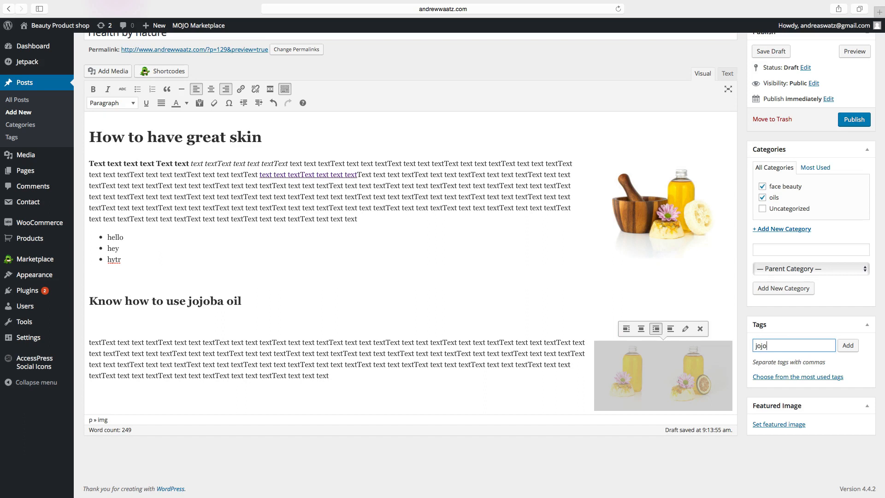
type("ba oil")
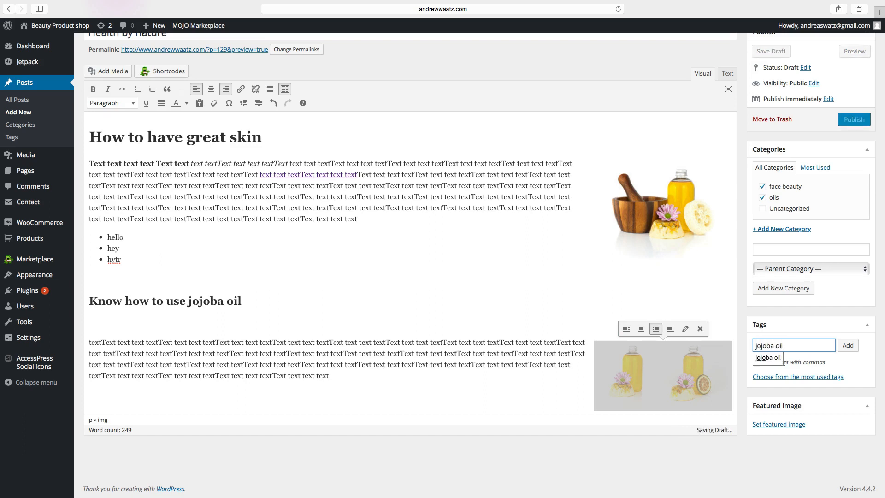
left_click(848, 345)
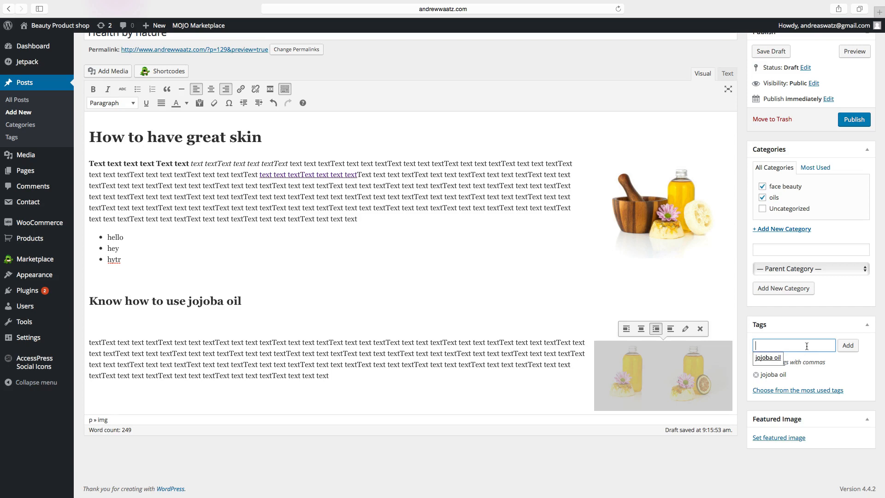
left_click(833, 365)
scroll(756, 467, "down", 2)
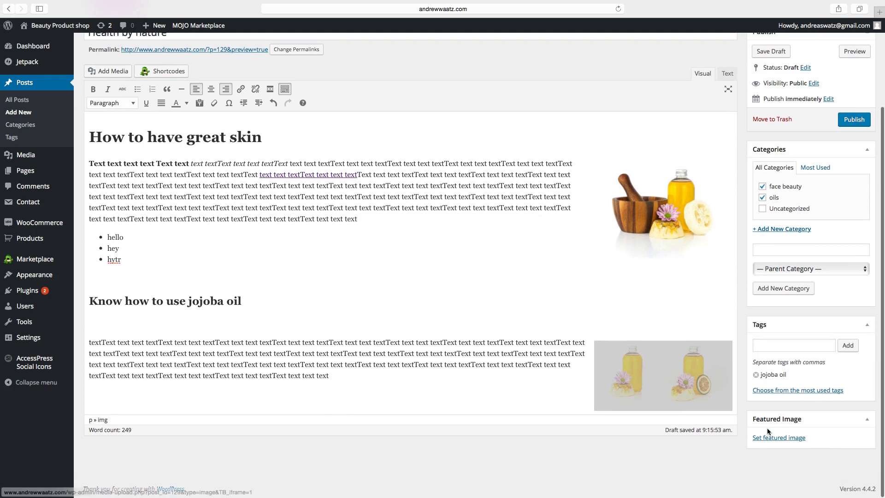
Set the mortar-and-pestle photo as the post's featured image.
left_click(772, 438)
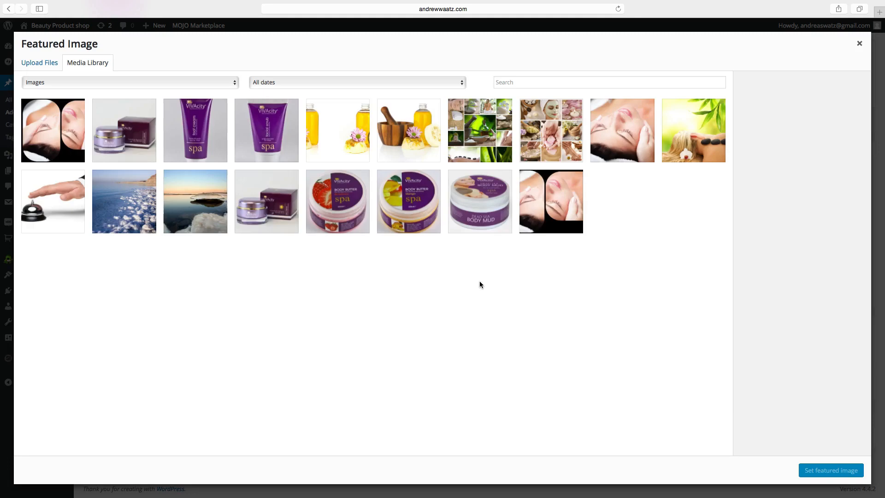
left_click(400, 136)
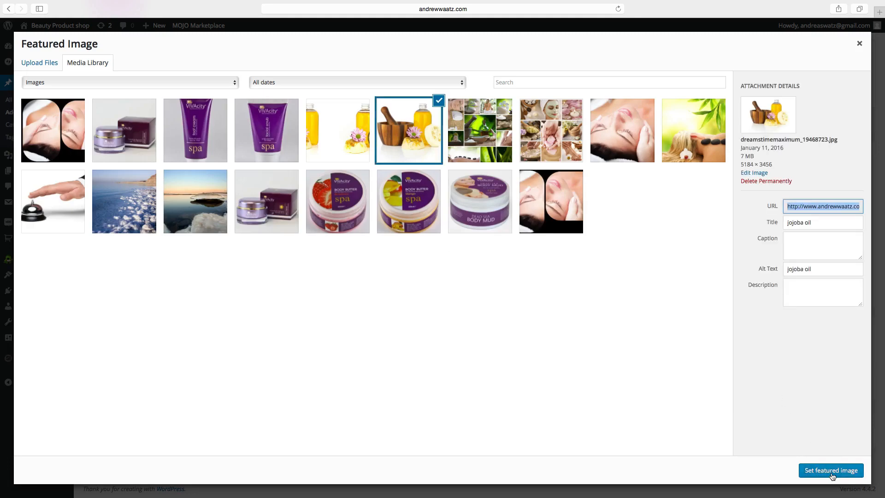
left_click(832, 471)
Publish the Health by nature post.
scroll(816, 438, "down", 2)
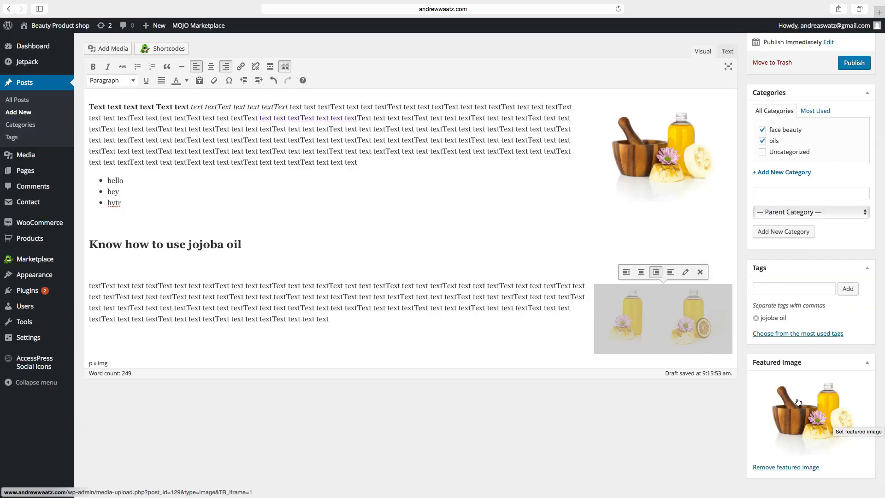
scroll(799, 403, "up", 5)
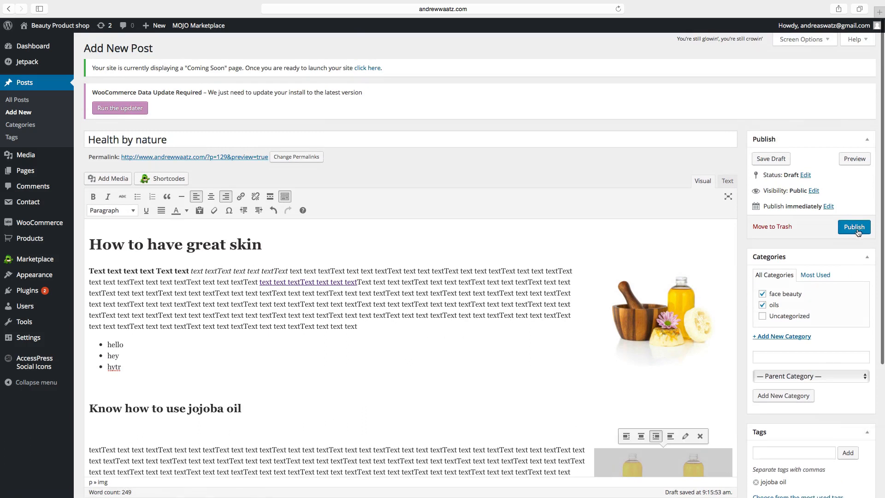
left_click(858, 230)
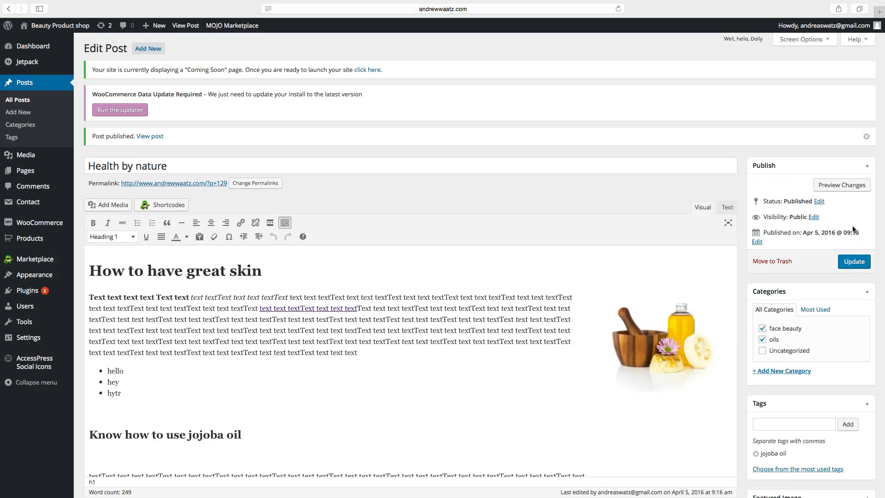
left_click(46, 28)
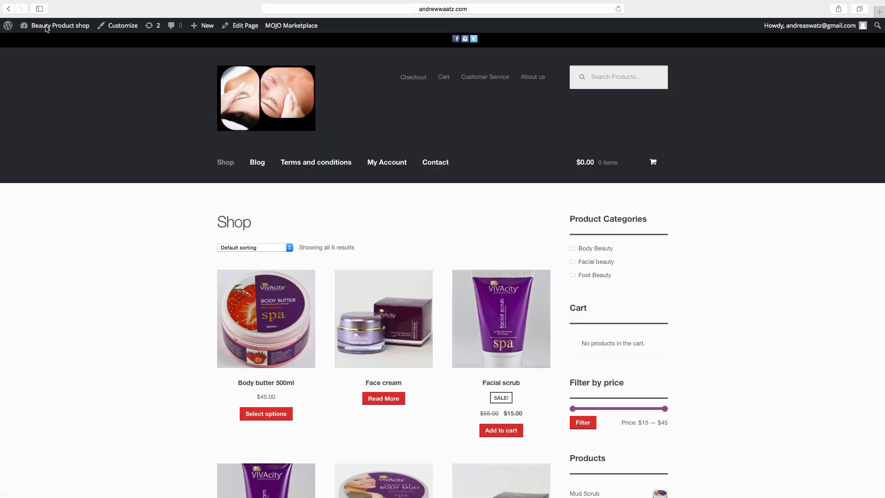
Open the live Blog page and scroll through the Health by nature post.
left_click(257, 164)
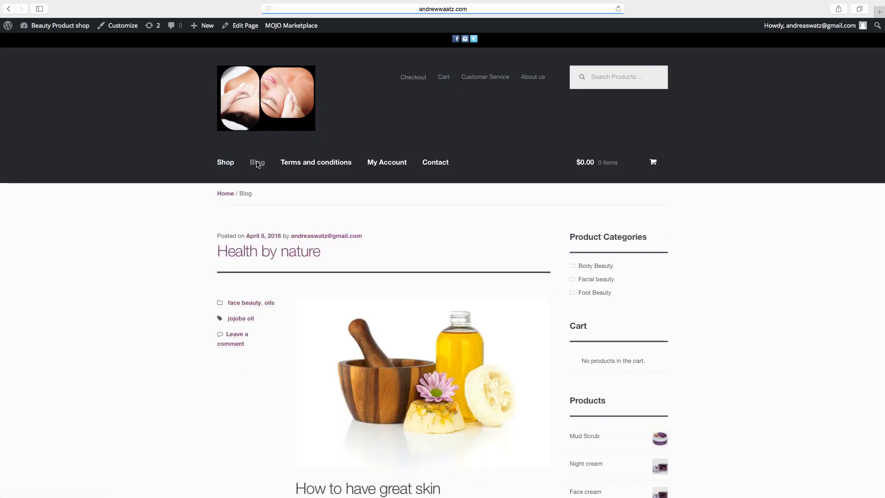
scroll(212, 309, "down", 5)
scroll(212, 313, "down", 10)
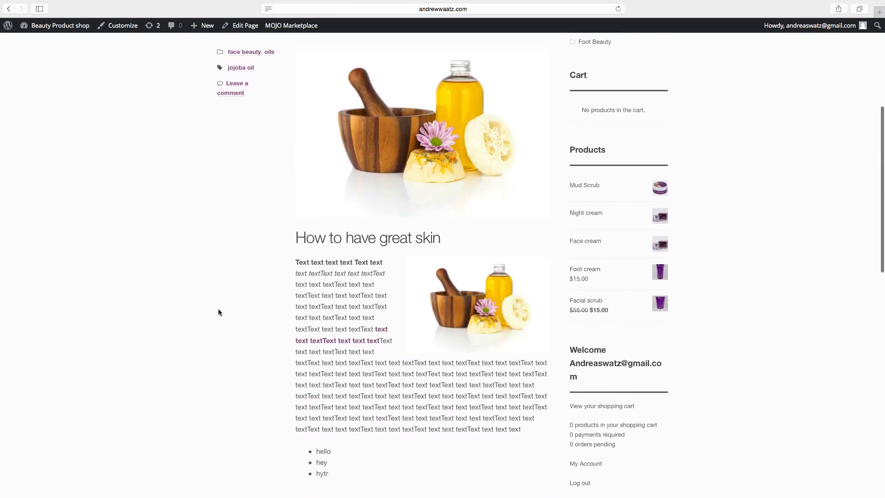
scroll(277, 306, "up", 15)
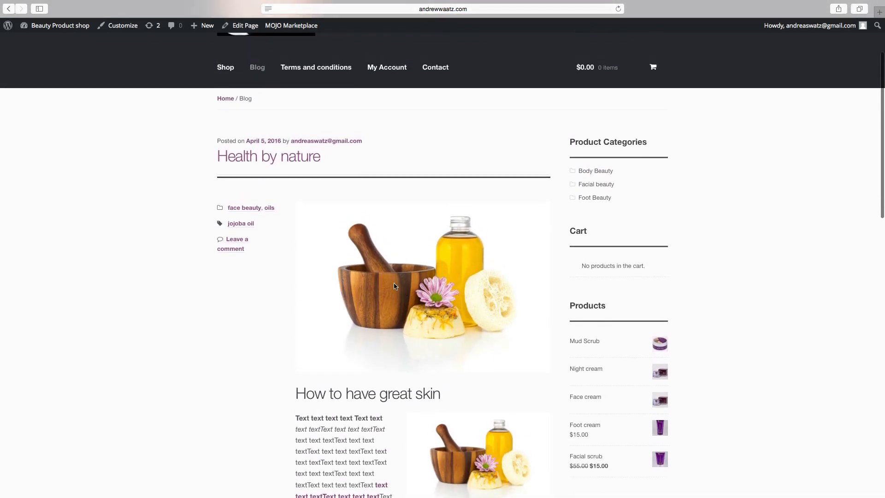
scroll(394, 286, "down", 5)
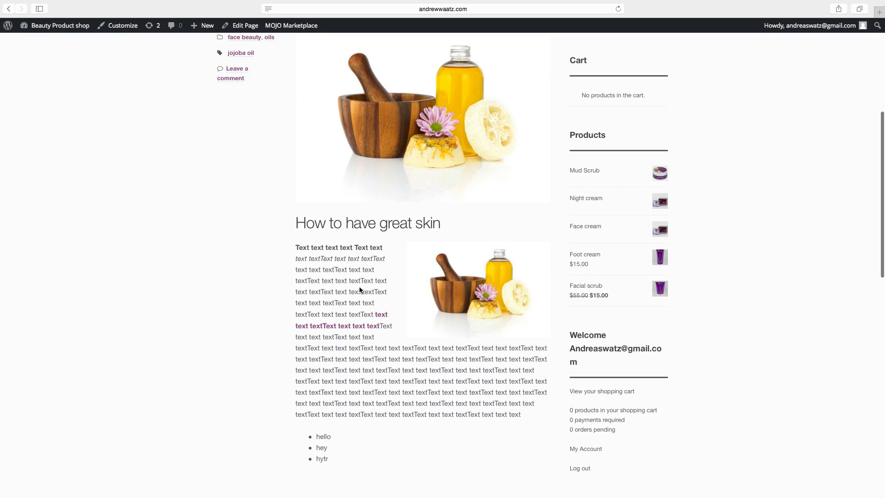
scroll(362, 290, "down", 3)
scroll(327, 212, "down", 1)
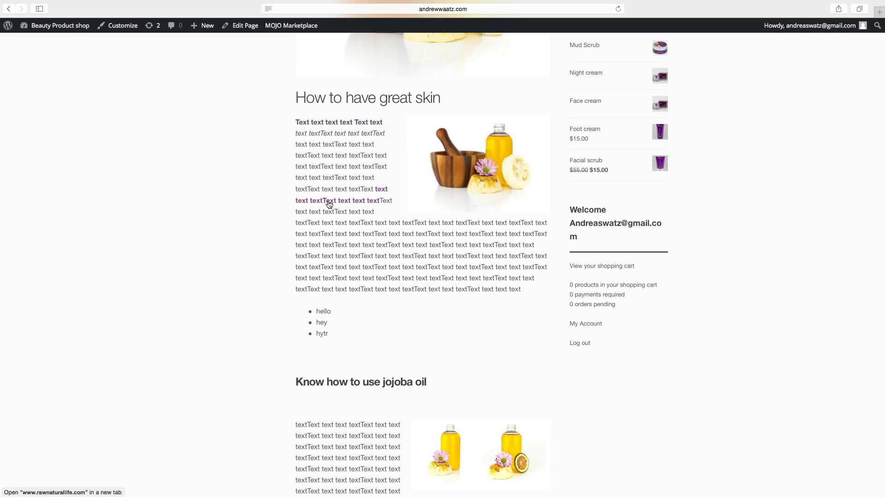
left_click(329, 204)
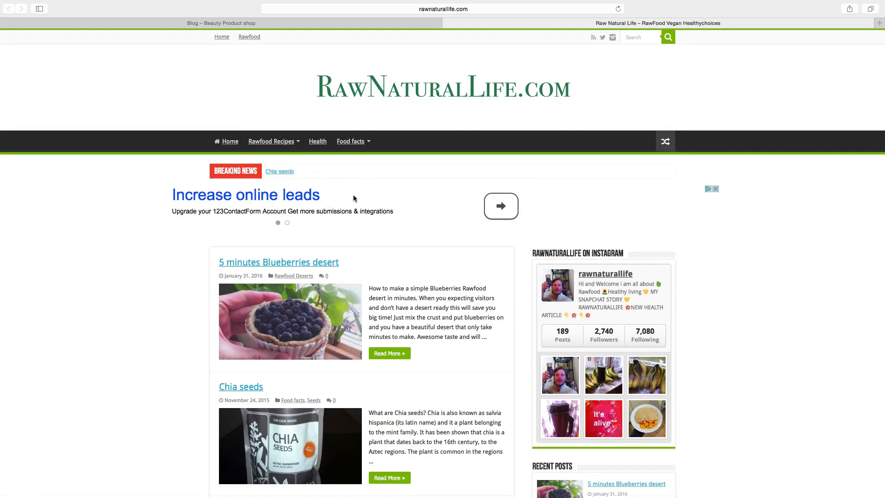
Switch back to the Blog tab and return to the site's admin dashboard.
left_click(272, 27)
scroll(42, 37, "down", 5)
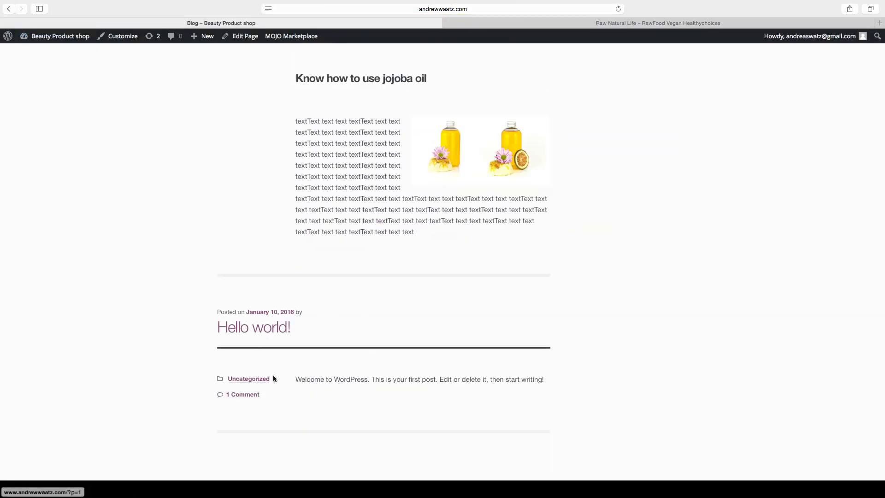
left_click(40, 37)
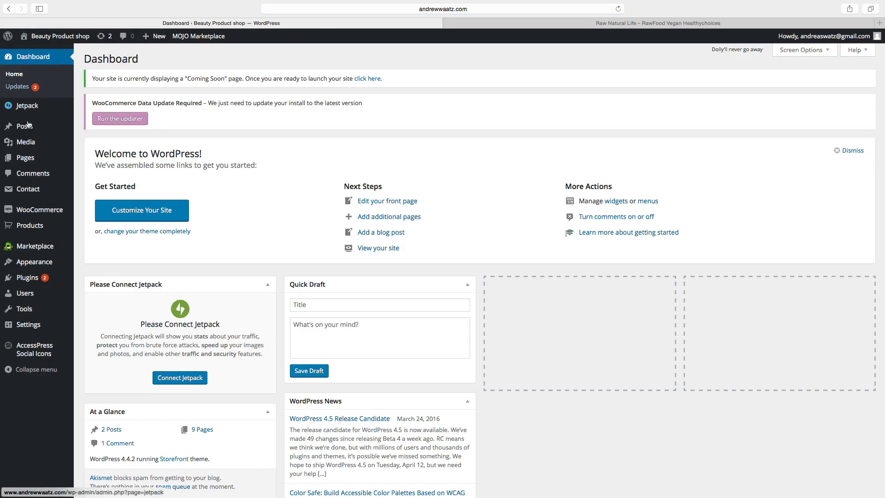
Trash the Hello world! post from the All Posts list.
mouse_move(28, 124)
left_click(95, 127)
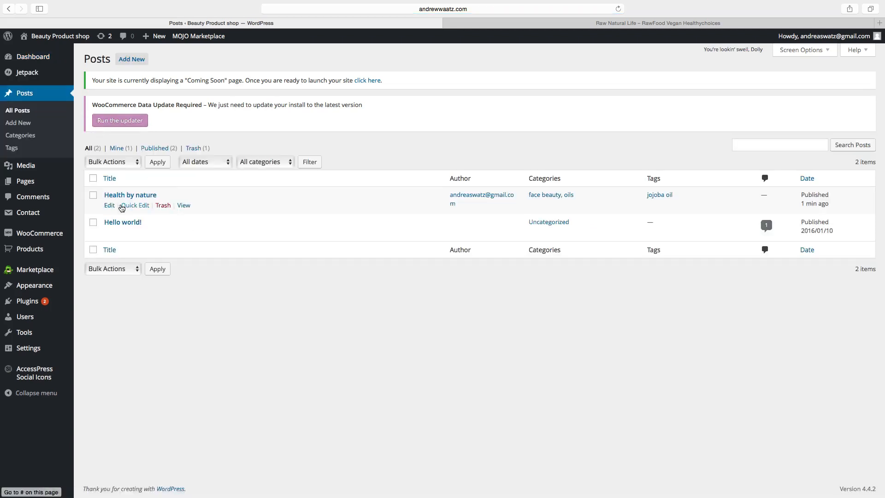
left_click(163, 233)
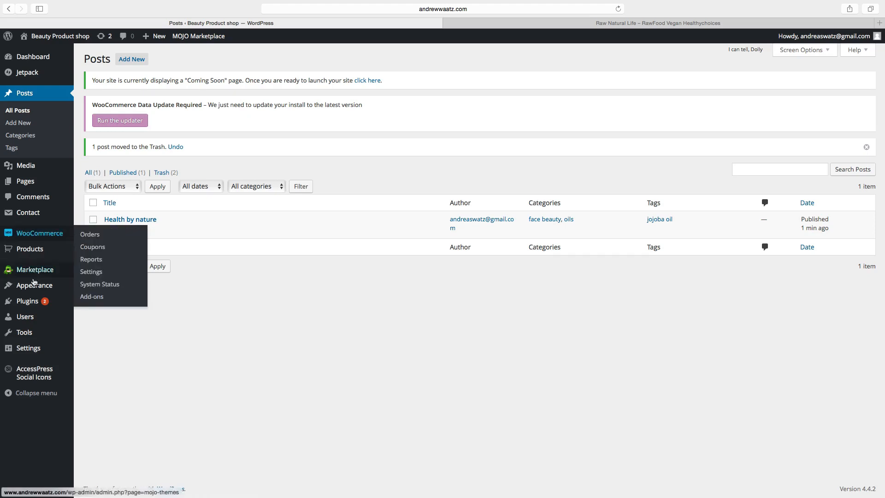
mouse_move(29, 291)
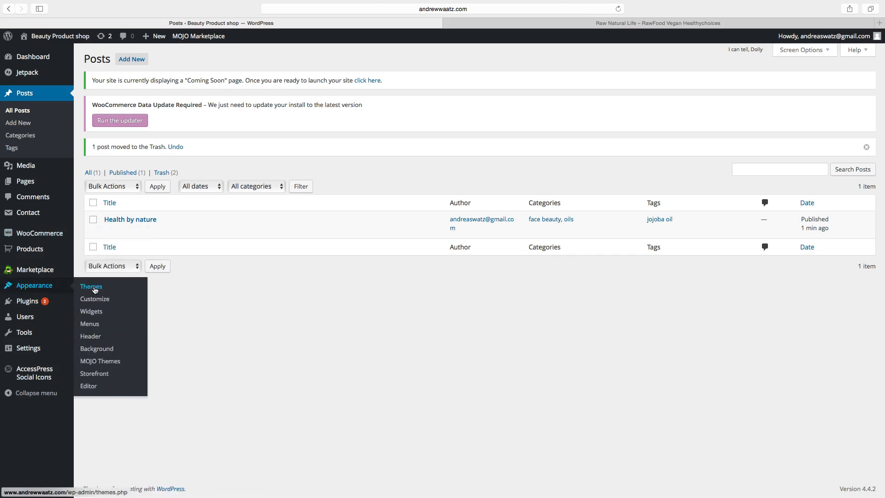
left_click(98, 314)
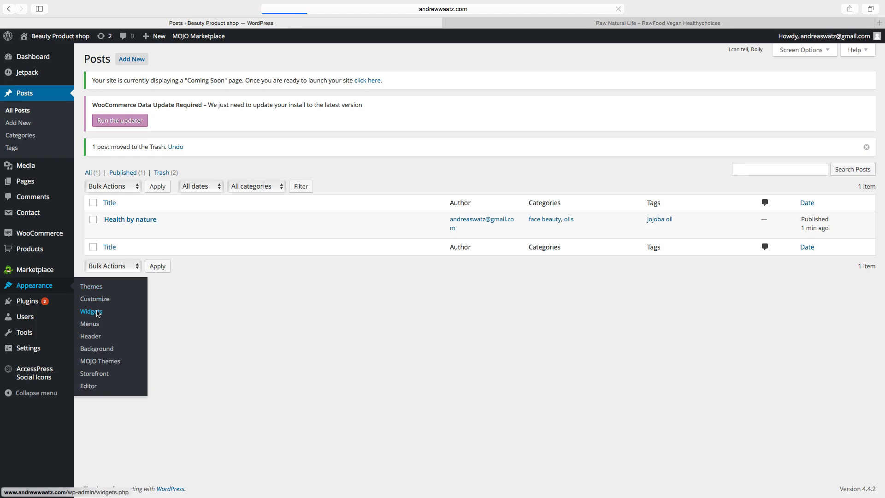
Add a Recent Posts widget to the Sidebar titled 'Latest Posts' with post dates displayed, and save it.
scroll(124, 339, "down", 3)
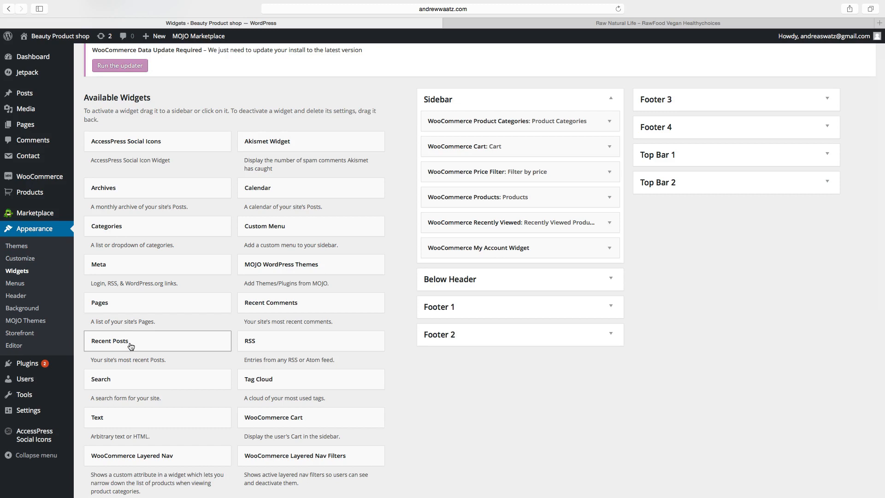
left_click(130, 346)
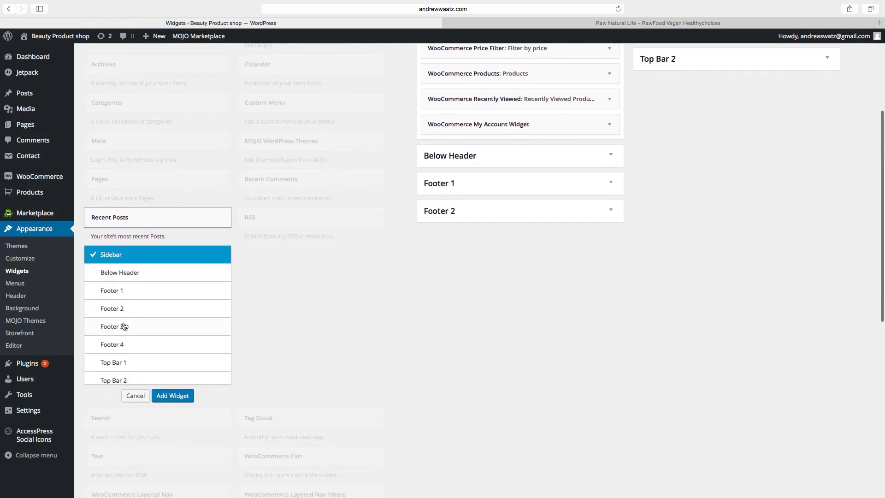
left_click(167, 387)
left_click(455, 172)
type("Latest Posts")
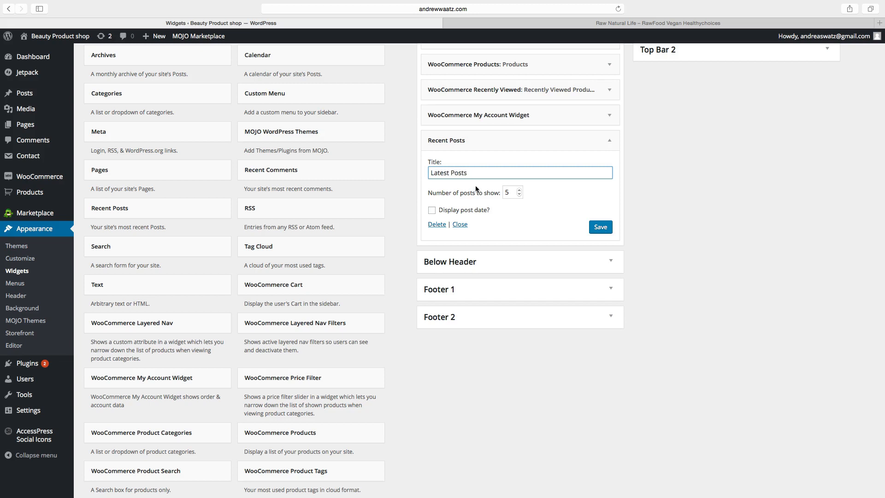
left_click(459, 210)
left_click(436, 211)
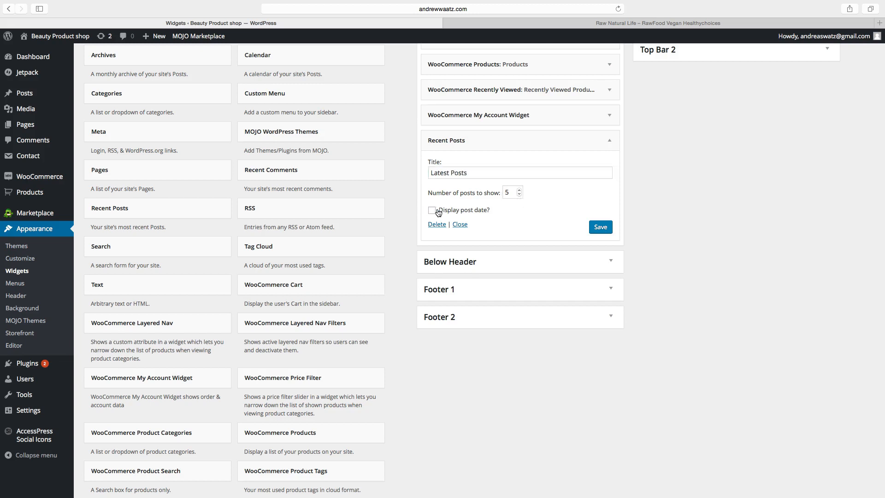
left_click(433, 211)
left_click(592, 228)
Drag the Latest Posts widget to the top of the Sidebar.
scroll(568, 232, "up", 3)
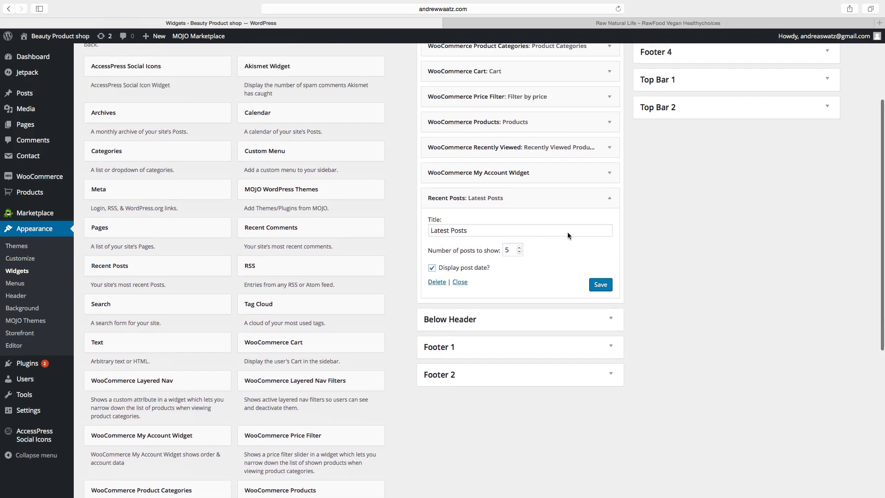
scroll(568, 232, "up", 5)
left_click_drag(558, 329, 555, 175)
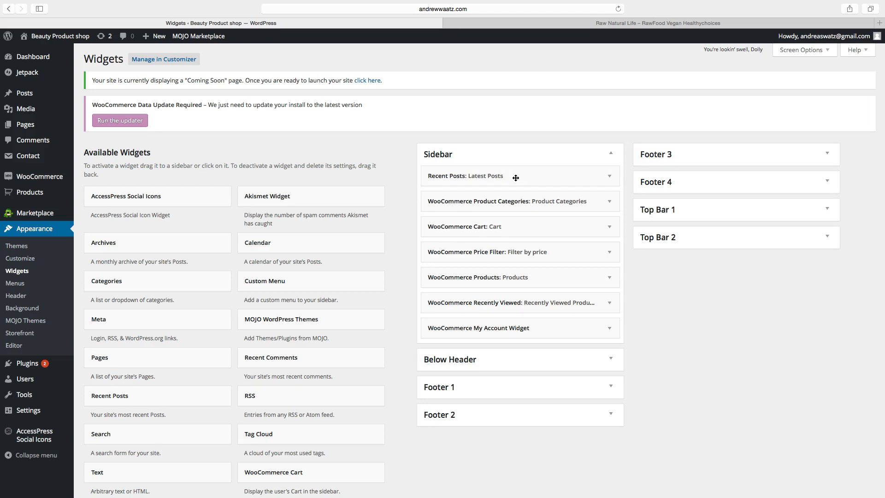
Add another Recent Posts widget to the Footer 3 area.
scroll(189, 380, "down", 2)
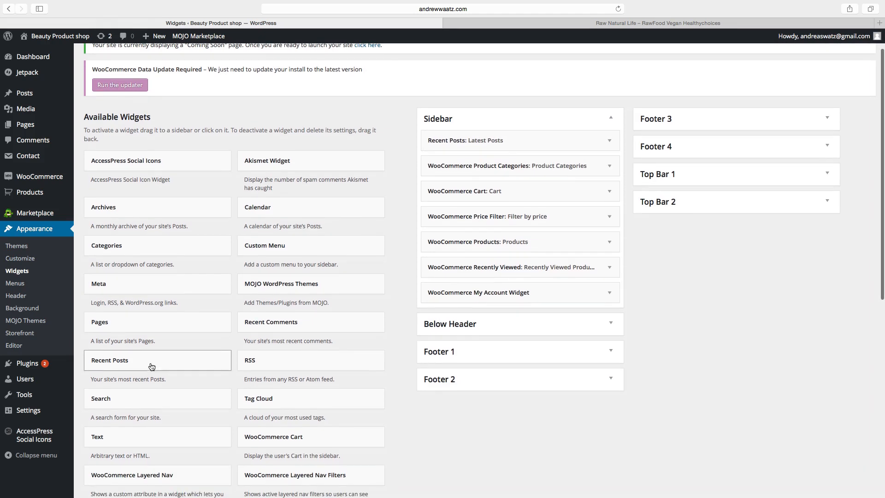
left_click(151, 366)
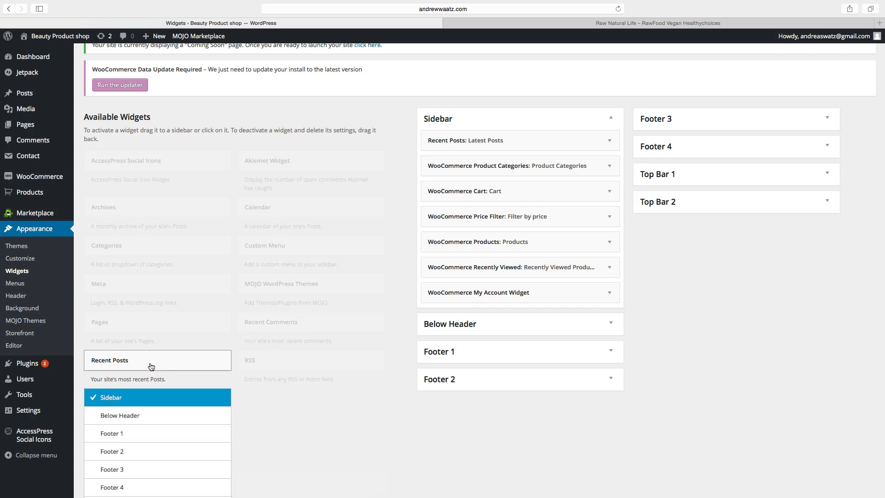
scroll(138, 332, "down", 10)
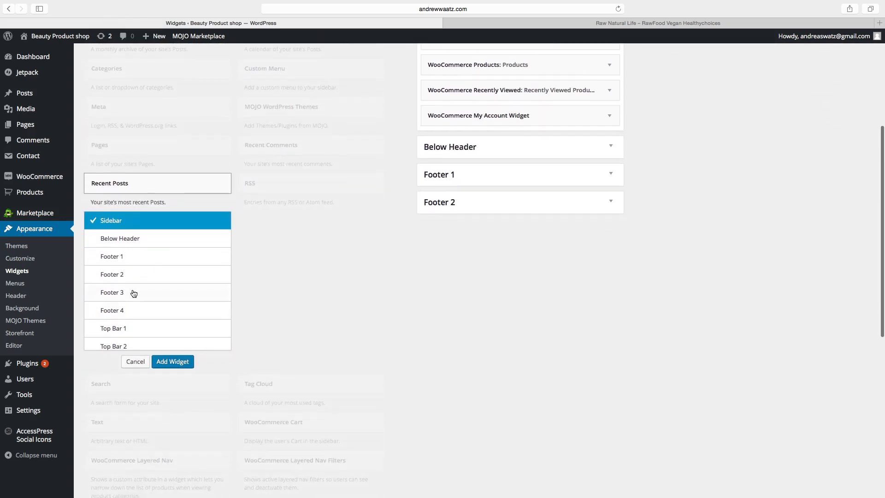
left_click(133, 294)
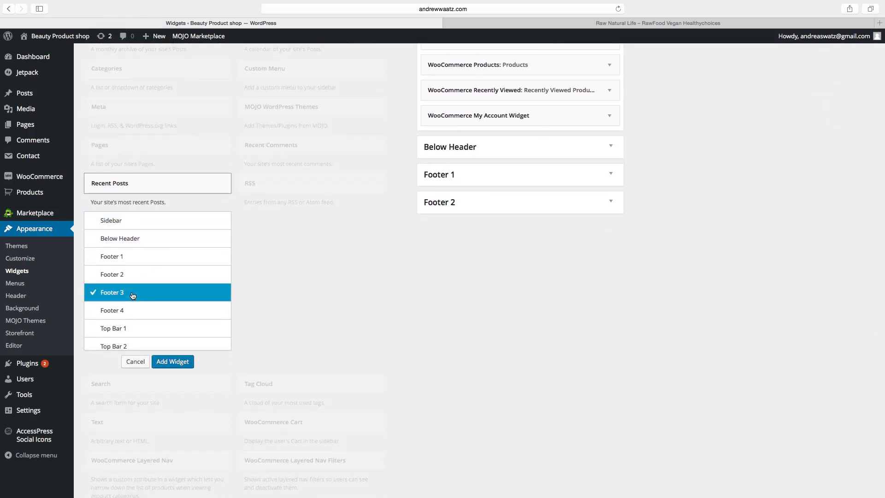
left_click(169, 363)
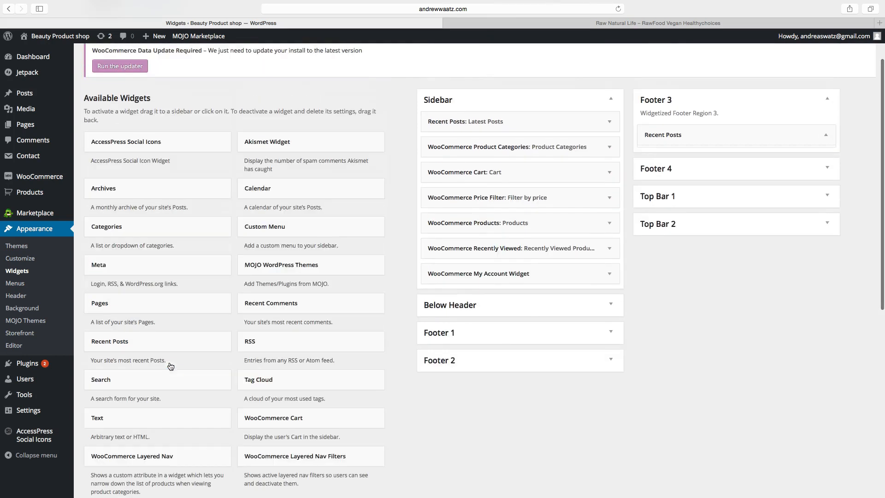
Title the footer widget 'Latest Posts', show post dates, save it, and visit the live site.
left_click(656, 167)
type("Latest Posts")
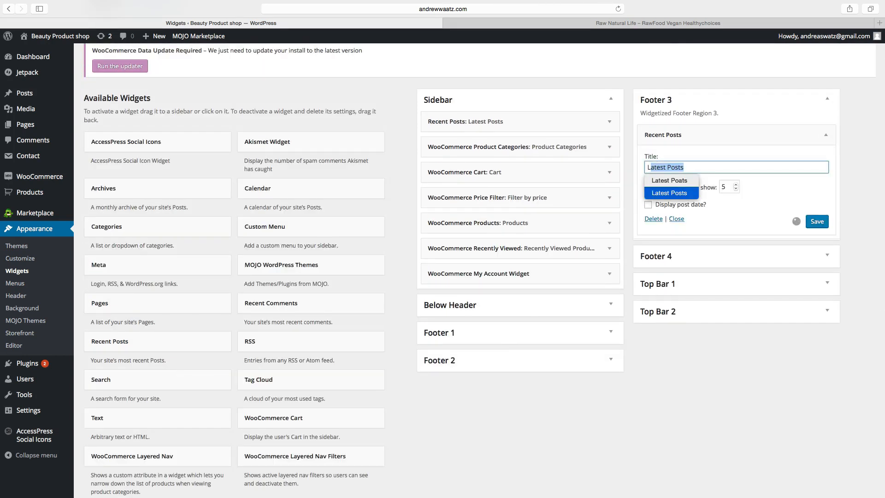
left_click(671, 193)
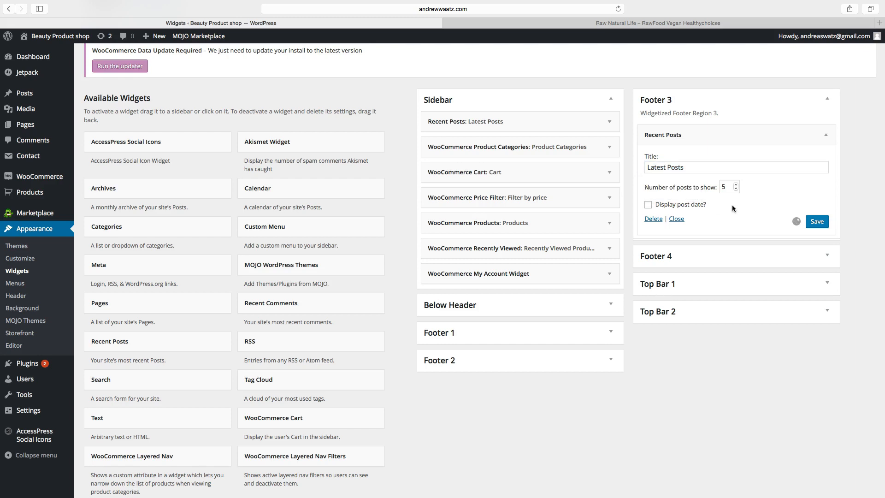
left_click(648, 205)
left_click(818, 223)
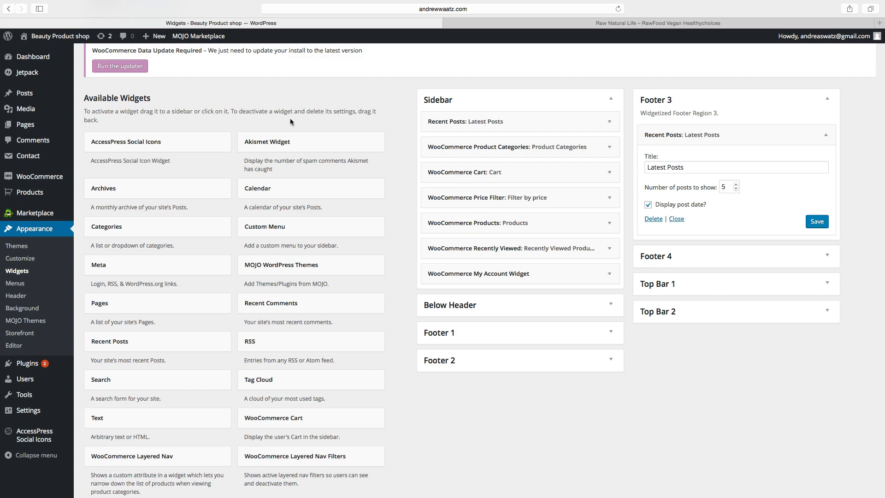
left_click(51, 37)
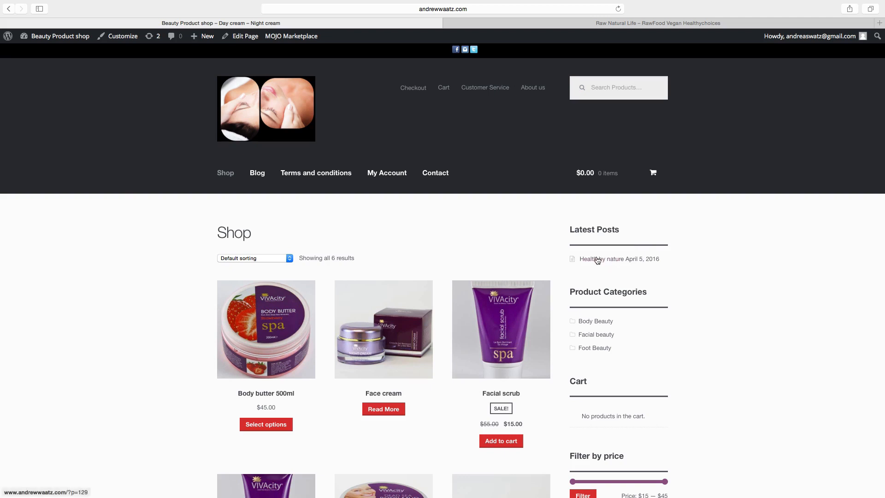
Scroll the live Shop page, then open the Blog page and scroll through it to check Latest Posts.
scroll(612, 269, "down", 15)
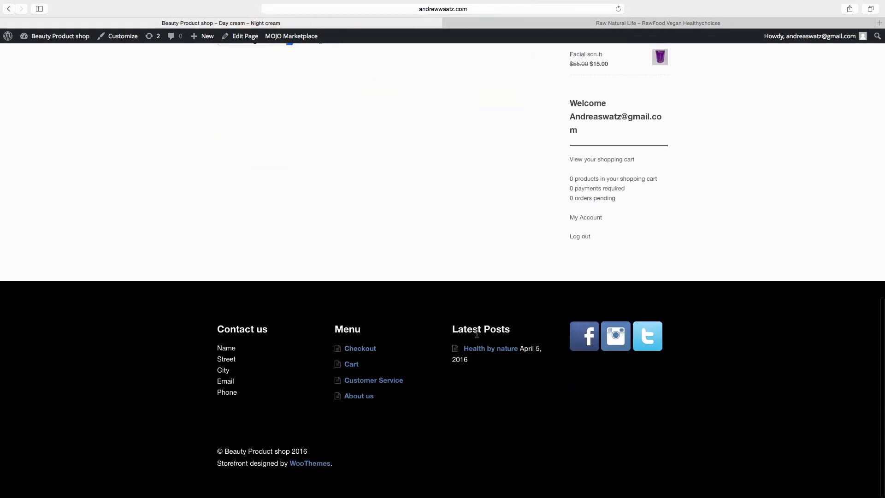
scroll(512, 349, "up", 8)
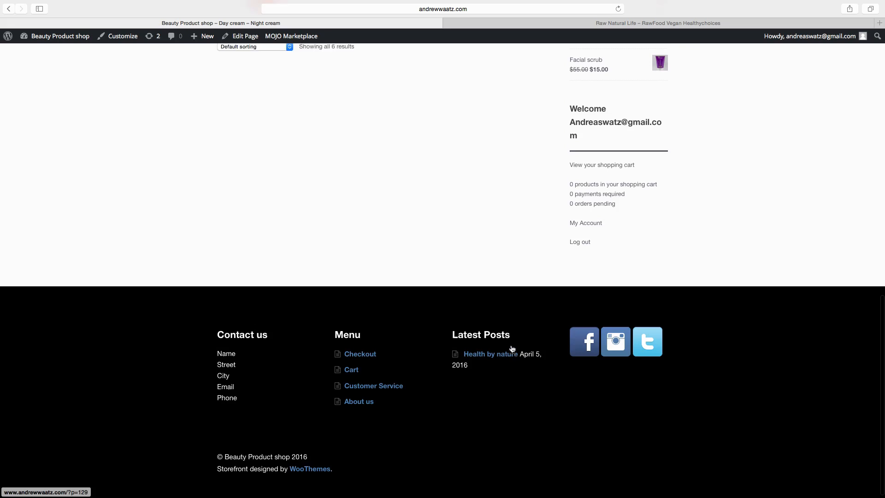
scroll(512, 349, "up", 6)
left_click(257, 175)
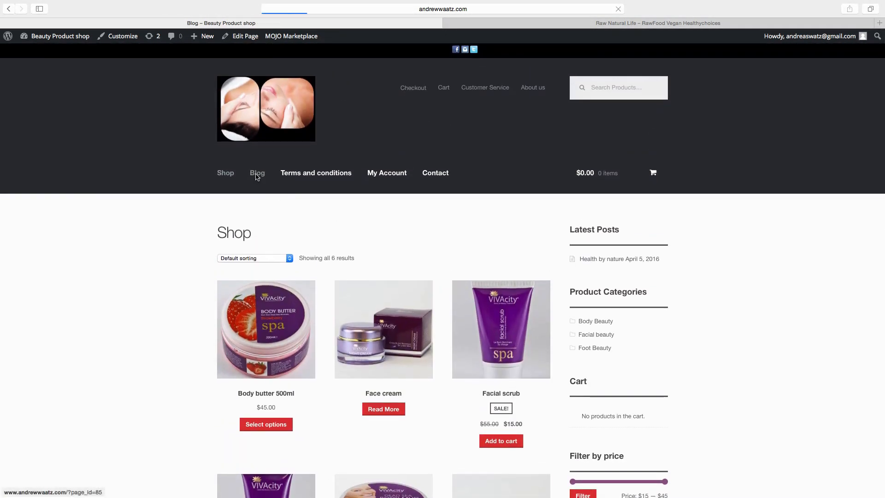
scroll(302, 382, "down", 8)
scroll(302, 384, "down", 8)
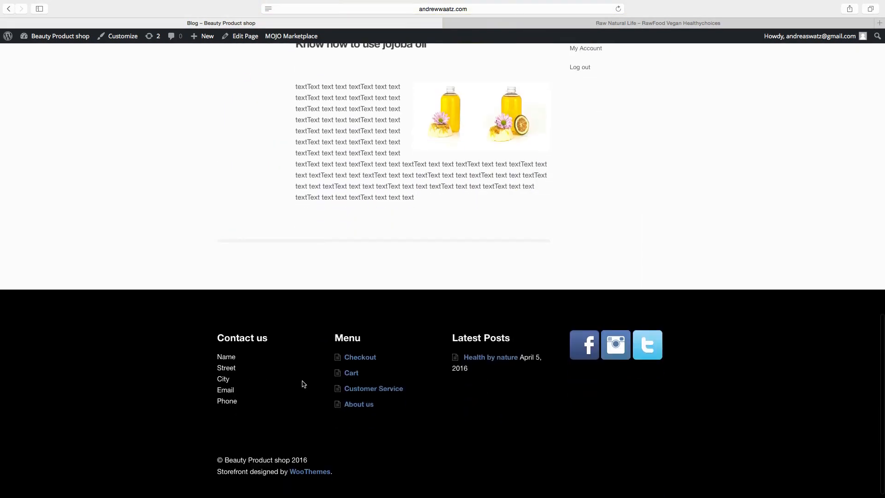
scroll(310, 243, "up", 15)
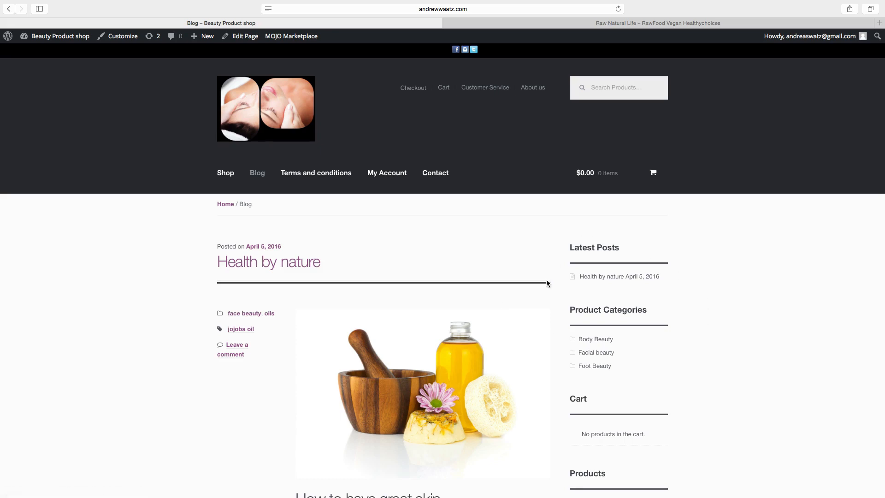
scroll(446, 376, "down", 15)
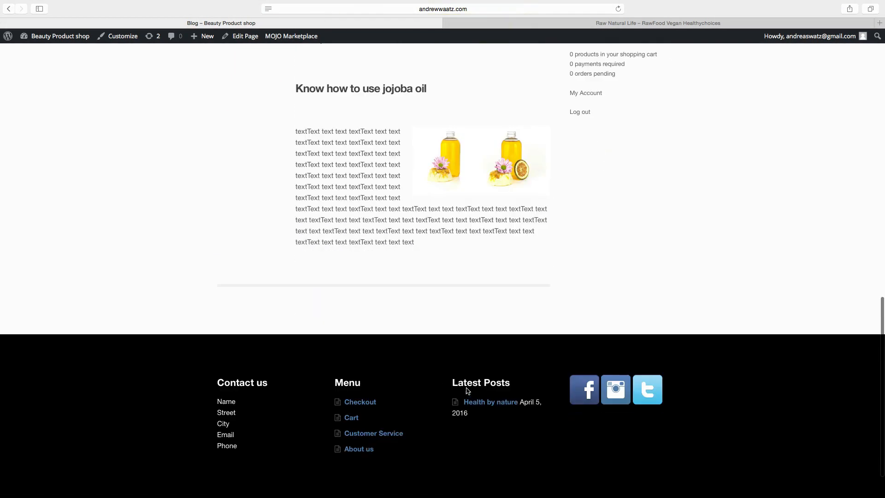
scroll(466, 390, "up", 15)
scroll(452, 391, "down", 1)
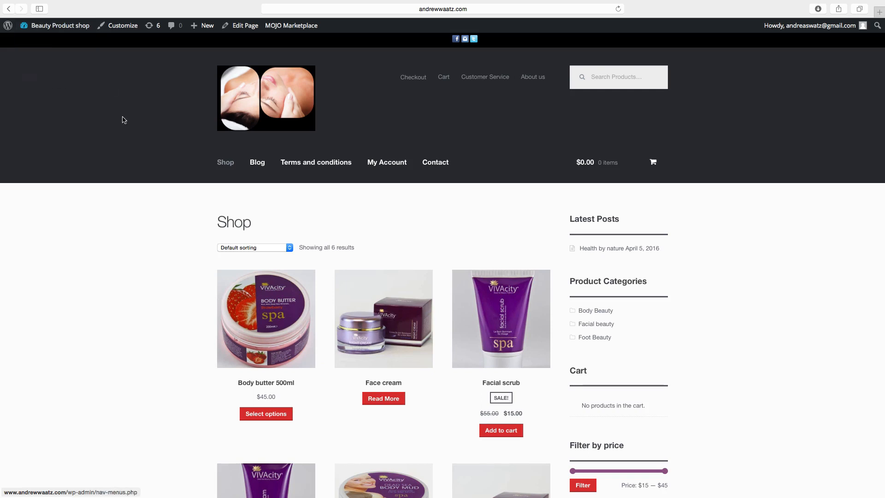
Go from the Dashboard to WooCommerce Settings and show the Tax options.
left_click(43, 29)
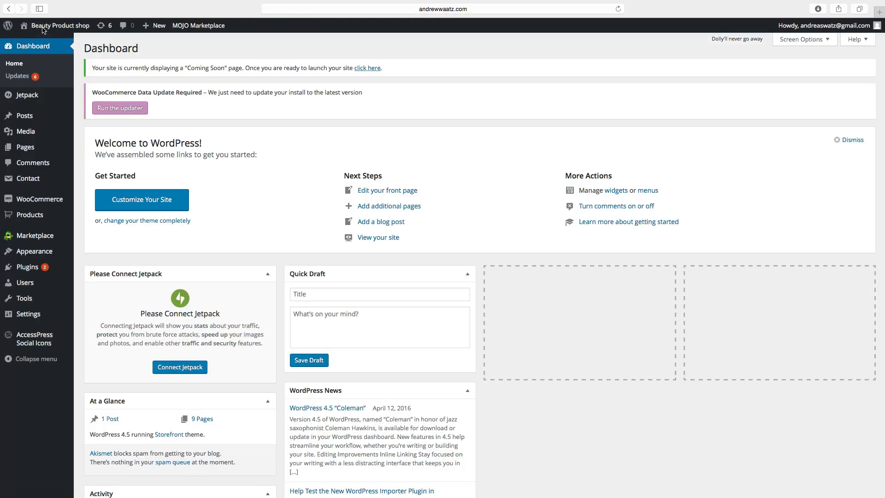
mouse_move(33, 201)
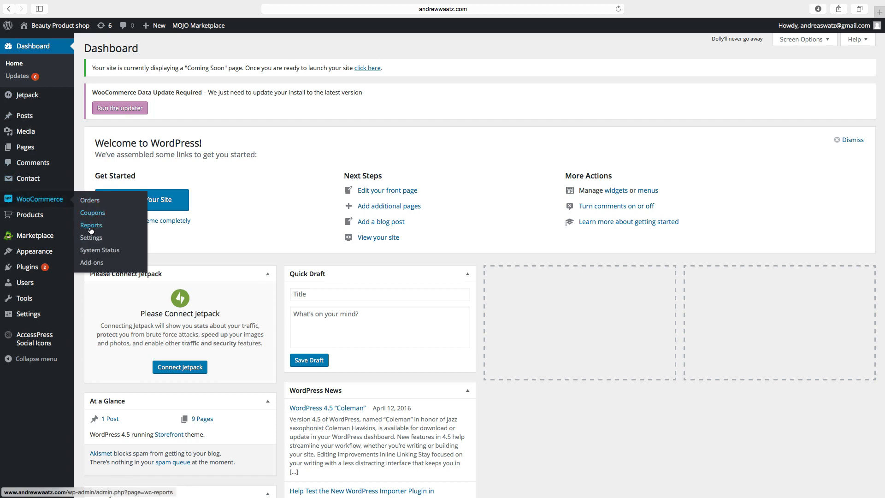
left_click(94, 242)
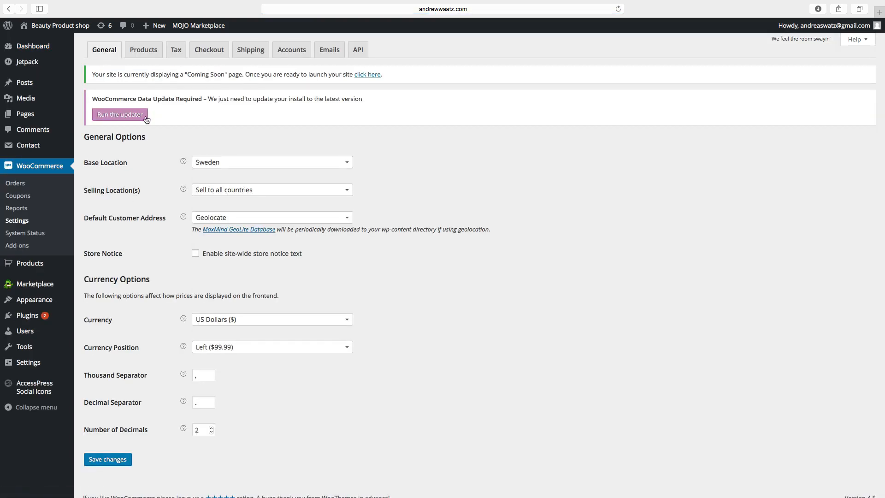
left_click(180, 53)
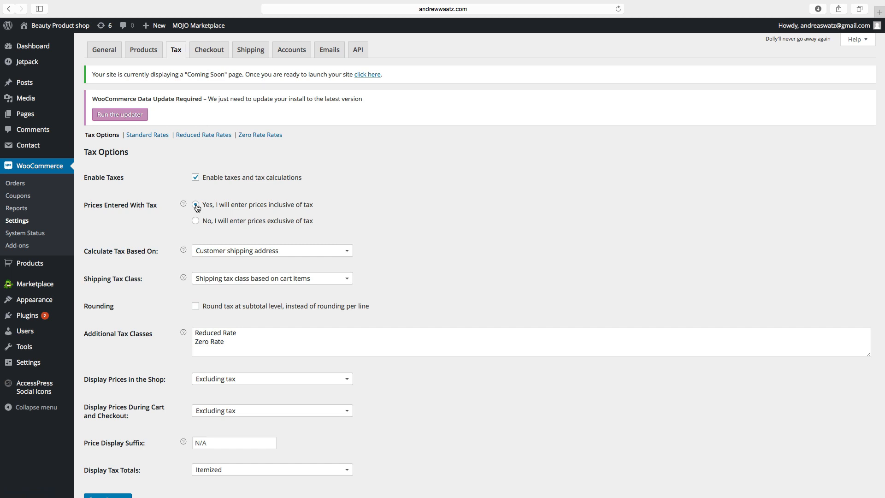
Set tax-inclusive price entry, customer shipping address basis, Standard shipping tax class and subtotal rounding.
left_click(196, 222)
left_click(211, 253)
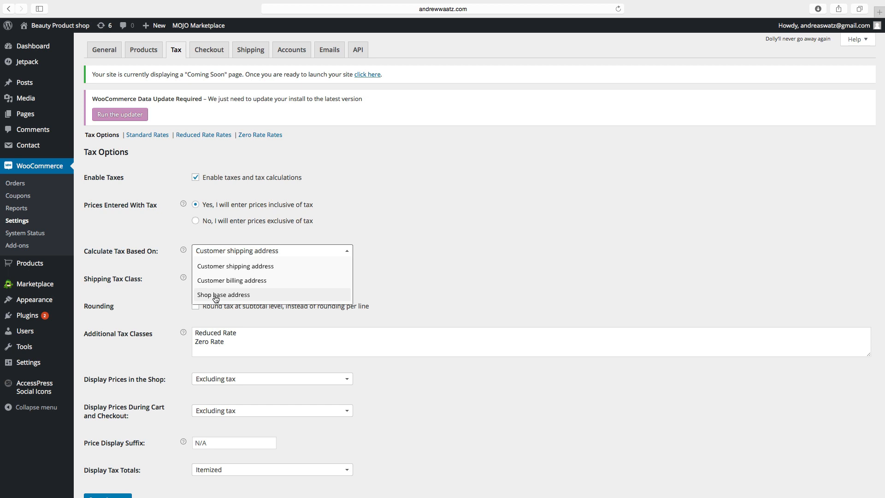
left_click(225, 267)
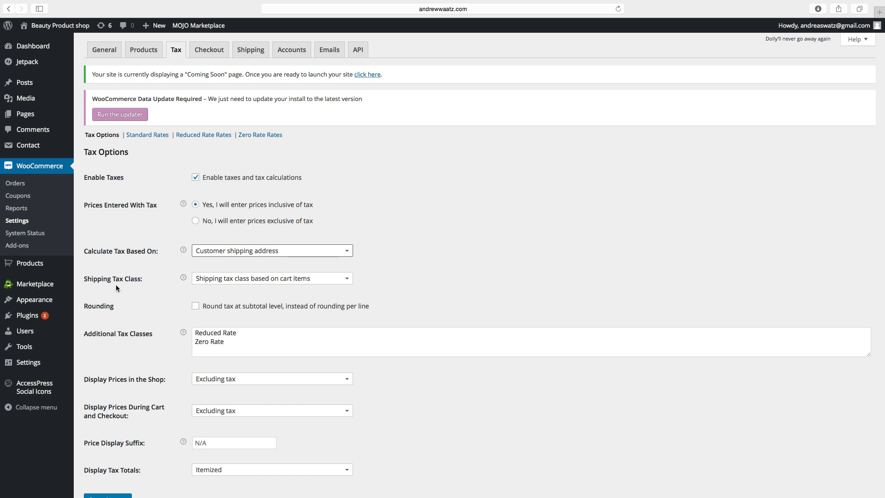
left_click(225, 281)
left_click(225, 282)
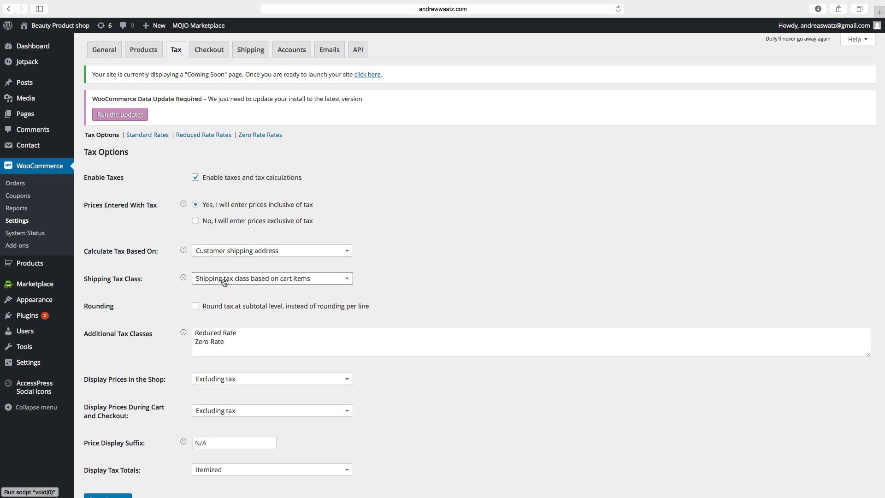
left_click(225, 282)
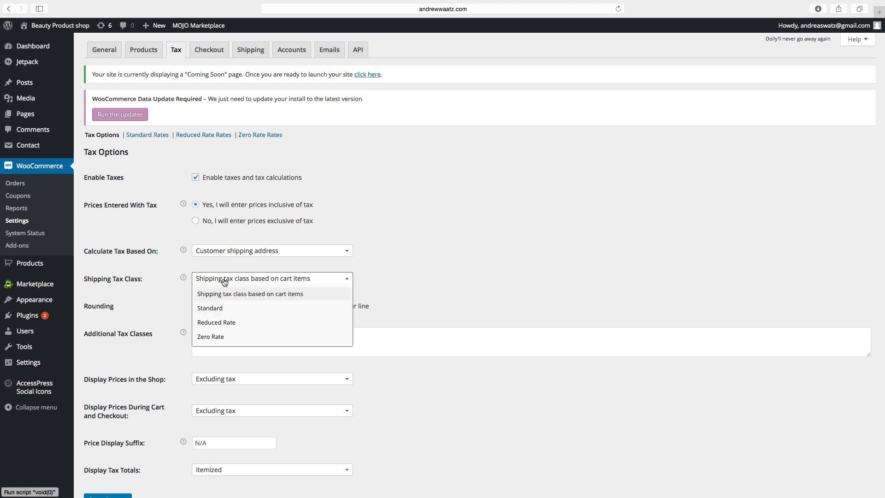
left_click(222, 313)
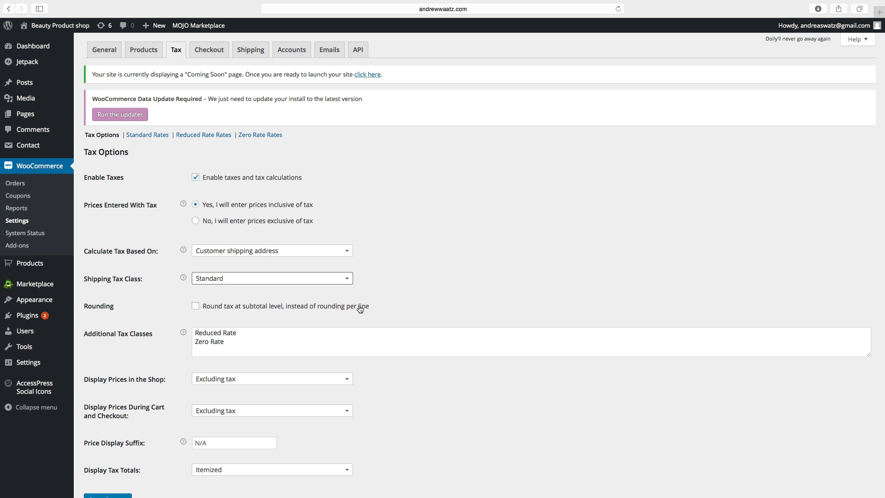
left_click(195, 307)
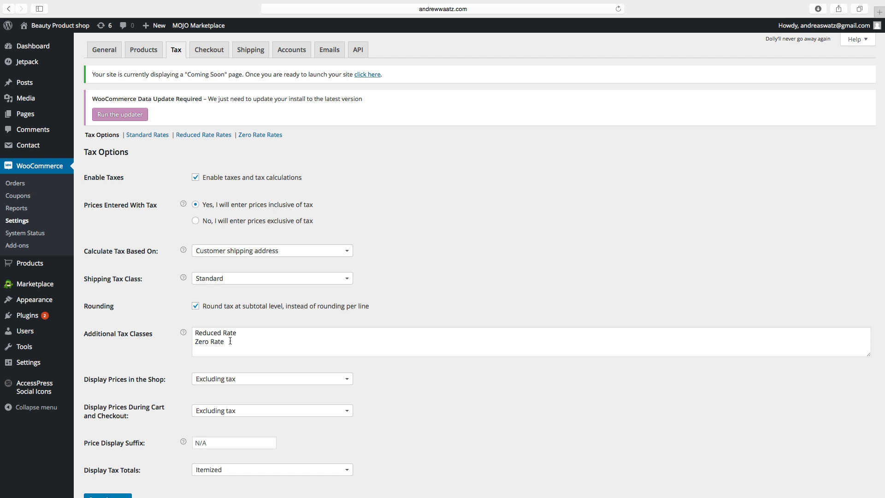
scroll(183, 356, "down", 1)
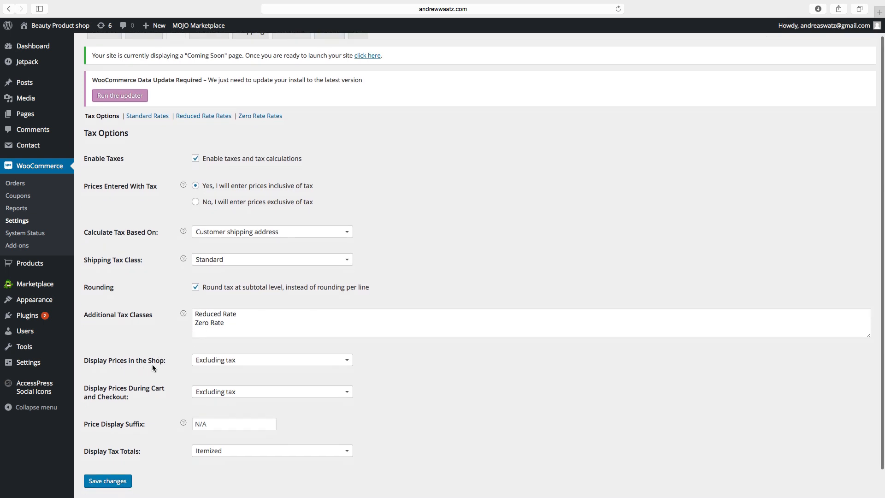
Display shop and cart/checkout prices including tax.
left_click(212, 361)
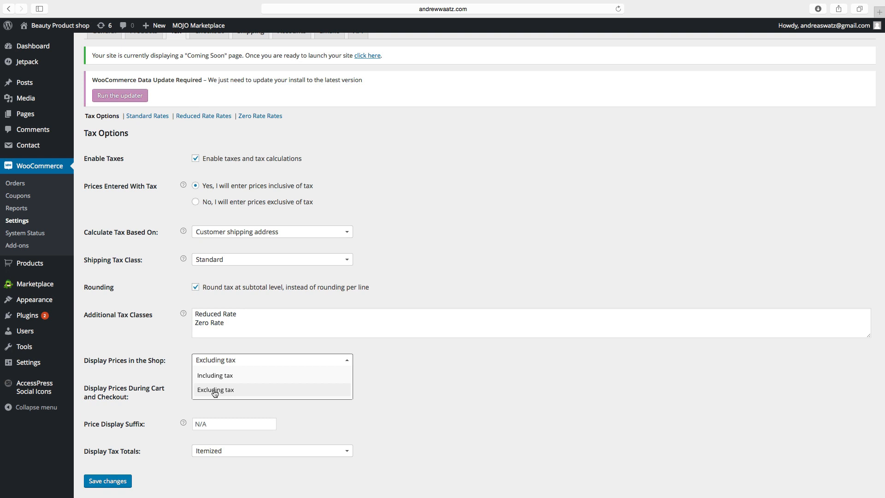
left_click(213, 376)
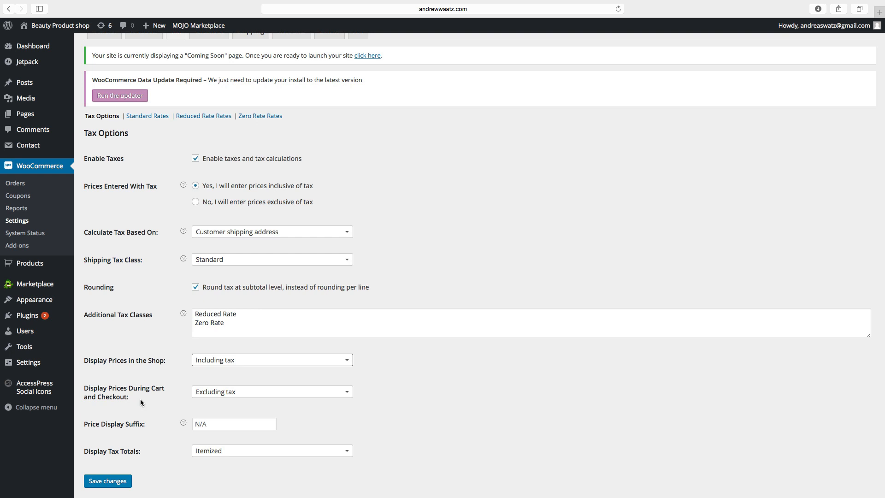
left_click(205, 396)
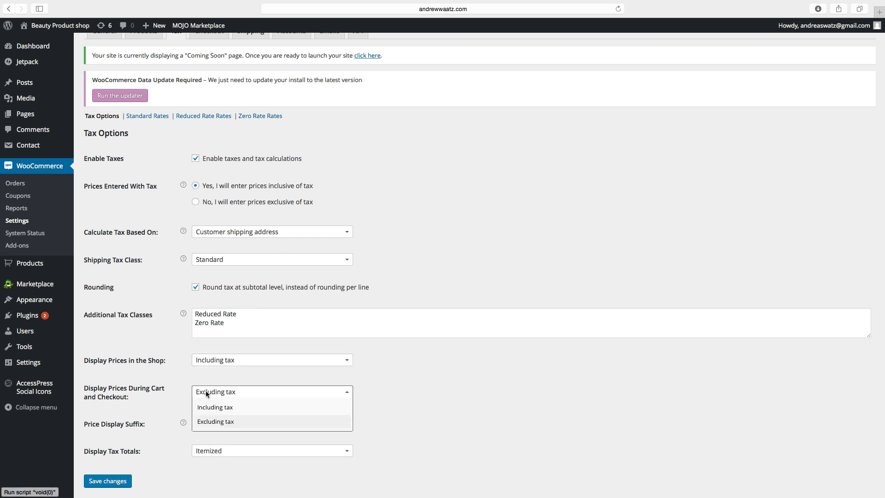
left_click(208, 410)
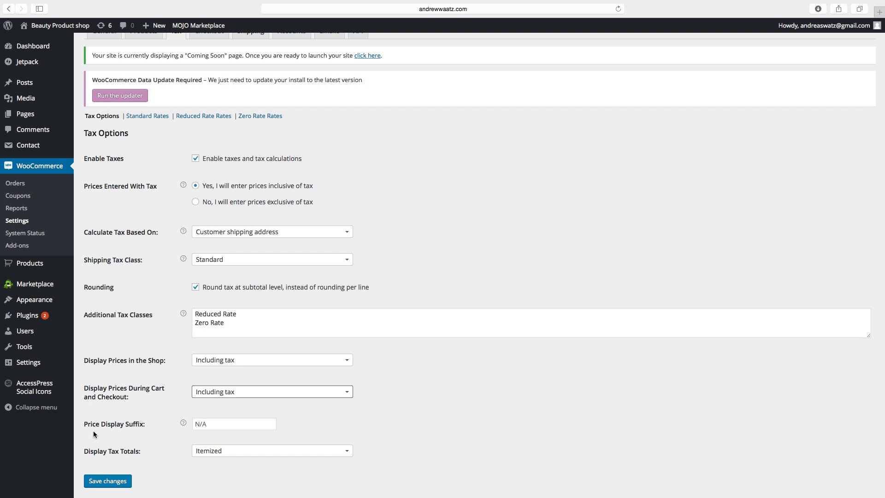
Add the '(price_including_tax)' price suffix, show tax totals as a single total, and save.
left_click(206, 426)
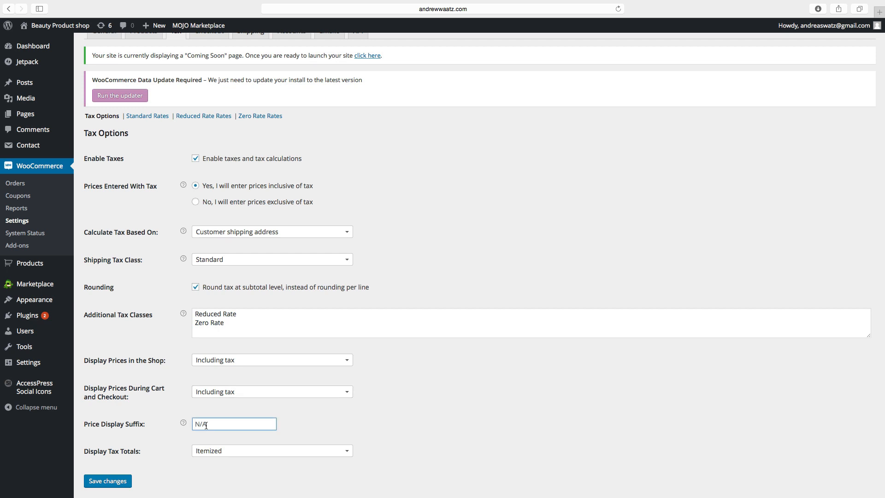
mouse_move(183, 422)
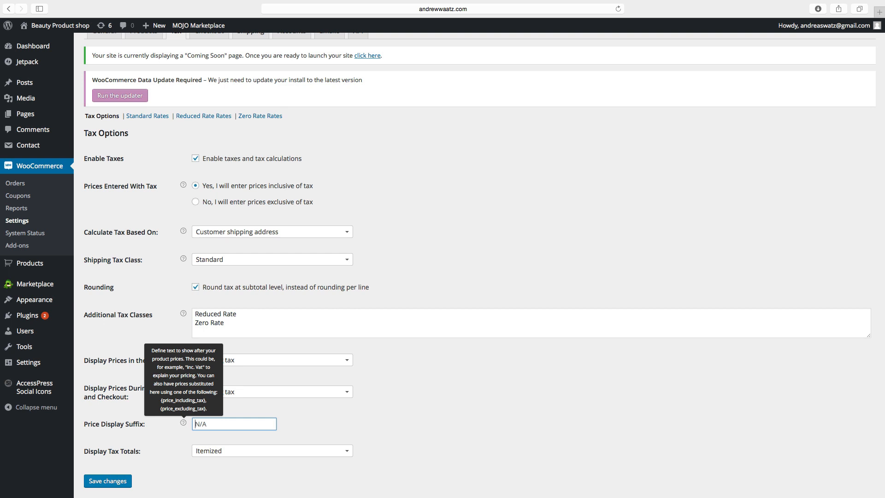
type("(price_")
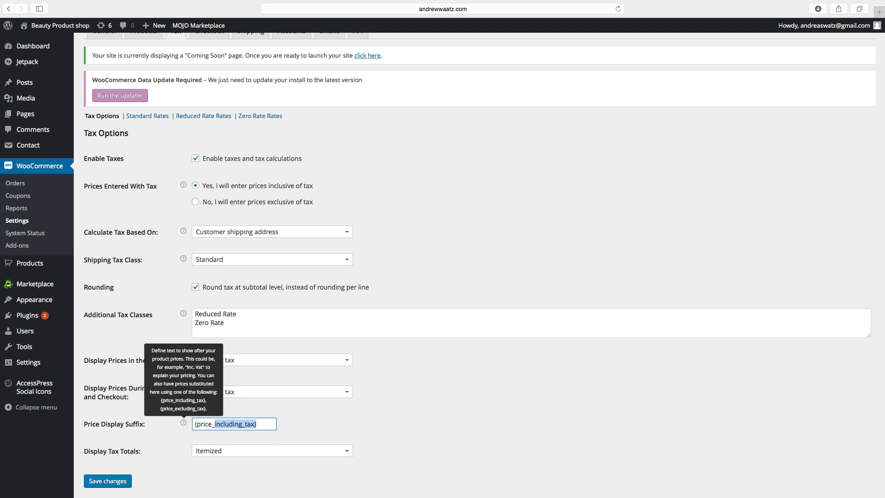
type("including_tax)")
left_click(179, 436)
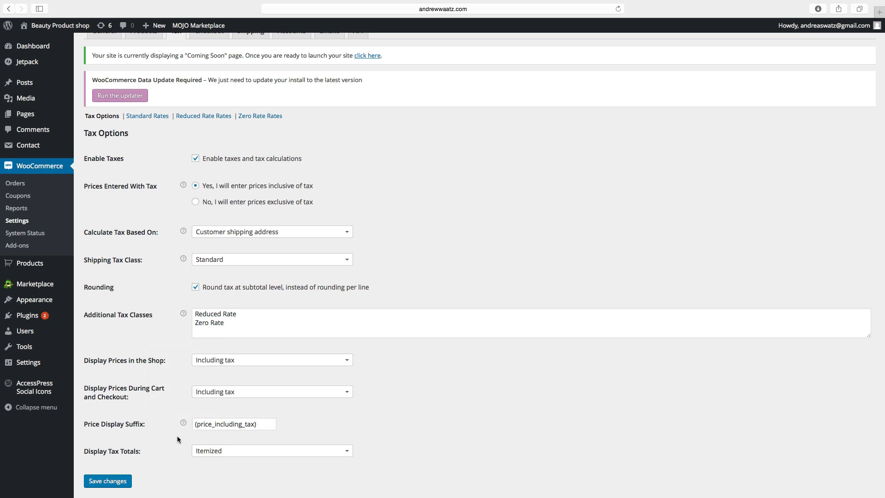
scroll(172, 442, "down", 2)
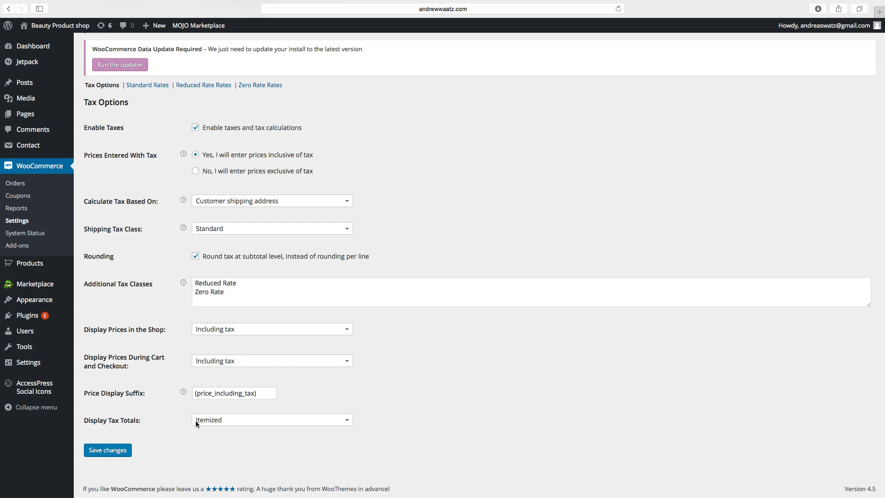
left_click(220, 421)
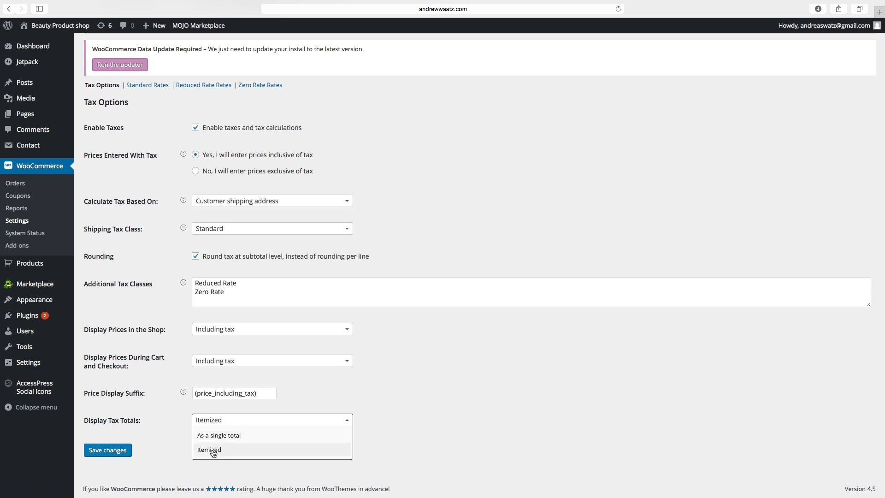
left_click(214, 437)
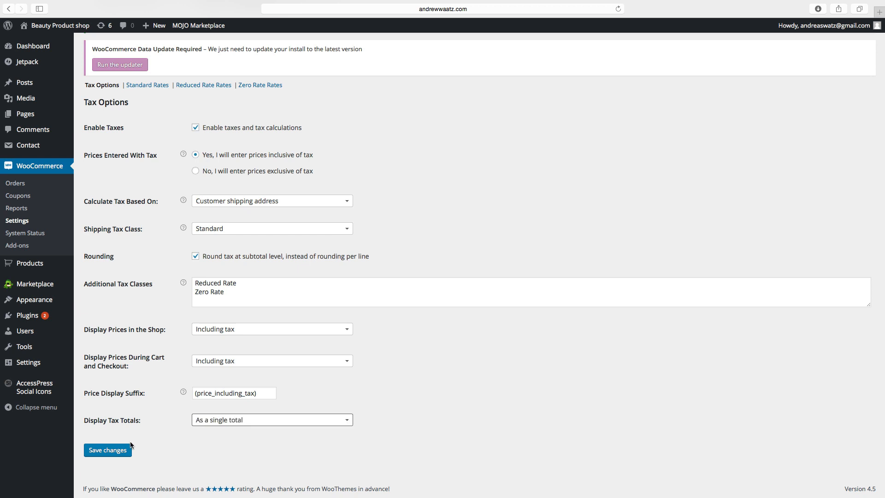
left_click(113, 455)
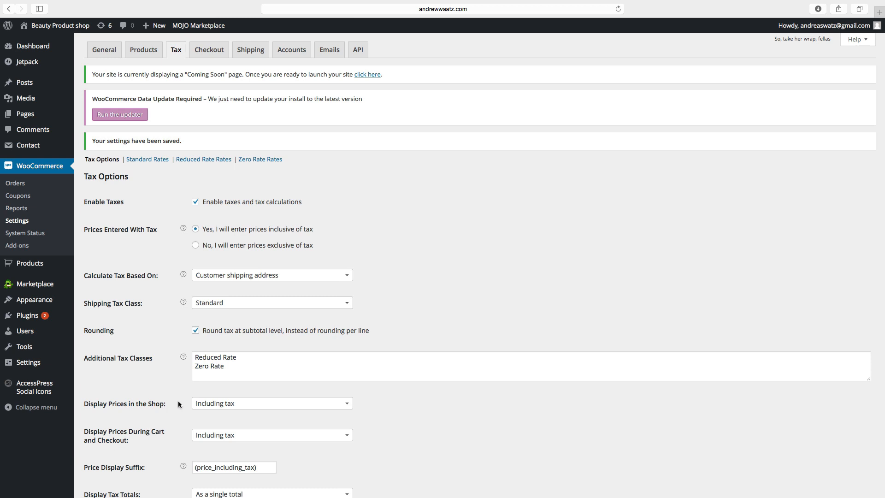
Open the Standard tax rates and insert a new blank rate row.
left_click(150, 160)
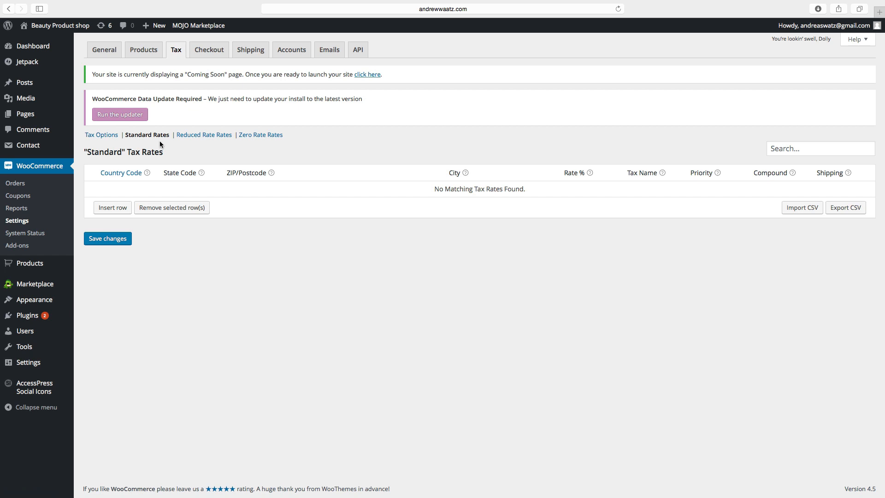
left_click(113, 208)
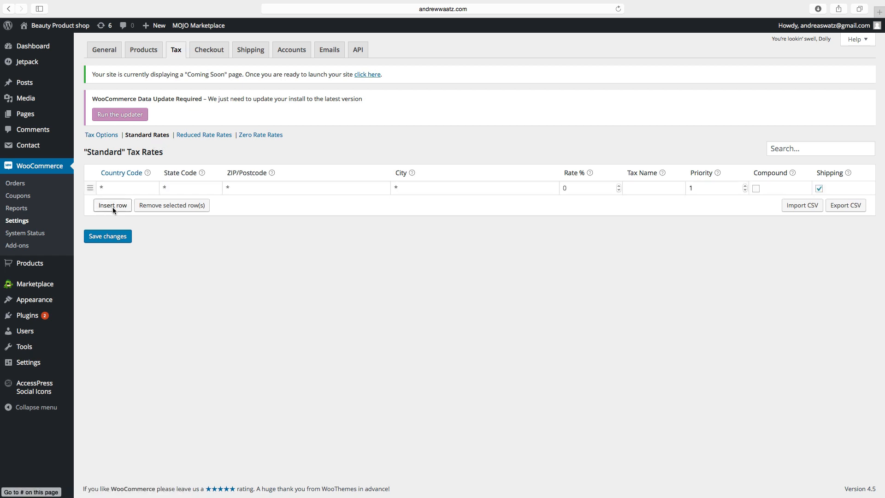
Open Wikipedia's ISO 3166-1 country code list and find United States' code US.
left_click(122, 177)
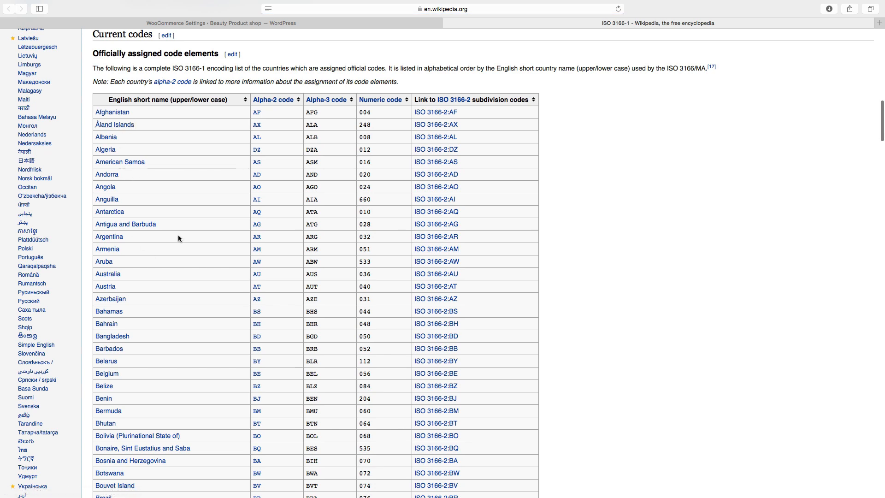
scroll(160, 237, "down", 10)
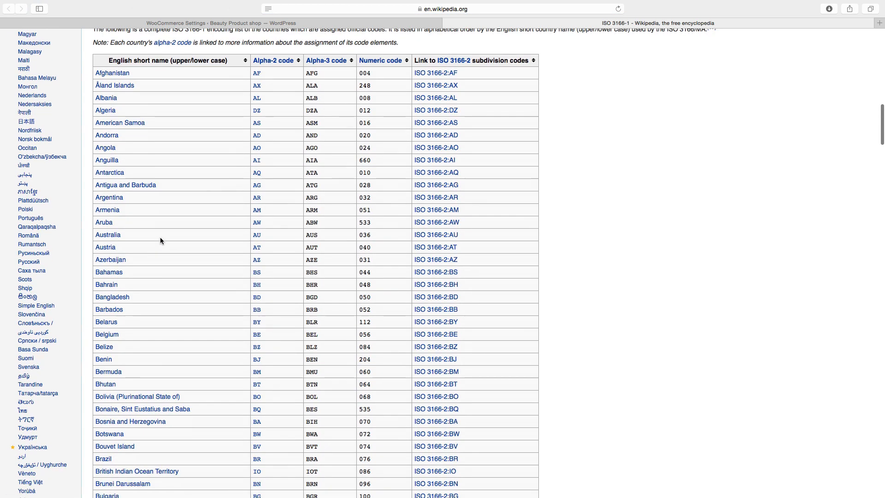
scroll(160, 241, "down", 15)
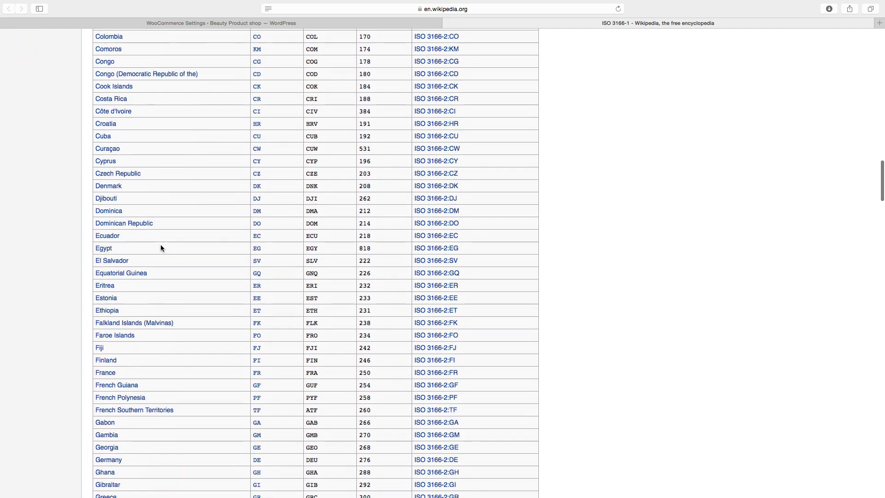
scroll(159, 258, "down", 15)
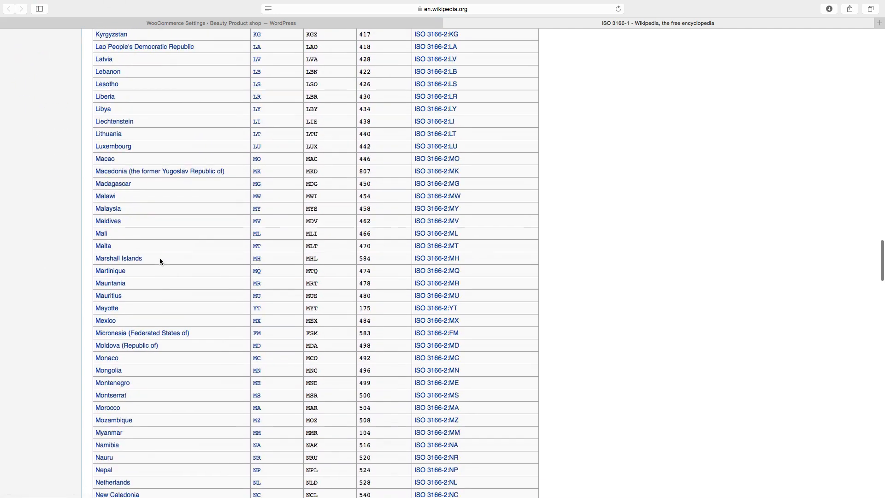
scroll(160, 261, "down", 15)
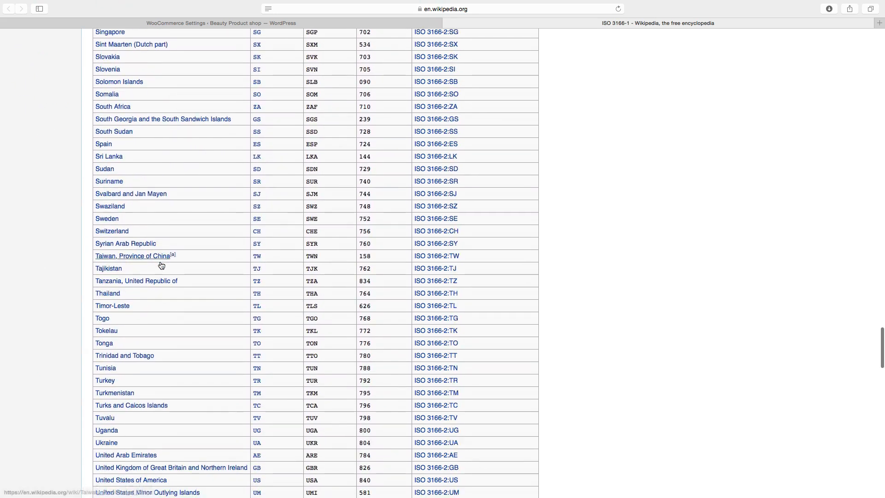
scroll(162, 265, "up", 1)
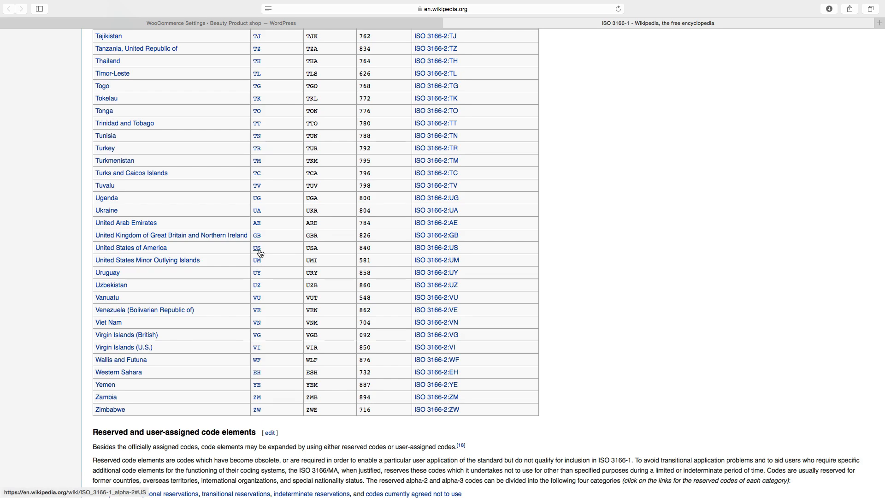
Fill the new rate row with country US, state AL and ZIP range 2000-3000.
left_click(178, 21)
left_click(117, 196)
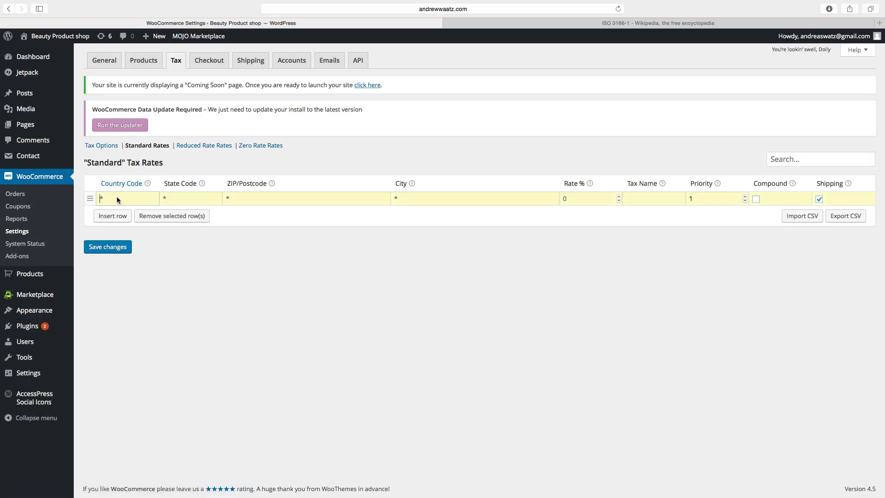
type("US")
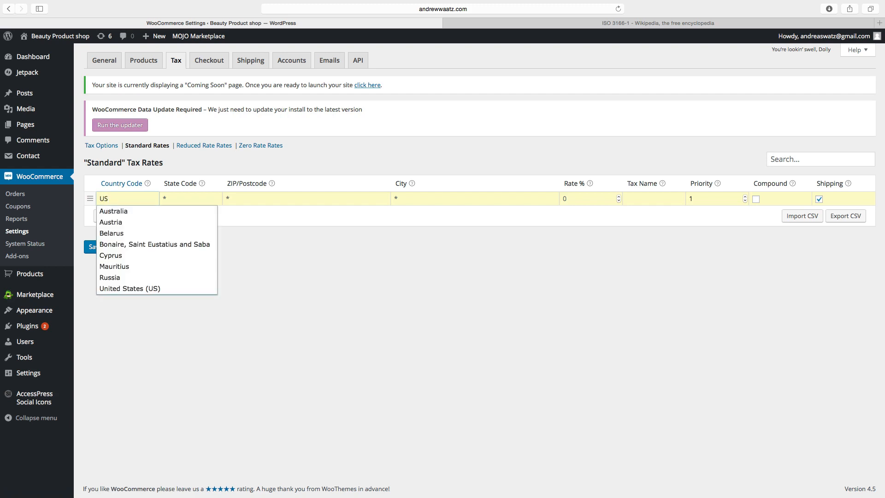
left_click(124, 288)
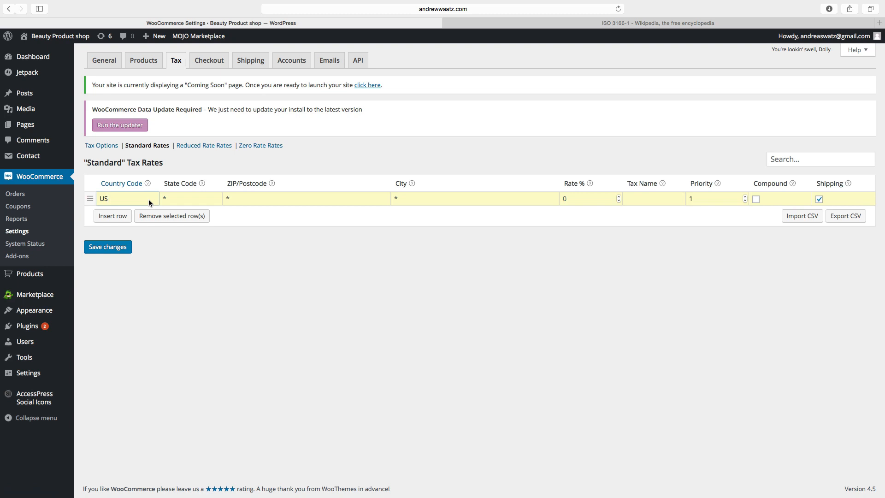
left_click(180, 198)
type("AL")
left_click(235, 197)
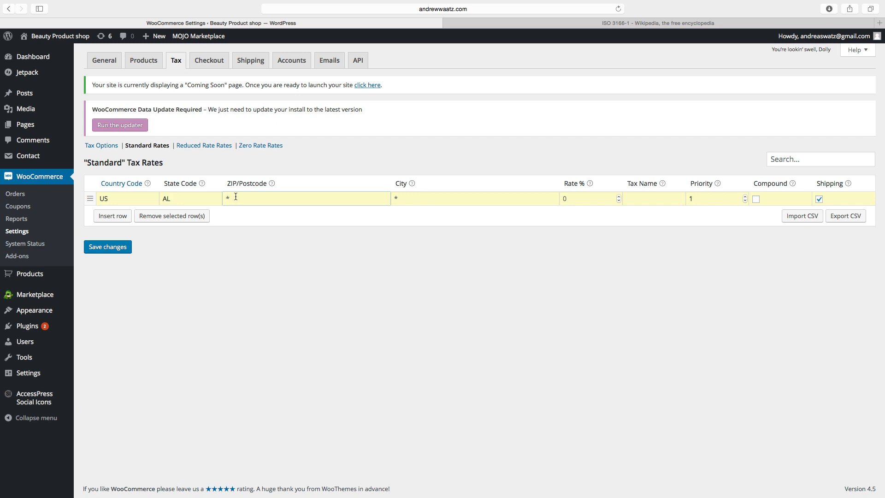
type("2000-3000")
Set the row's tax rate to 7.000 and name it 'Sales Tax'.
left_click(409, 198)
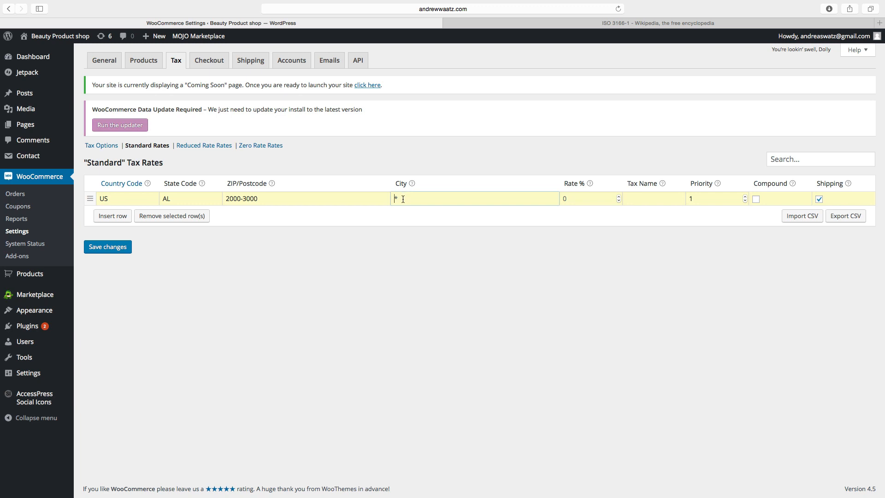
left_click(573, 199)
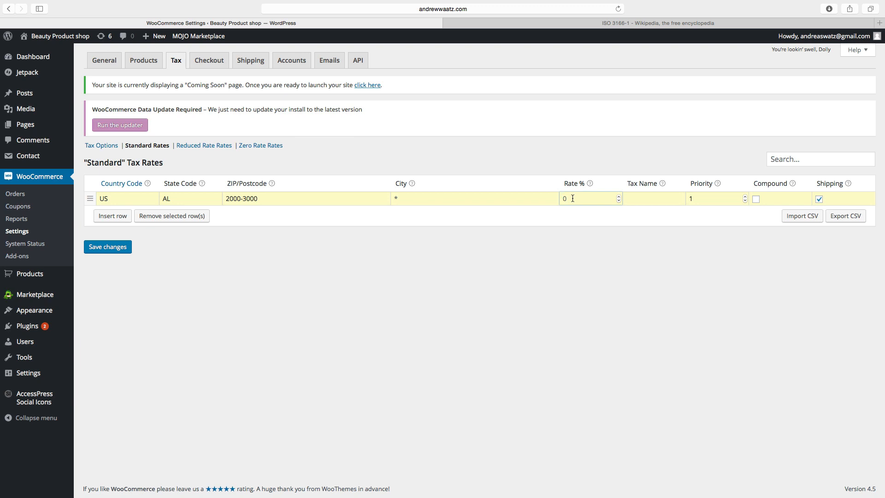
type("7.000")
key("Tab")
type("Sales Tax")
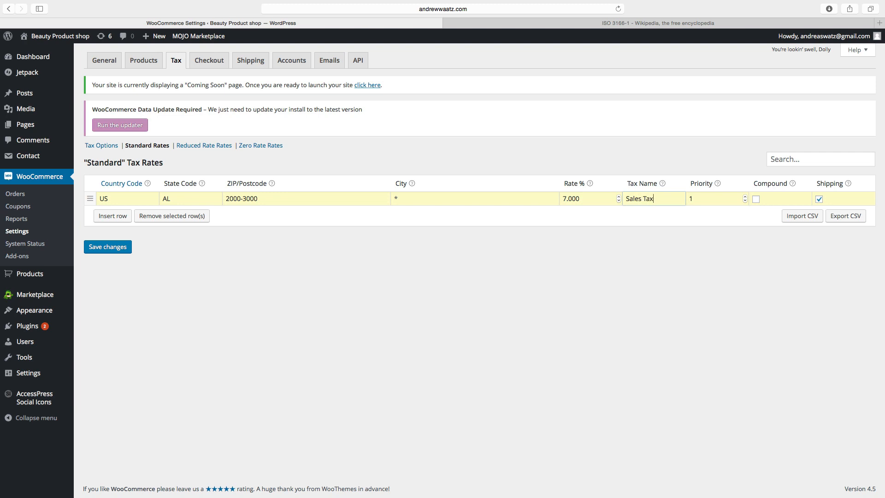
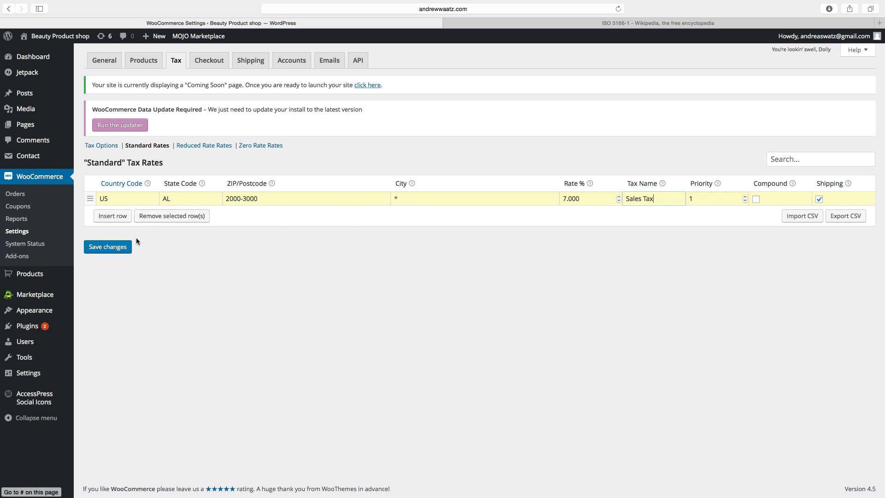
Save the US AL 7% 'Sales Tax' rate for ZIPs 2000-3000, then review the Reduced and Zero Rate tables.
left_click(114, 248)
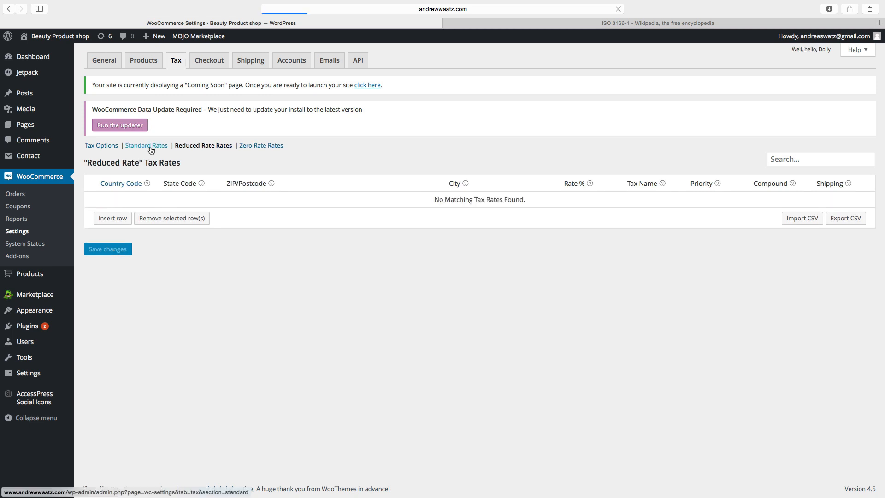
left_click(149, 147)
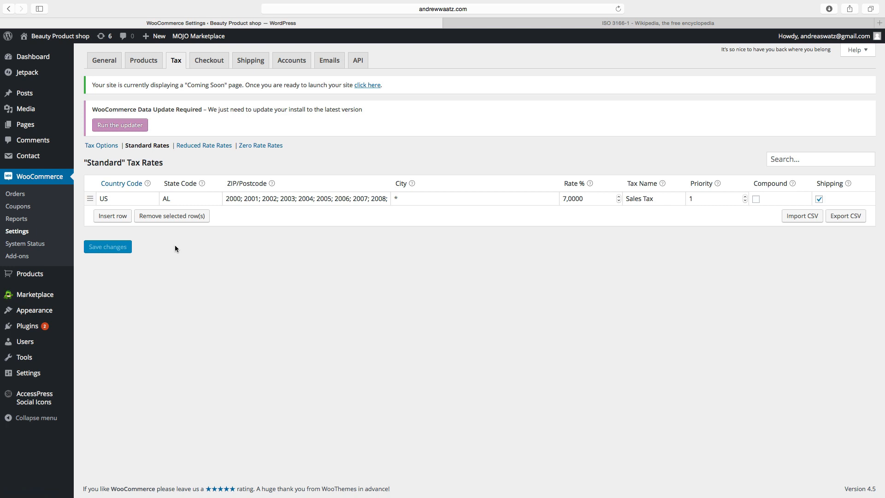
left_click(196, 146)
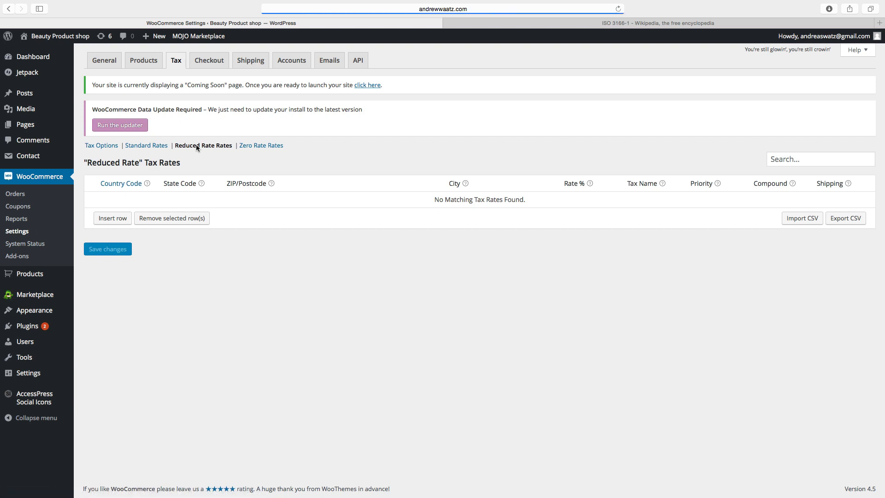
left_click(260, 145)
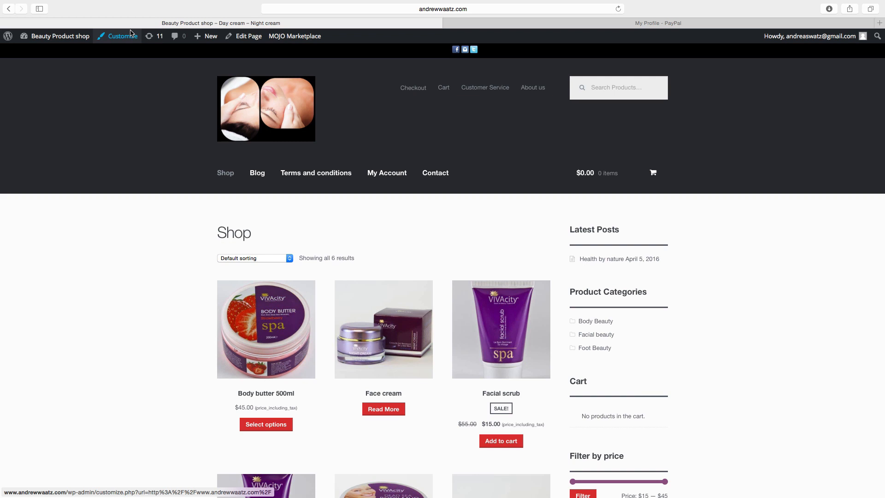
Go from the Dashboard to the WooCommerce Checkout PayPal settings and enable PayPal standard.
mouse_move(42, 39)
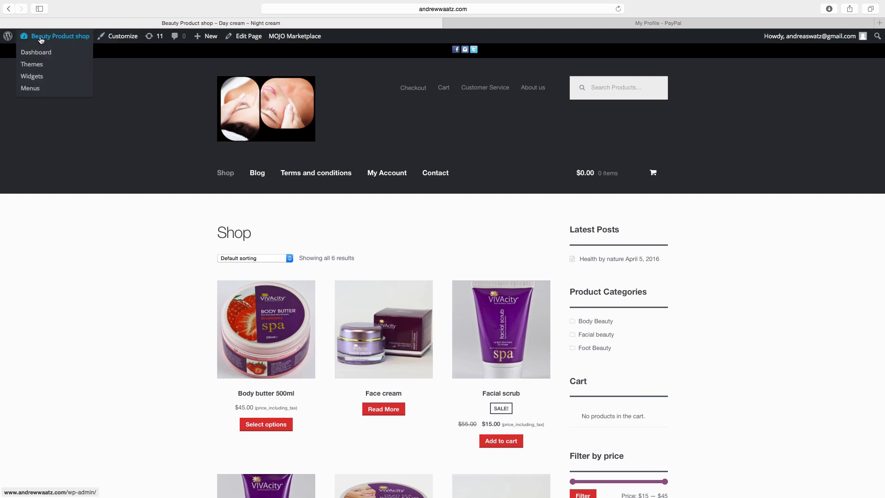
left_click(37, 54)
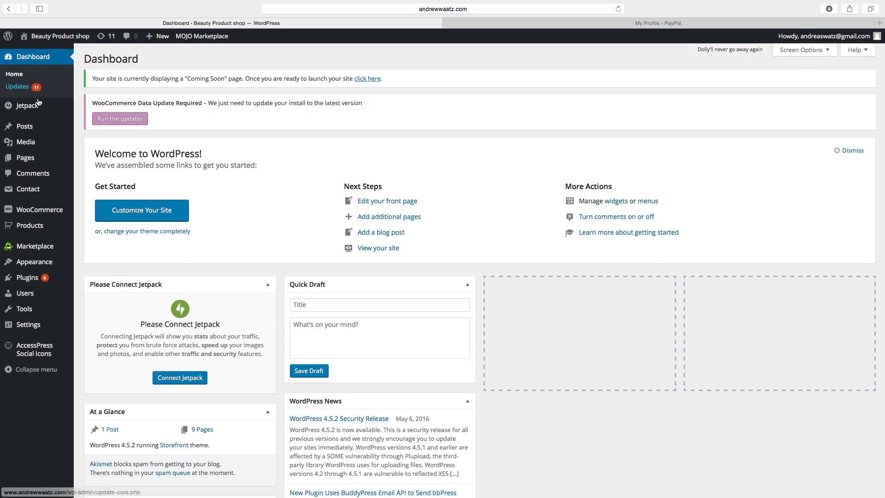
mouse_move(41, 212)
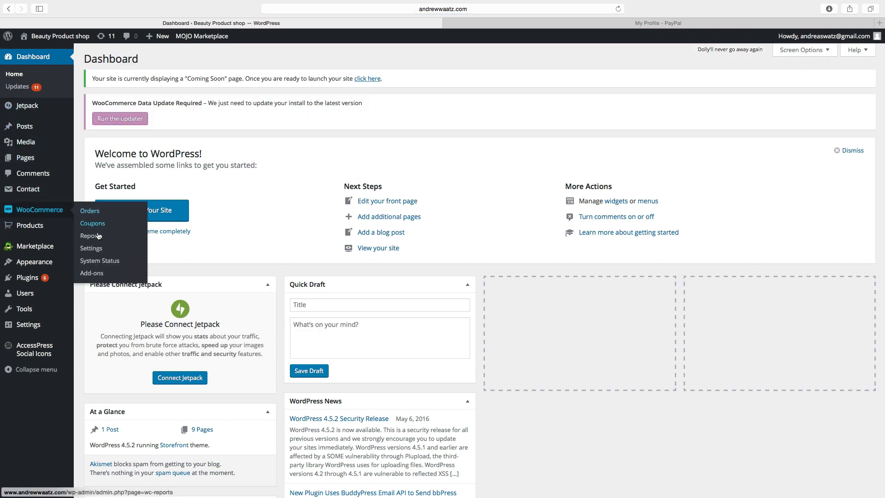
left_click(96, 250)
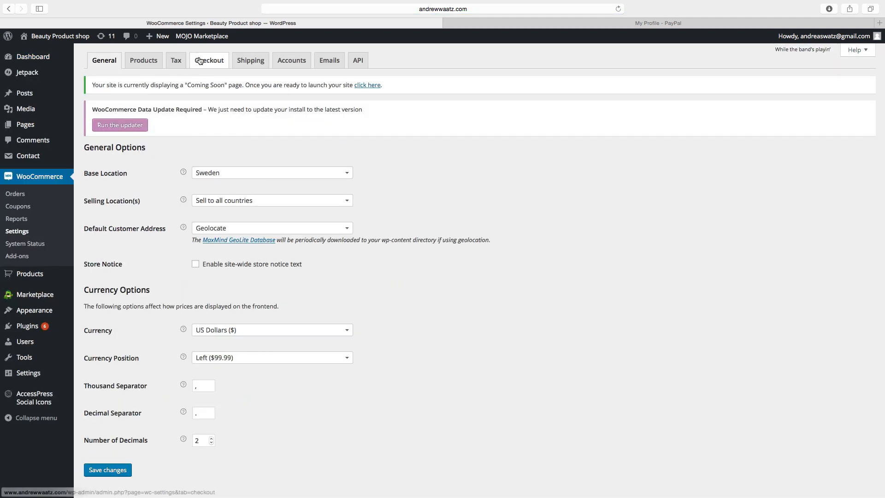
left_click(200, 60)
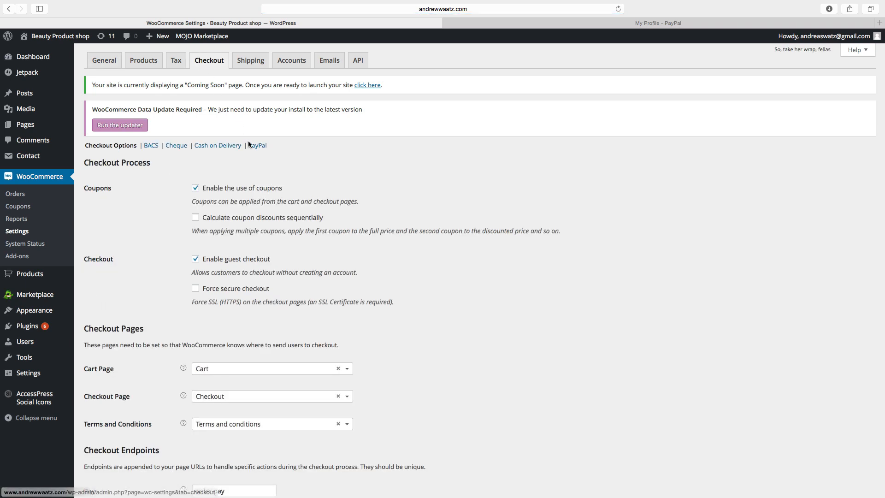
left_click(257, 146)
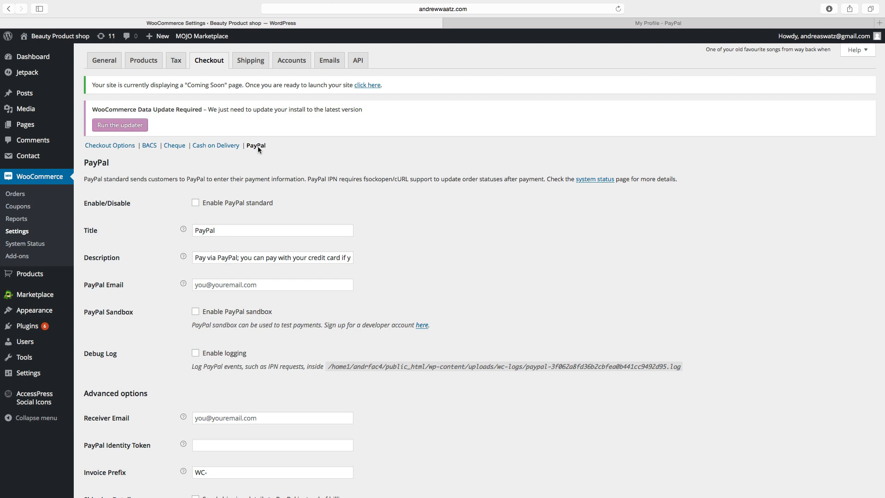
left_click(196, 205)
Enter the shop's PayPal account e-mail in both the PayPal Email and Receiver Email fields.
left_click(210, 285)
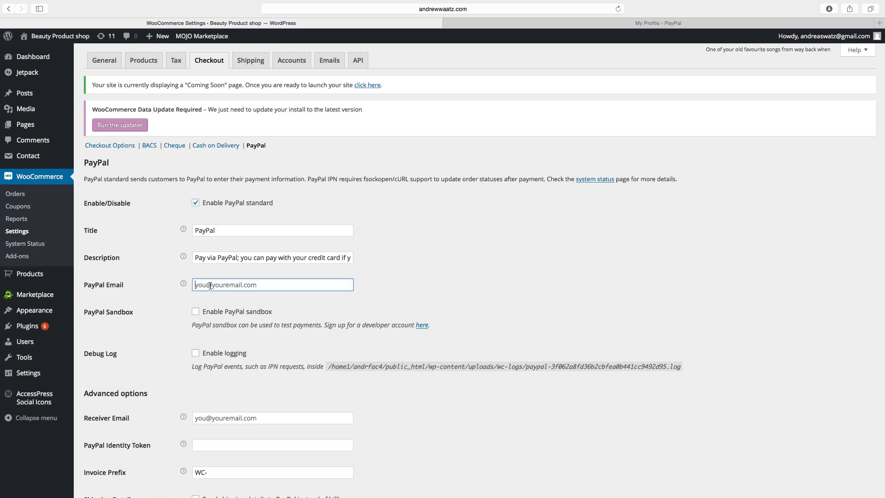
scroll(210, 370, "down", 1)
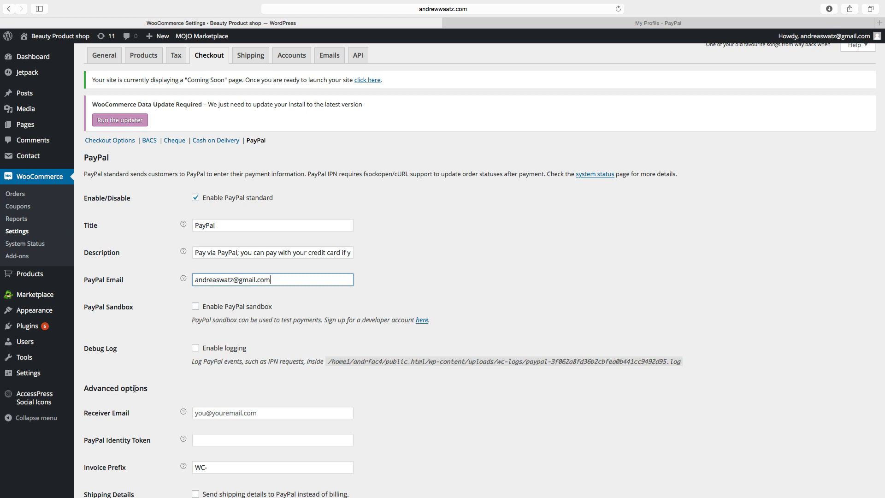
scroll(139, 388, "down", 5)
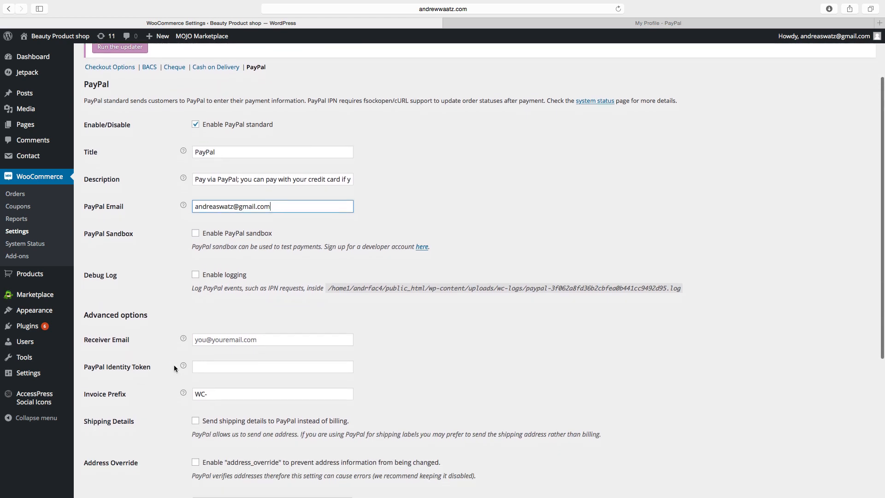
key("Tab")
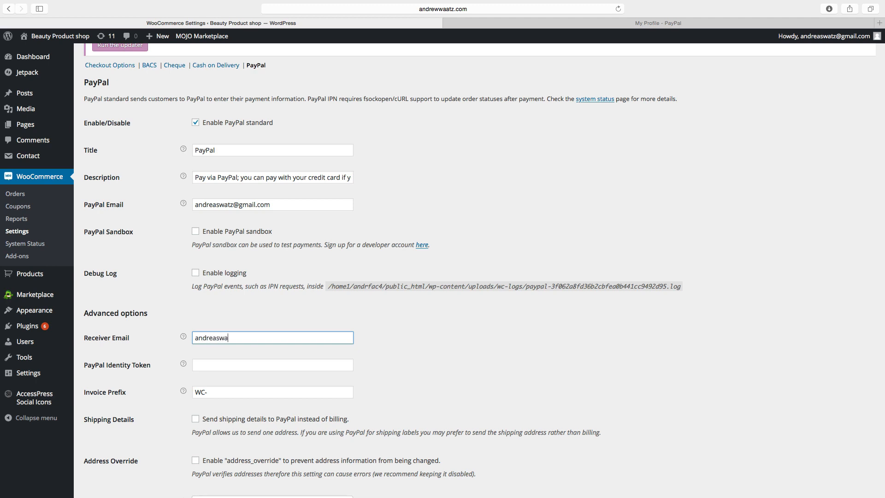
mouse_move(184, 364)
In PayPal's Website preferences, select and copy the Payment Data Transfer identity token.
left_click(603, 24)
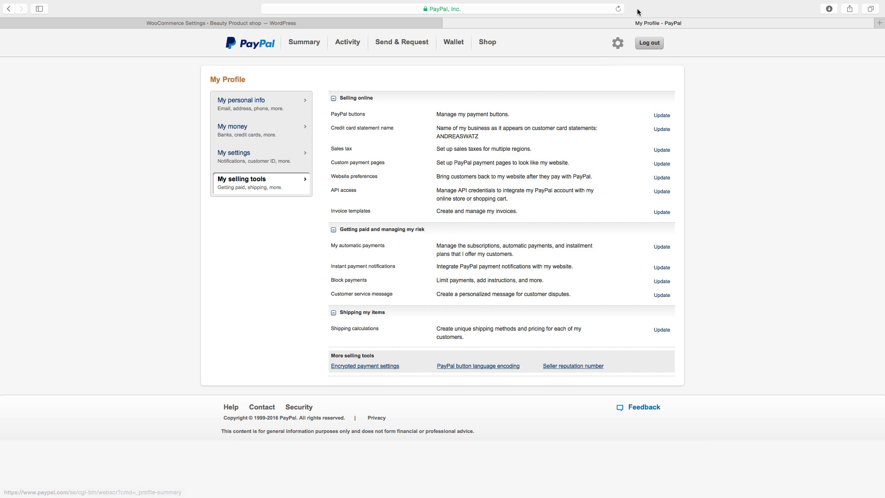
left_click(618, 43)
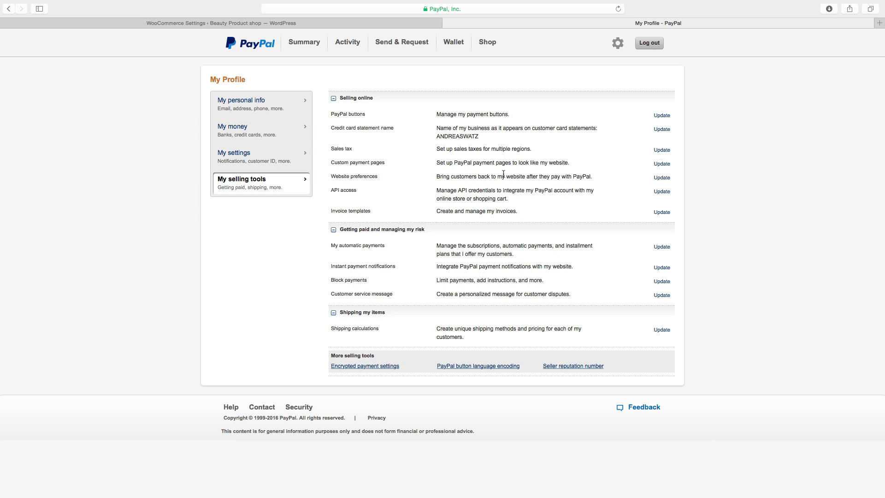
left_click(661, 178)
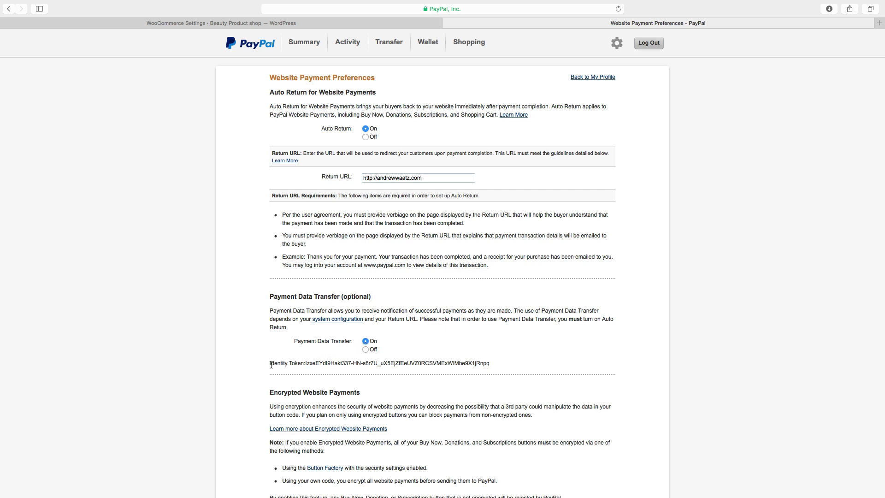
left_click_drag(306, 363, 502, 365)
right_click(460, 363)
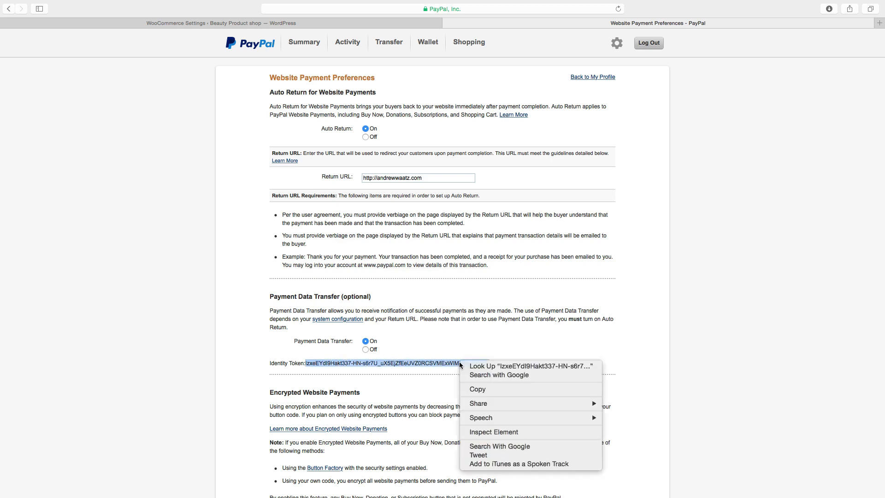
left_click(476, 390)
Save the PayPal website payment preferences and return to the WooCommerce PayPal settings.
scroll(386, 364, "down", 2)
scroll(385, 363, "down", 4)
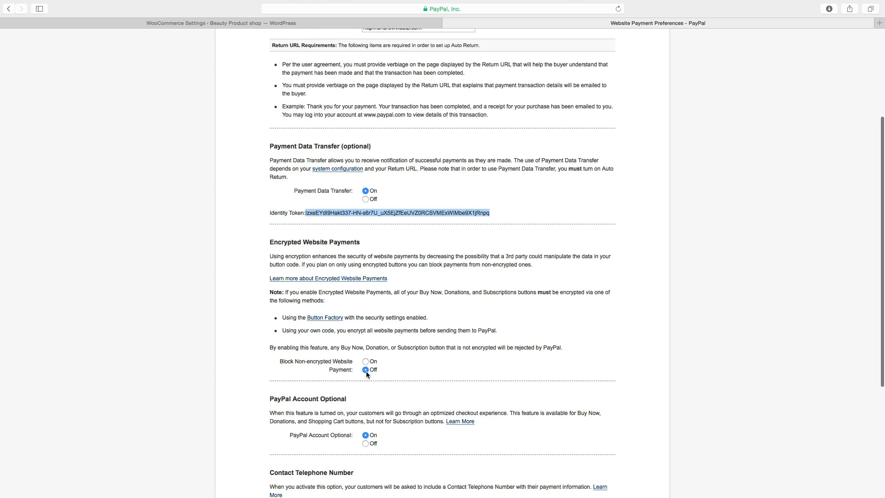
scroll(366, 371, "down", 1)
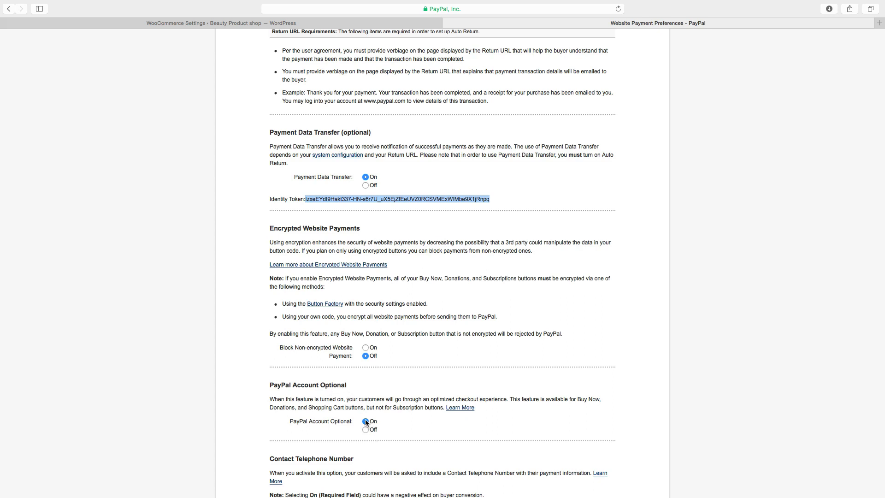
scroll(366, 424, "down", 5)
scroll(367, 422, "down", 2)
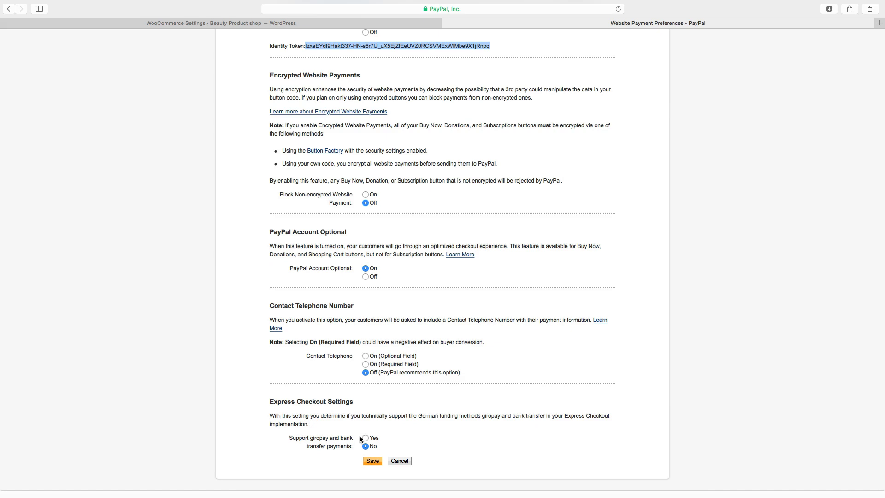
left_click(373, 461)
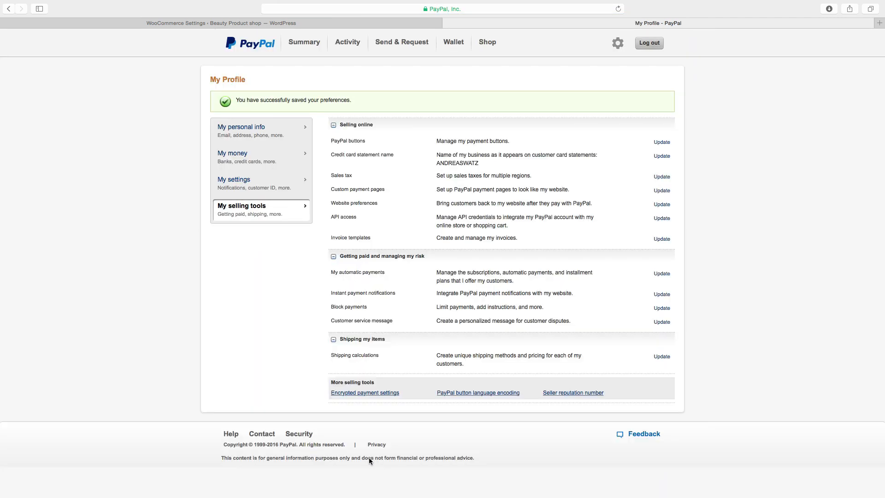
left_click(233, 24)
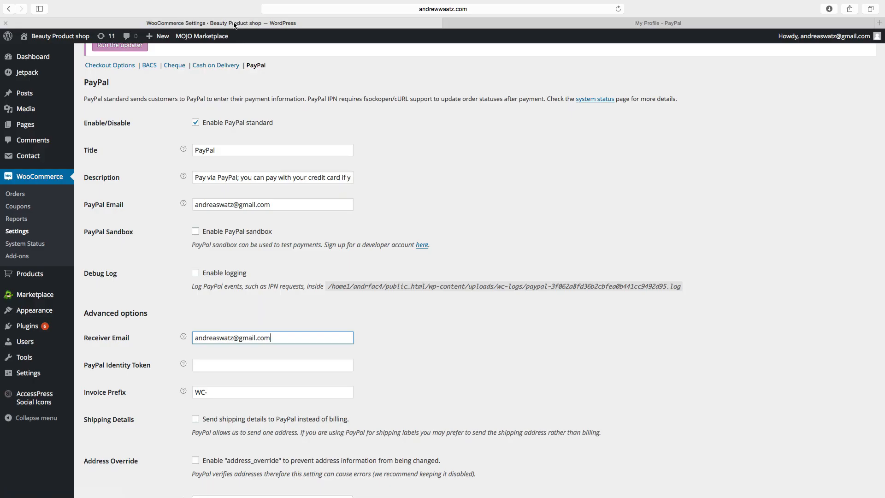
Paste the identity token into PayPal Identity Token and keep the invoice prefix as 'WC-'.
right_click(199, 362)
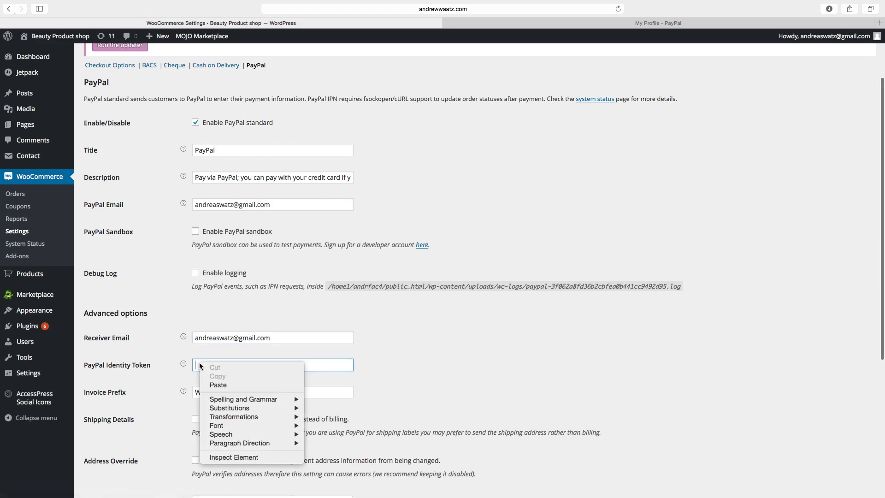
left_click(216, 385)
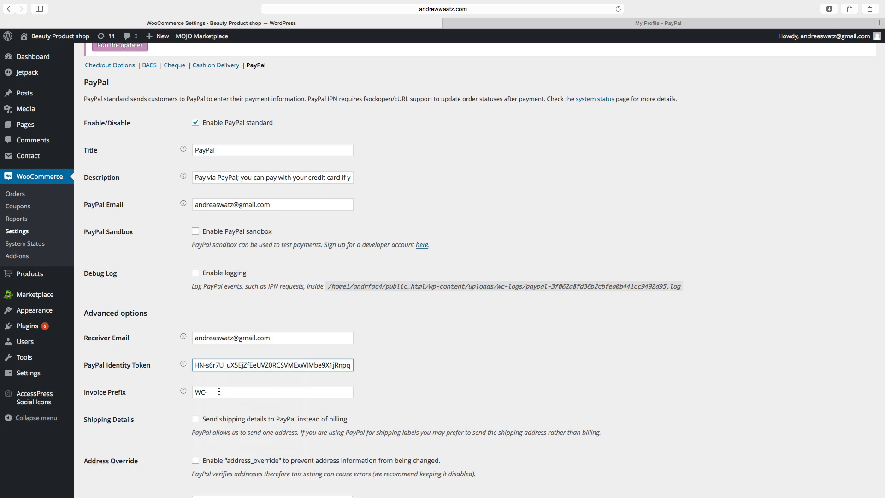
scroll(175, 391, "down", 1)
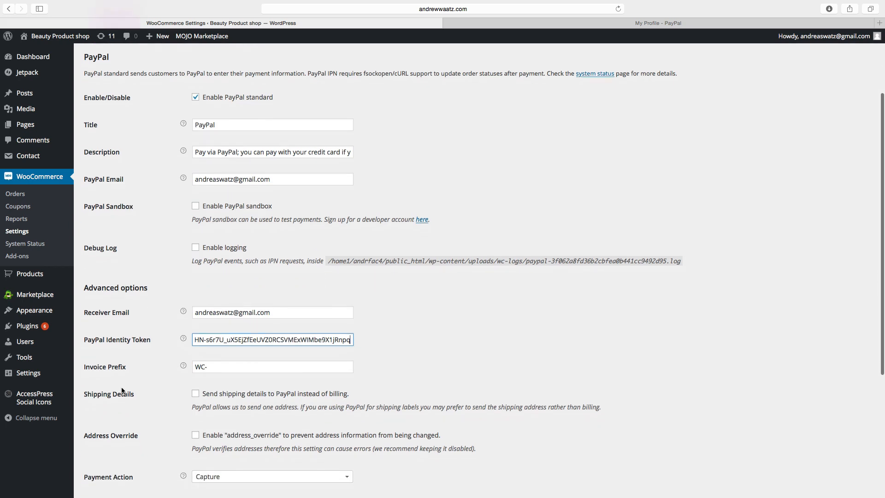
key("Tab")
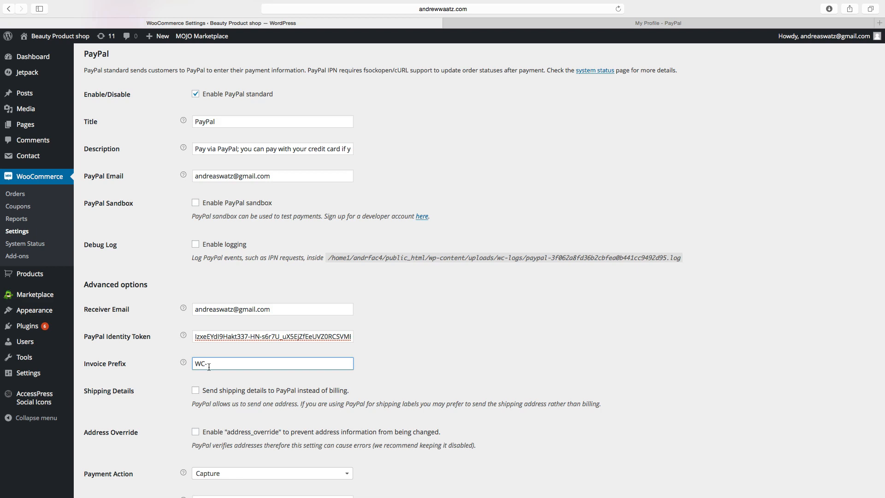
key("BackSpace")
type("-")
Leave Payment Action on Capture and open PayPal's guide to API credentials.
scroll(216, 364, "down", 4)
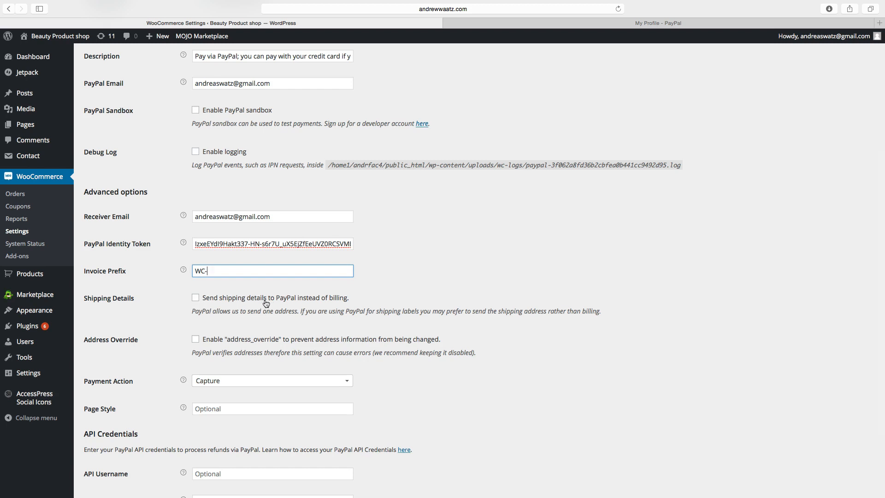
scroll(244, 333, "down", 3)
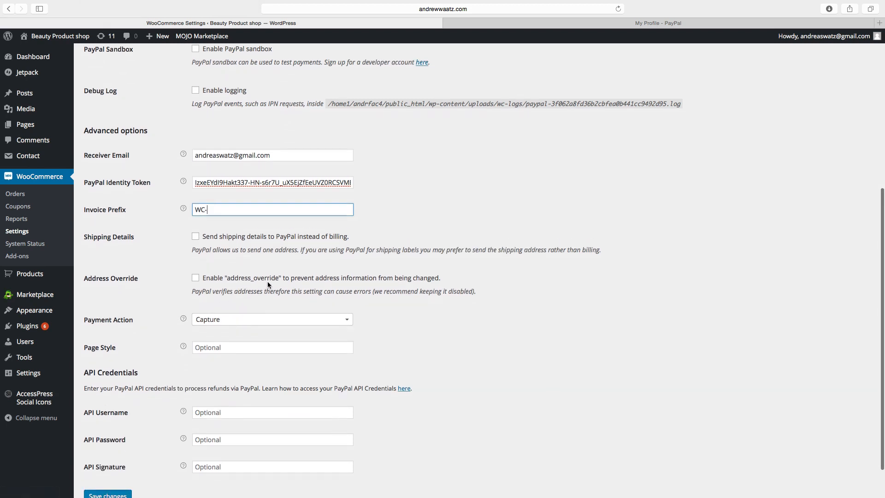
scroll(267, 282, "down", 2)
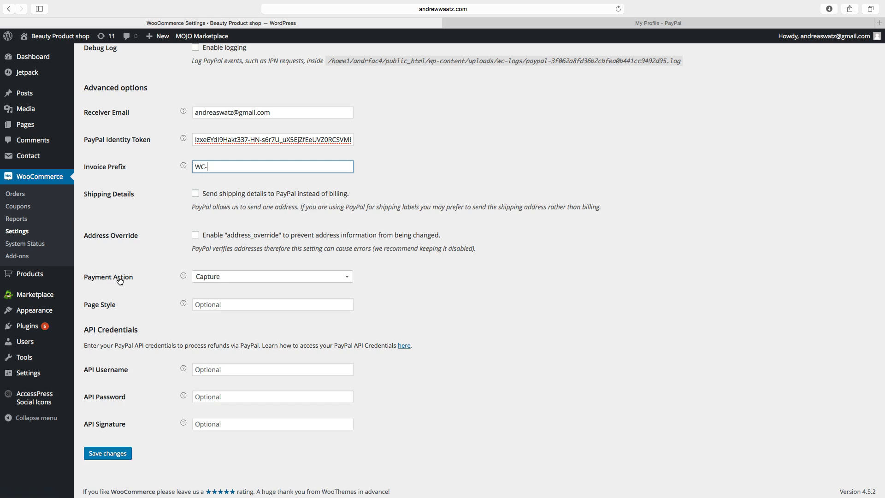
left_click(217, 279)
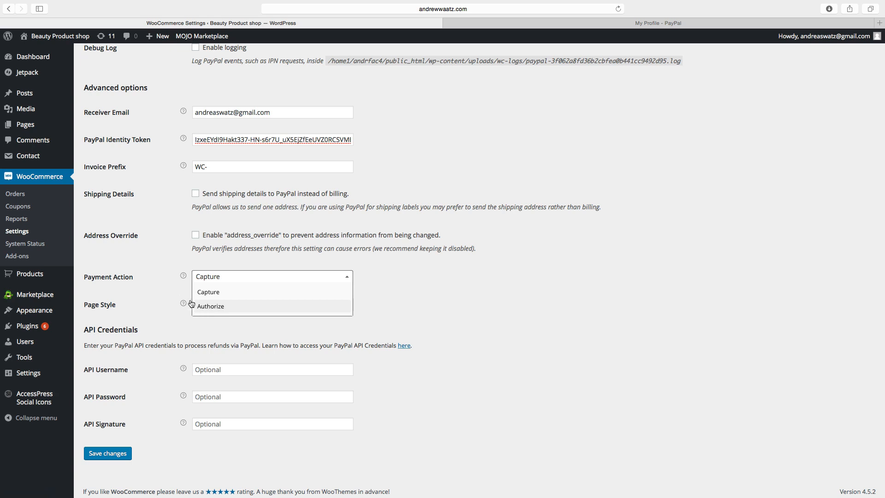
left_click(169, 284)
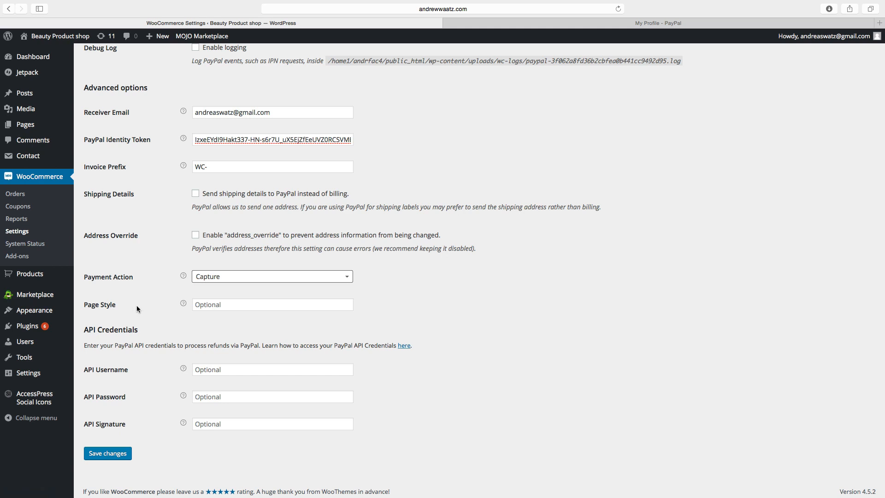
scroll(93, 331, "down", 1)
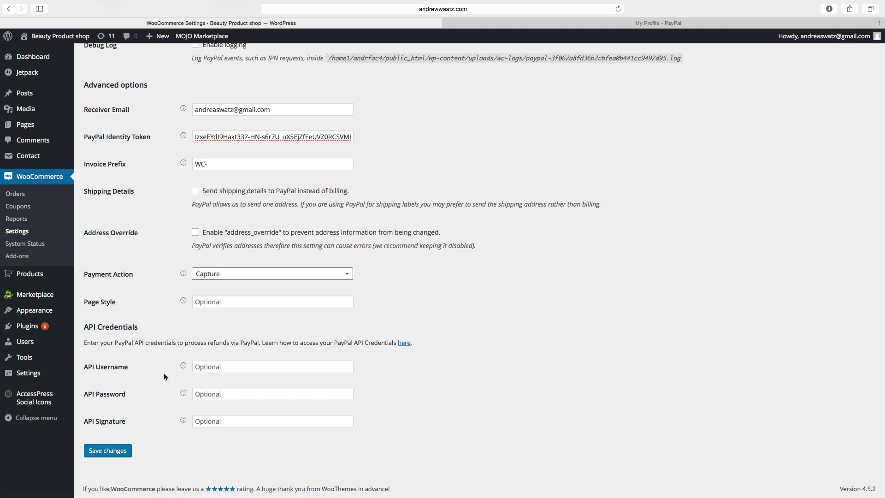
left_click(402, 344)
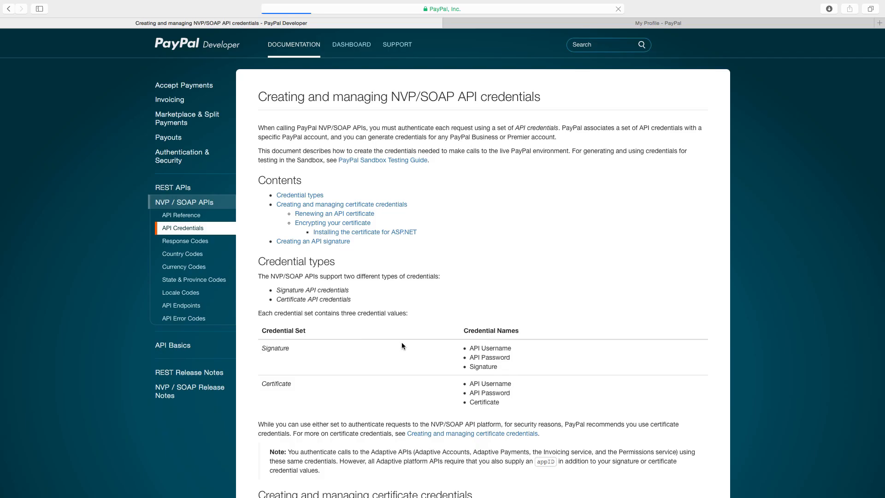
scroll(339, 366, "down", 10)
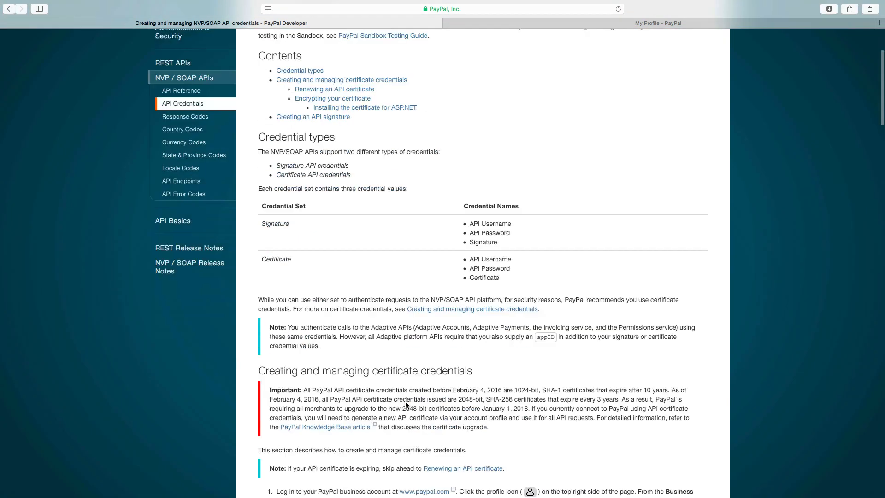
scroll(406, 405, "down", 3)
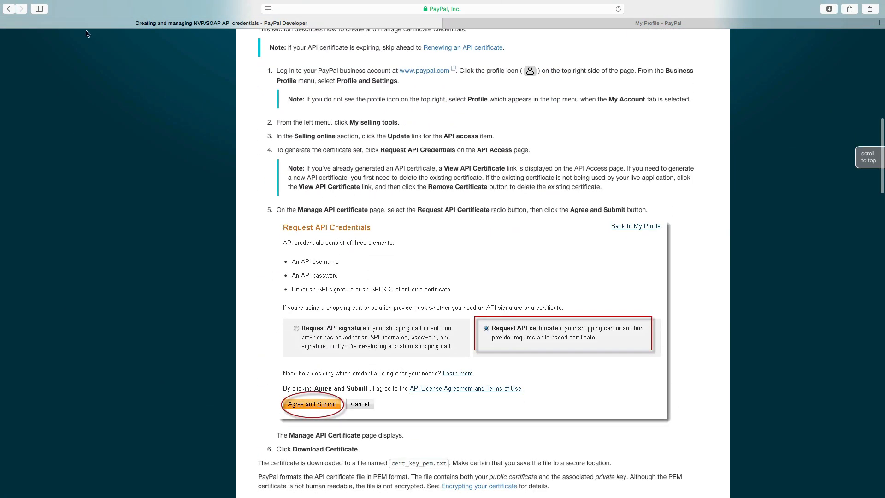
left_click(8, 8)
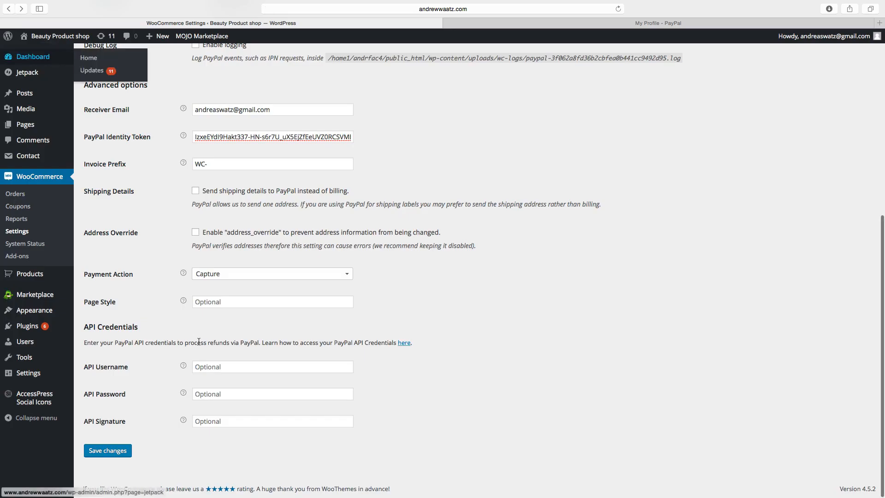
Leave the API Username, Password and Signature fields blank and save the PayPal gateway settings.
left_click(221, 369)
left_click(205, 393)
left_click(206, 421)
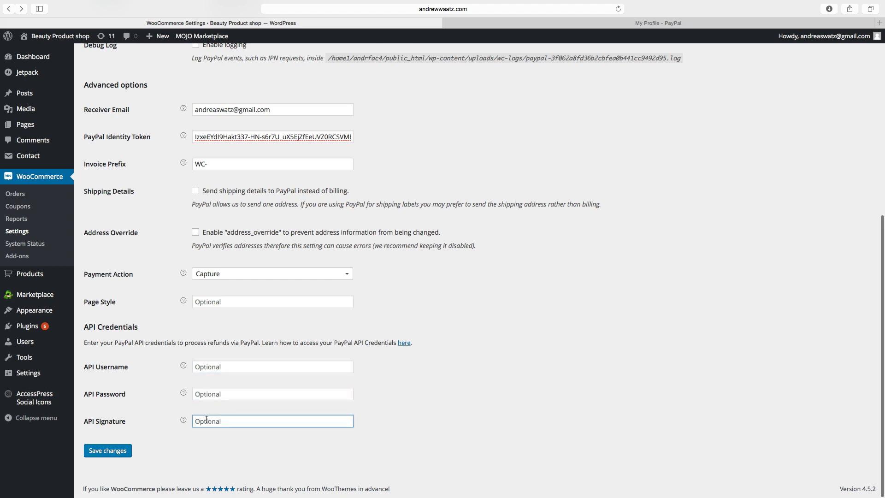
left_click(117, 455)
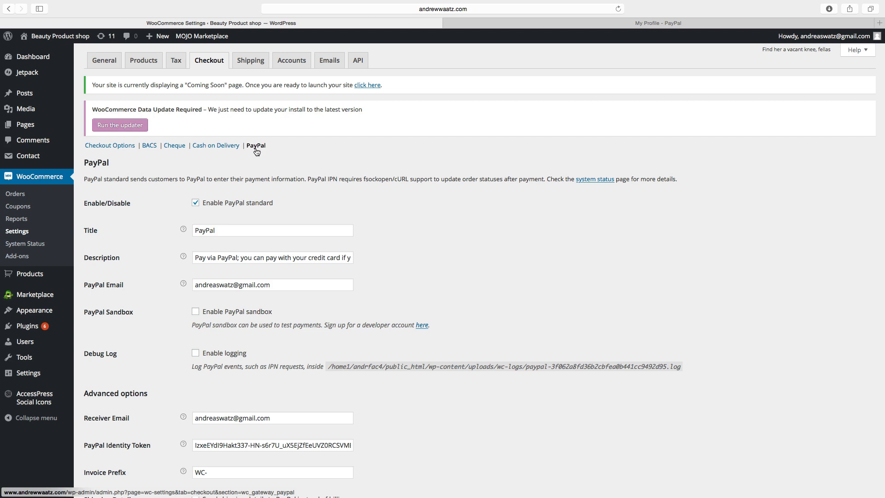
From the Dashboard, launch the site out of Coming Soon mode and view its live Shop page.
left_click(37, 59)
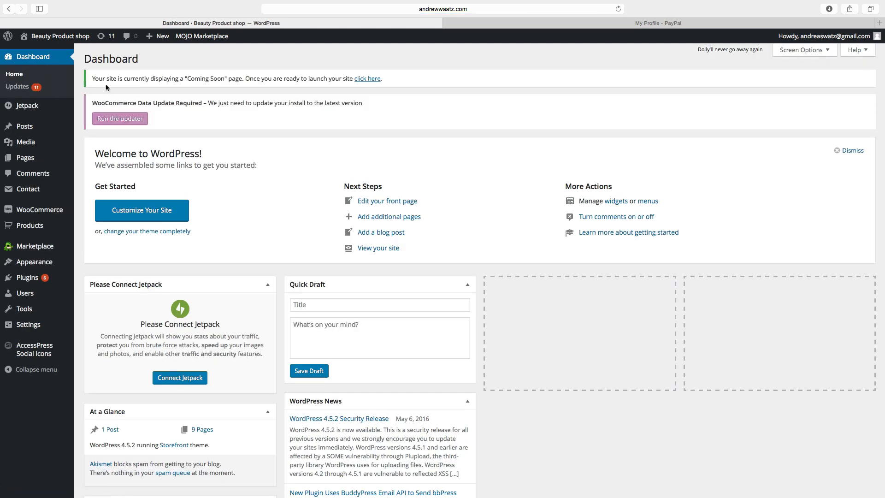
left_click(369, 79)
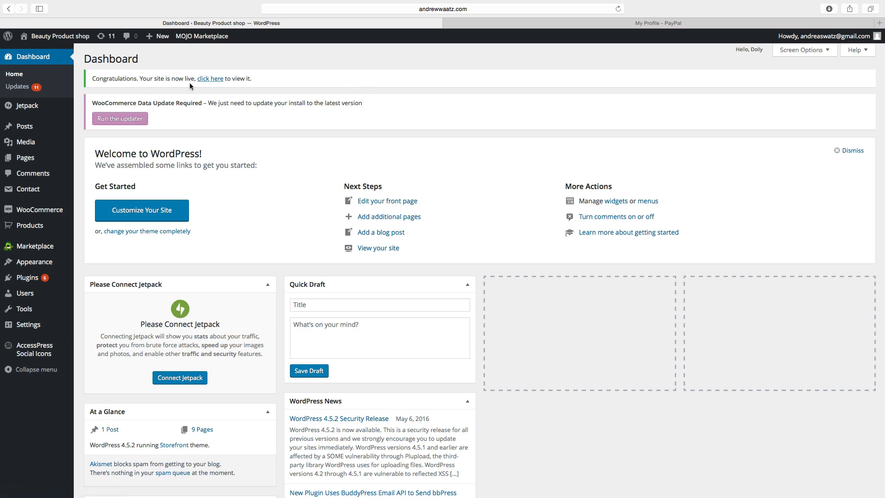
left_click(211, 81)
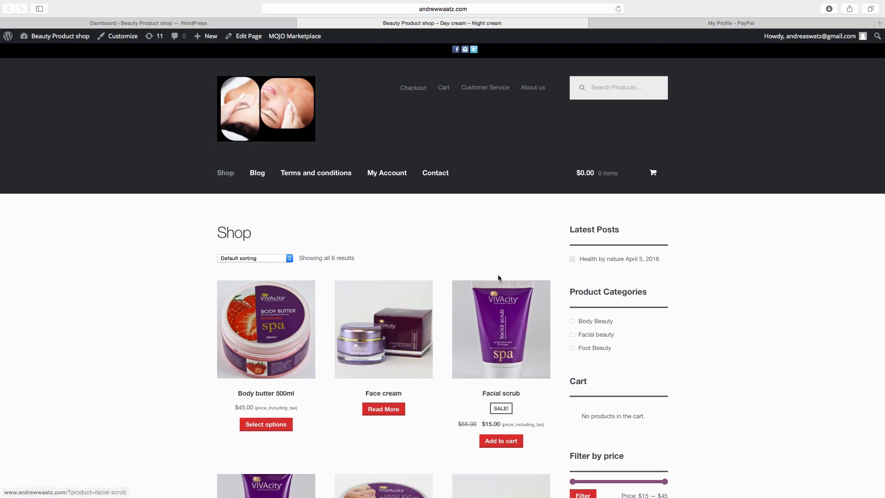
scroll(441, 310, "down", 10)
scroll(441, 314, "down", 3)
scroll(442, 313, "up", 12)
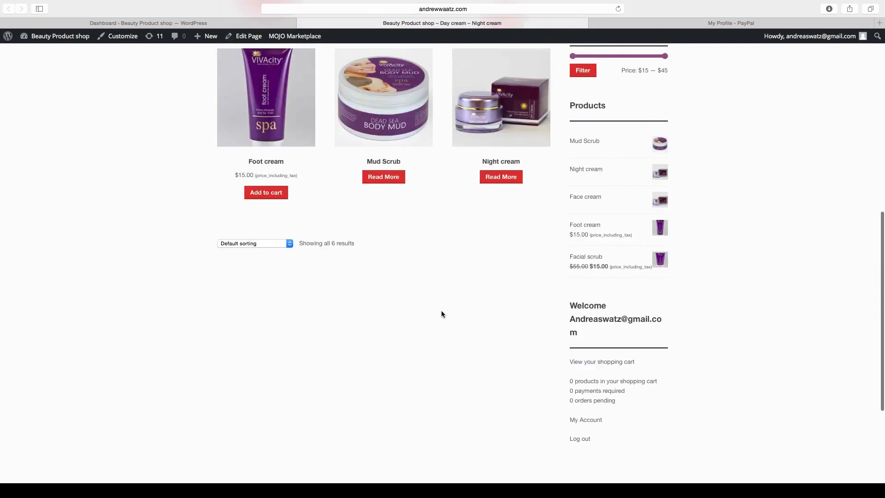